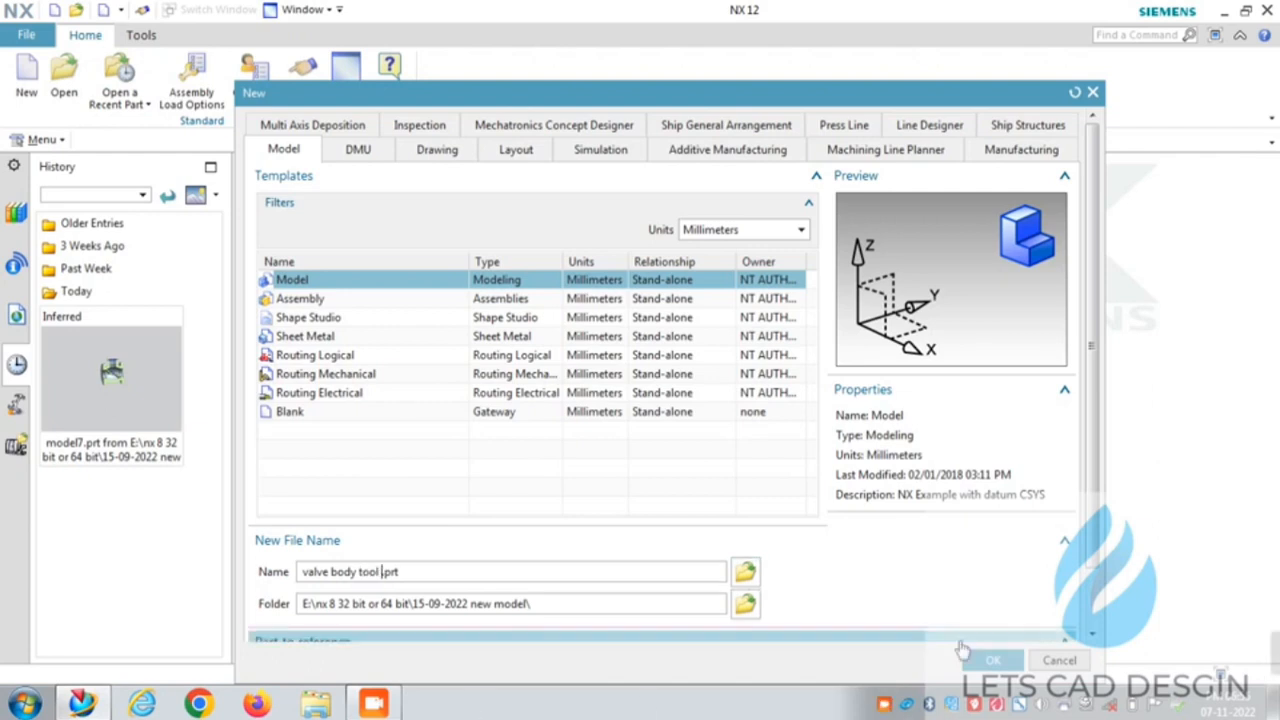
# Step: Create the model part "valve body tool" and import the Parasolid file valve body.x_t from the Desktop
pyautogui.click(990, 661)
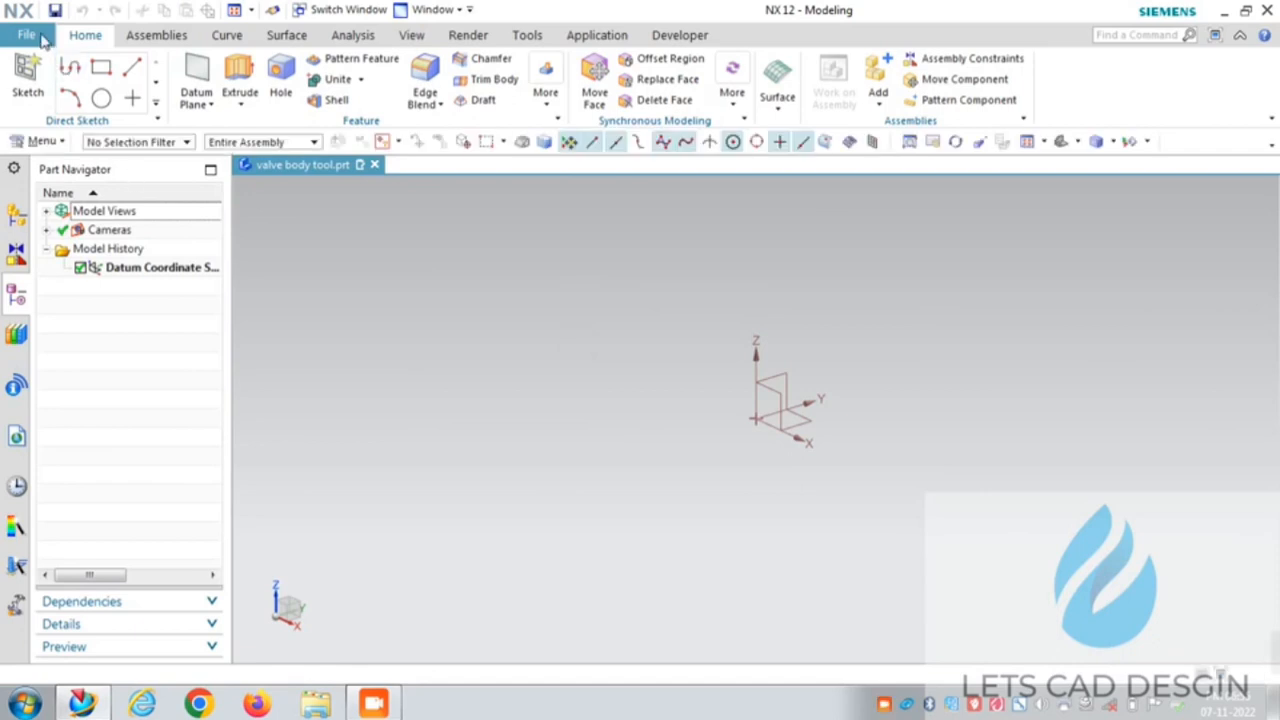
pyautogui.click(40, 36)
pyautogui.moveTo(56, 275)
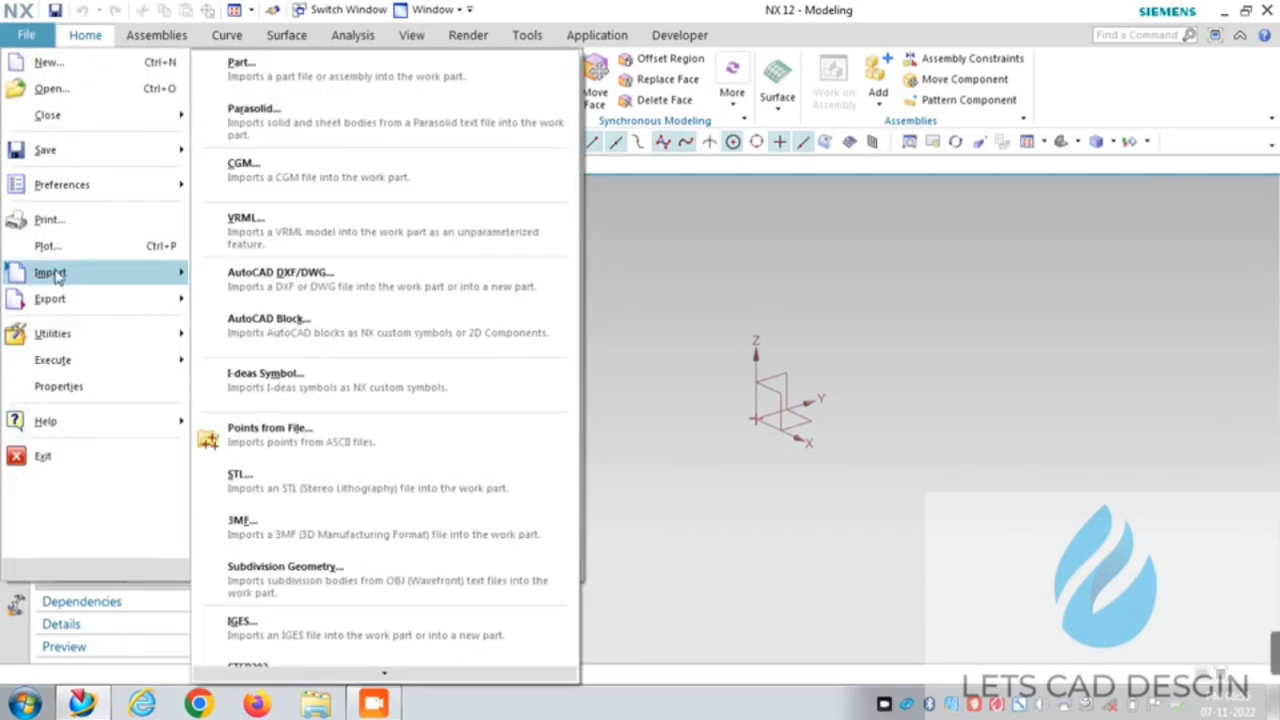
pyautogui.click(288, 136)
pyautogui.click(770, 418)
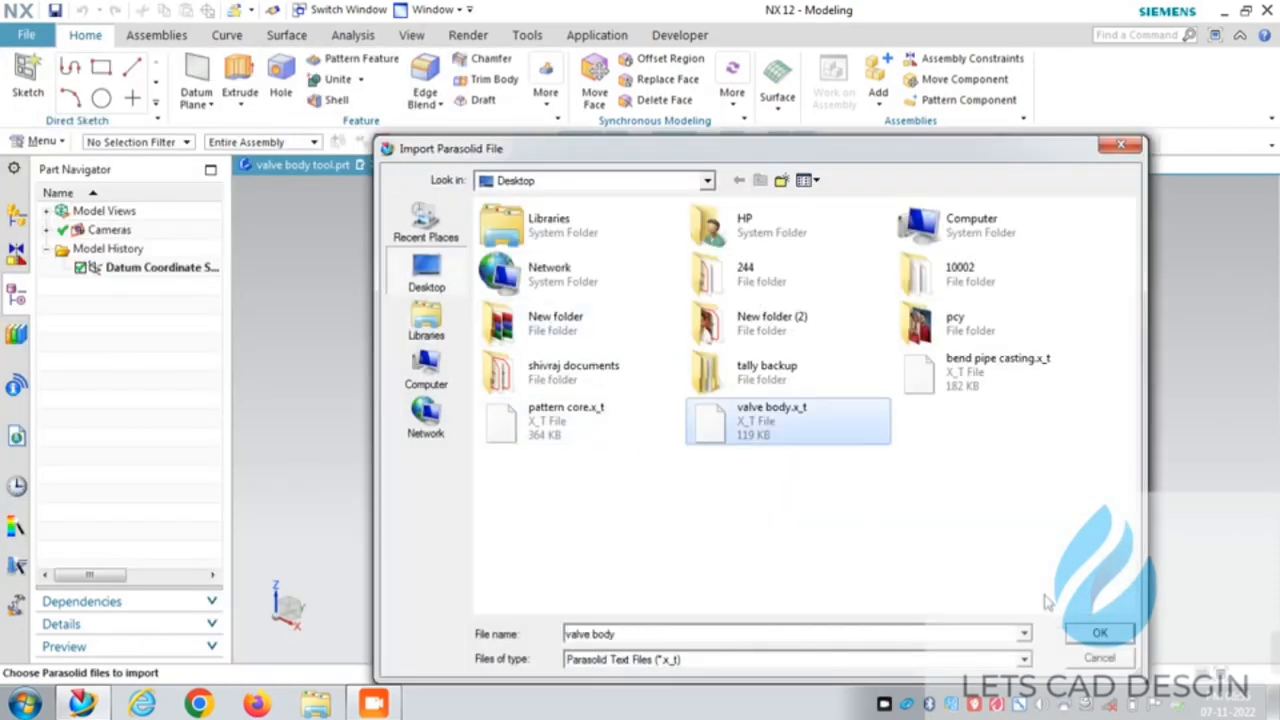
pyautogui.click(1097, 634)
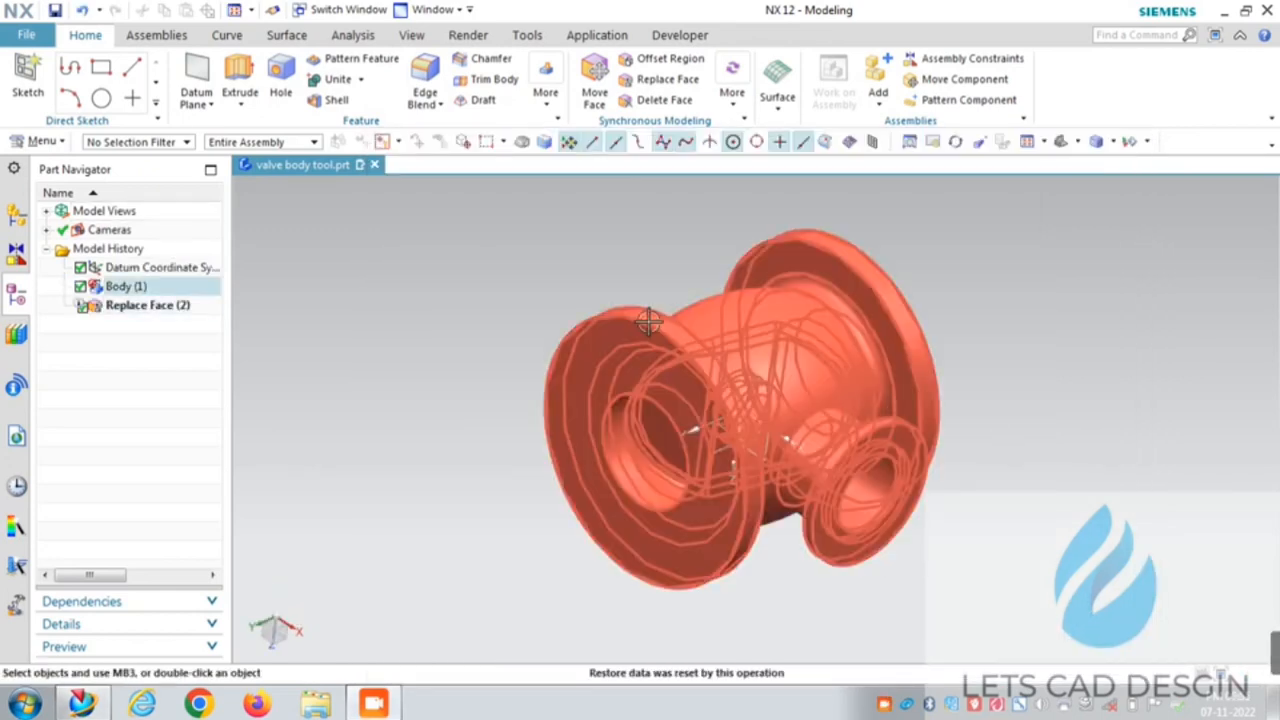
# Step: Offset the end face of the small side-branch flange outward by 4 mm with Offset Region
pyautogui.click(652, 60)
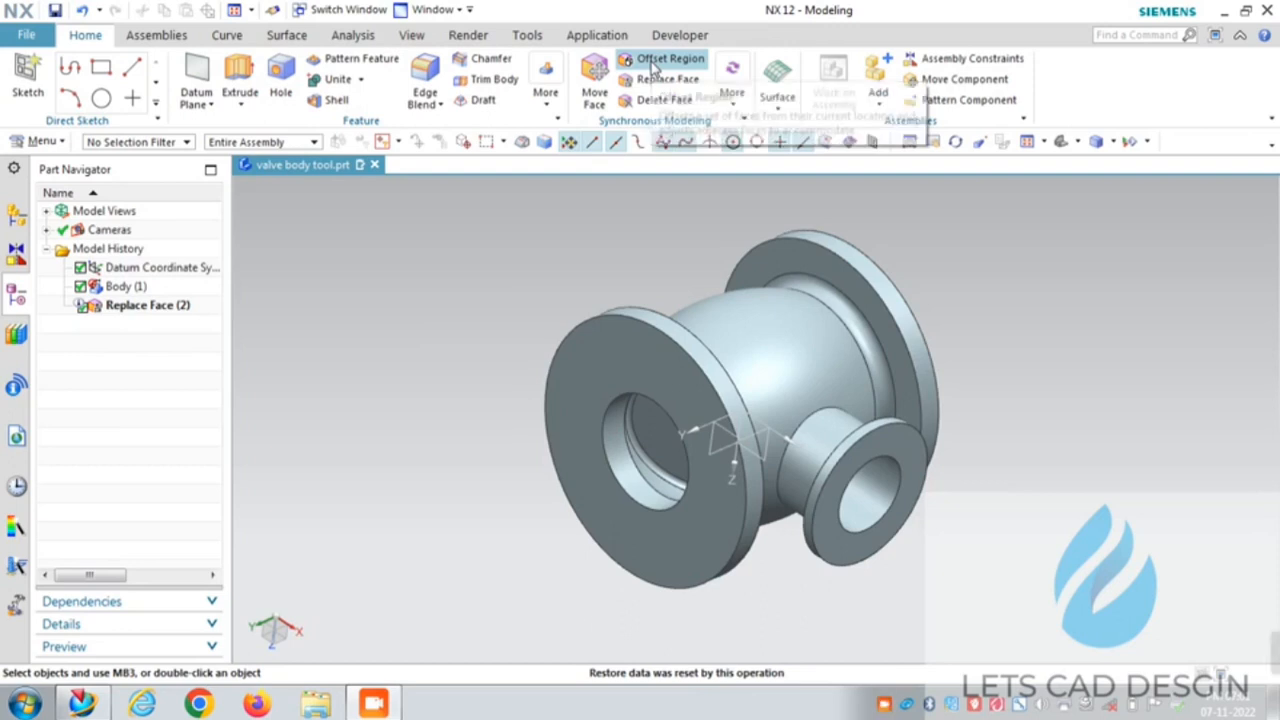
pyautogui.click(903, 467)
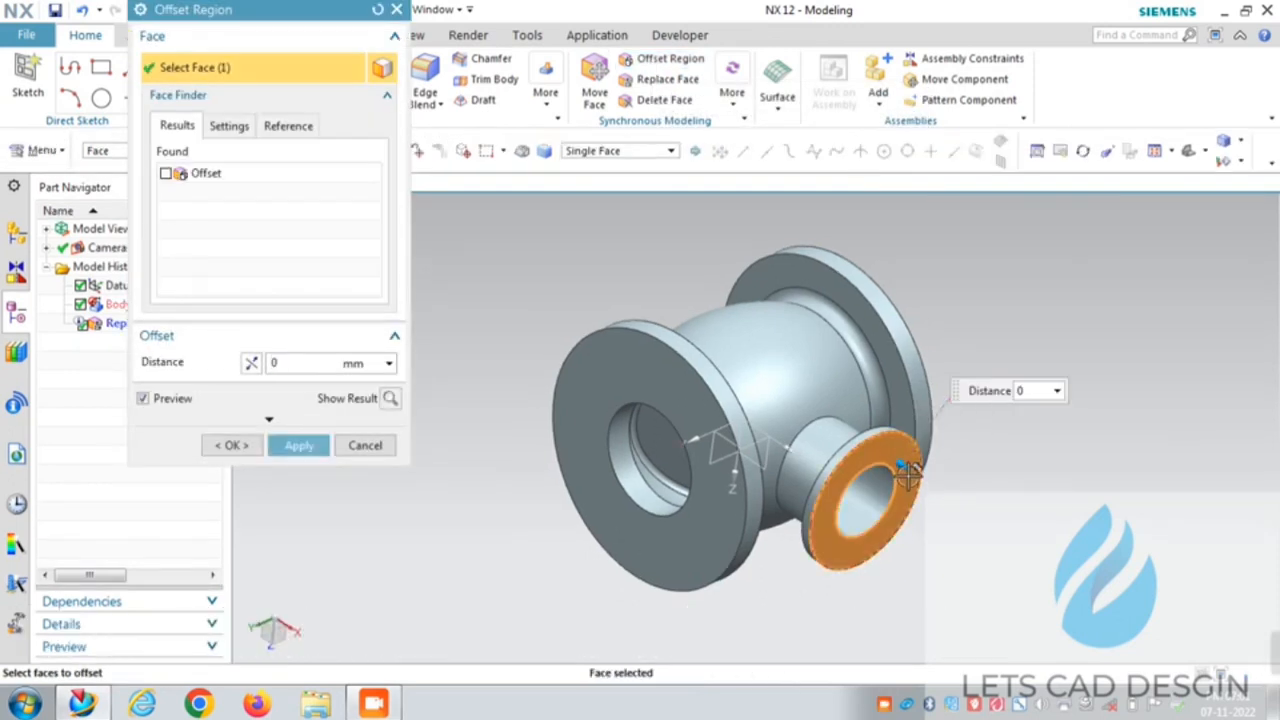
pyautogui.moveTo(910, 483); pyautogui.dragTo(917, 486)
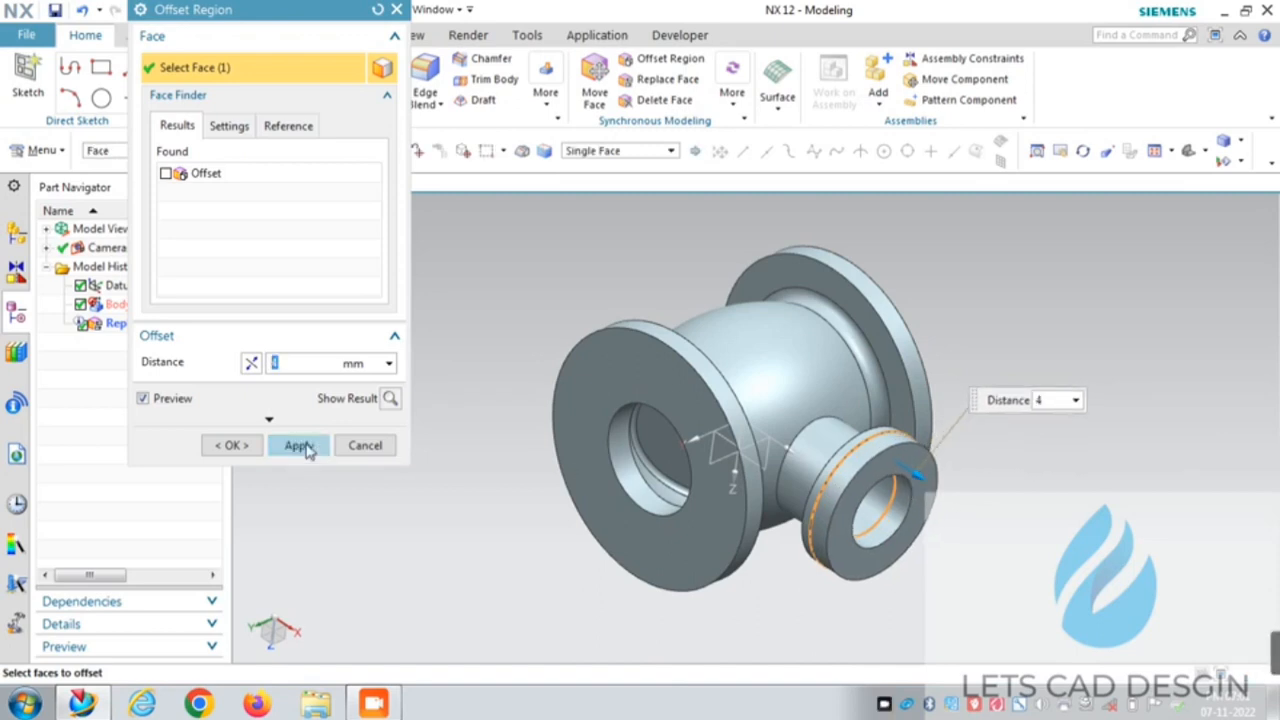
pyautogui.click(300, 446)
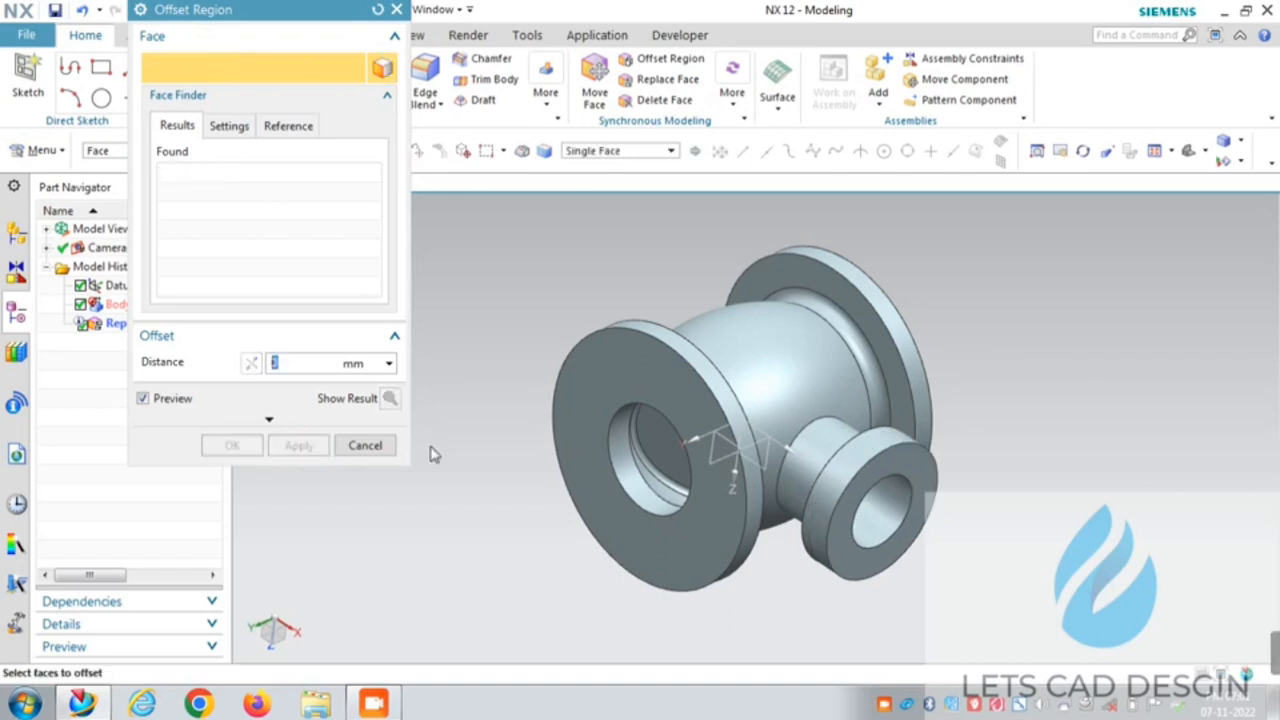
# Step: Offset the outer face of the large flange facing the viewer outward by 4 mm
pyautogui.click(650, 395)
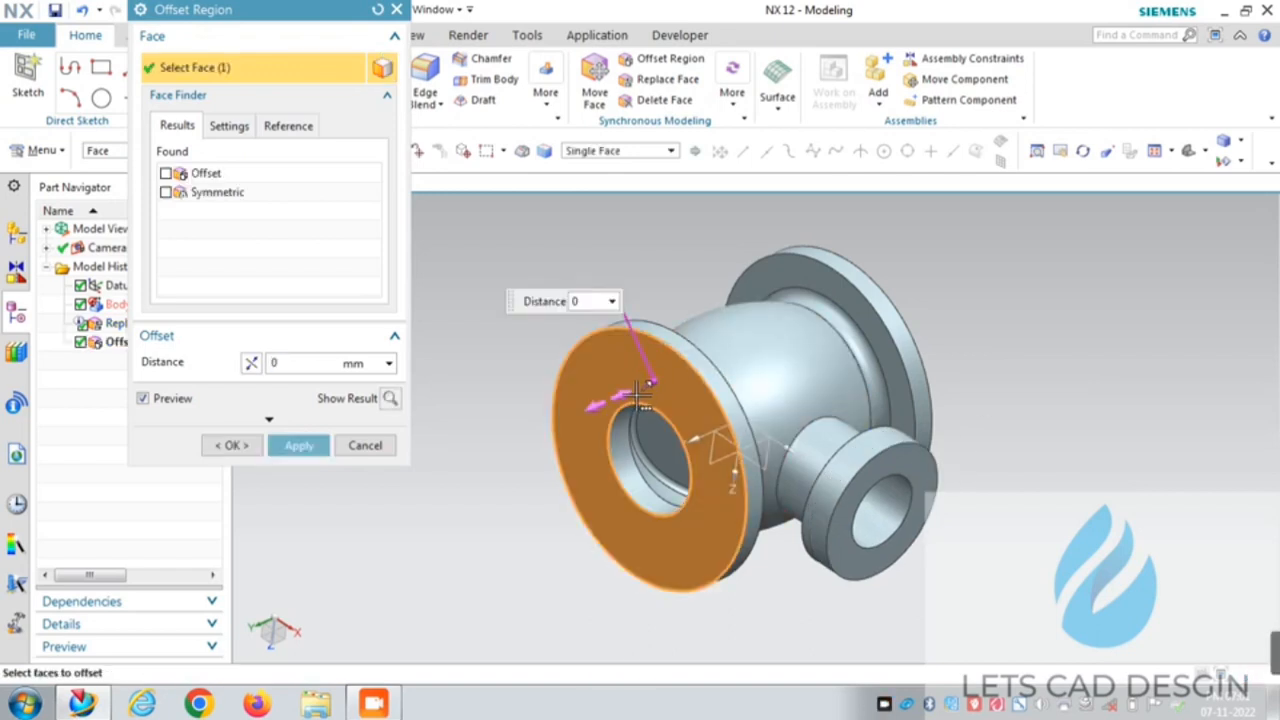
pyautogui.moveTo(640, 396); pyautogui.dragTo(634, 398)
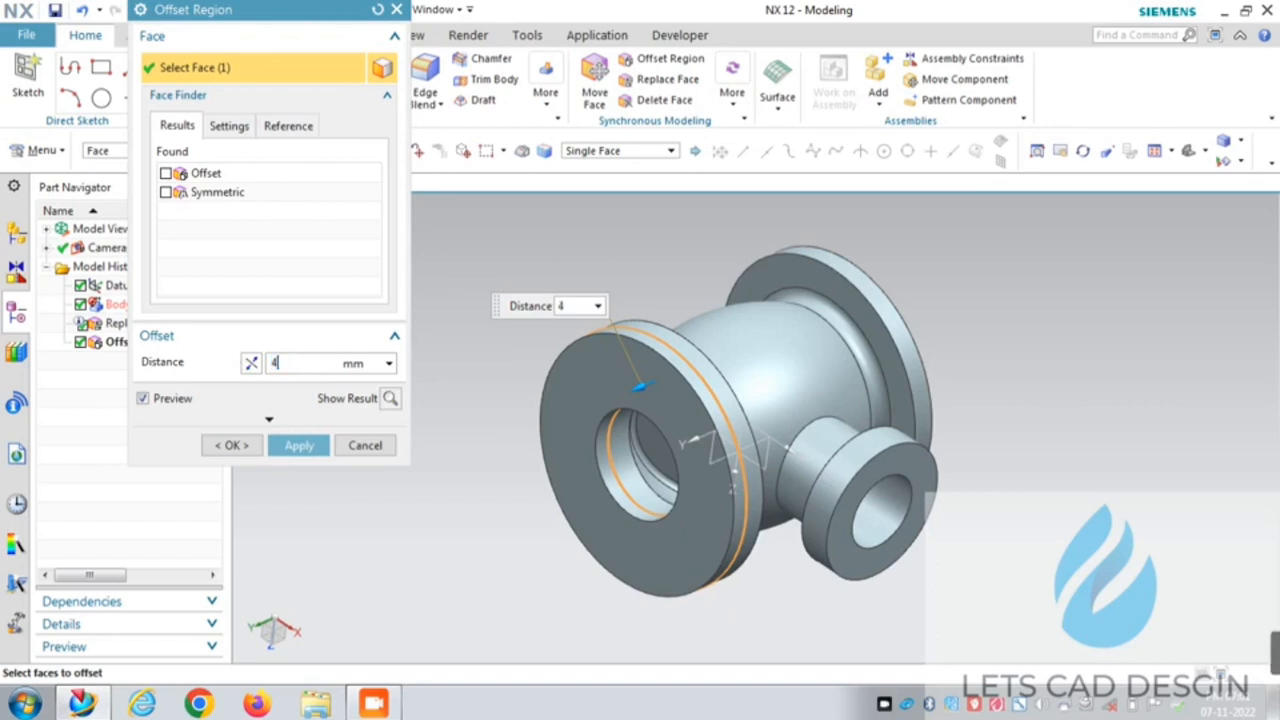
pyautogui.press('Return')
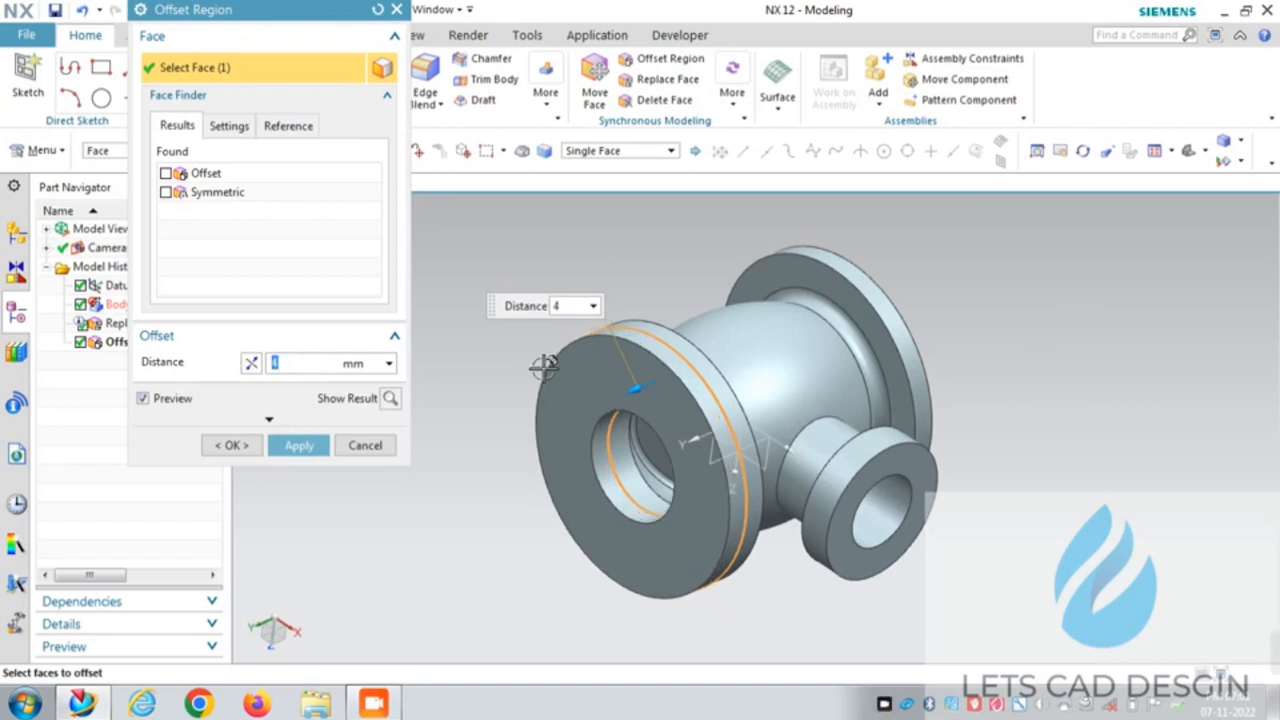
pyautogui.click(321, 446)
# Step: Offset the outer face of the opposite large flange outward by 4 mm and finish Offset Region
pyautogui.moveTo(1046, 354); pyautogui.dragTo(923, 326, button='middle')
pyautogui.click(930, 336)
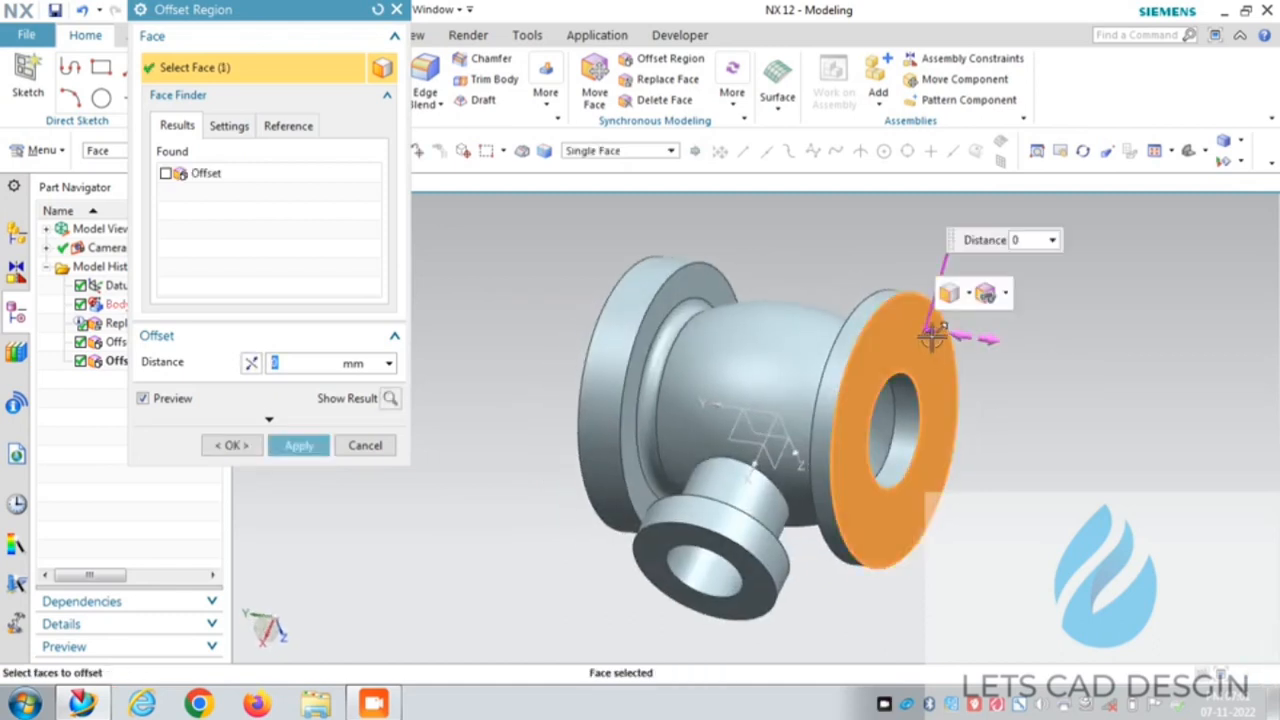
pyautogui.write('3')
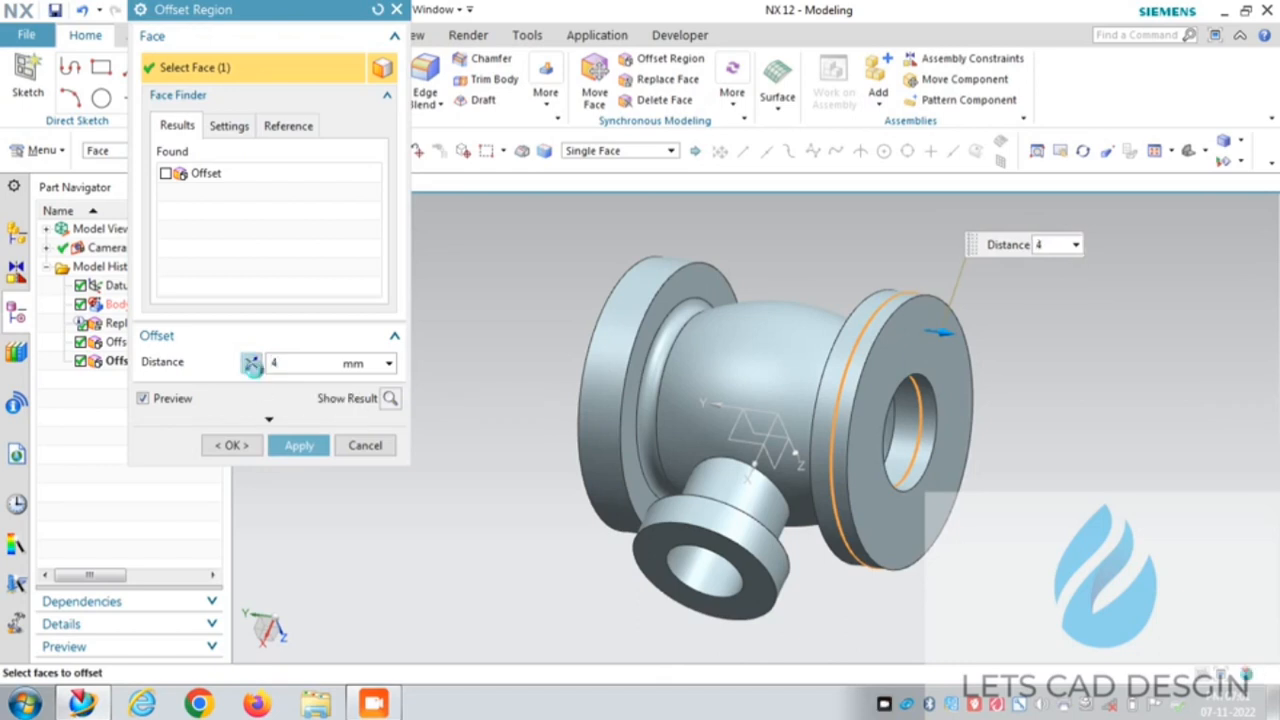
pyautogui.click(251, 364)
pyautogui.click(296, 447)
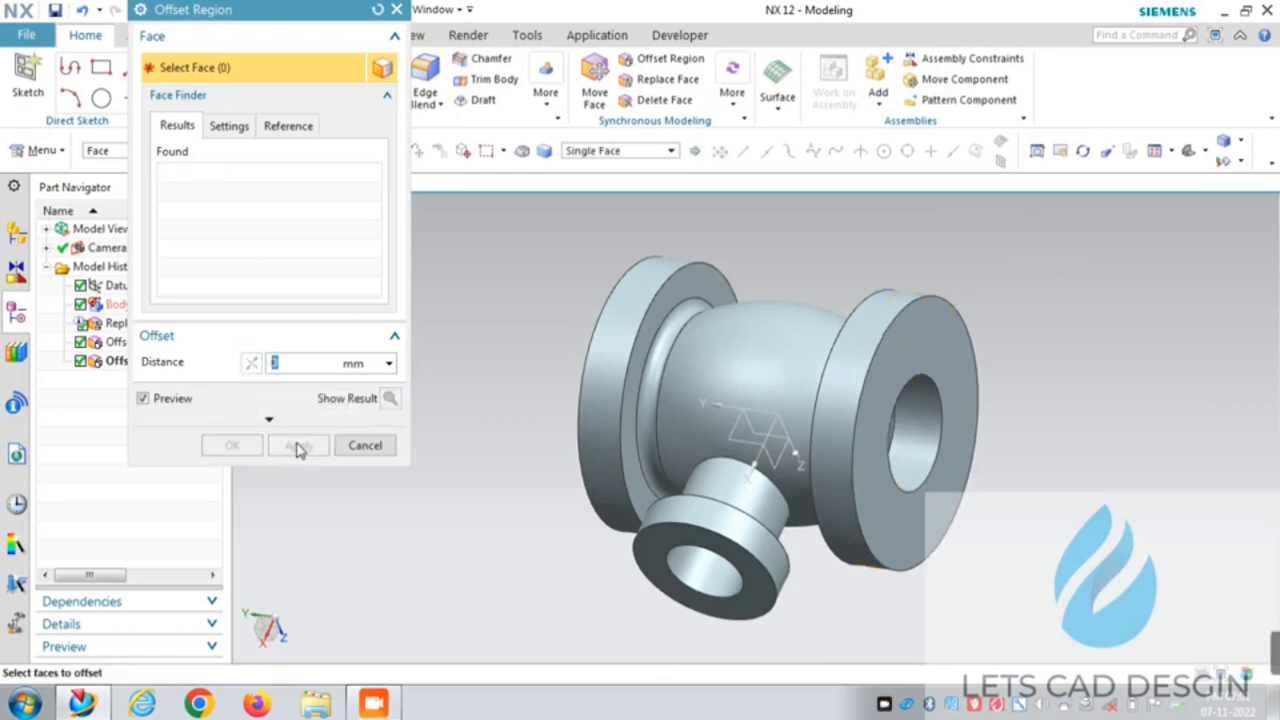
pyautogui.click(365, 446)
# Step: Start Copy Face and select the valve's internal bore and cavity faces using the Tangent Faces rule
pyautogui.moveTo(517, 449); pyautogui.dragTo(520, 478, button='middle')
pyautogui.rightClick(1014, 254)
pyautogui.click(1050, 289)
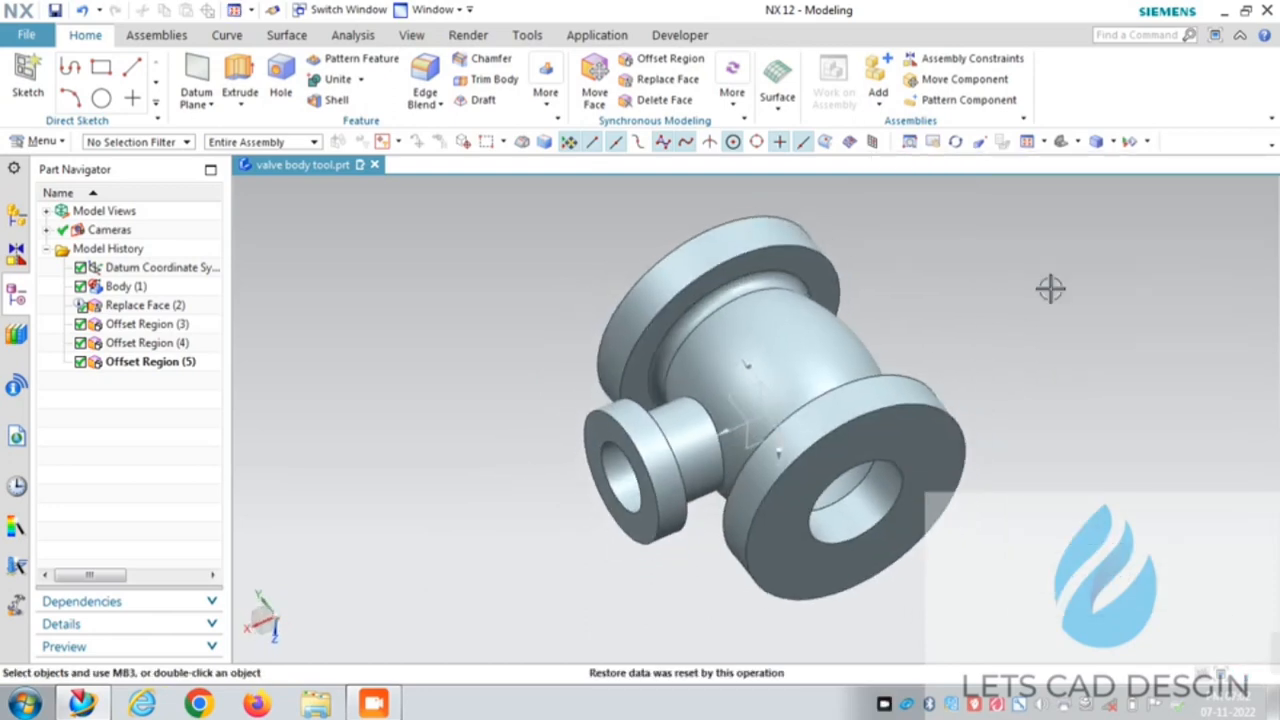
pyautogui.moveTo(975, 295); pyautogui.dragTo(952, 233, button='middle')
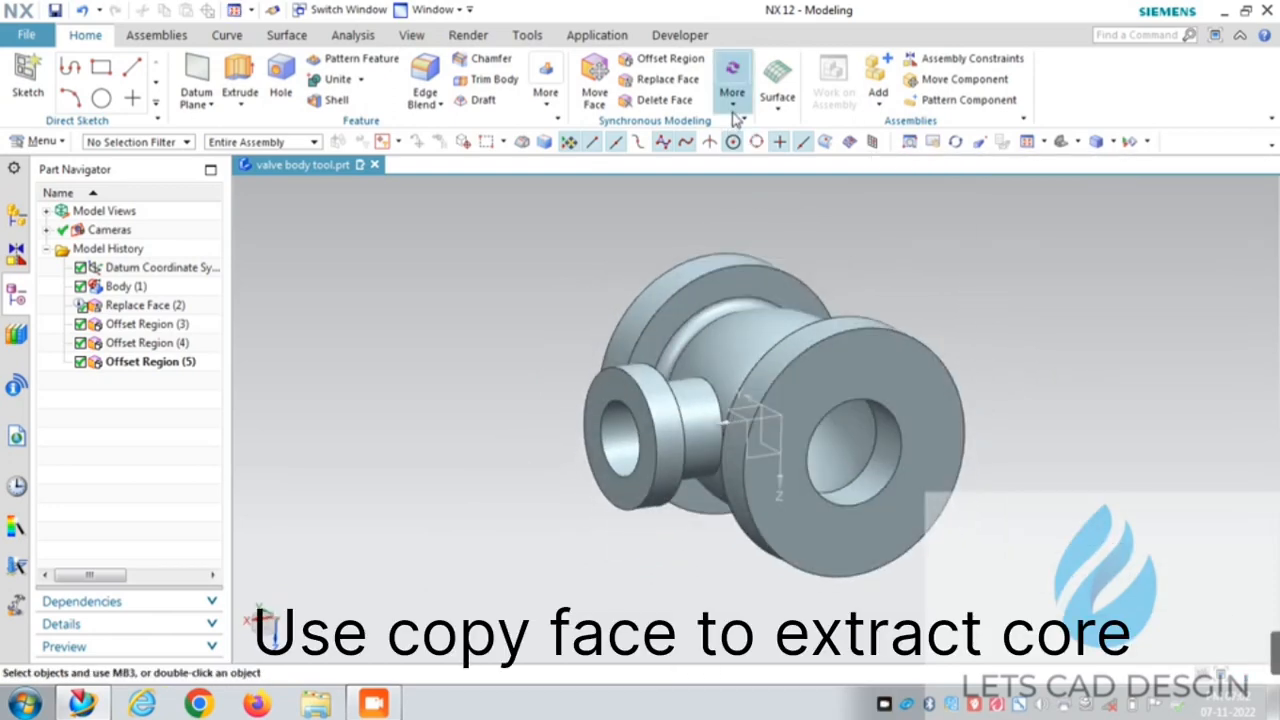
pyautogui.click(735, 100)
pyautogui.click(846, 148)
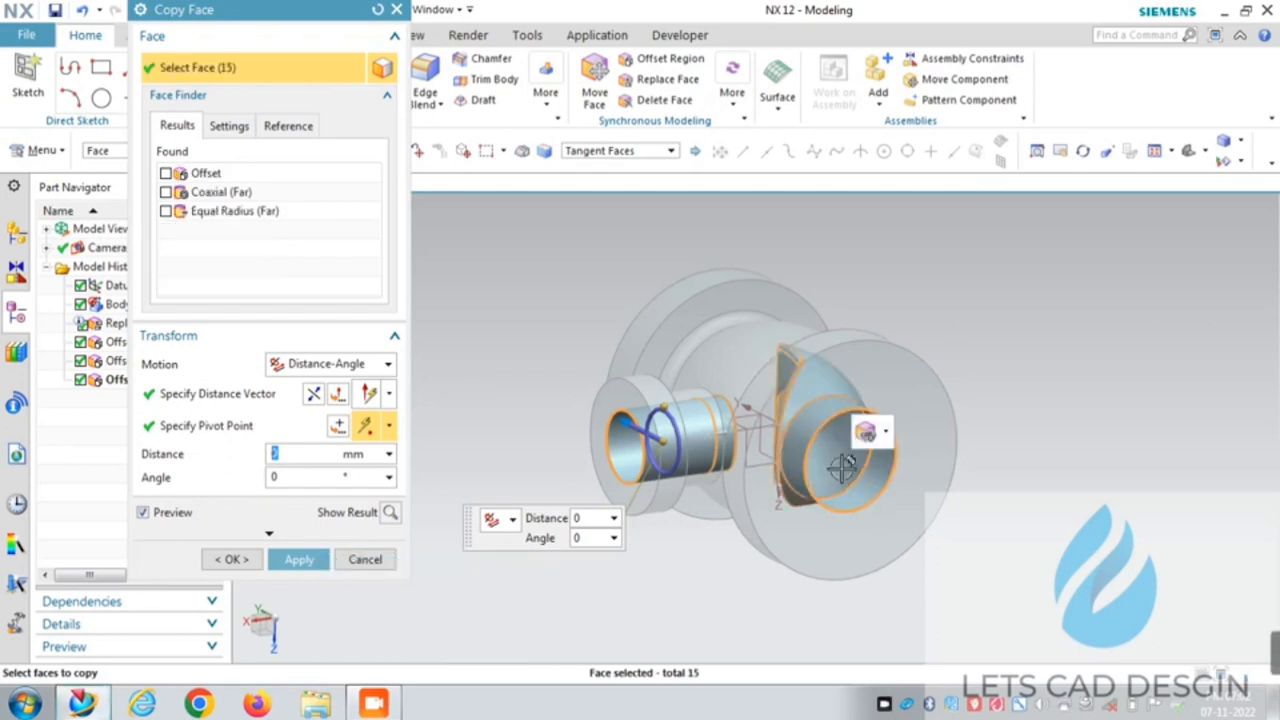
pyautogui.moveTo(964, 284); pyautogui.dragTo(1055, 365, button='middle')
pyautogui.click(697, 435)
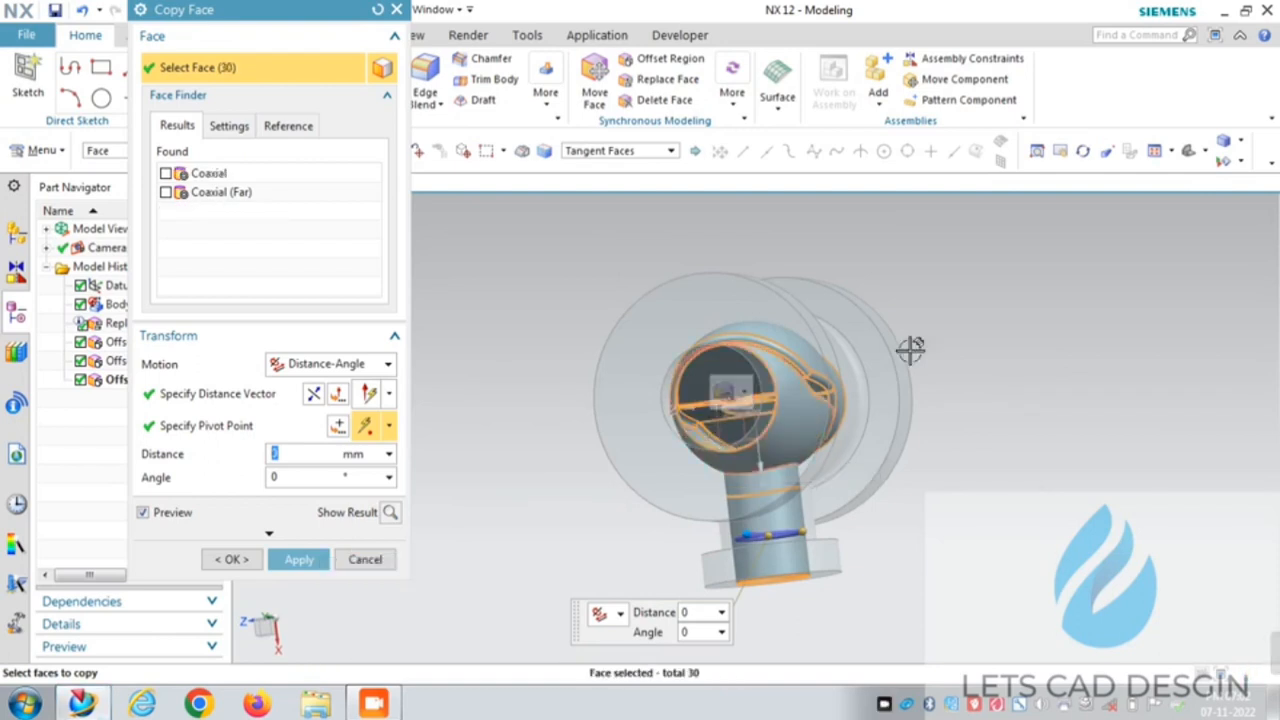
# Step: Add the annular face of the seat ring inside the cavity to the Copy Face selection
pyautogui.moveTo(968, 314)
pyautogui.mouseDown(button='middle')
pyautogui.moveTo(989, 343)
pyautogui.moveTo(980, 314)
pyautogui.moveTo(960, 317)
pyautogui.moveTo(975, 320)
pyautogui.mouseUp(button='middle')
pyautogui.scroll(5, 746, 420)
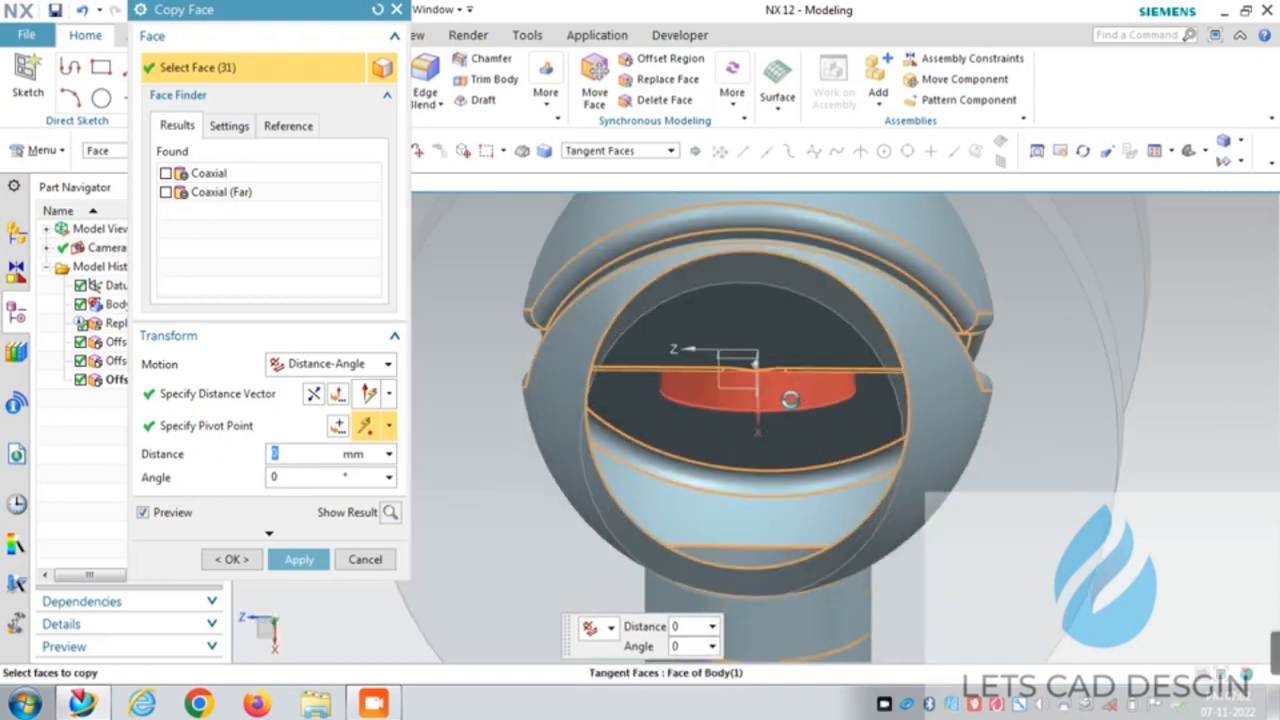
pyautogui.scroll(-3, 820, 363)
pyautogui.moveTo(1006, 426); pyautogui.dragTo(977, 406, button='middle')
pyautogui.scroll(5, 770, 410)
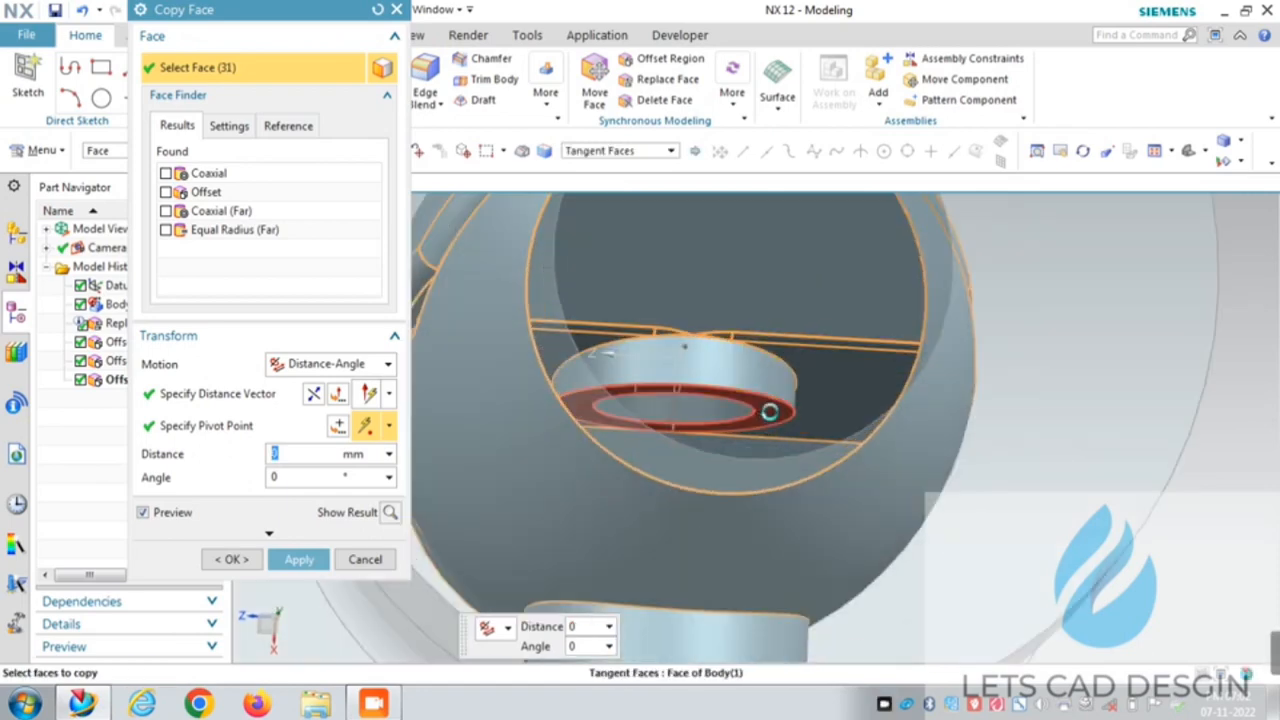
pyautogui.click(716, 410)
pyautogui.scroll(-5, 743, 447)
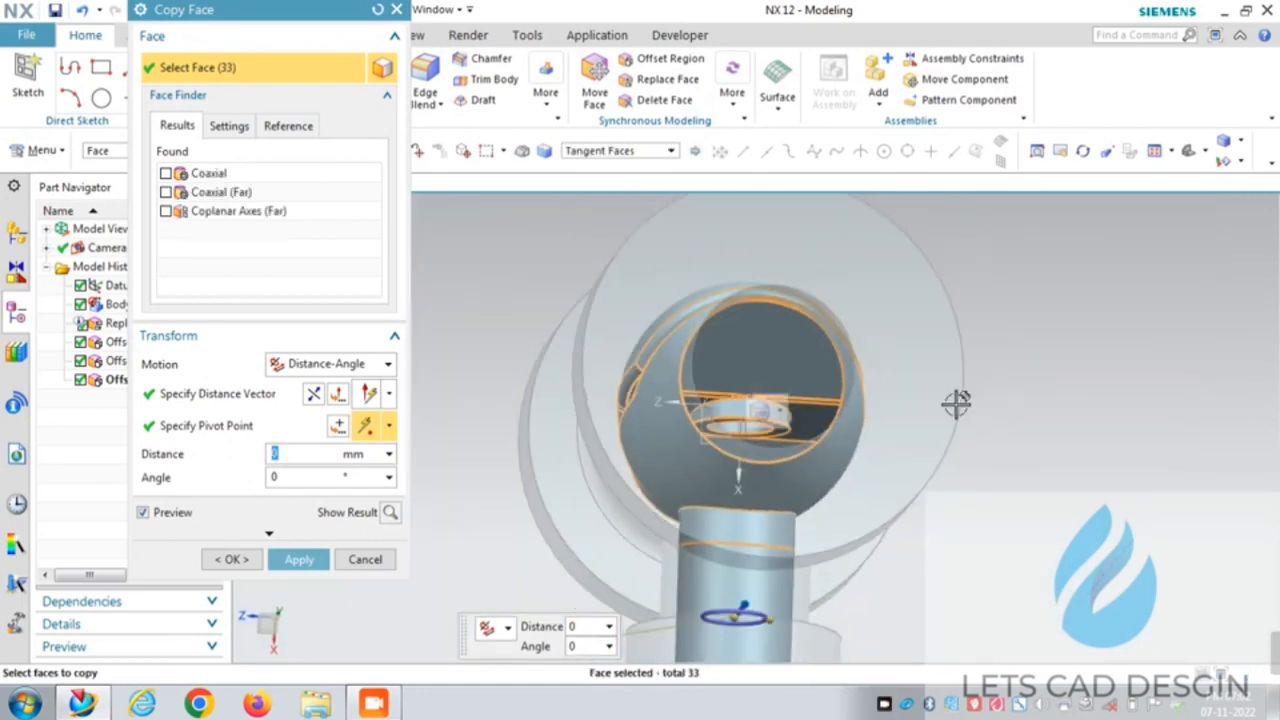
# Step: Add the remaining internal faces reached through the opposite bore and copy the selection in place at distance 0 mm and angle 0°
pyautogui.moveTo(1083, 371); pyautogui.dragTo(940, 405, button='middle')
pyautogui.scroll(2, 800, 396)
pyautogui.click(746, 398)
pyautogui.moveTo(746, 398); pyautogui.dragTo(778, 386, button='middle')
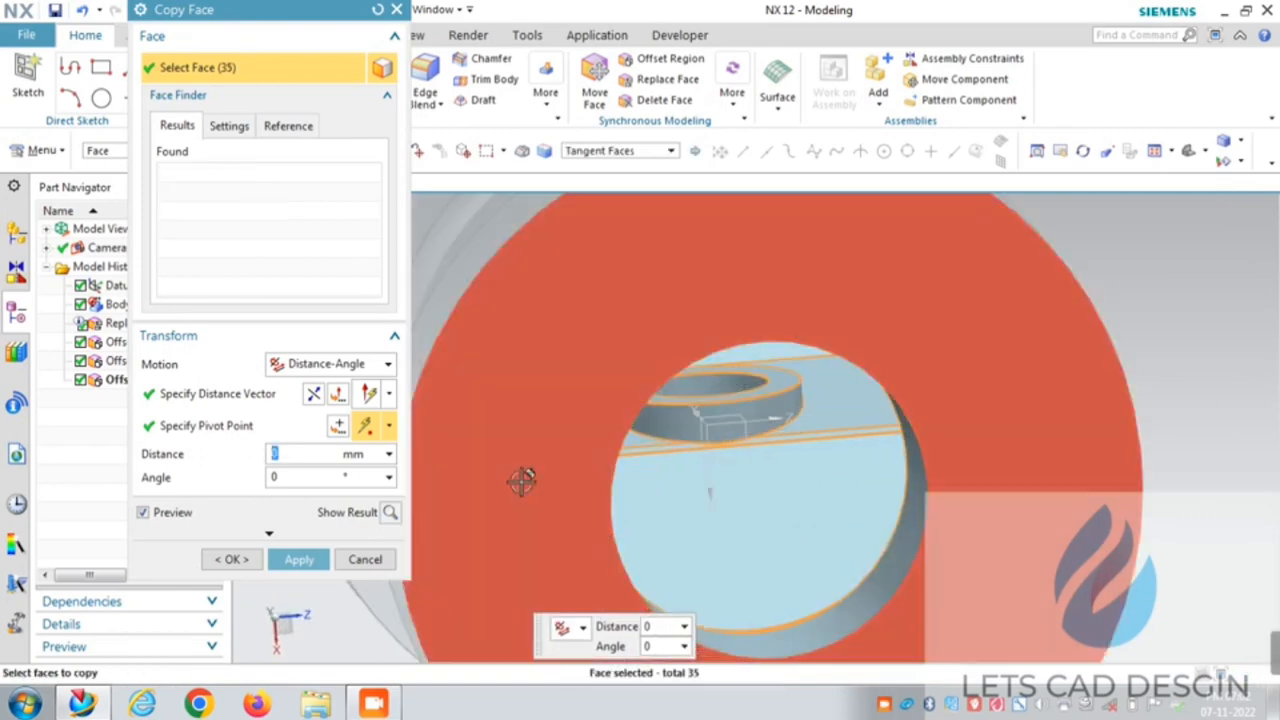
pyautogui.scroll(-5, 457, 523)
pyautogui.moveTo(960, 403); pyautogui.dragTo(849, 337, button='middle')
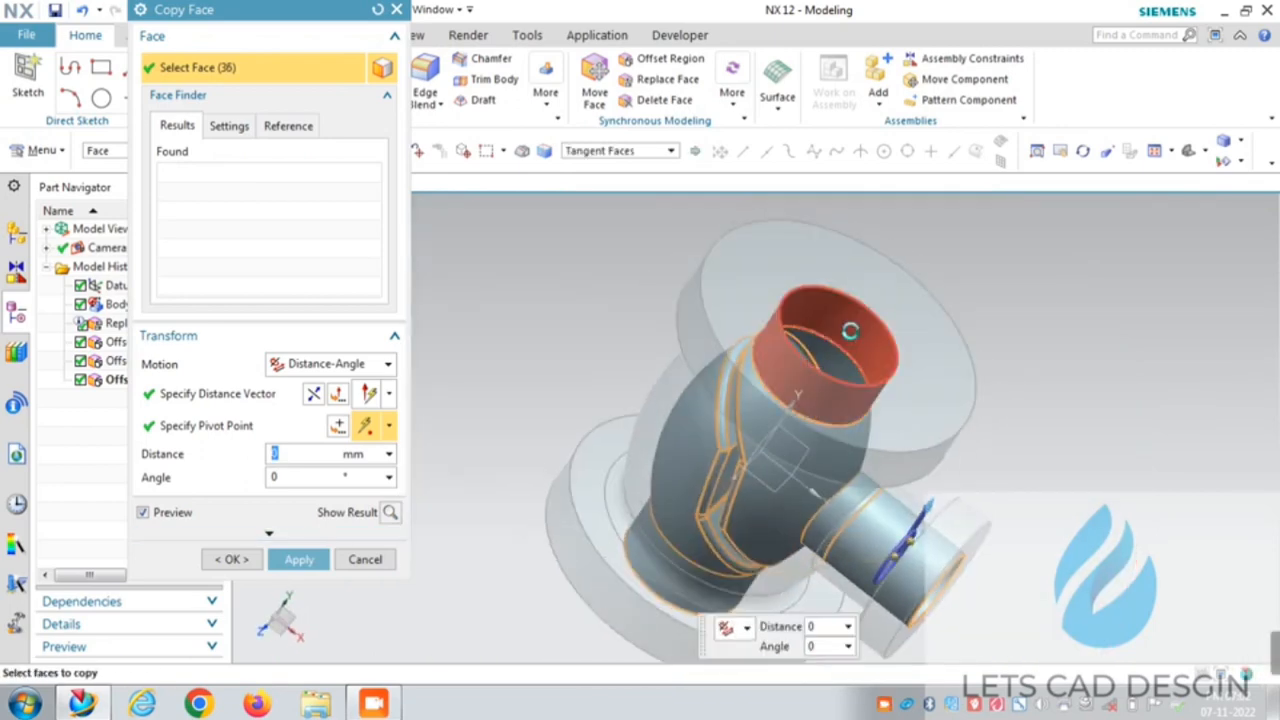
pyautogui.click(900, 369)
pyautogui.moveTo(1028, 357); pyautogui.dragTo(990, 366, button='middle')
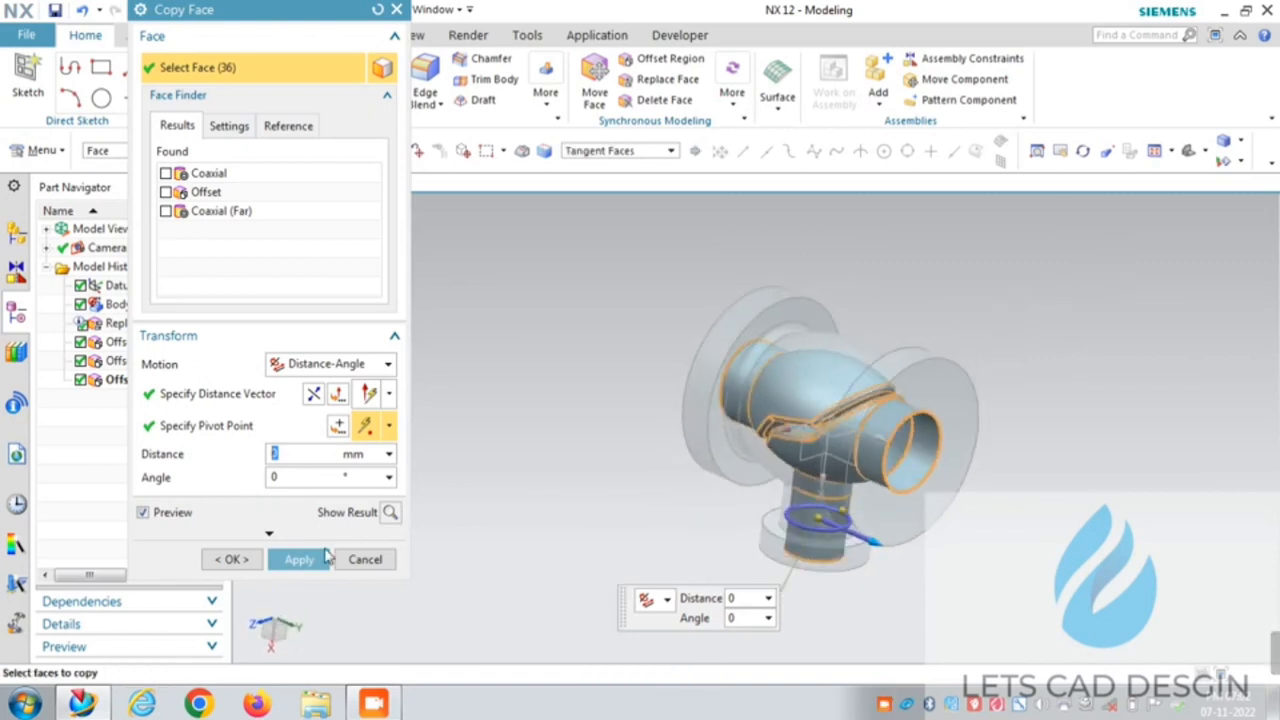
pyautogui.click(304, 560)
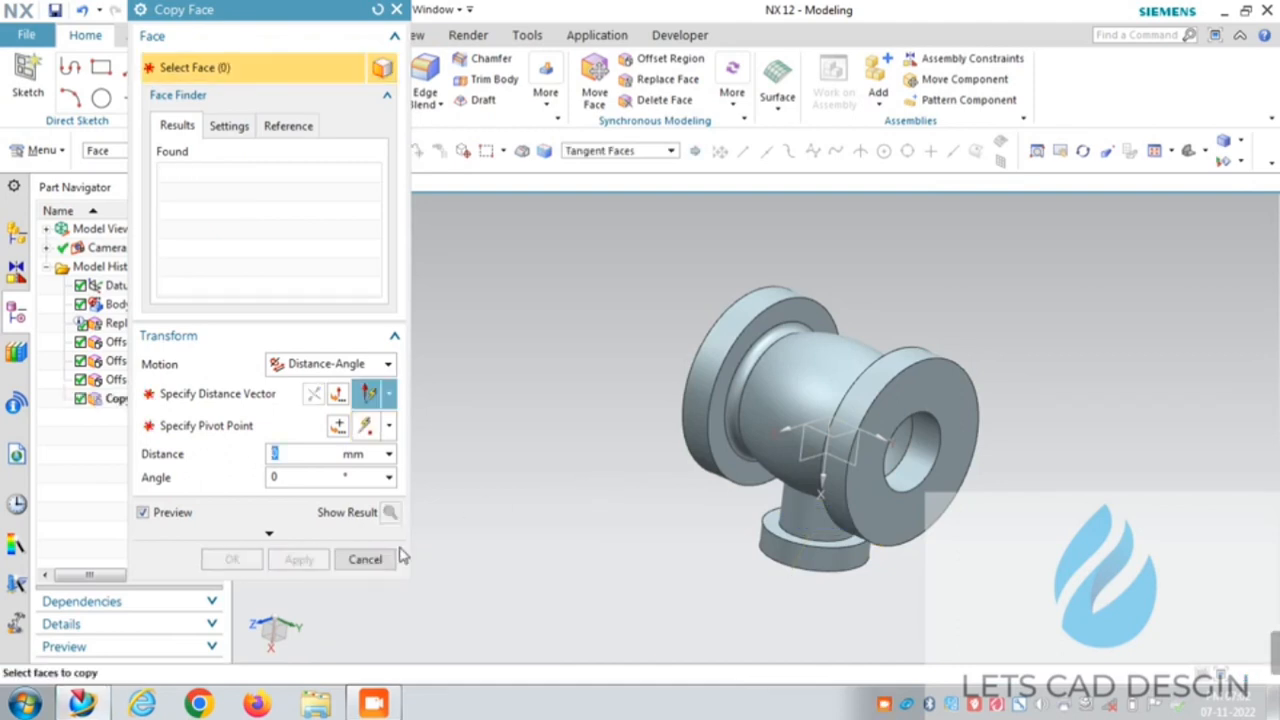
pyautogui.click(390, 559)
# Step: Hide the solid valve body and inspect the copied core faces from several sides
pyautogui.rightClick(834, 357)
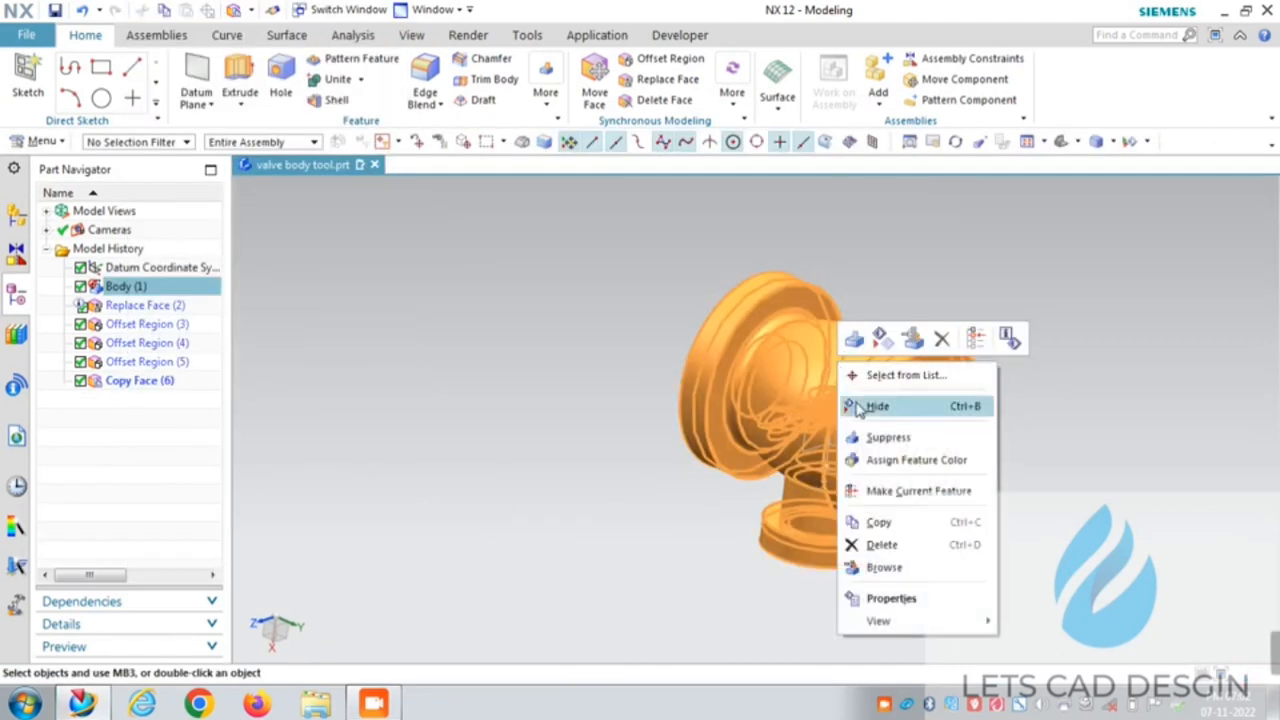
pyautogui.click(870, 406)
pyautogui.moveTo(1031, 368); pyautogui.dragTo(921, 449, button='middle')
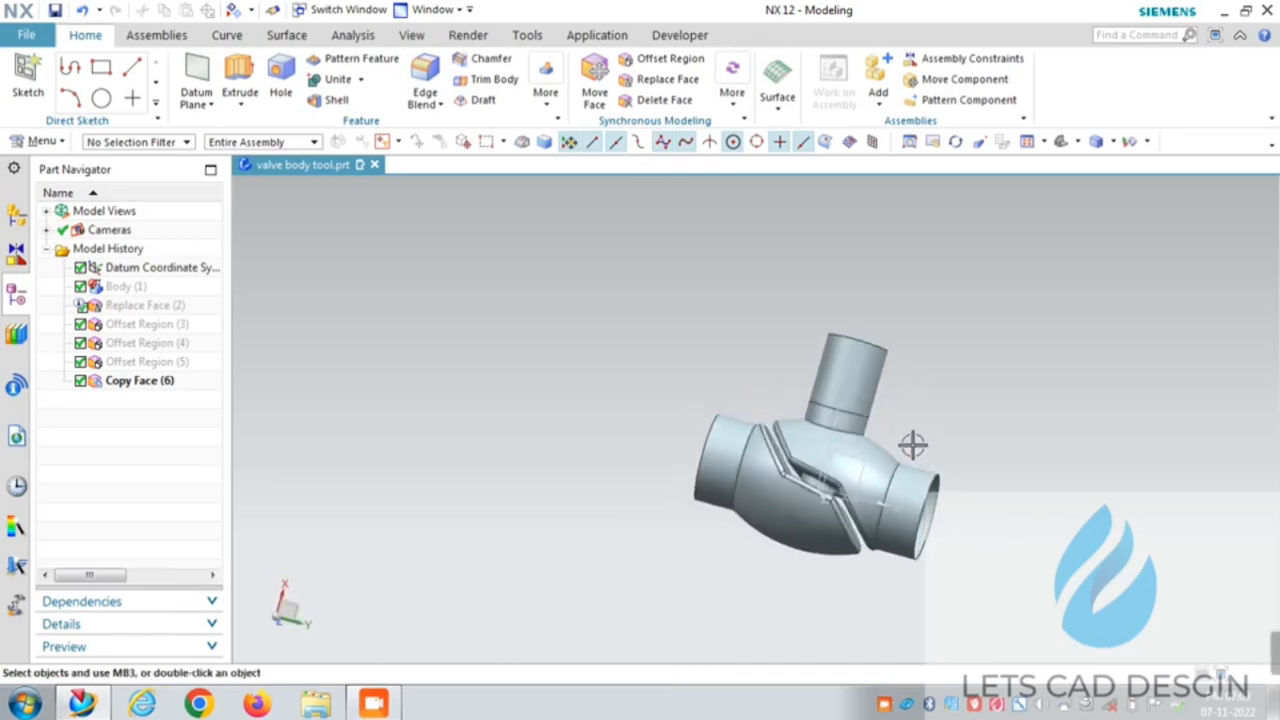
pyautogui.moveTo(958, 351); pyautogui.dragTo(1012, 290, button='middle')
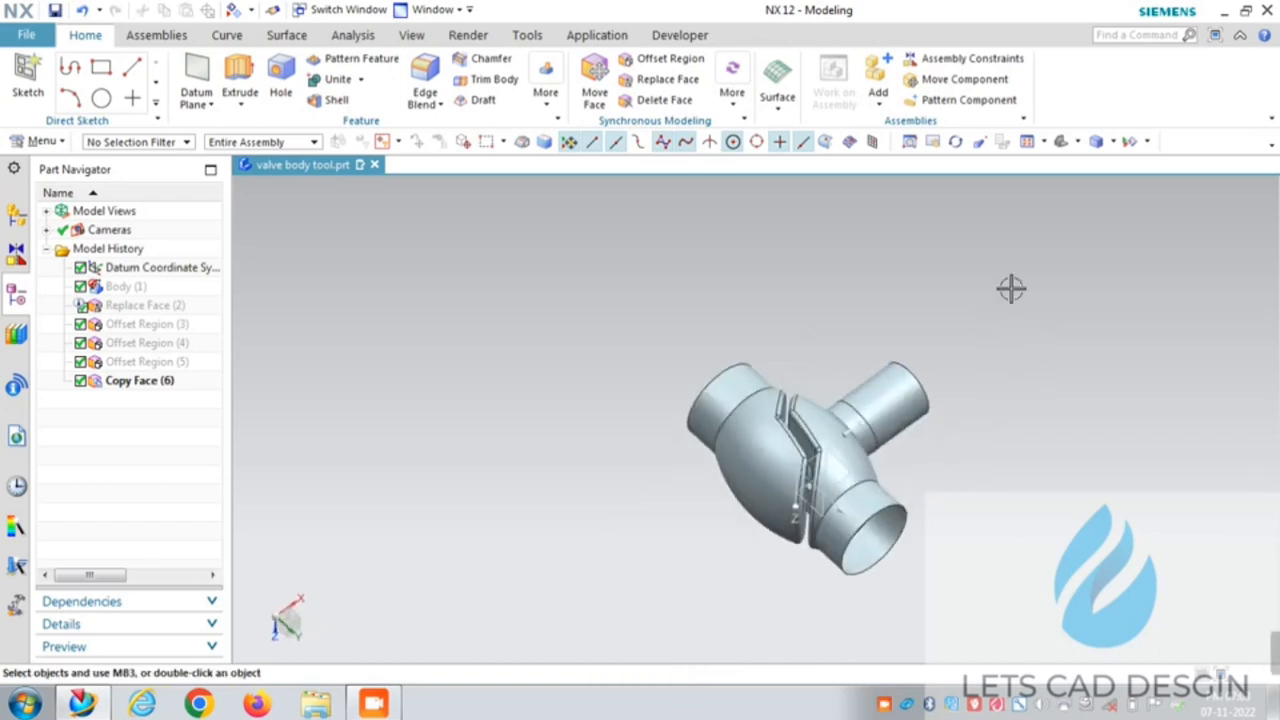
pyautogui.rightClick(1011, 288)
pyautogui.click(1048, 325)
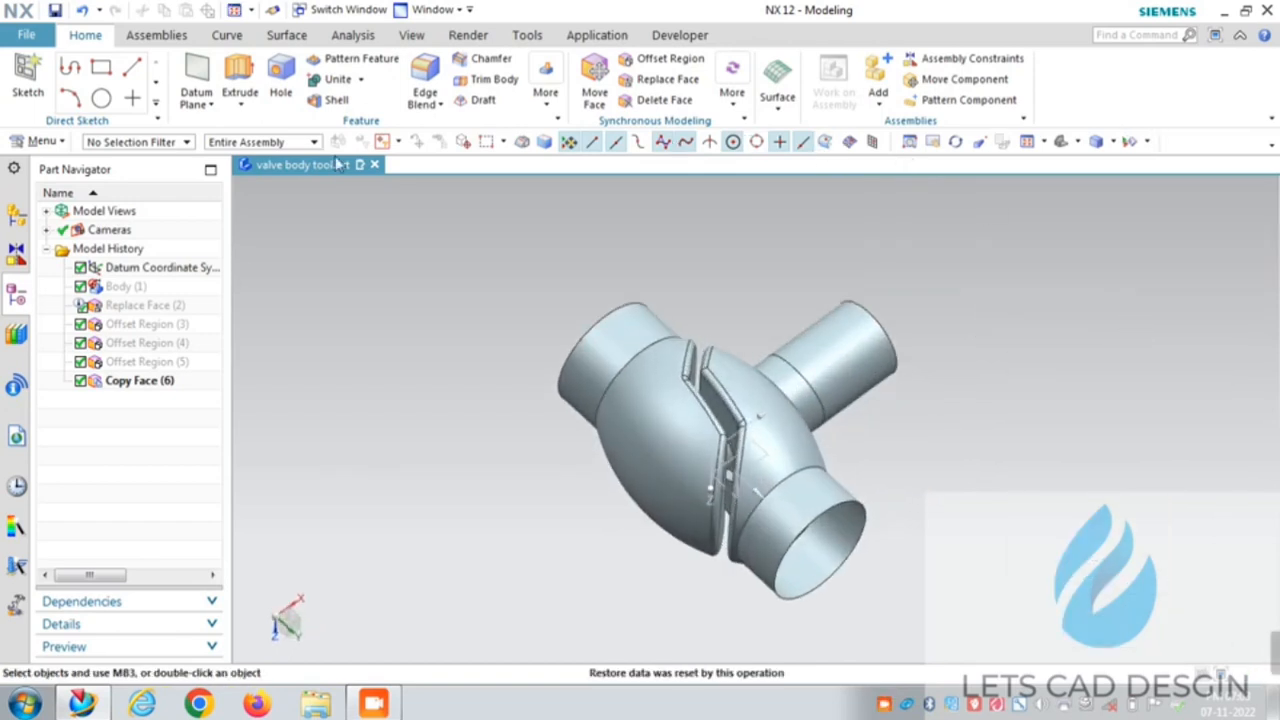
pyautogui.click(776, 109)
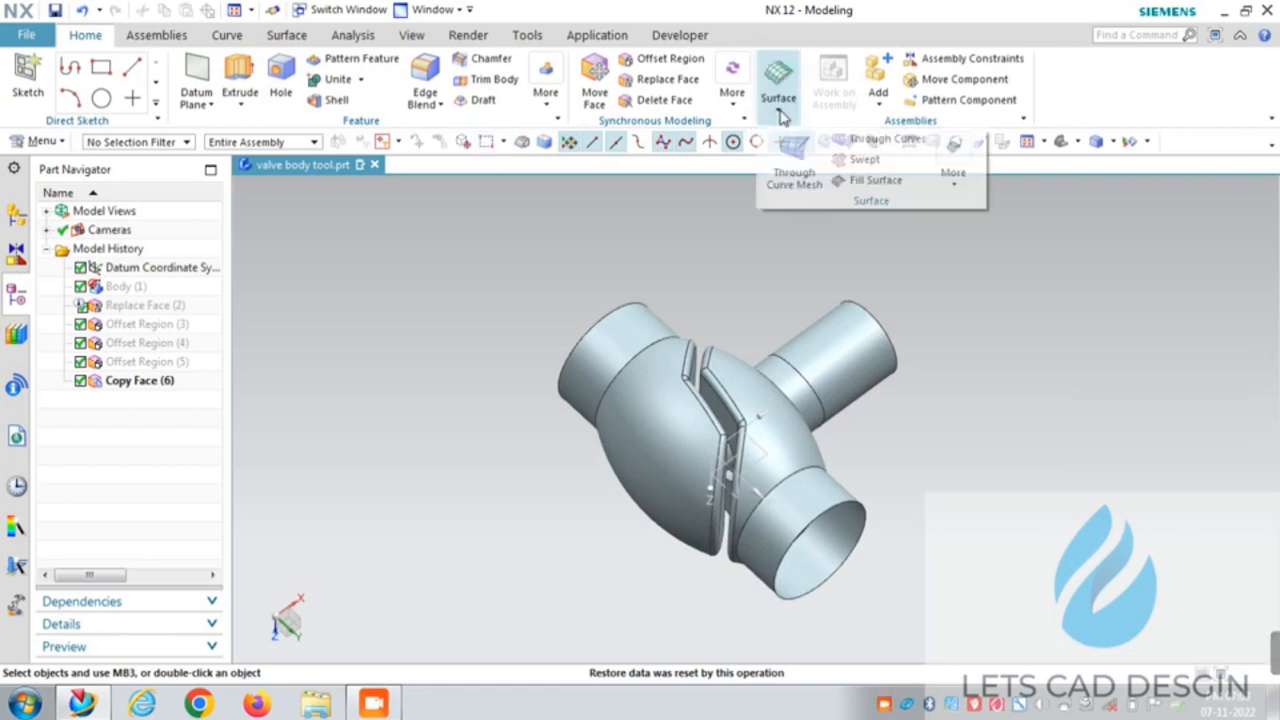
pyautogui.click(846, 138)
pyautogui.click(732, 95)
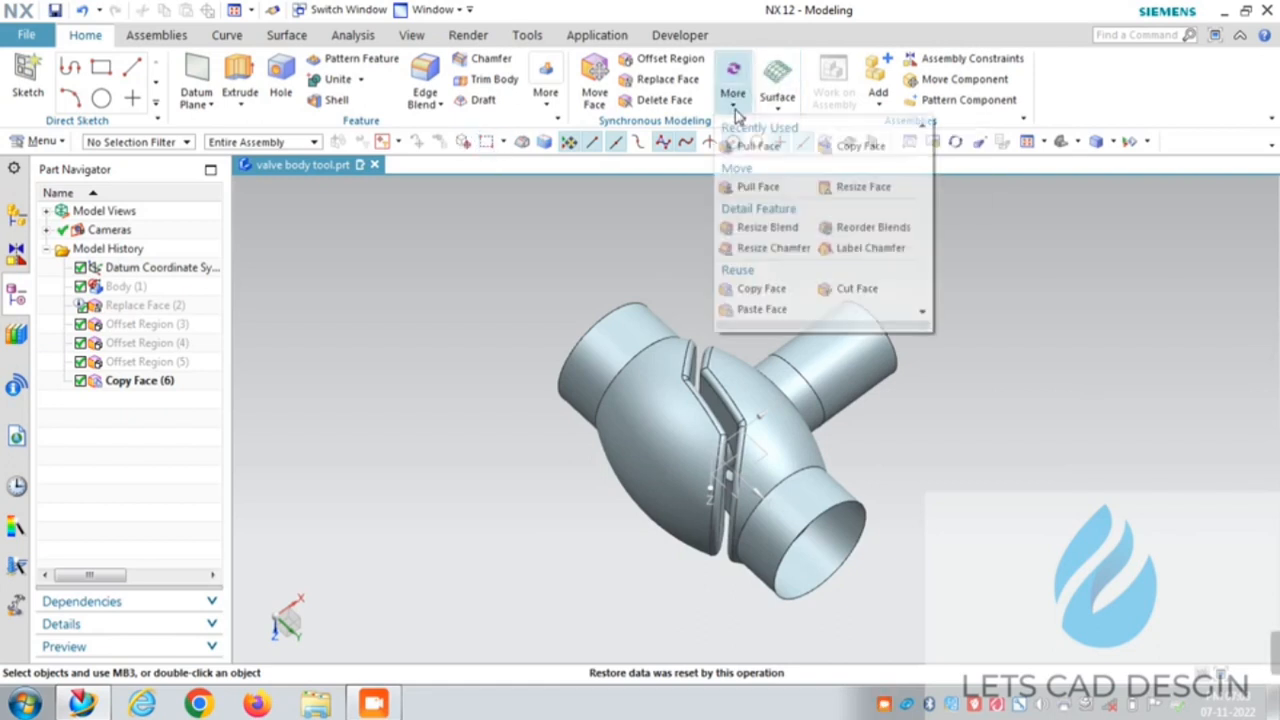
pyautogui.click(779, 105)
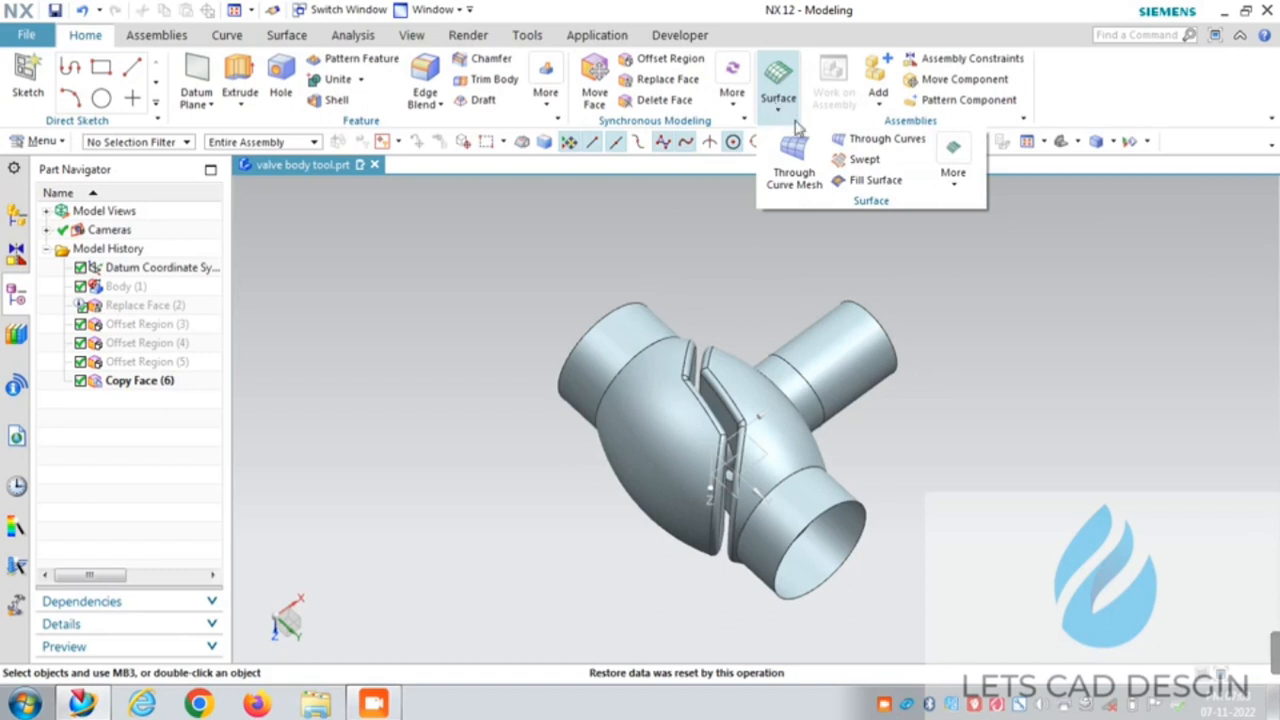
pyautogui.click(953, 180)
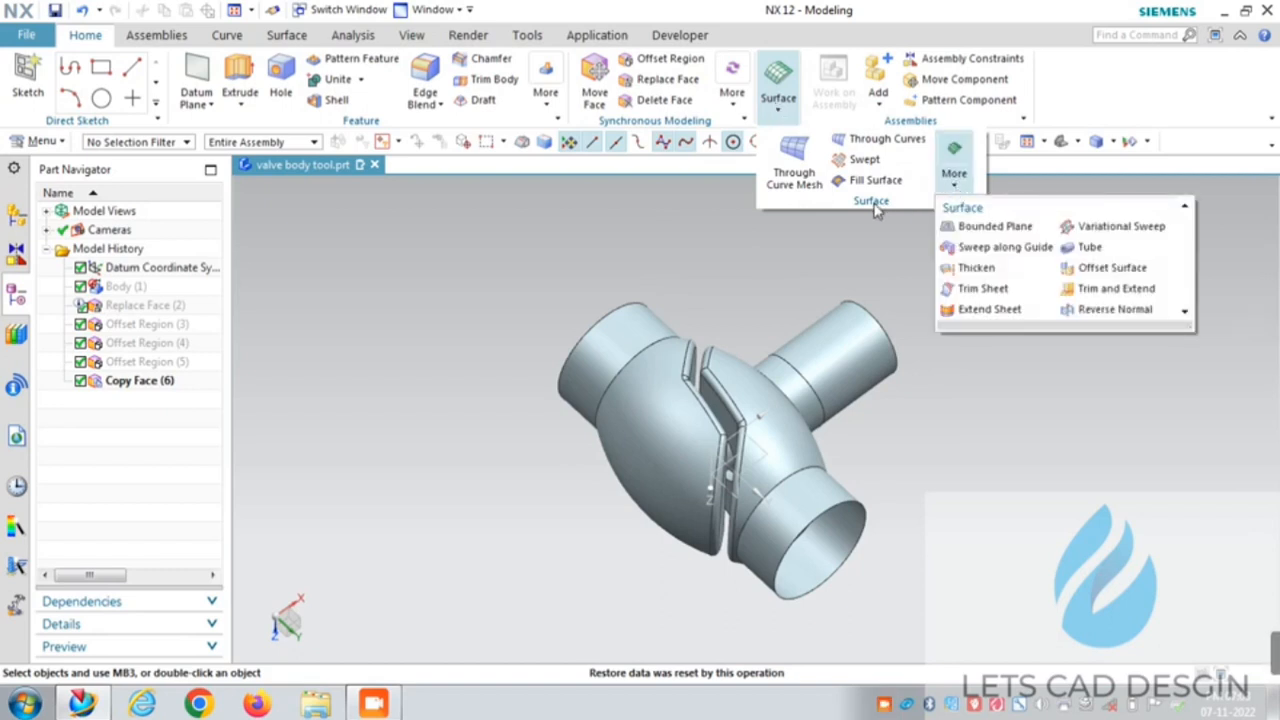
pyautogui.click(874, 246)
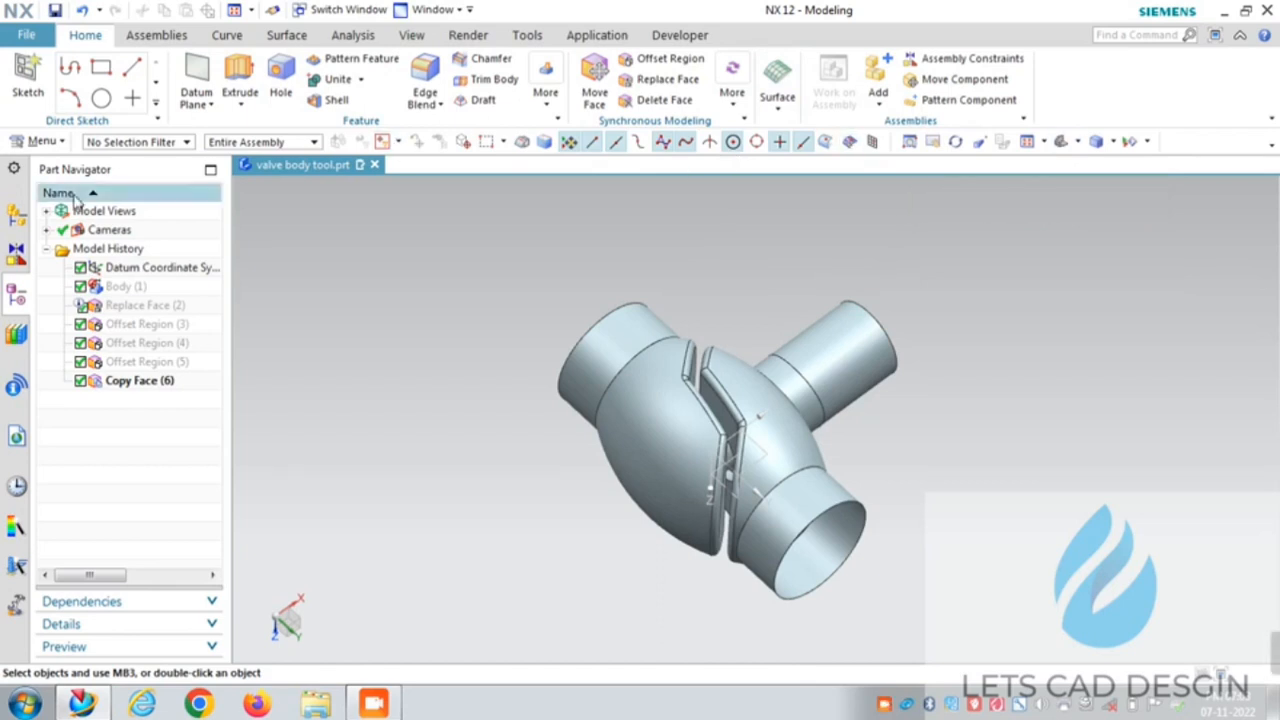
# Step: Start a Trimmed N-Sided Surface and cap the open circular end of the core's front main bore
pyautogui.click(39, 143)
pyautogui.moveTo(100, 234)
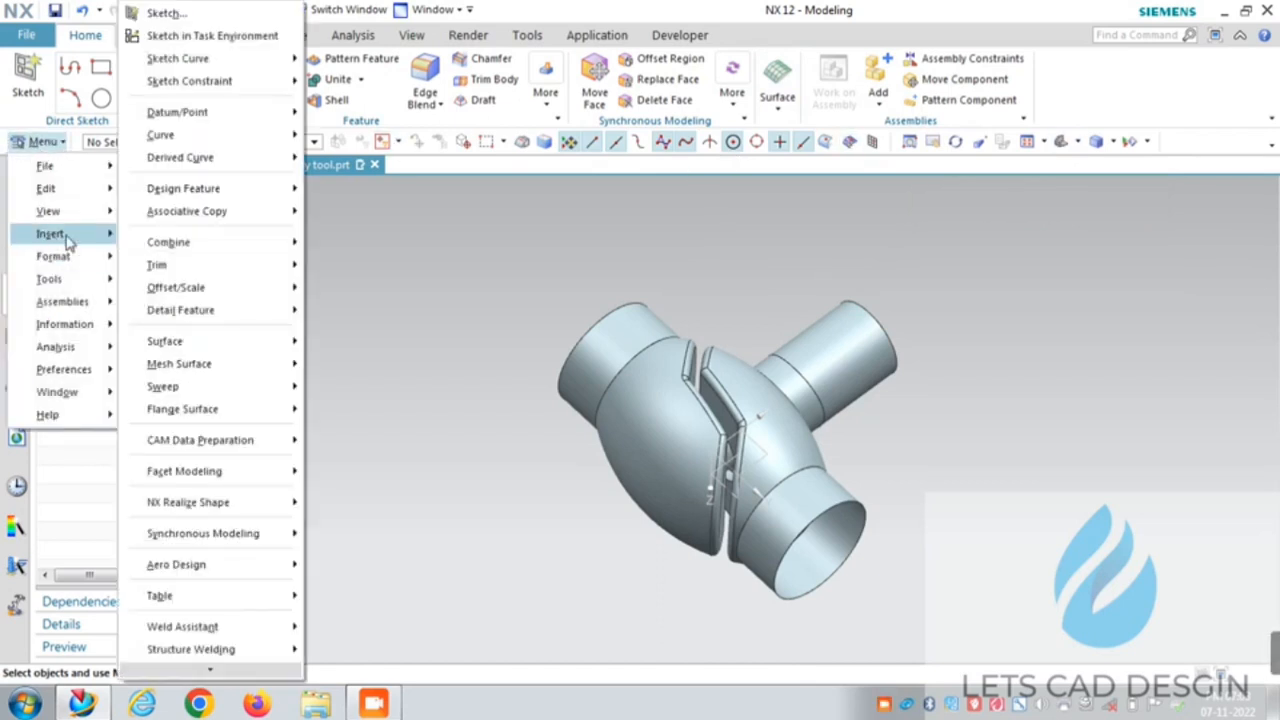
pyautogui.moveTo(296, 368)
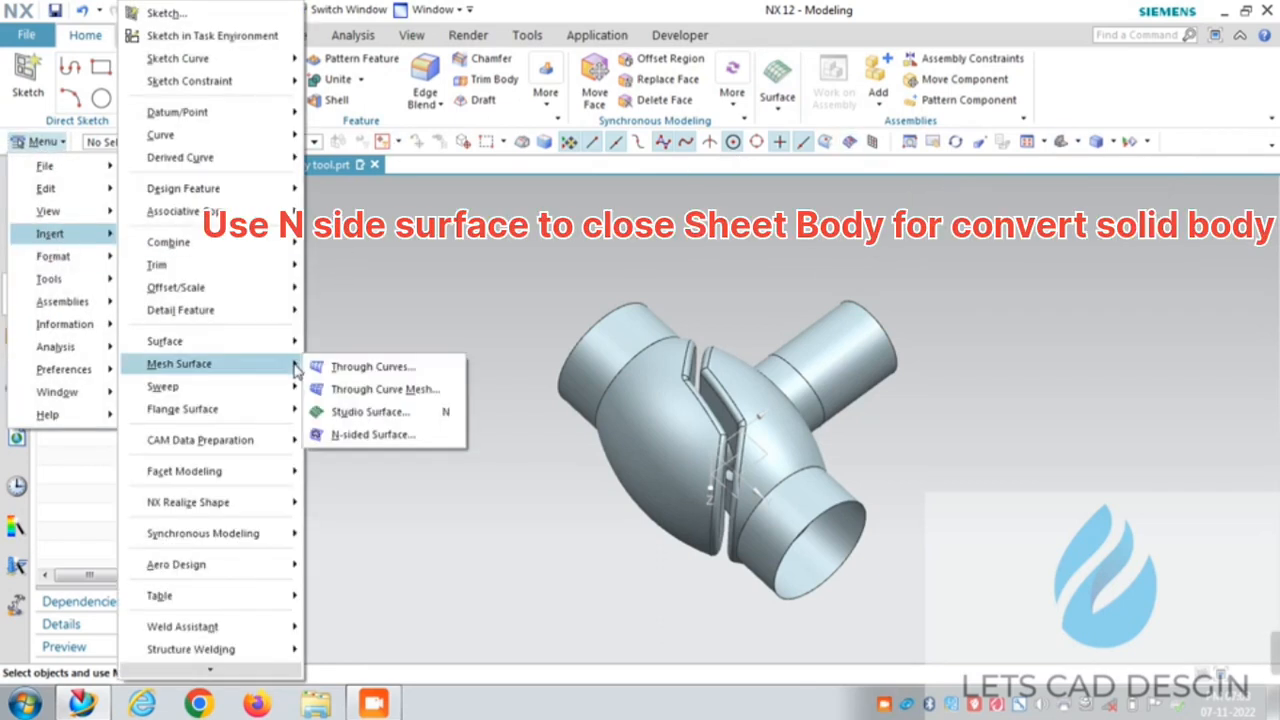
pyautogui.click(372, 434)
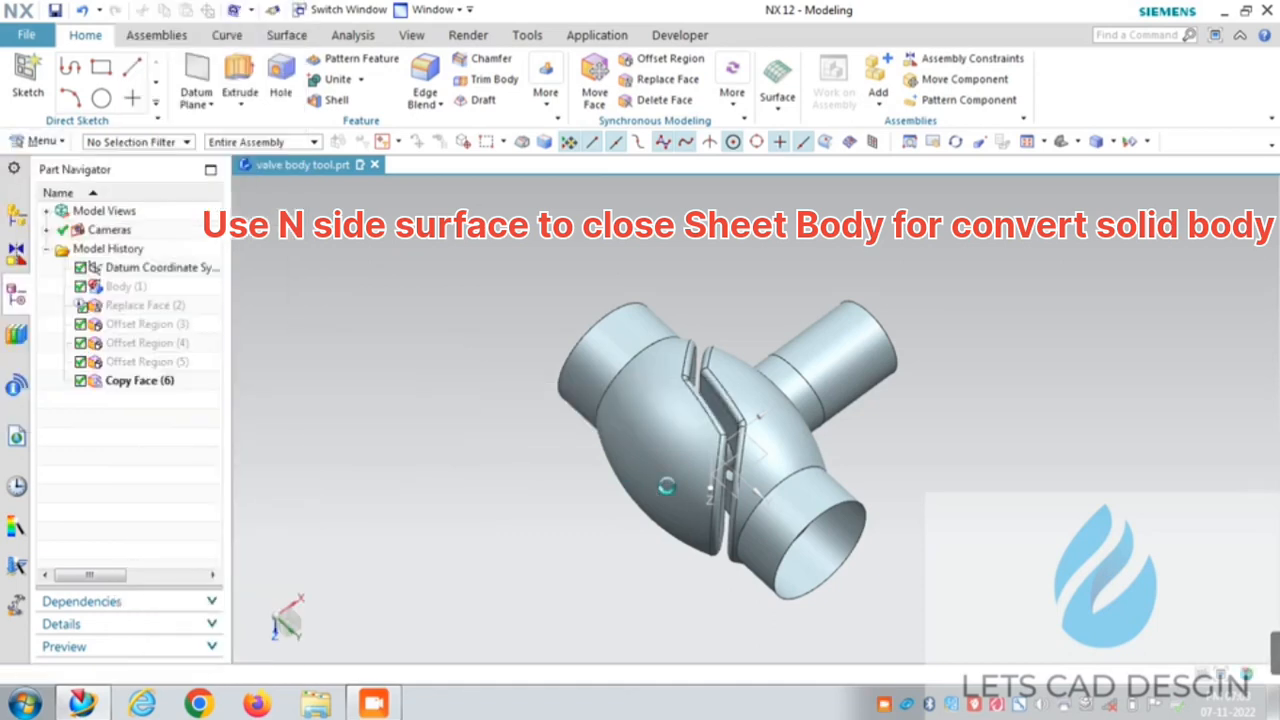
pyautogui.click(857, 508)
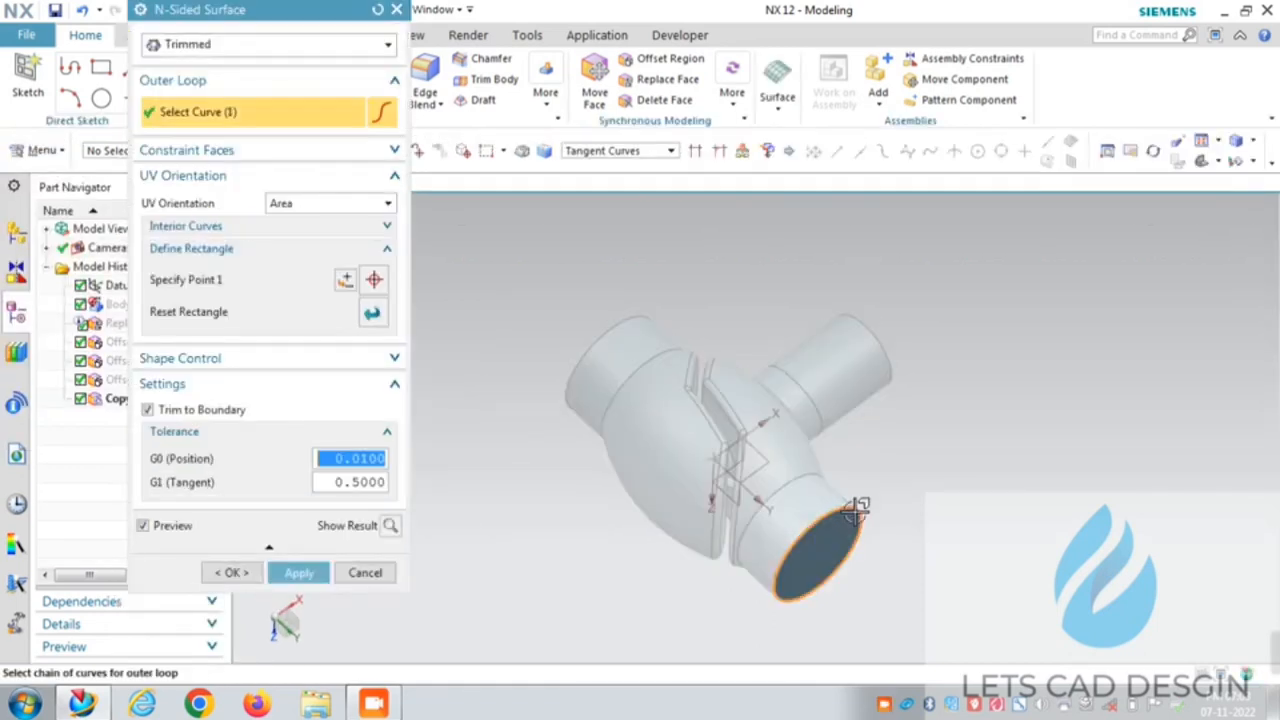
pyautogui.click(298, 573)
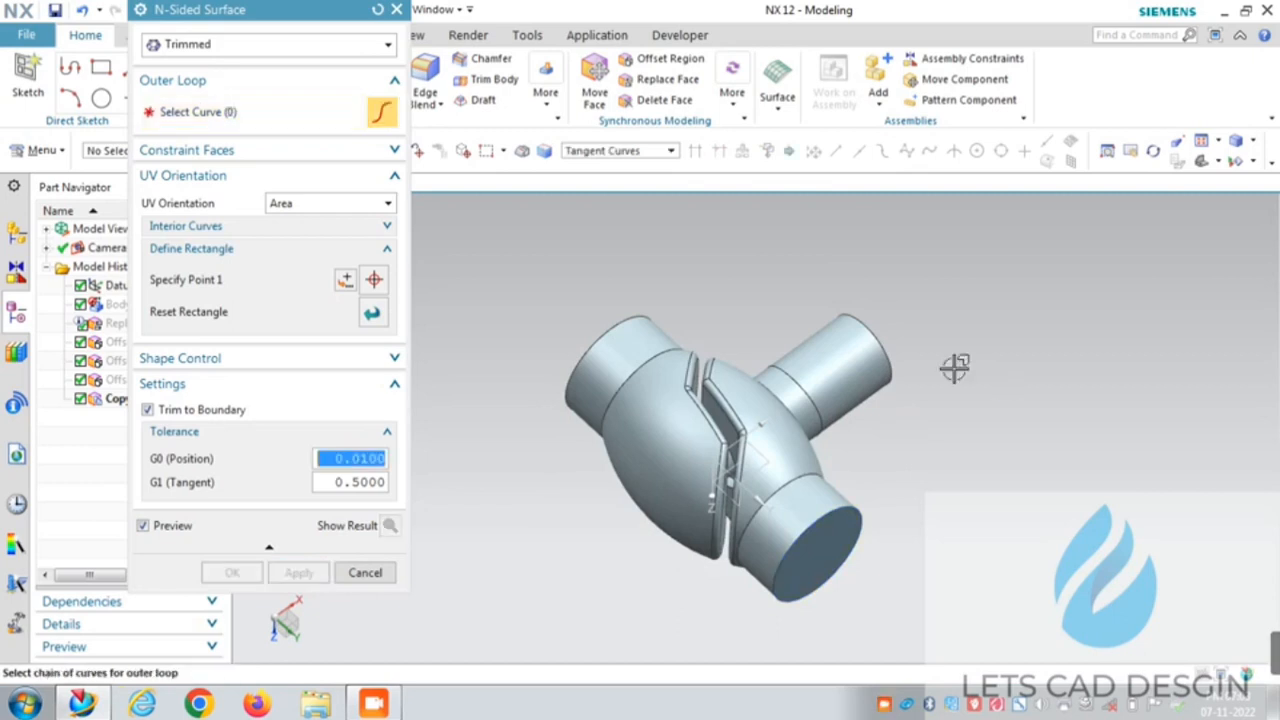
# Step: Cap the open circular ends of the core's side branch and opposite main bore with N-Sided Surfaces
pyautogui.click(886, 355)
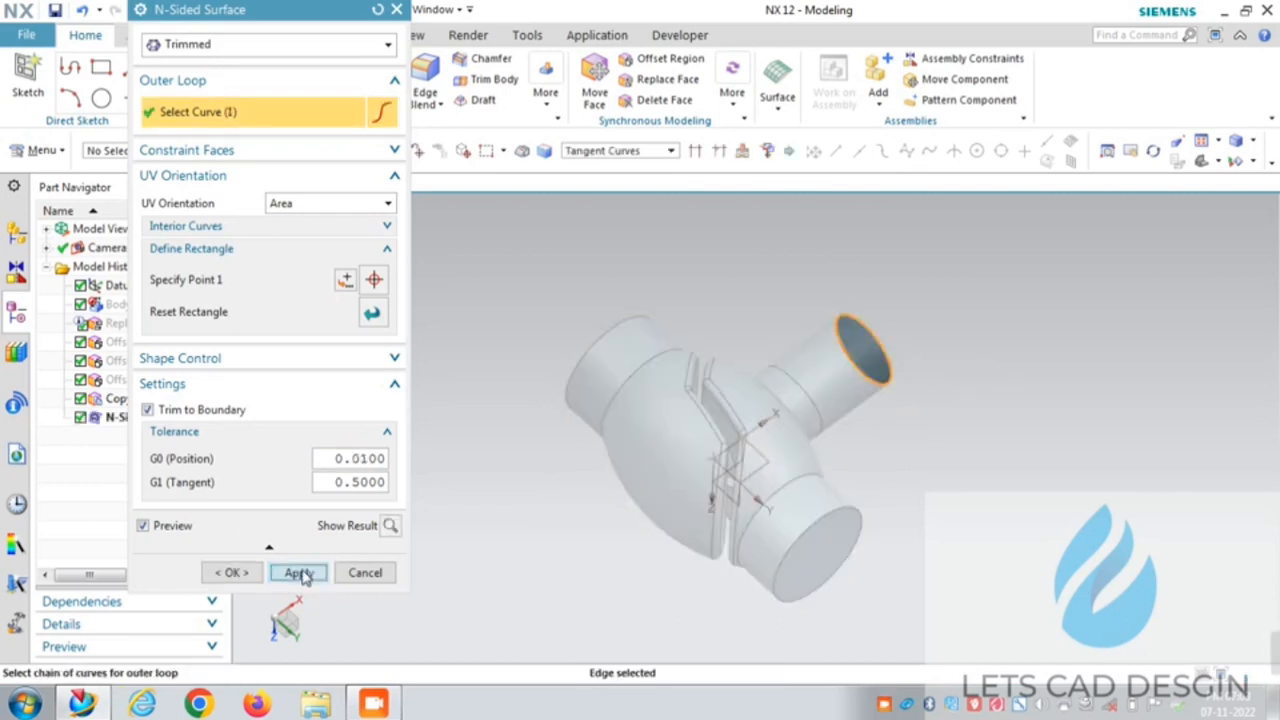
pyautogui.click(298, 573)
pyautogui.click(586, 363)
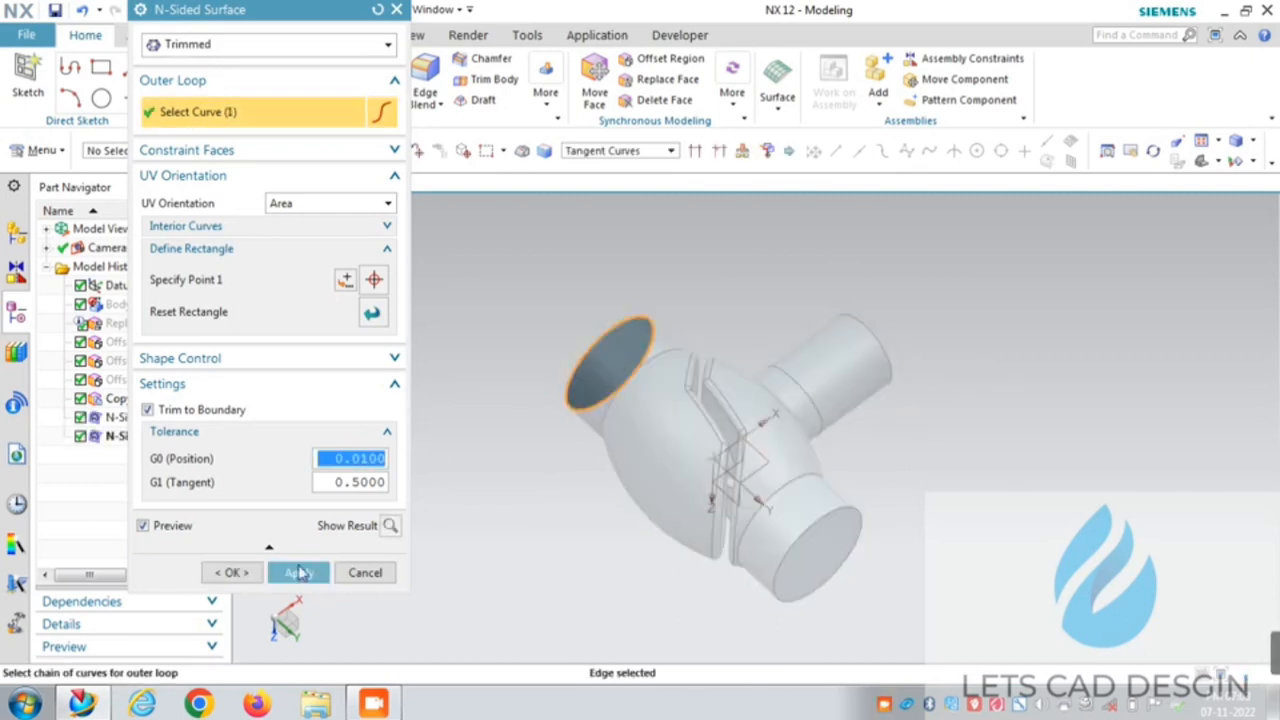
pyautogui.click(299, 572)
pyautogui.moveTo(1000, 357); pyautogui.dragTo(1040, 445, button='middle')
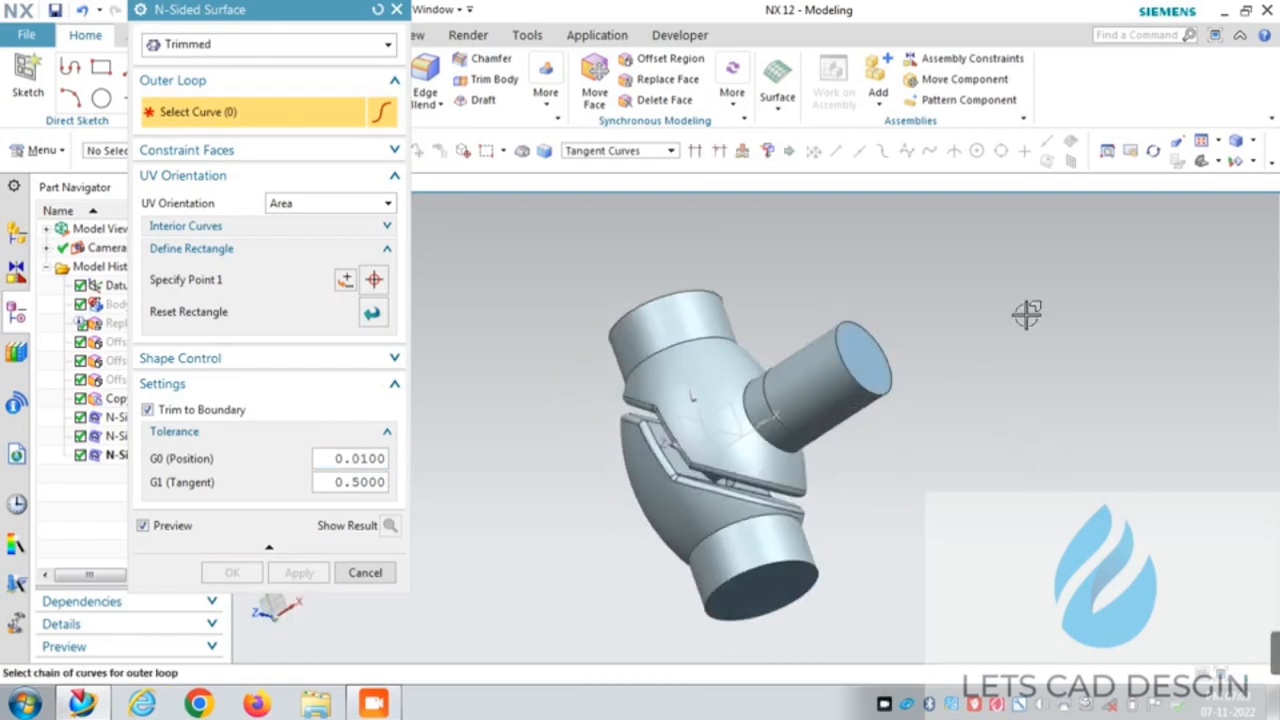
pyautogui.rightClick(1027, 314)
pyautogui.click(1062, 358)
pyautogui.click(364, 572)
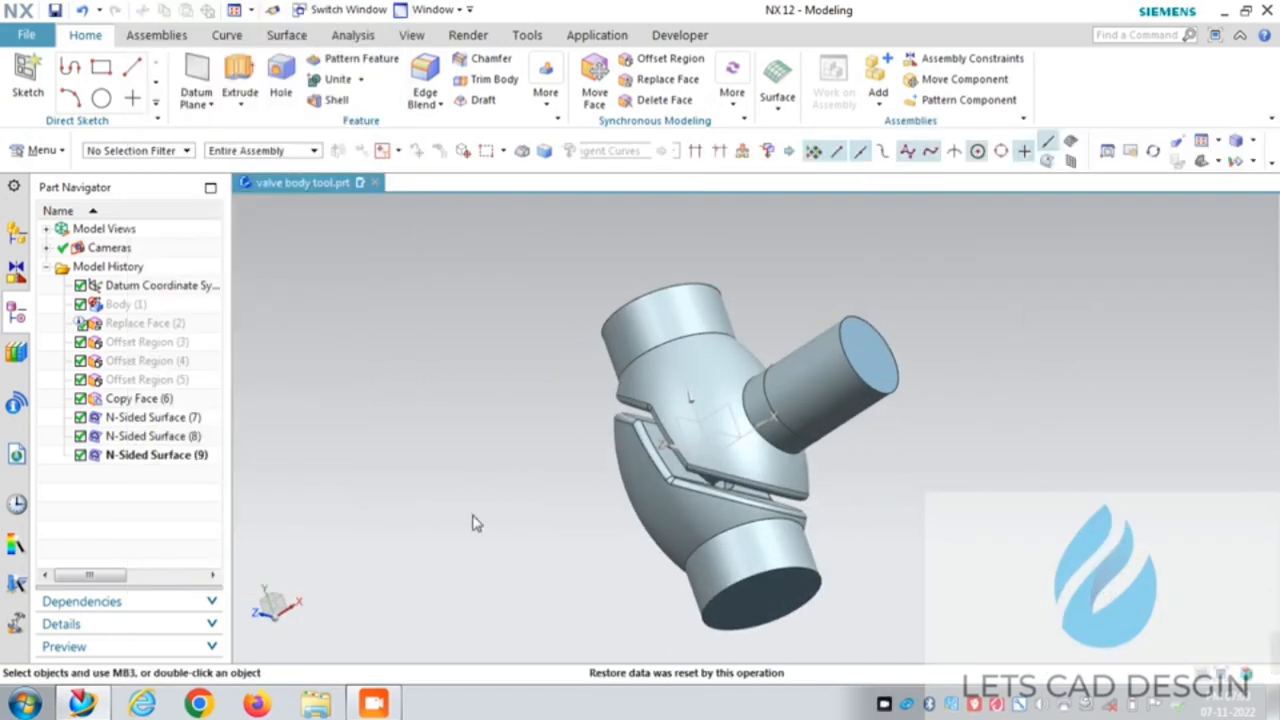
# Step: Sew the front bore's end cap with the copied core faces and the other two caps into one solid body
pyautogui.click(60, 142)
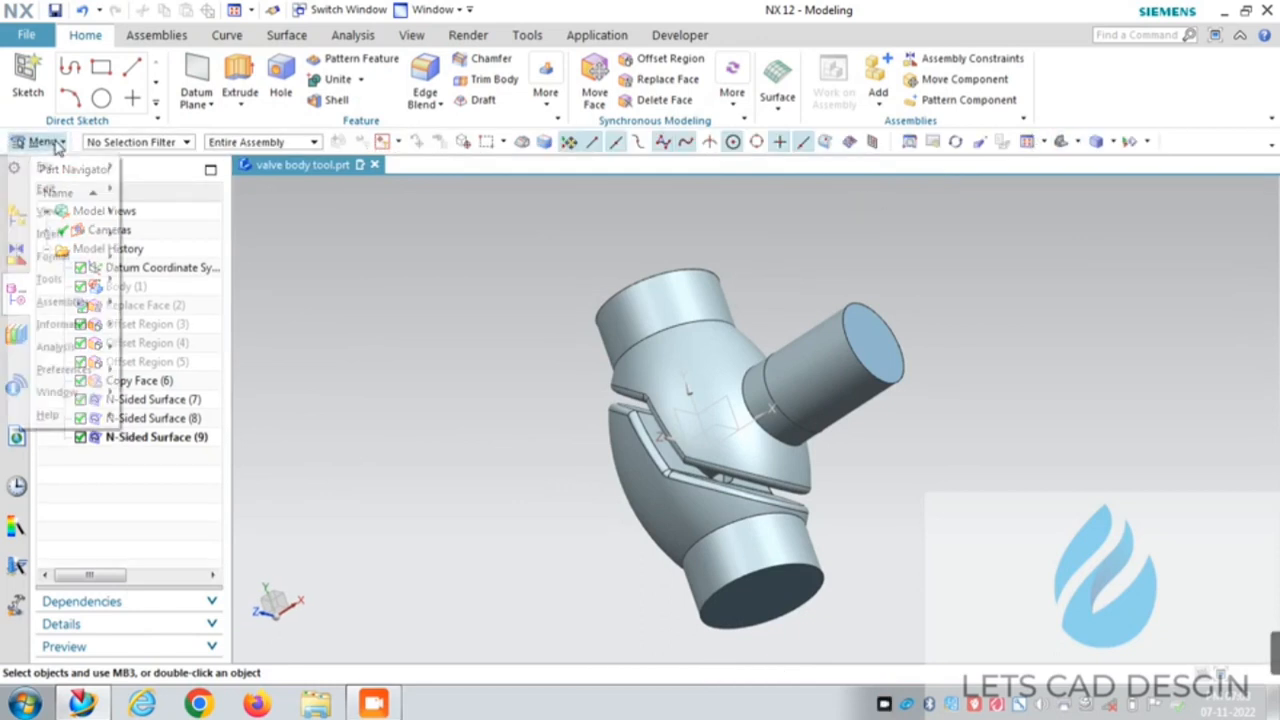
pyautogui.moveTo(63, 235)
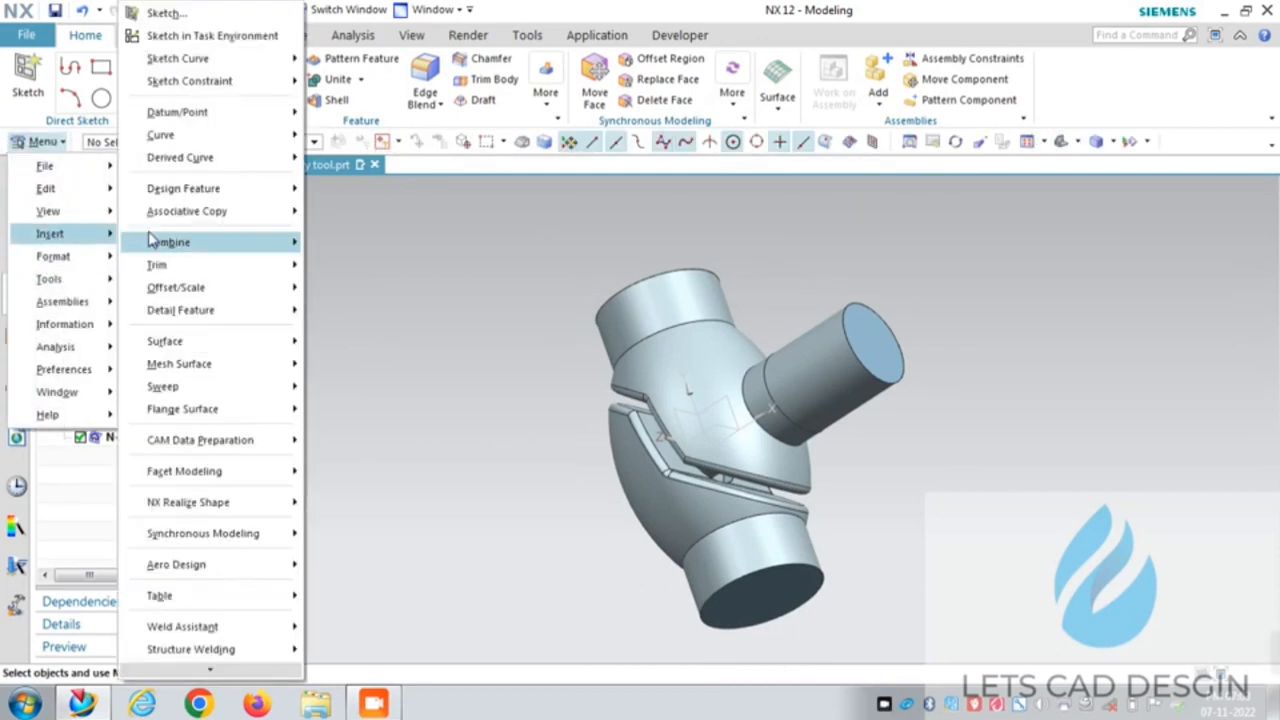
pyautogui.moveTo(271, 248)
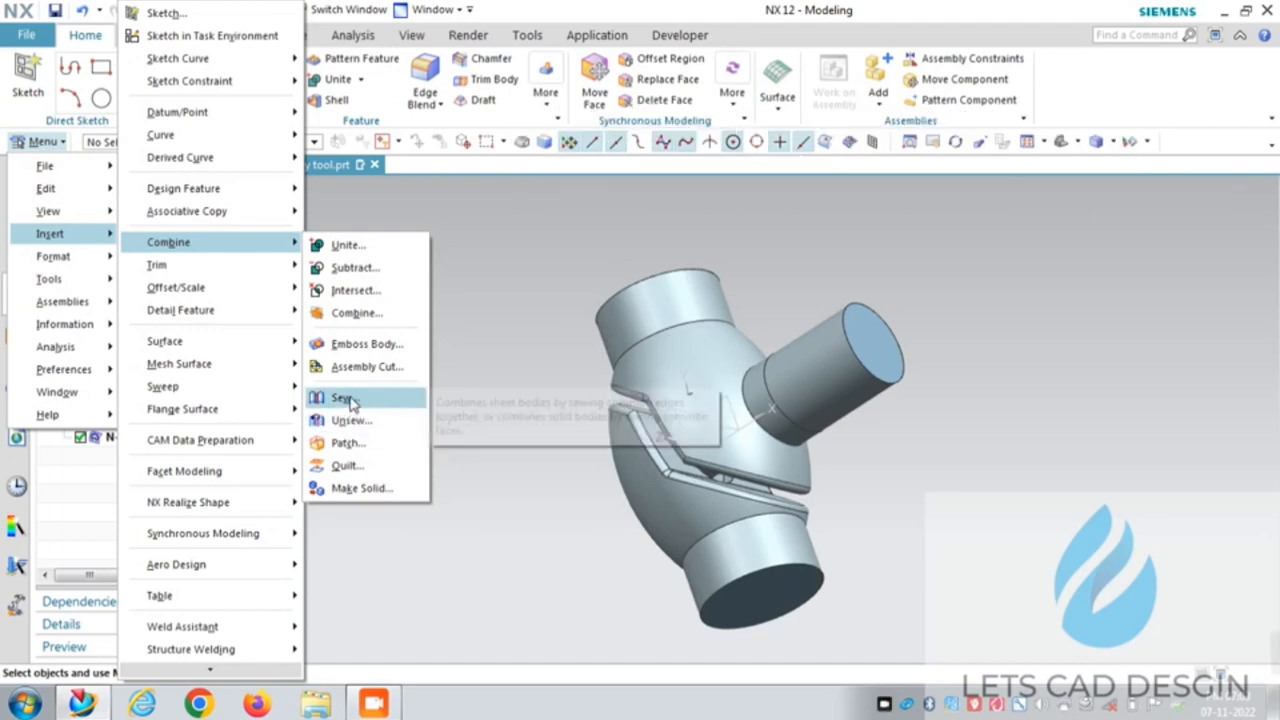
pyautogui.click(345, 399)
pyautogui.scroll(-2, 526, 330)
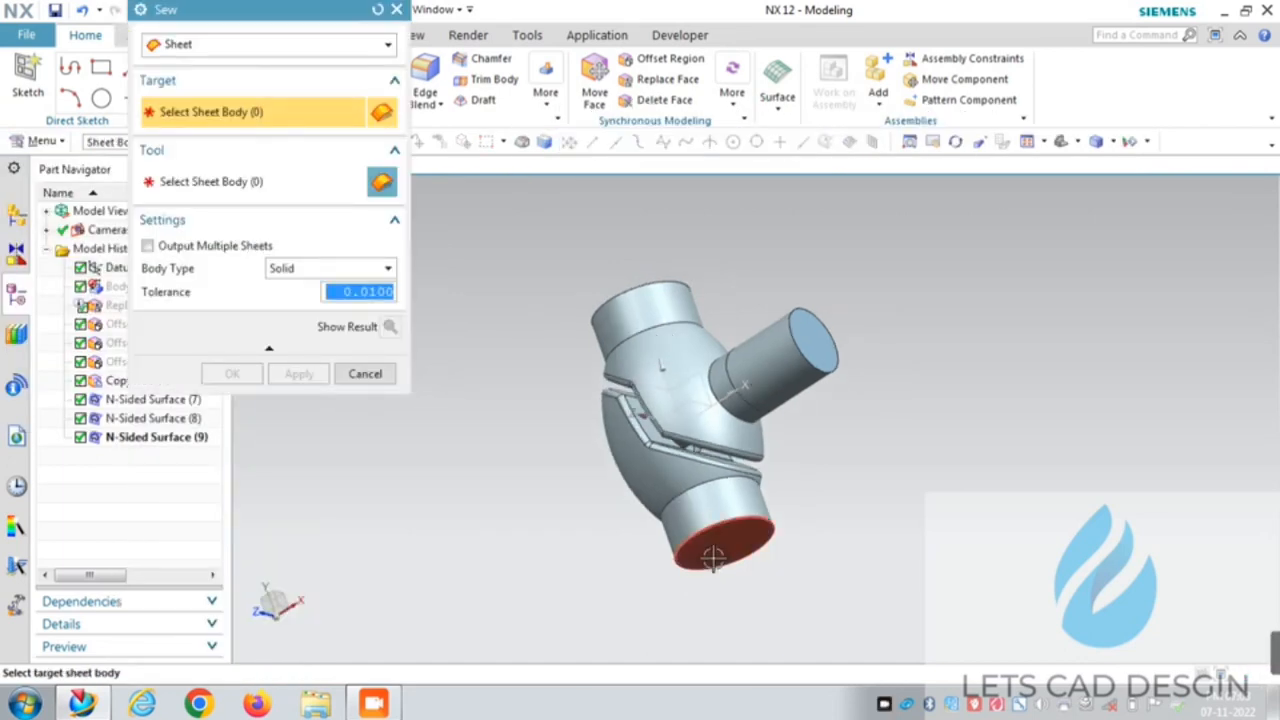
pyautogui.click(713, 557)
pyautogui.moveTo(928, 645); pyautogui.dragTo(433, 270)
pyautogui.click(325, 371)
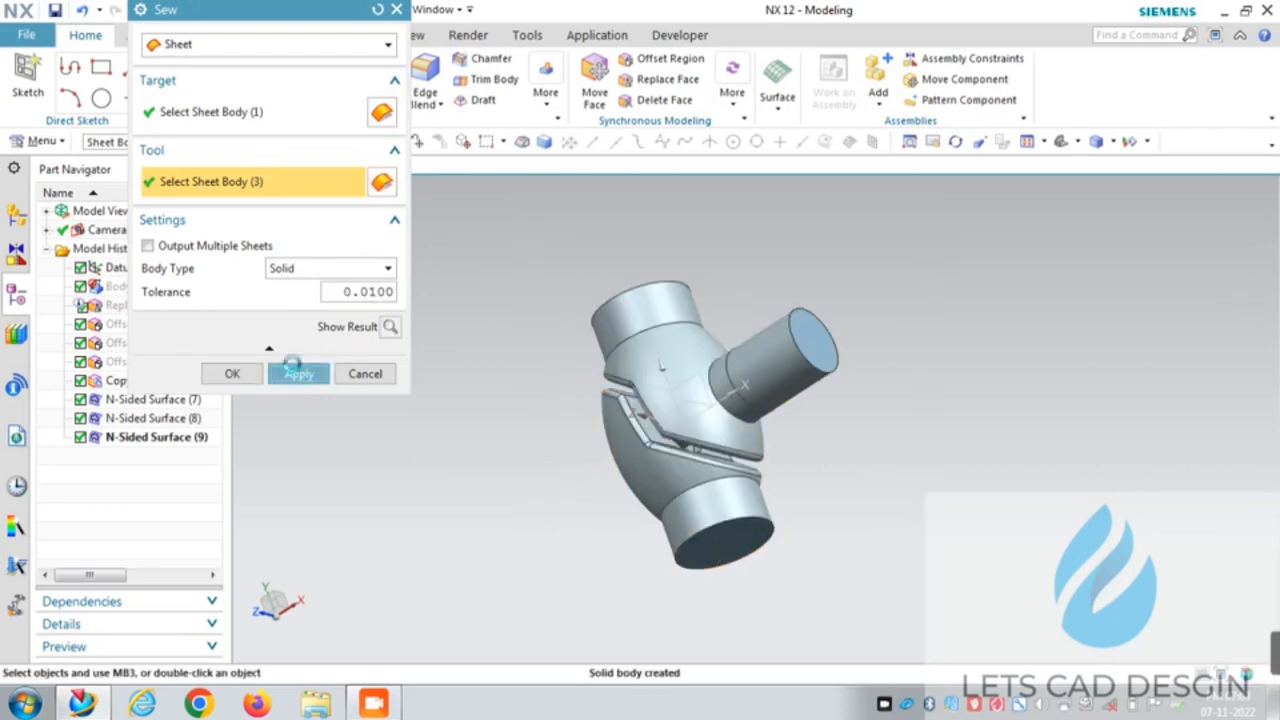
pyautogui.click(363, 374)
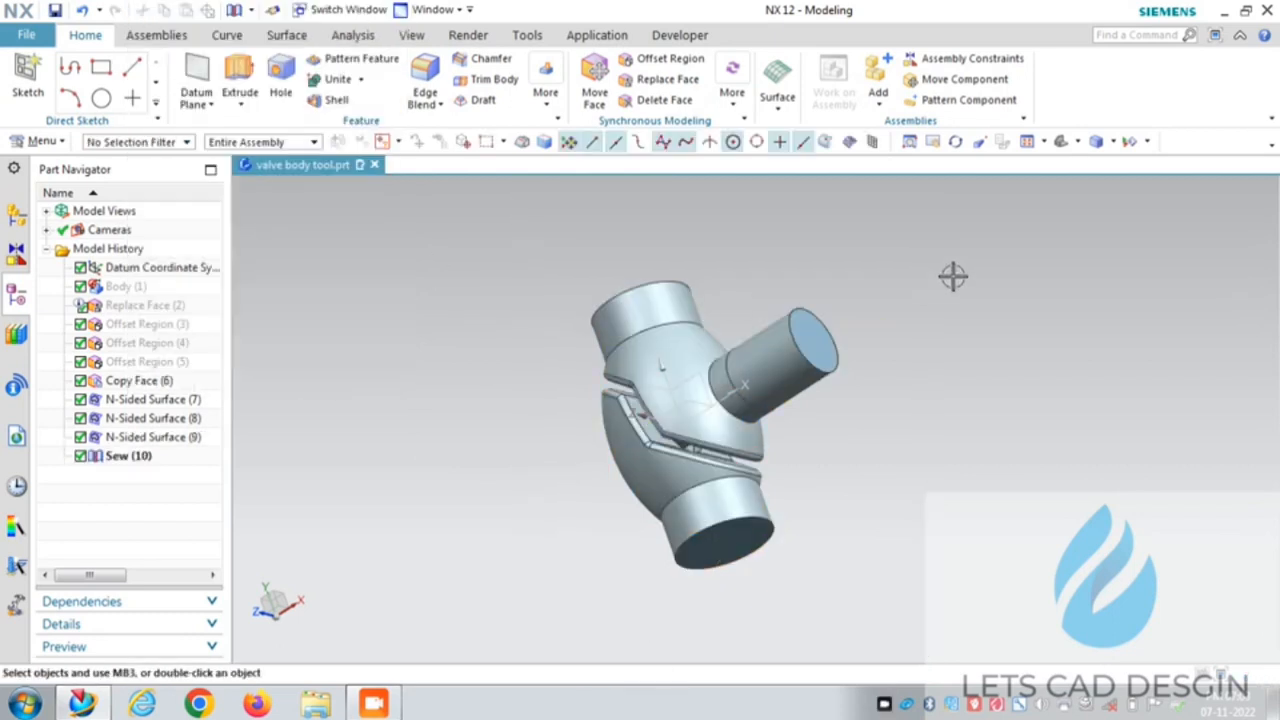
# Step: Inspect the sewn core's interior with a temporary one-plane section view to check that it is solid
pyautogui.moveTo(953, 277); pyautogui.dragTo(986, 243, button='middle')
pyautogui.click(415, 38)
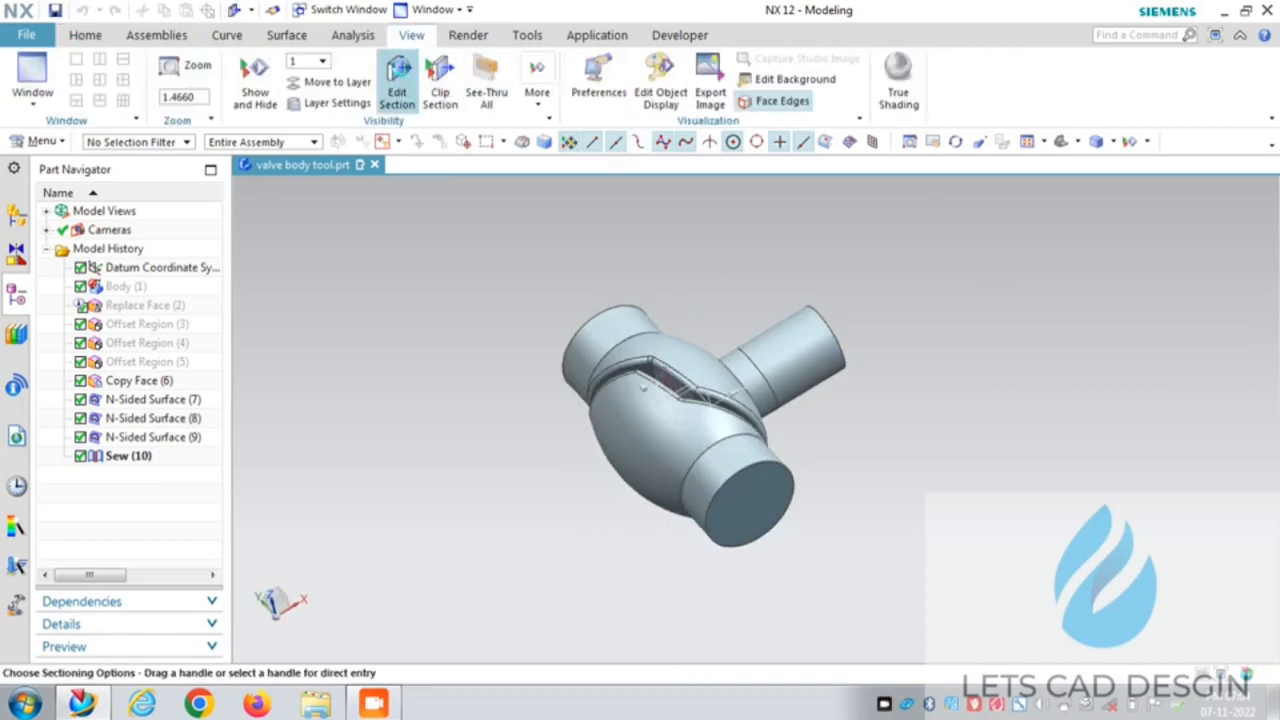
pyautogui.click(397, 80)
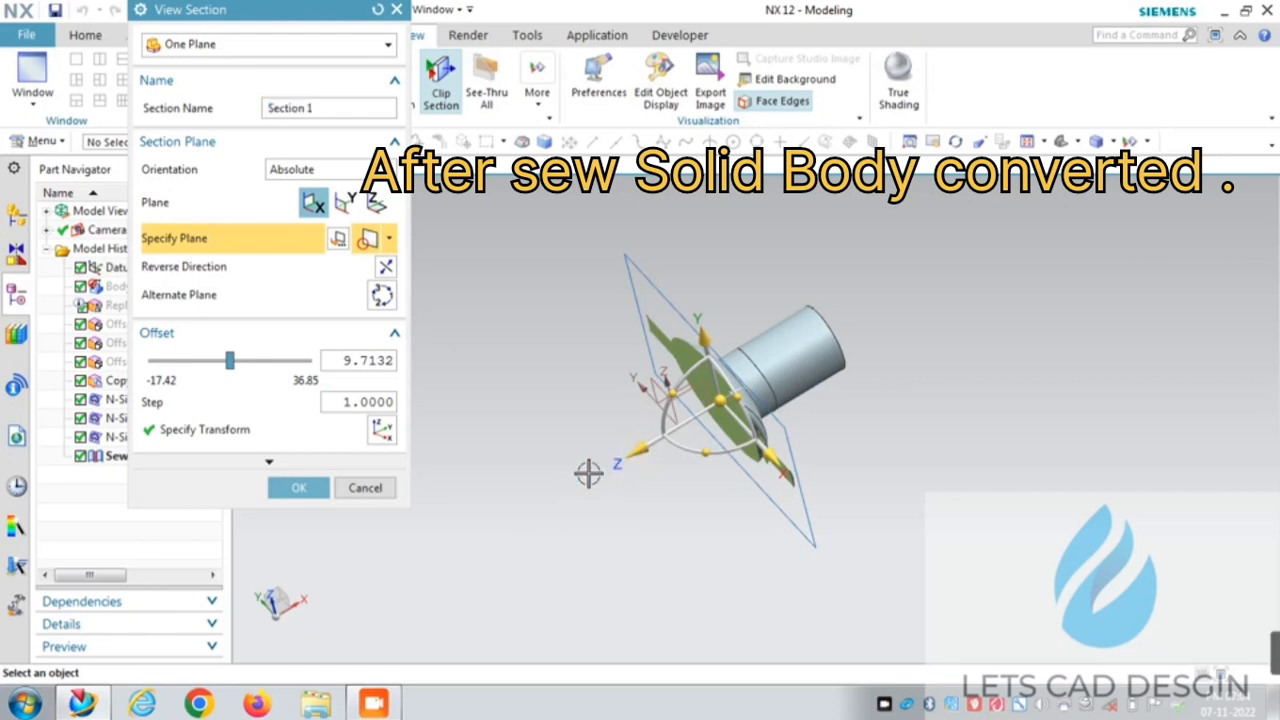
pyautogui.moveTo(636, 452); pyautogui.dragTo(730, 480)
pyautogui.click(365, 487)
pyautogui.rightClick(1030, 281)
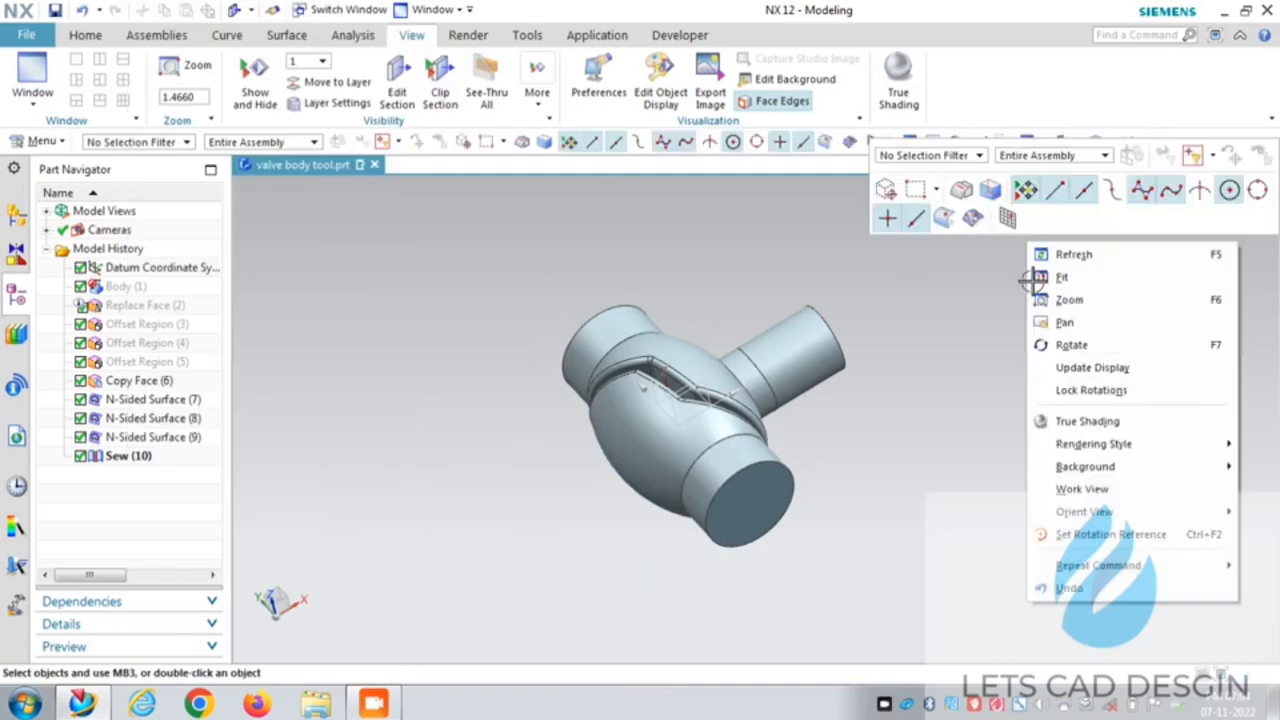
pyautogui.click(1045, 277)
# Step: Show the hidden valve body again and view it from the opposite side together with the core
pyautogui.click(170, 288)
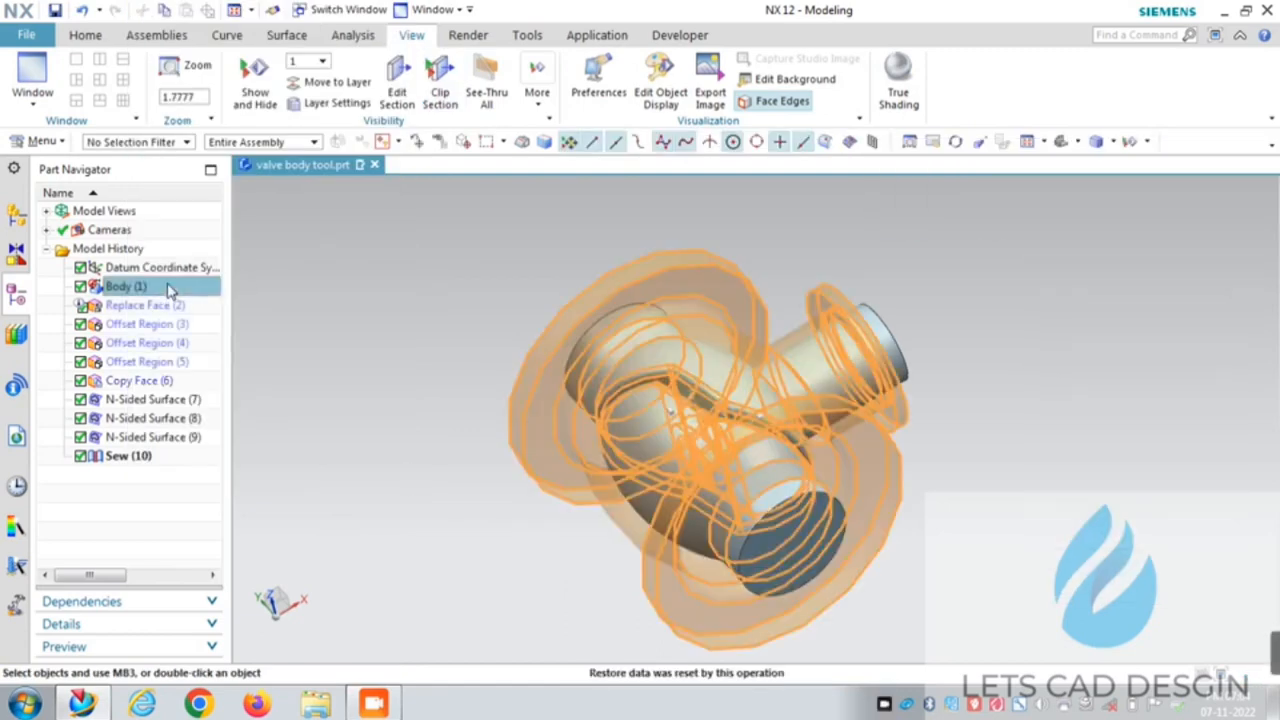
pyautogui.rightClick(171, 286)
pyautogui.click(188, 253)
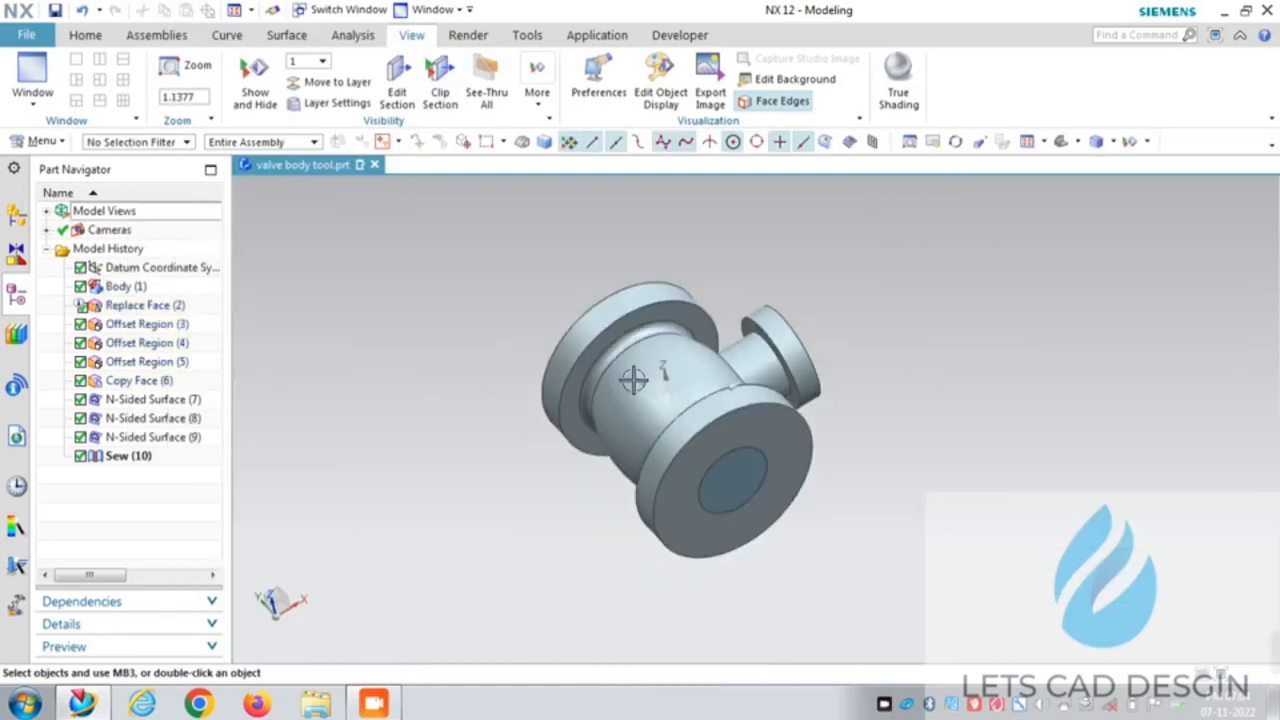
pyautogui.moveTo(634, 380); pyautogui.dragTo(966, 360, button='middle')
pyautogui.rightClick(967, 273)
pyautogui.click(1003, 312)
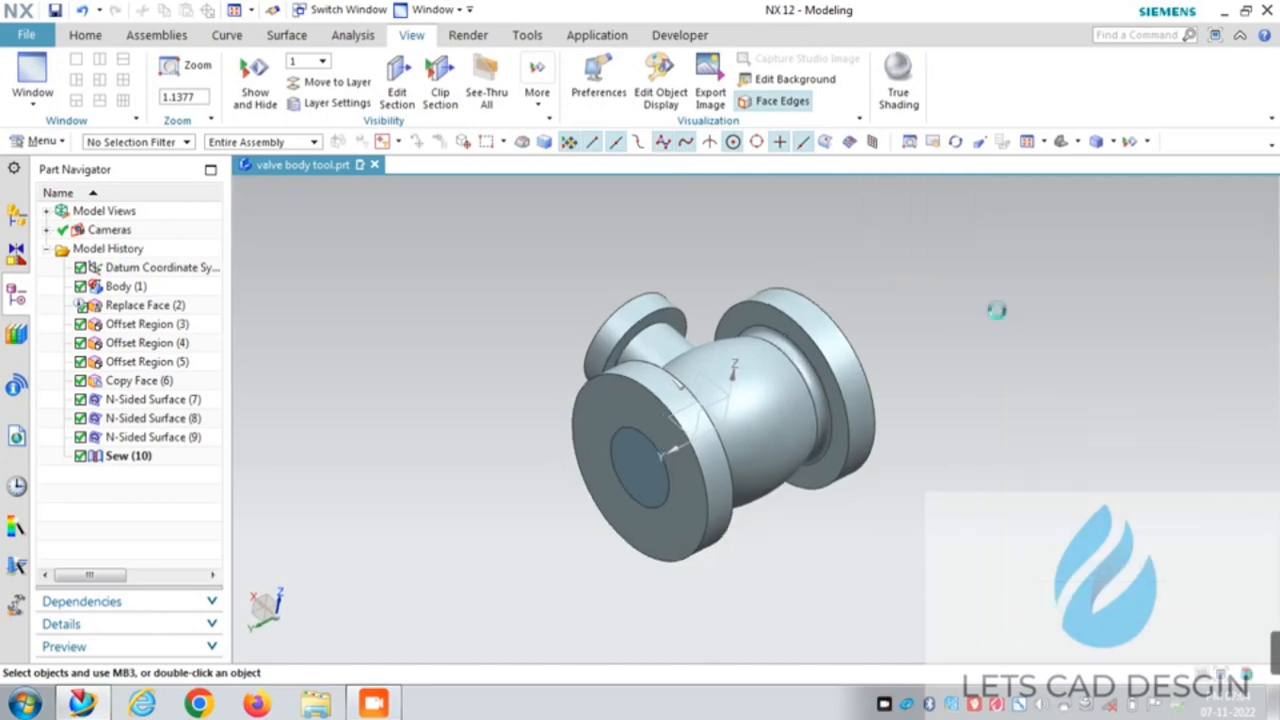
# Step: Start Offset Region and extend one main-bore end face of the core outward by 10 mm as a core print
pyautogui.click(85, 37)
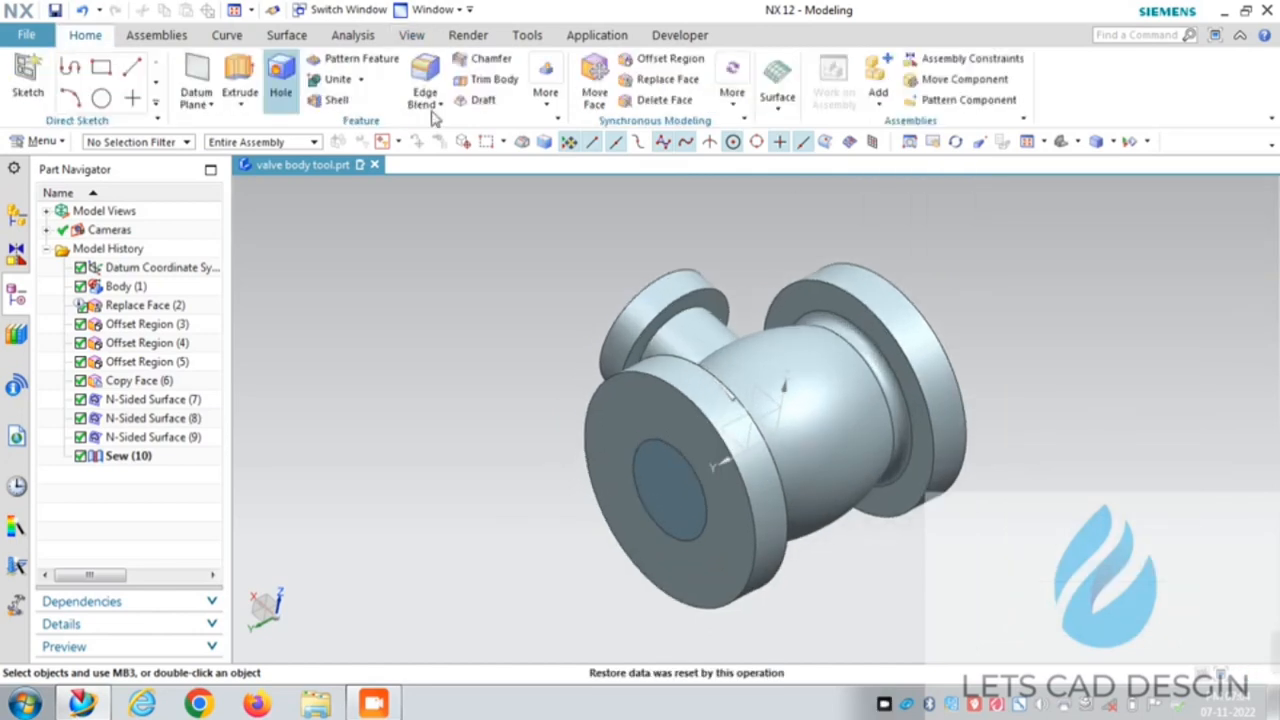
pyautogui.click(670, 58)
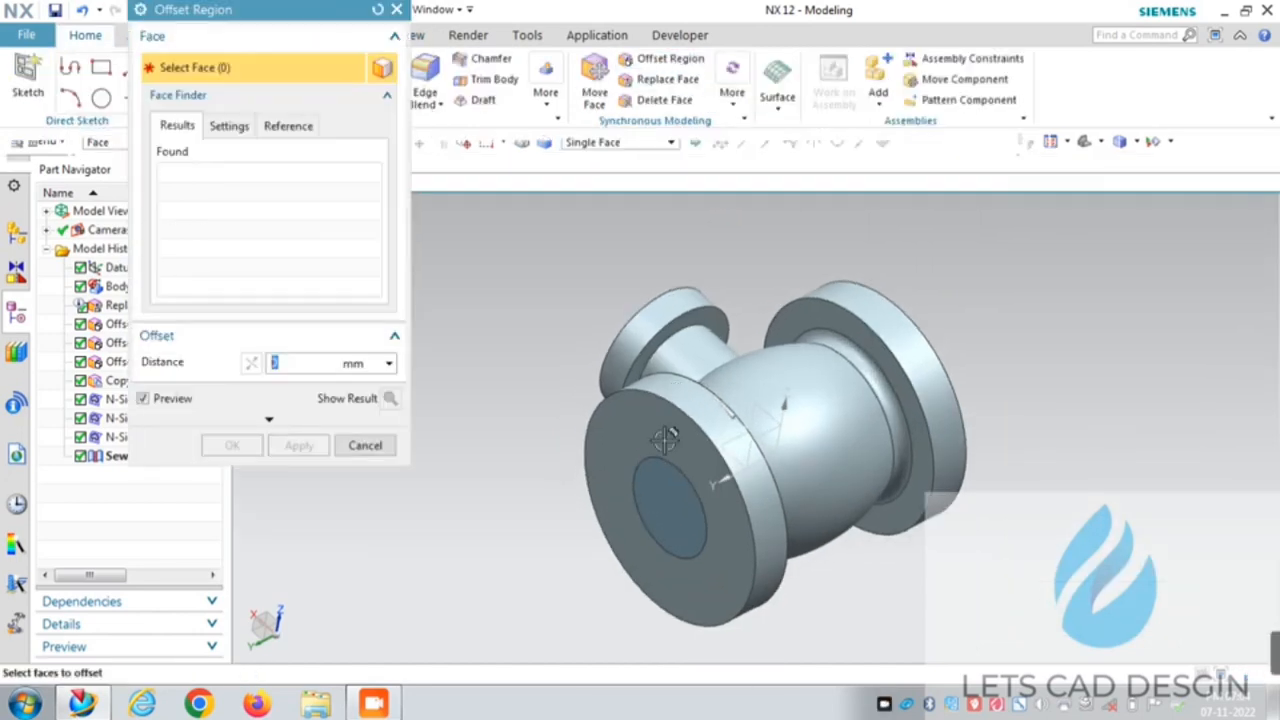
pyautogui.click(664, 487)
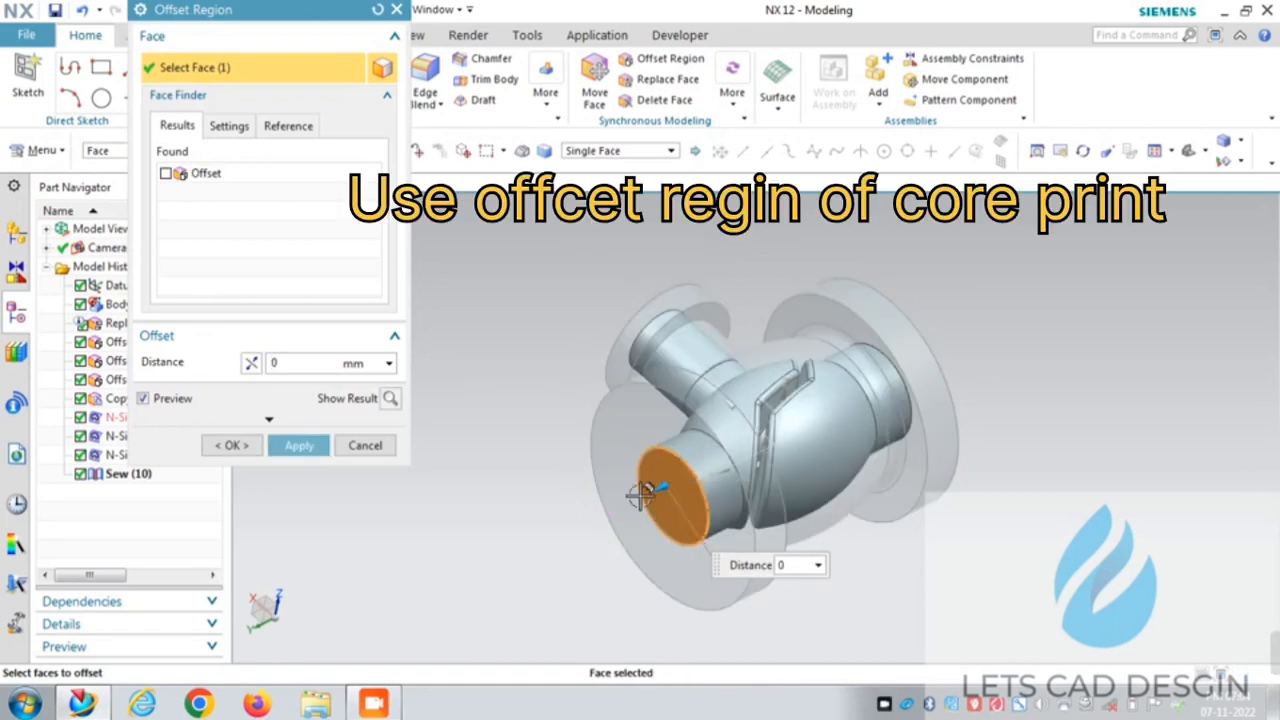
pyautogui.moveTo(641, 494); pyautogui.dragTo(622, 500)
pyautogui.moveTo(621, 500); pyautogui.dragTo(618, 503)
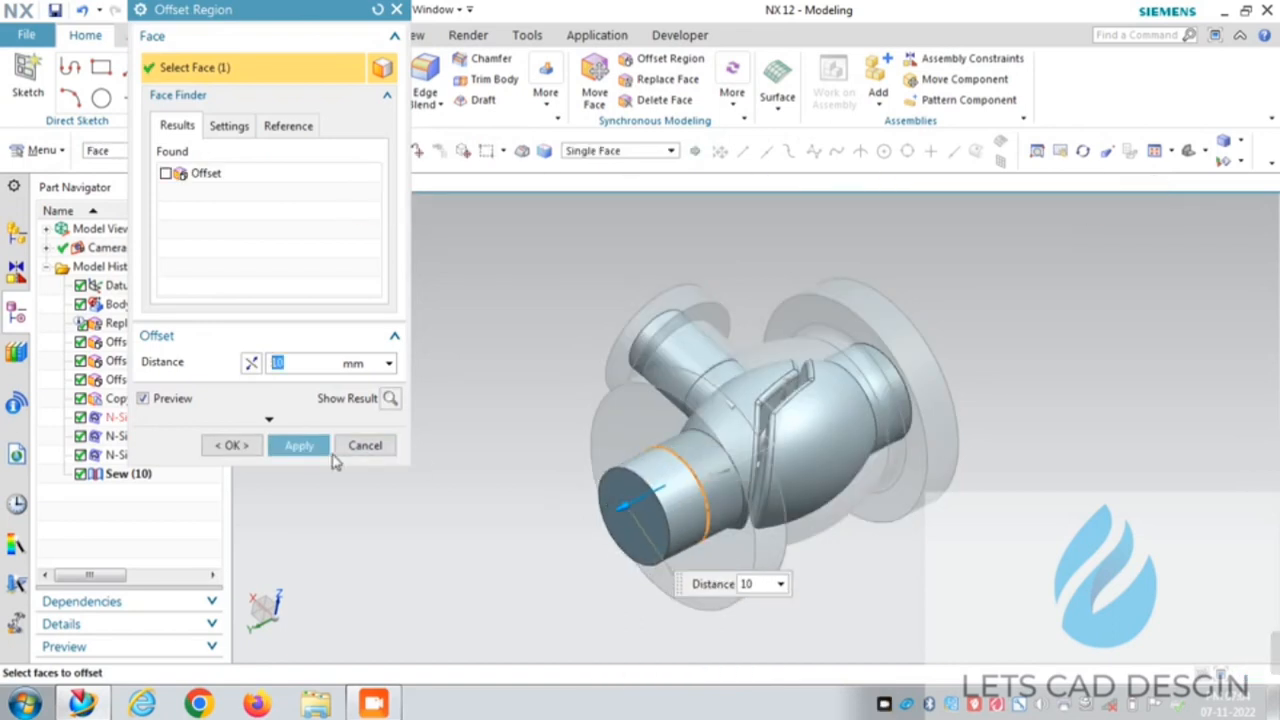
pyautogui.click(333, 455)
# Step: Offset the core's end face at the opposite main bore outward by 10 mm
pyautogui.moveTo(1038, 372); pyautogui.dragTo(829, 449, button='middle')
pyautogui.click(826, 458)
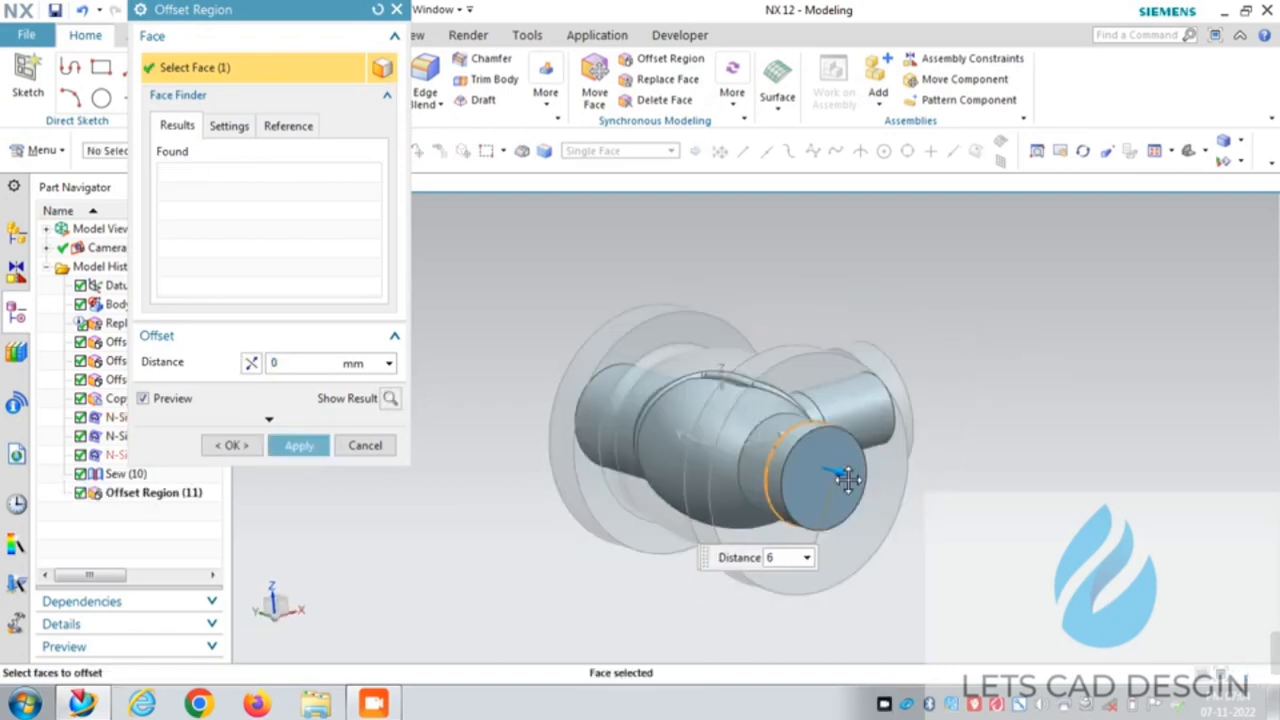
pyautogui.moveTo(847, 480); pyautogui.dragTo(857, 486)
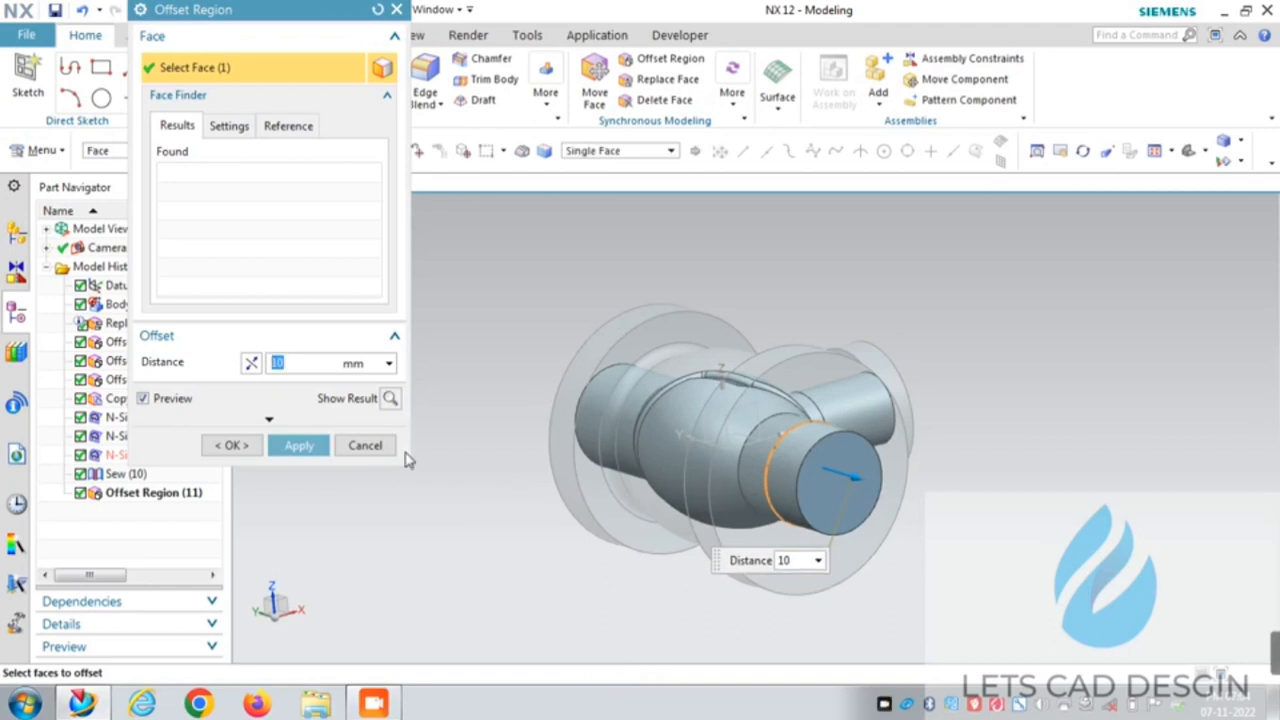
pyautogui.click(302, 446)
# Step: Offset the core's end face at the side branch outward by 8 mm as a core print and finish the offsets
pyautogui.moveTo(1037, 366); pyautogui.dragTo(1000, 423, button='middle')
pyautogui.scroll(2, 876, 490)
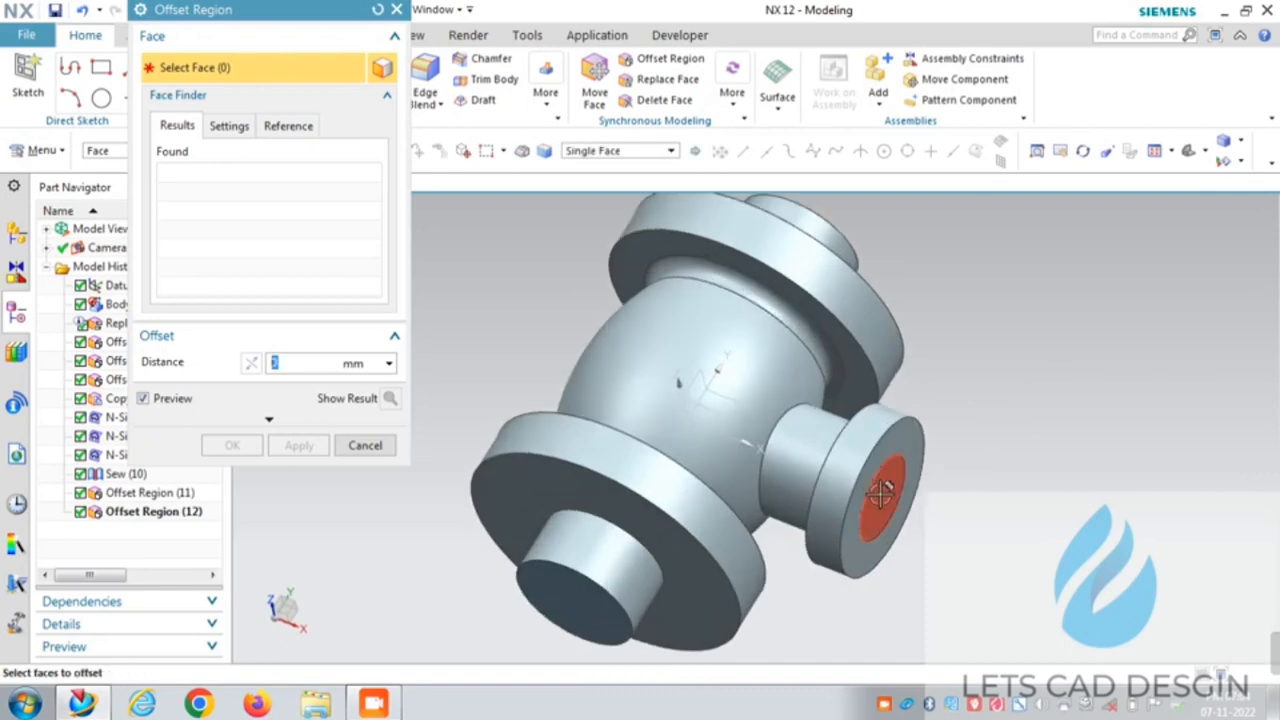
pyautogui.click(880, 492)
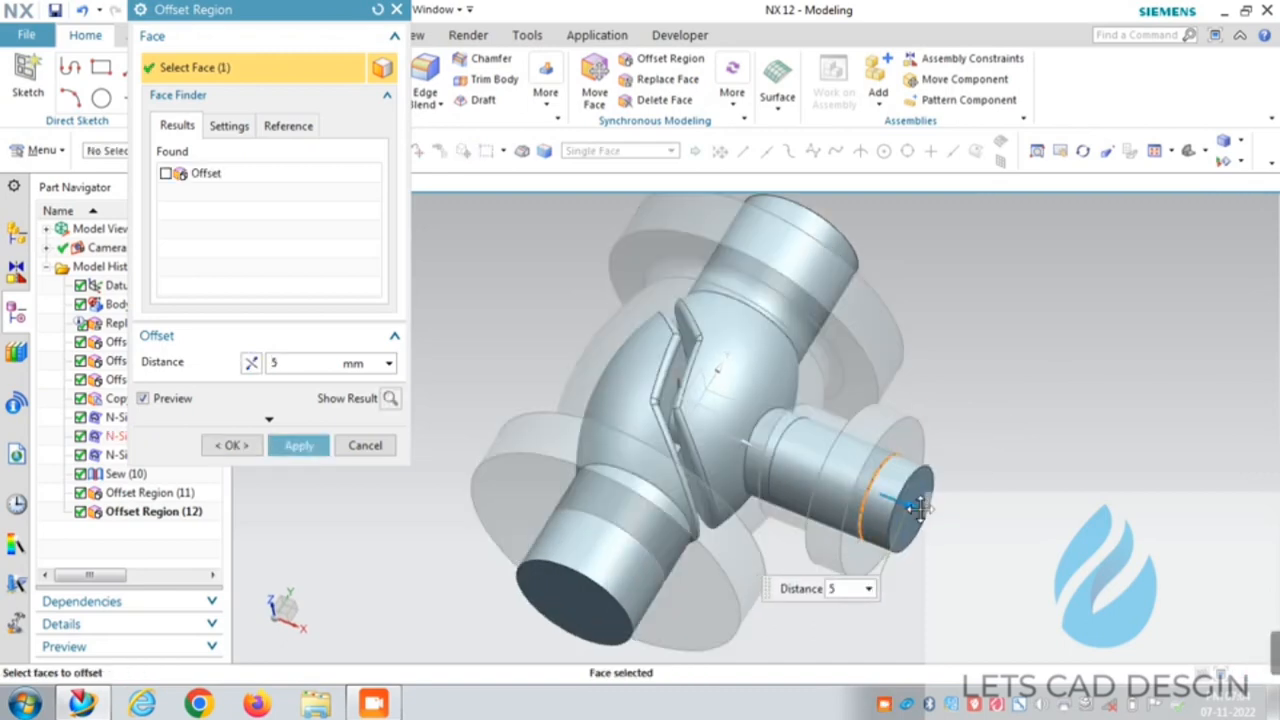
pyautogui.moveTo(918, 508); pyautogui.dragTo(937, 514)
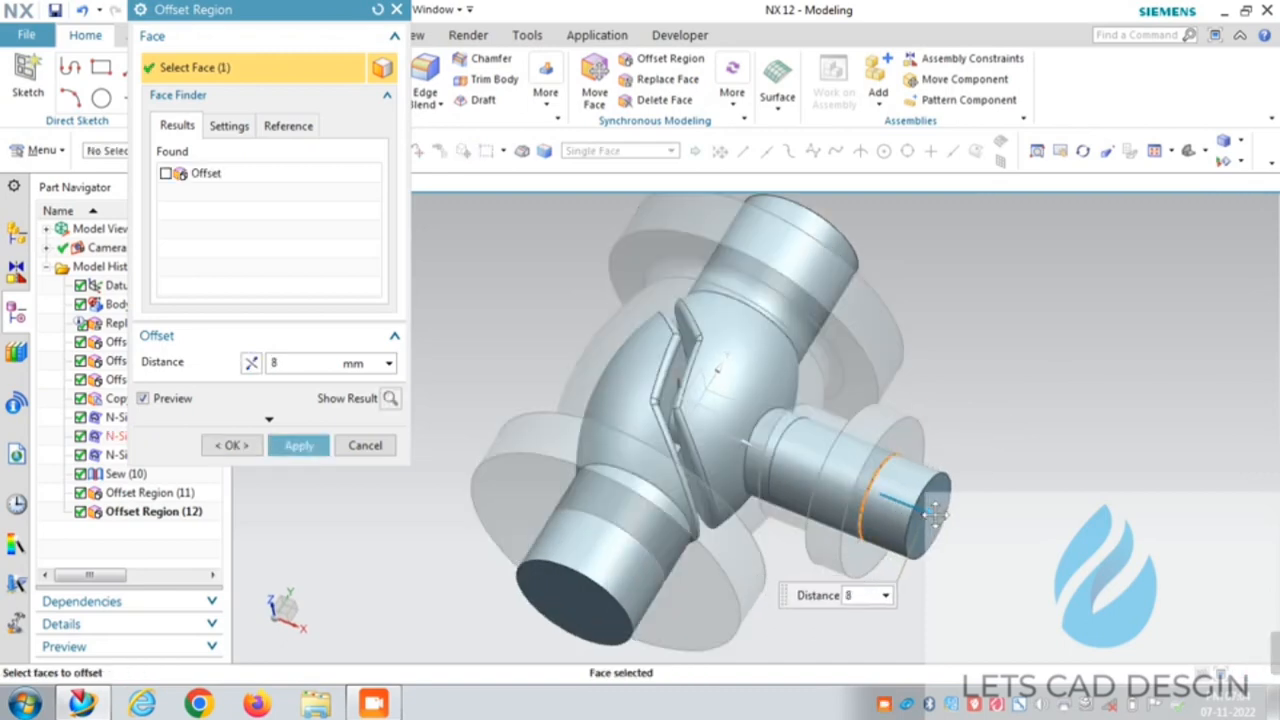
pyautogui.click(298, 445)
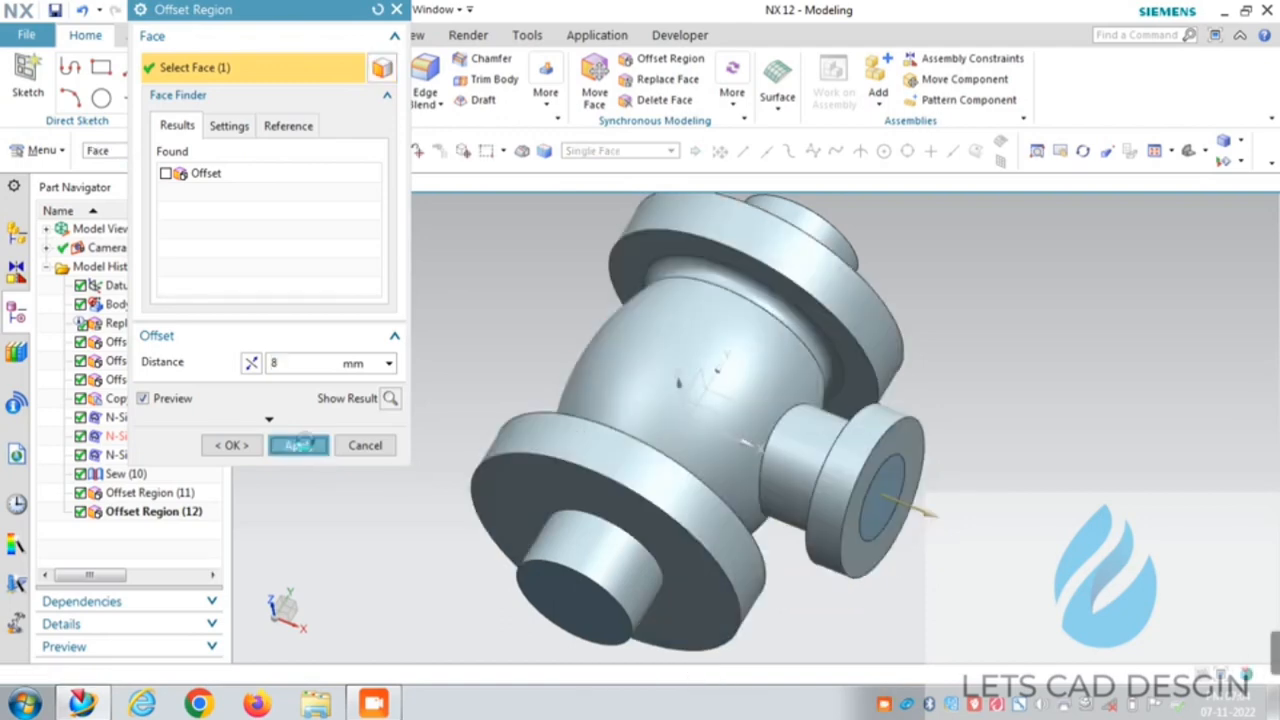
pyautogui.click(364, 445)
# Step: View the extended core prints from the opposite side and hide the valve body, leaving only the core displayed
pyautogui.scroll(-3, 491, 391)
pyautogui.moveTo(797, 406); pyautogui.dragTo(997, 400, button='middle')
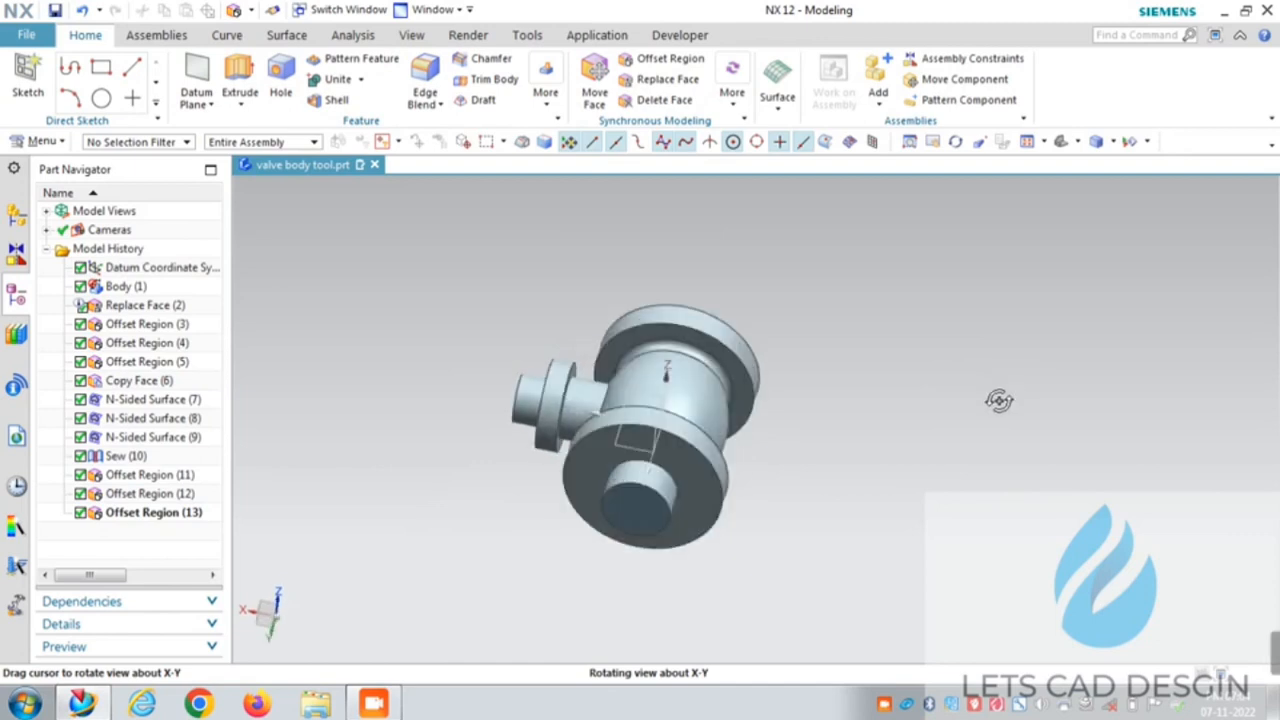
pyautogui.rightClick(977, 338)
pyautogui.click(1022, 346)
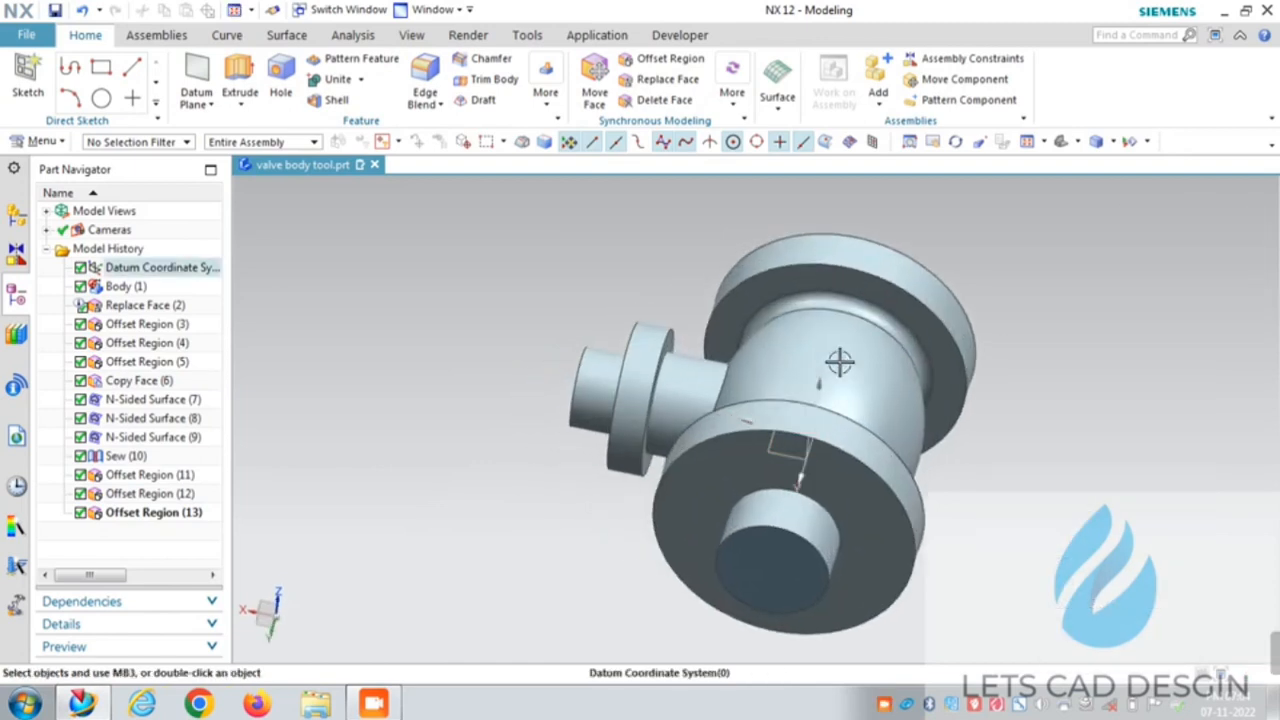
pyautogui.rightClick(843, 357)
pyautogui.click(880, 405)
pyautogui.scroll(-3, 840, 387)
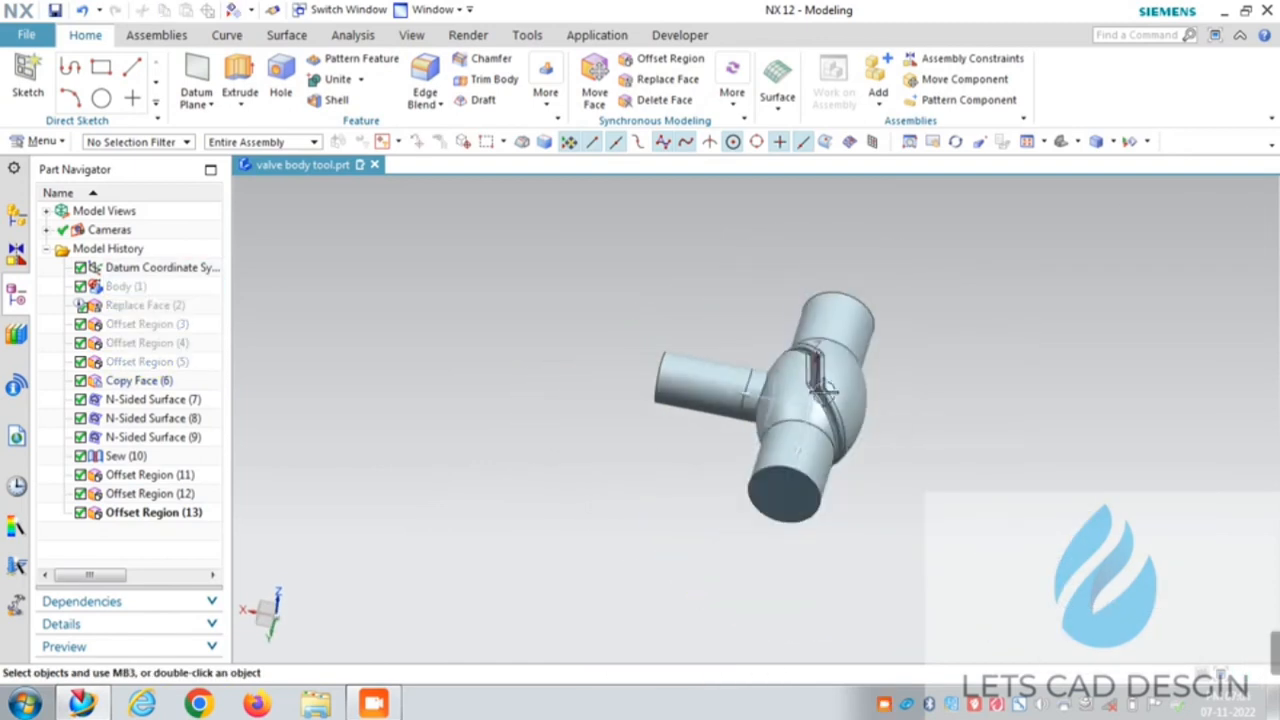
# Step: Assign an orange feature face colour to the sewn core
pyautogui.rightClick(840, 387)
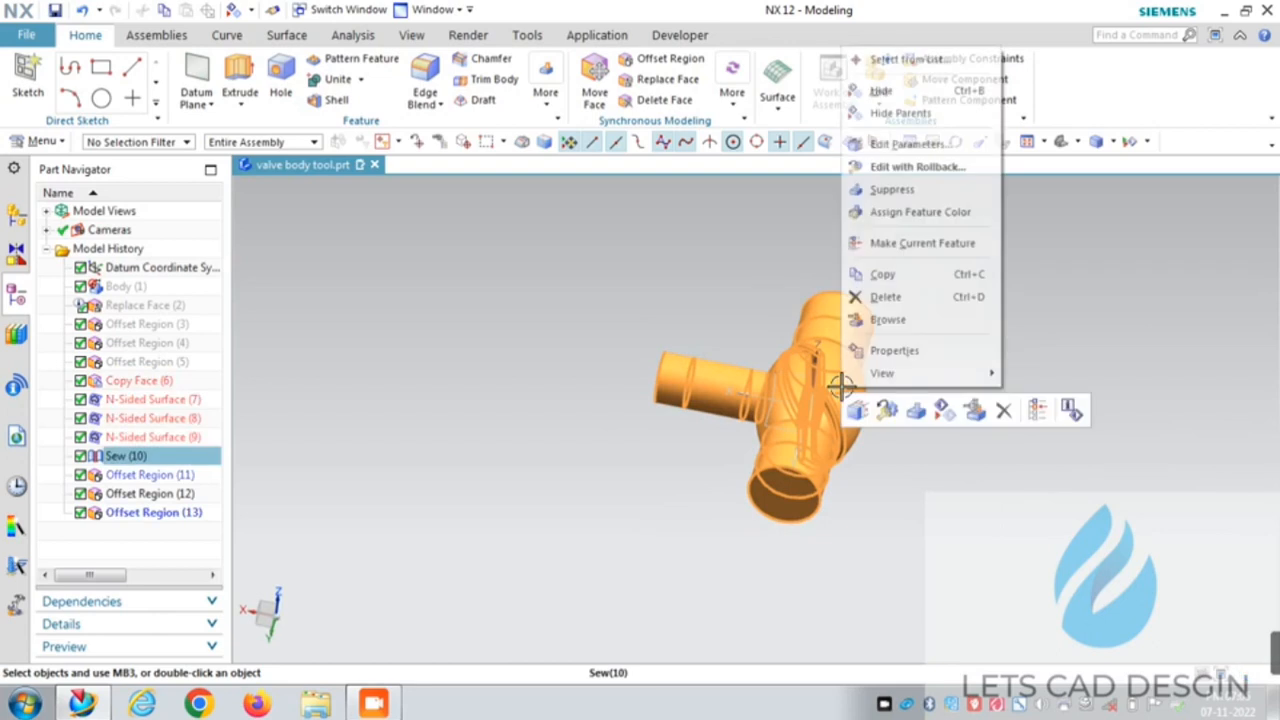
pyautogui.click(907, 213)
pyautogui.click(148, 138)
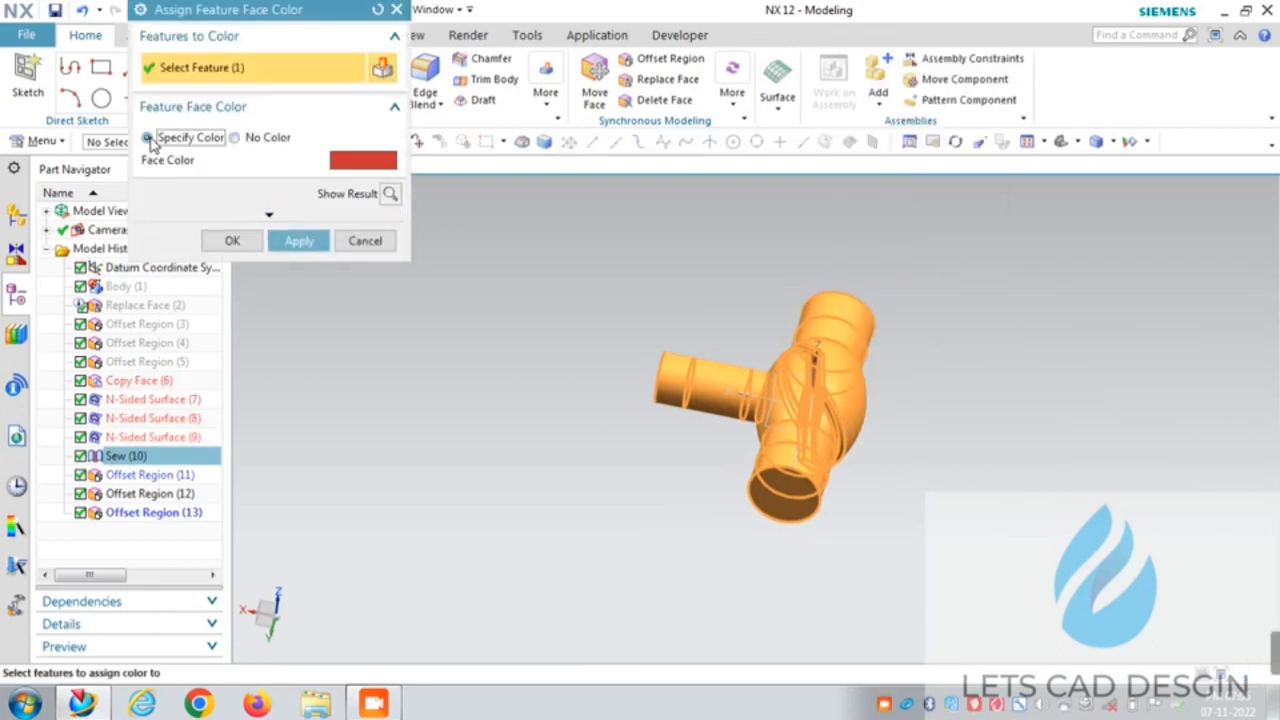
pyautogui.click(362, 163)
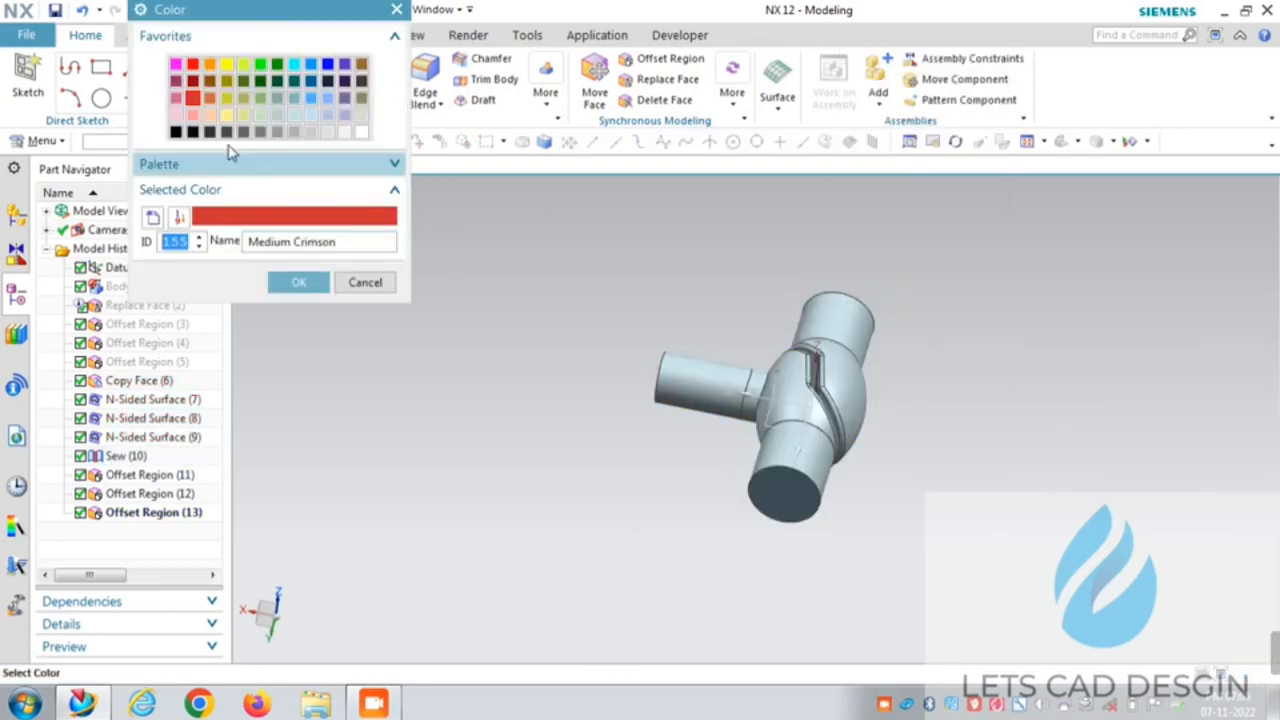
pyautogui.click(210, 98)
pyautogui.click(298, 282)
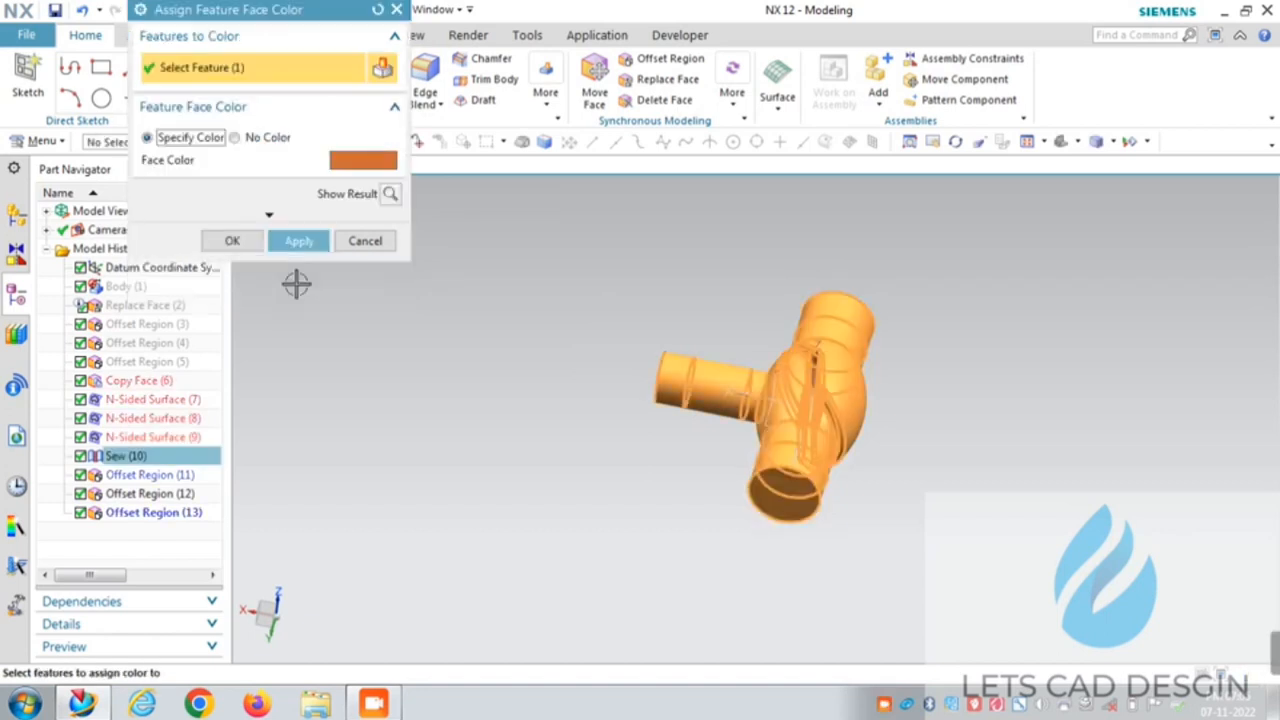
pyautogui.click(299, 241)
pyautogui.click(365, 241)
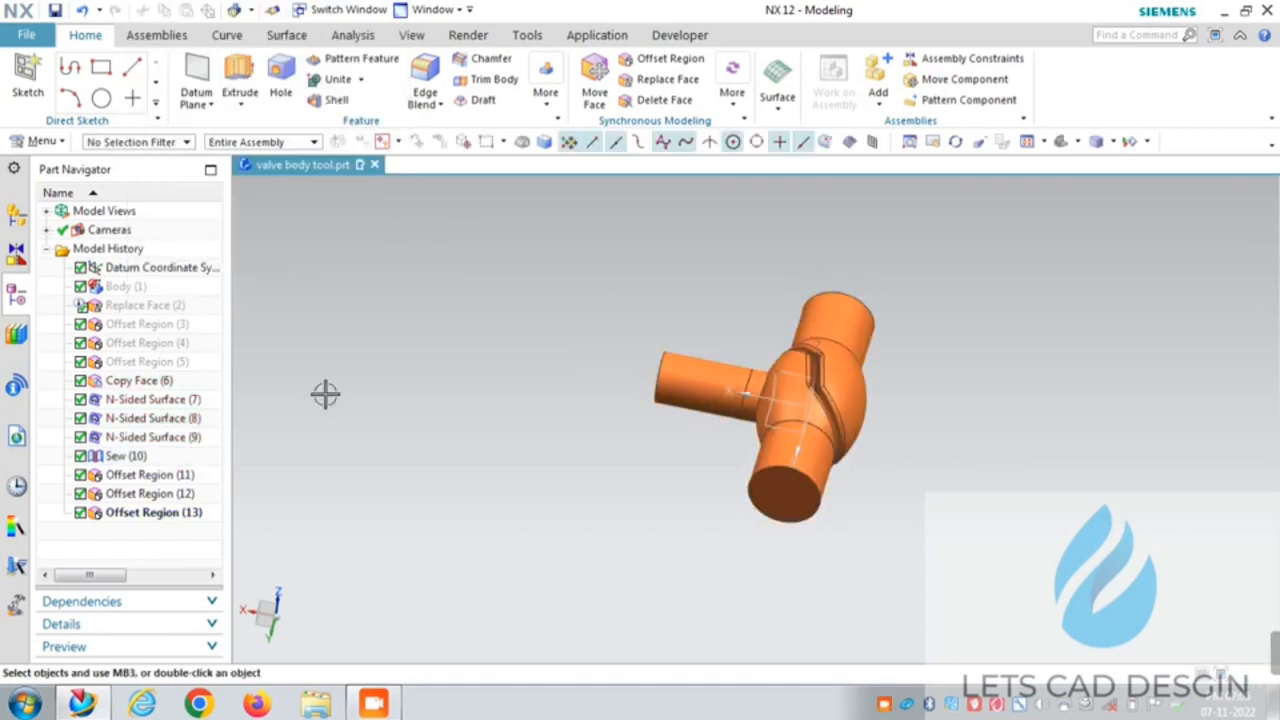
# Step: Find the Extract Geometry command by searching for "extract body" and extract a copy of the core as a body
pyautogui.click(155, 513)
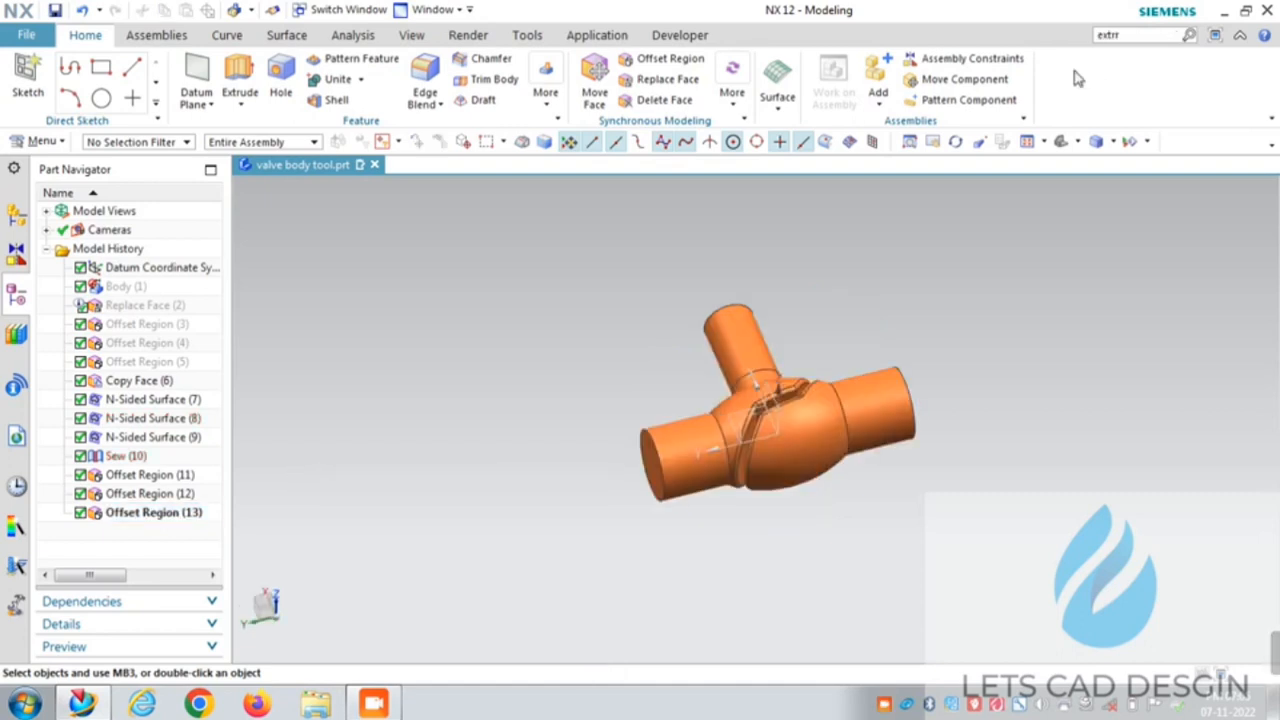
pyautogui.write('extract body')
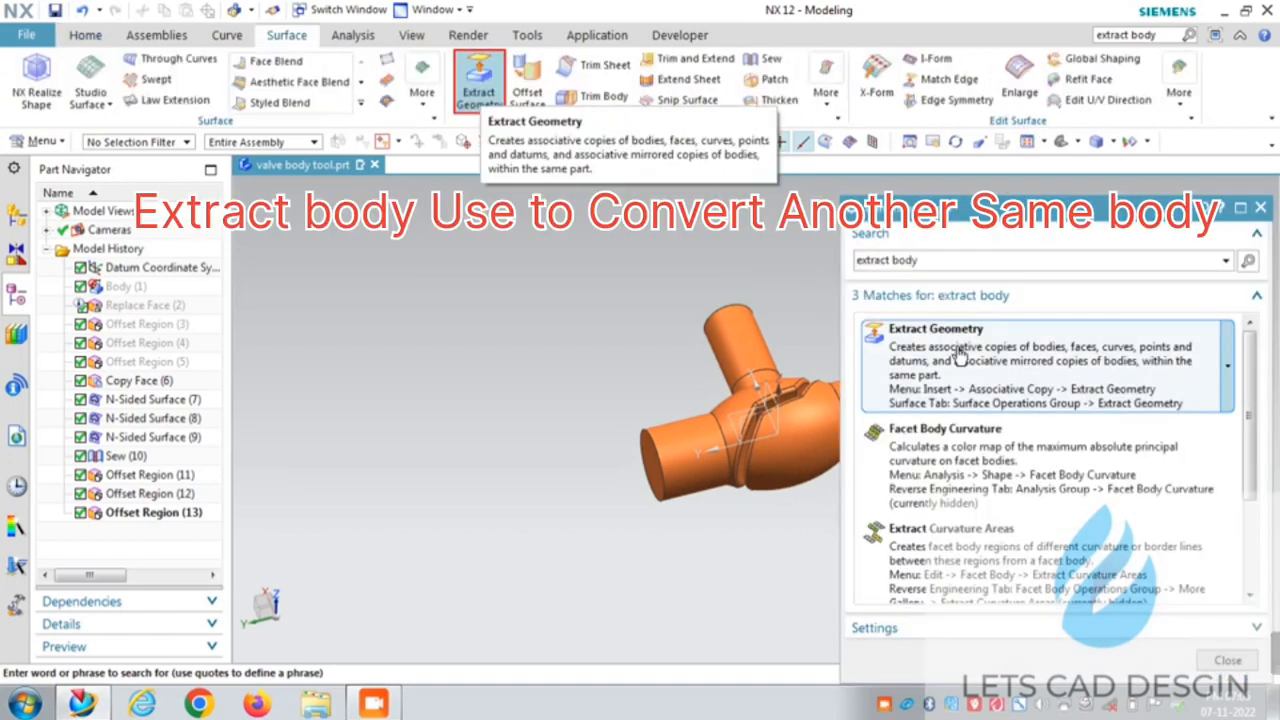
pyautogui.click(958, 348)
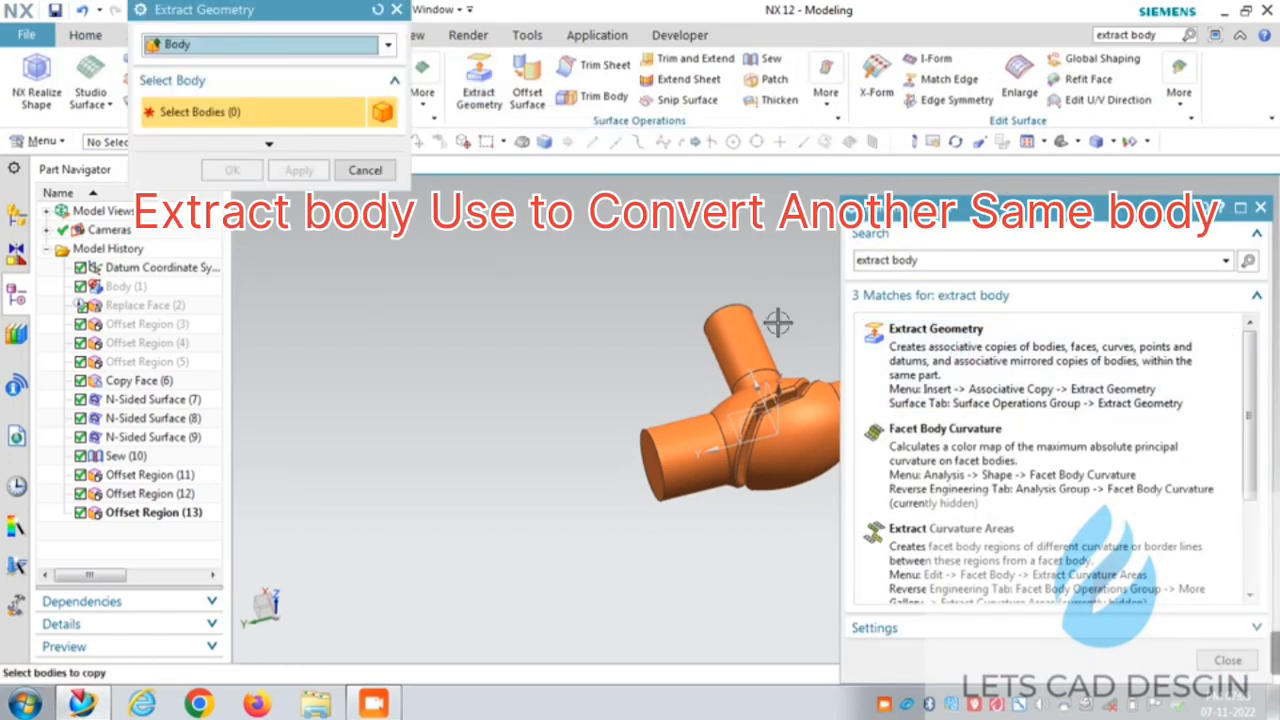
pyautogui.click(690, 428)
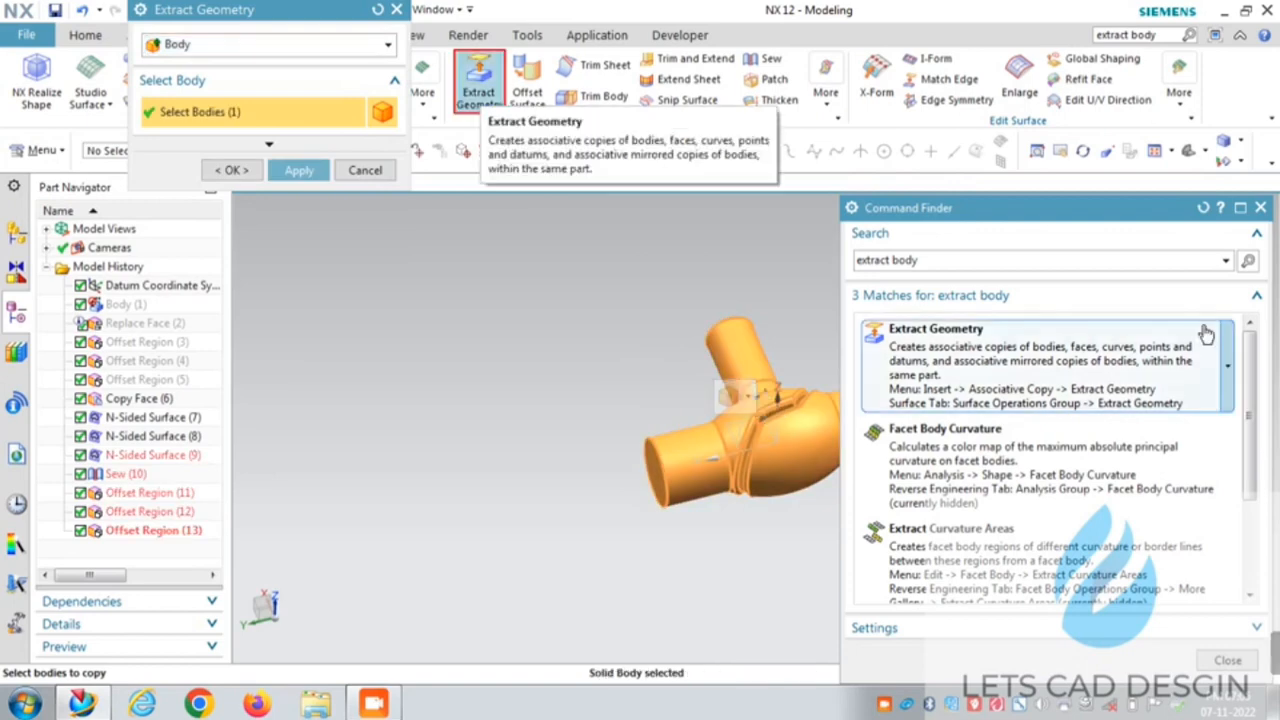
pyautogui.click(1260, 207)
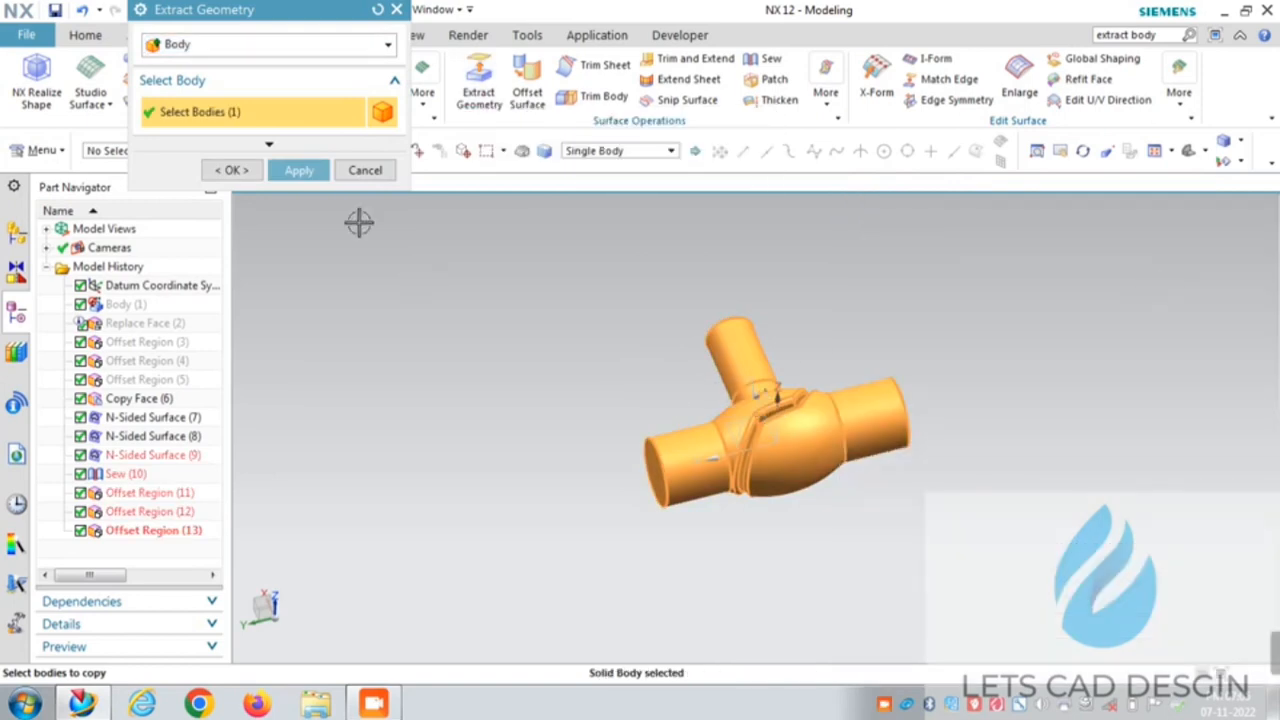
pyautogui.click(299, 170)
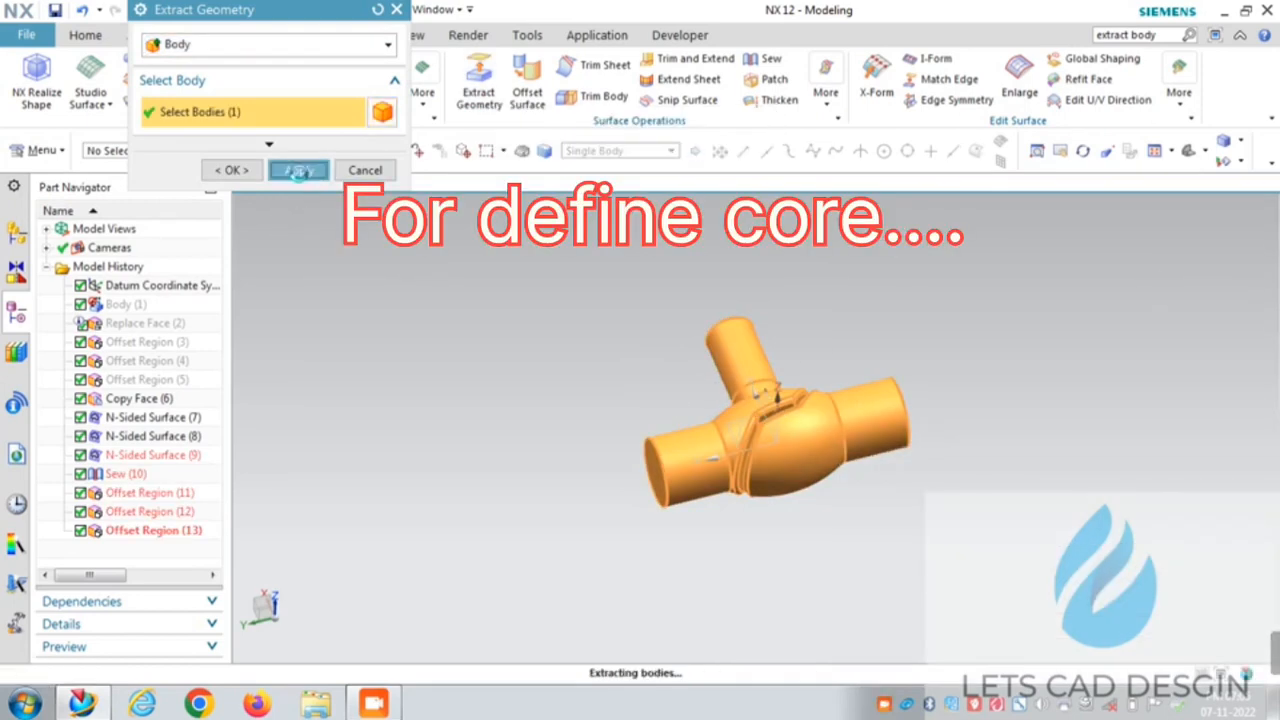
pyautogui.click(365, 170)
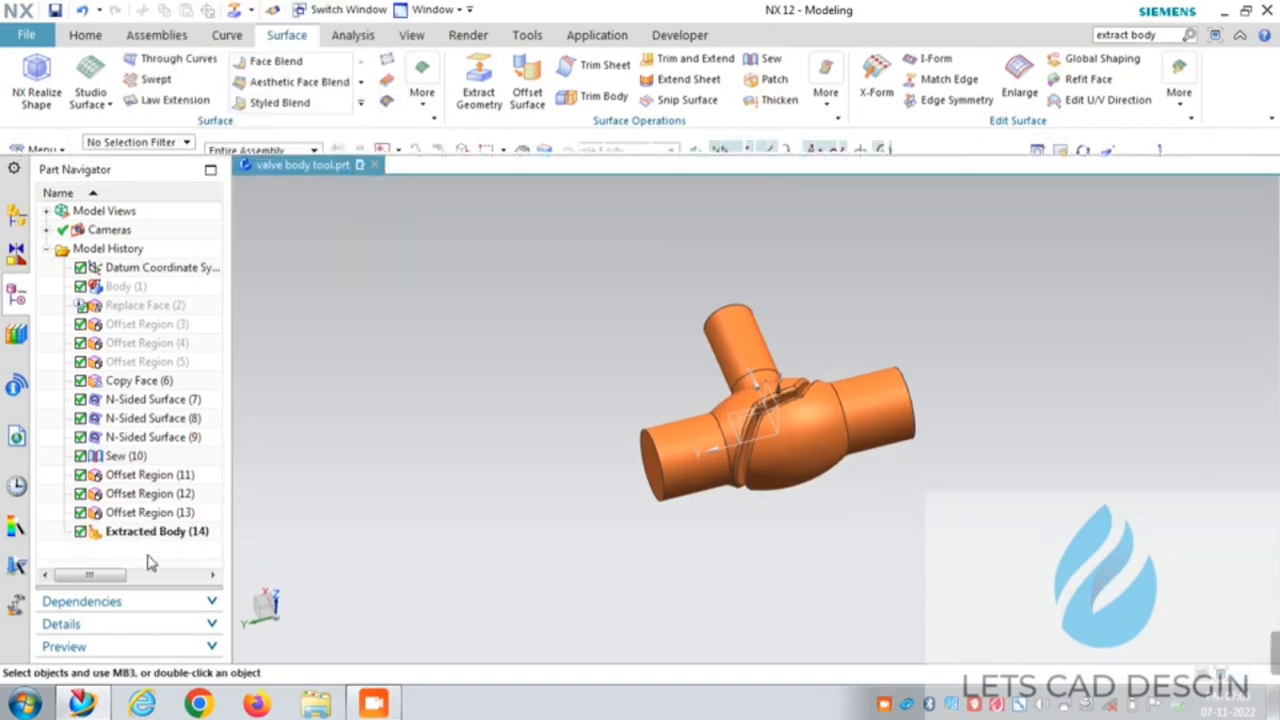
# Step: Rename the extracted body feature to "core" in the model history
pyautogui.click(143, 535)
pyautogui.rightClick(147, 537)
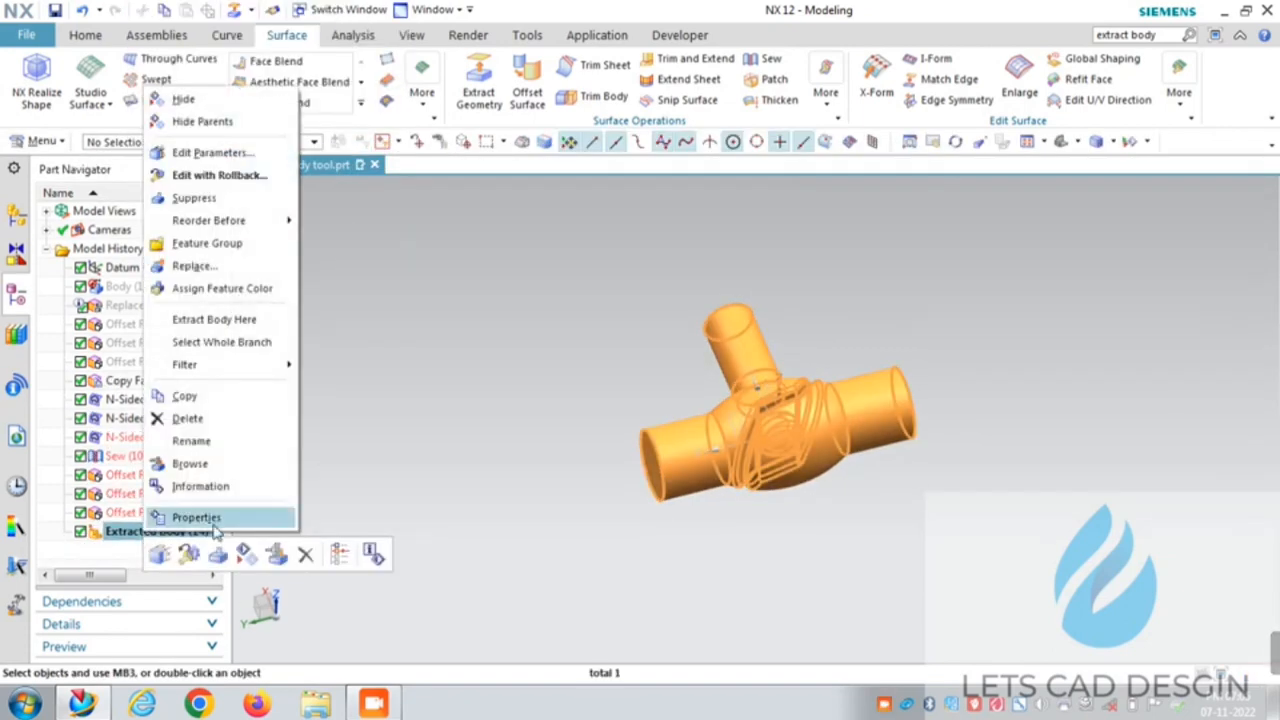
pyautogui.click(200, 441)
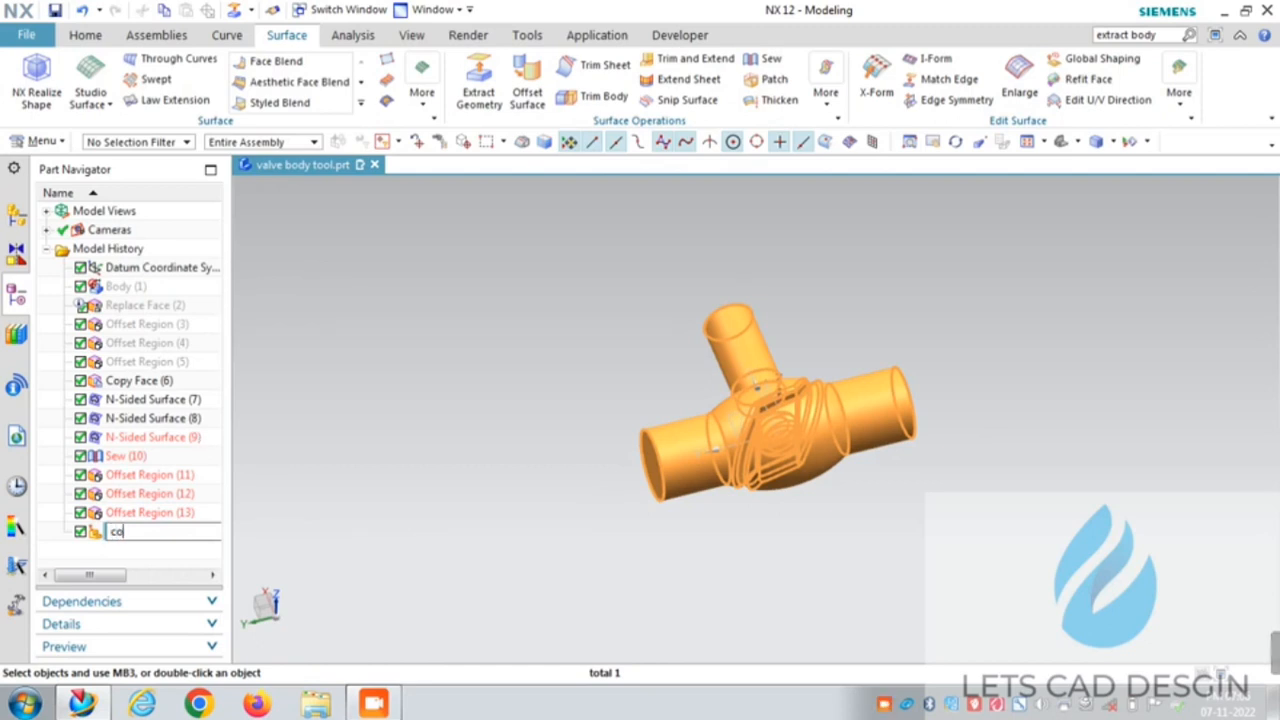
pyautogui.write('core')
pyautogui.press('Return')
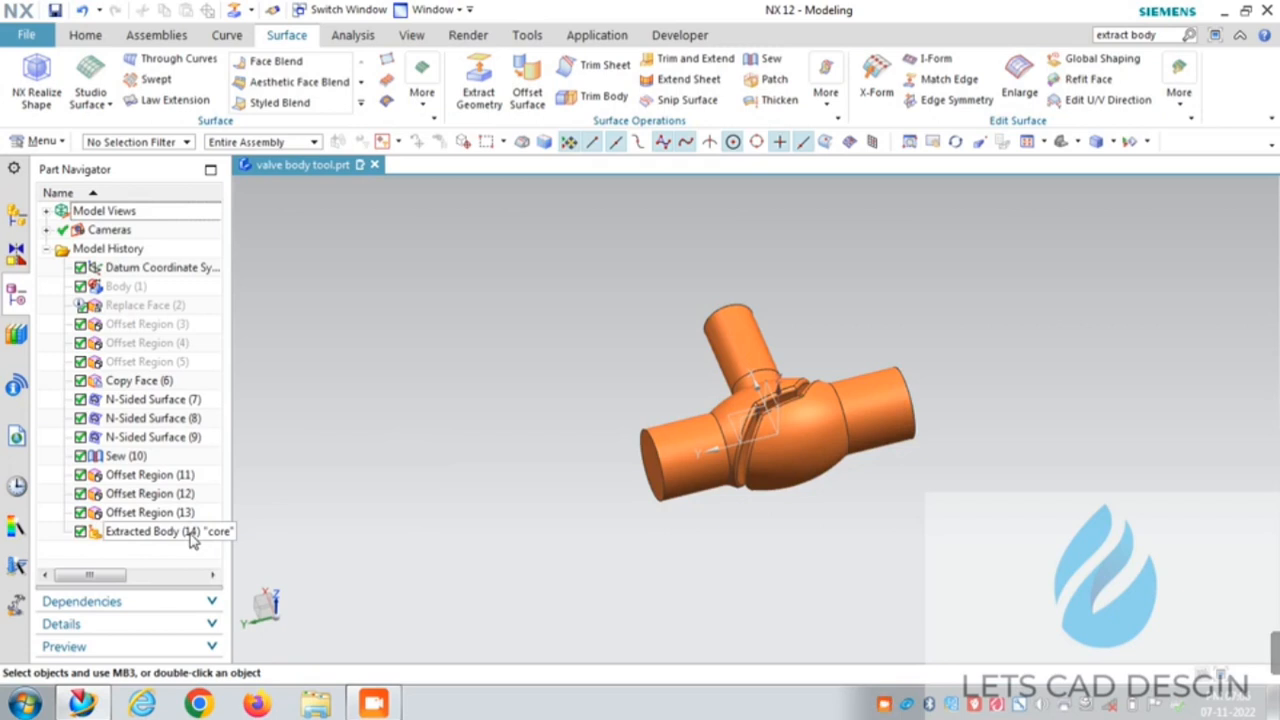
# Step: Suppress the extracted "core" body in the model history, keeping the original sewn core active
pyautogui.rightClick(383, 321)
pyautogui.click(413, 365)
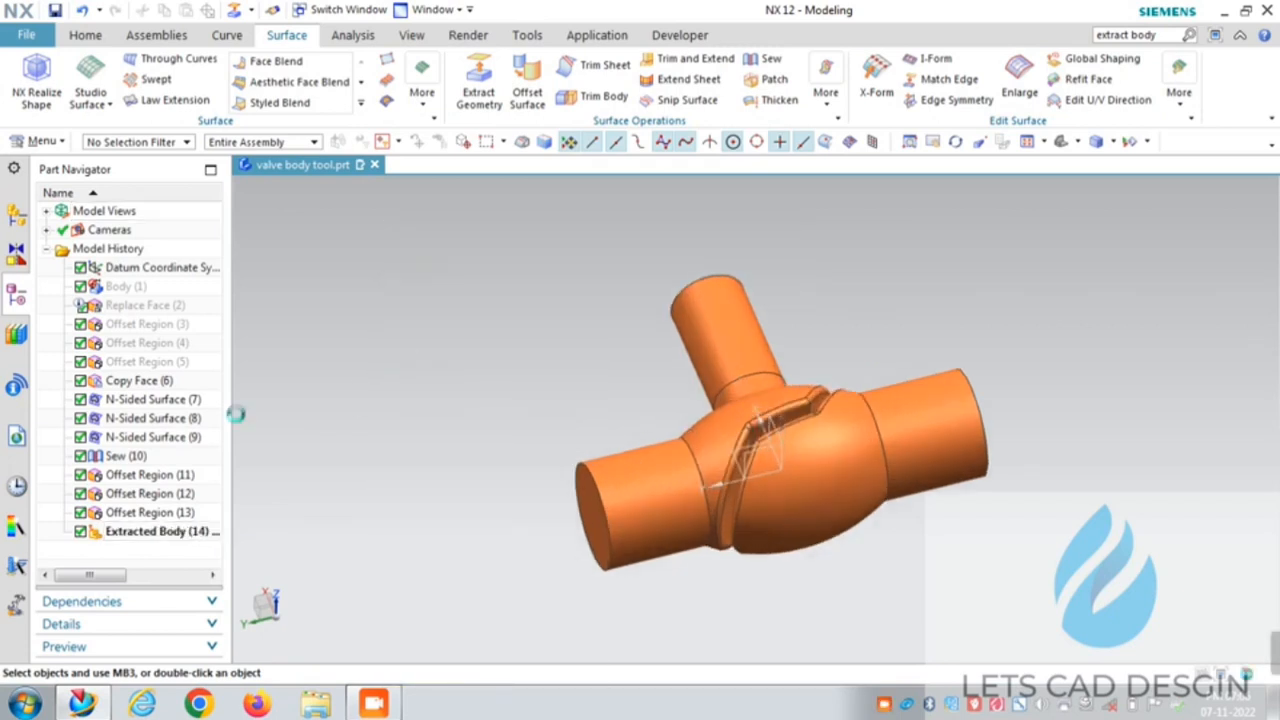
pyautogui.scroll(-2, 668, 312)
pyautogui.moveTo(483, 360); pyautogui.dragTo(500, 345, button='middle')
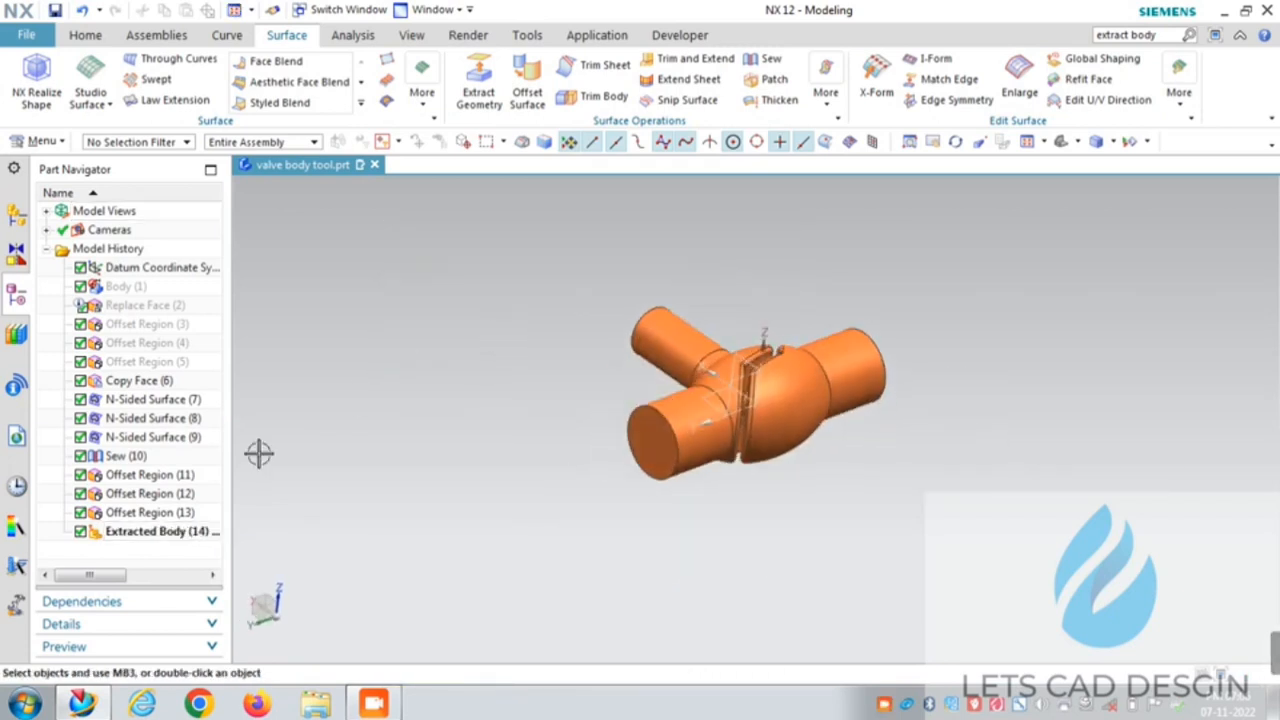
pyautogui.rightClick(500, 302)
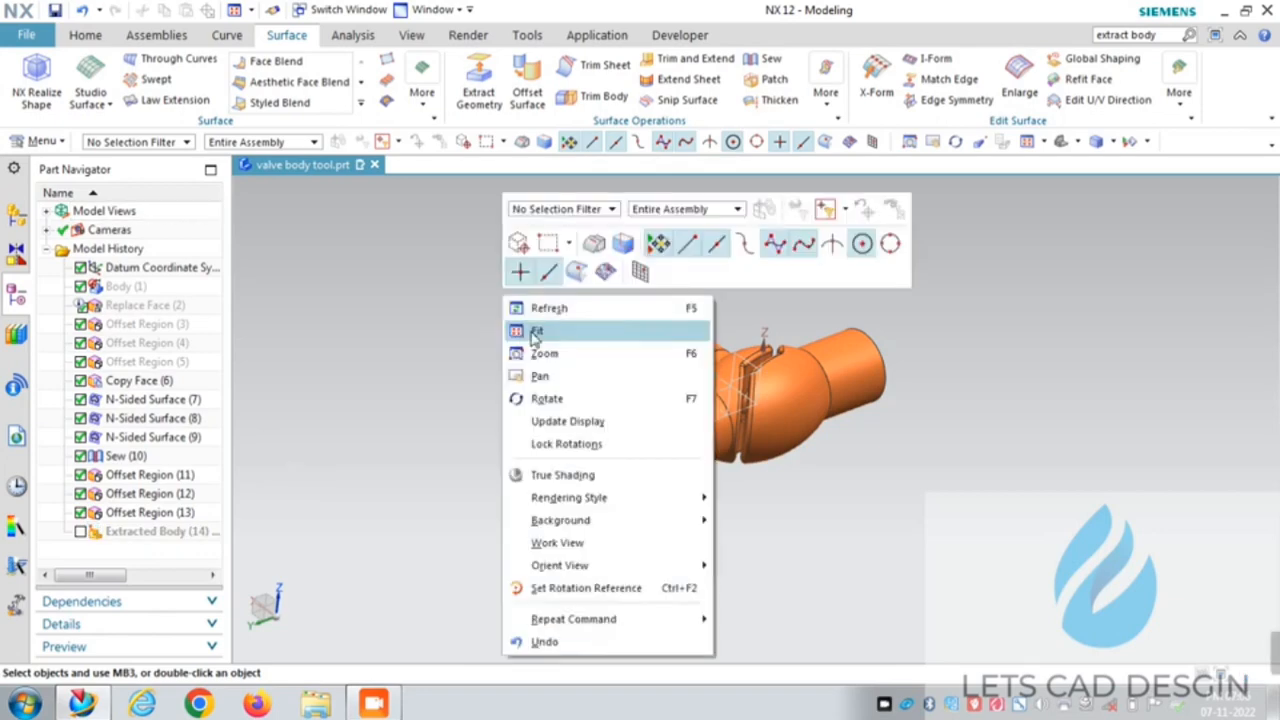
pyautogui.click(530, 333)
pyautogui.scroll(-3, 534, 316)
pyautogui.moveTo(534, 316); pyautogui.dragTo(840, 277, button='middle')
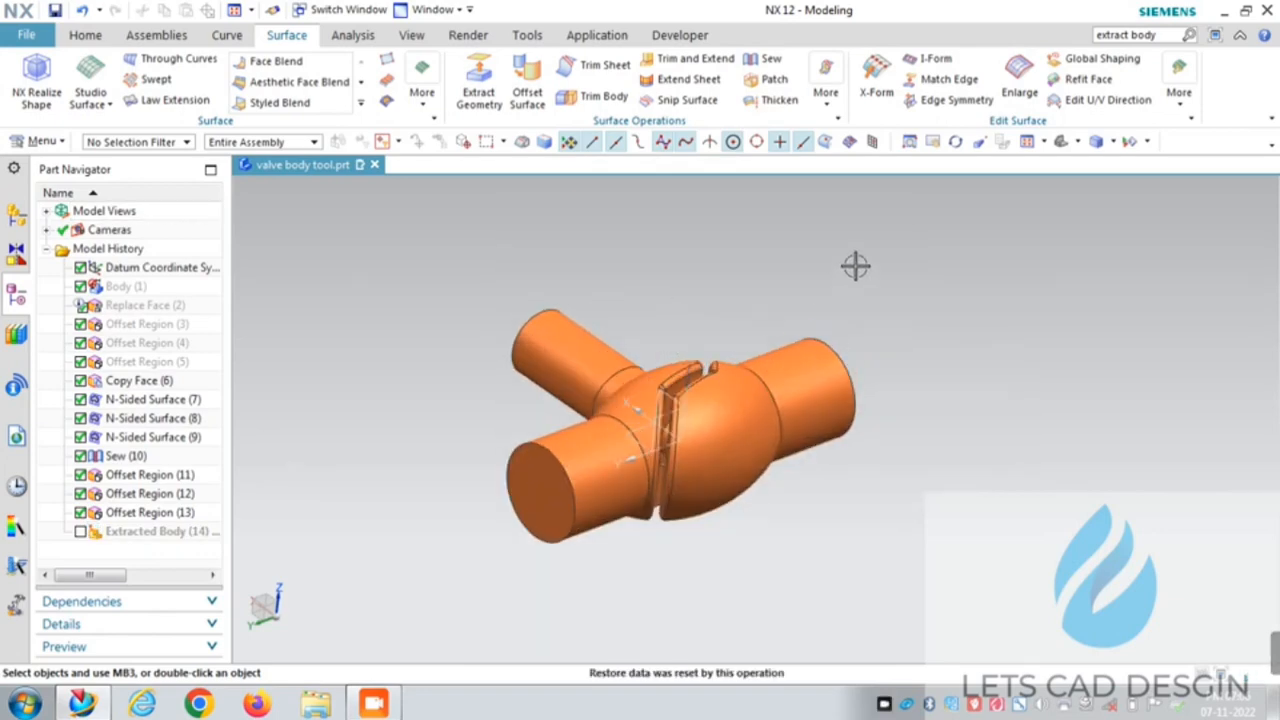
# Step: Show the hidden valve body again around the orange core
pyautogui.rightClick(856, 266)
pyautogui.click(903, 307)
pyautogui.click(140, 289)
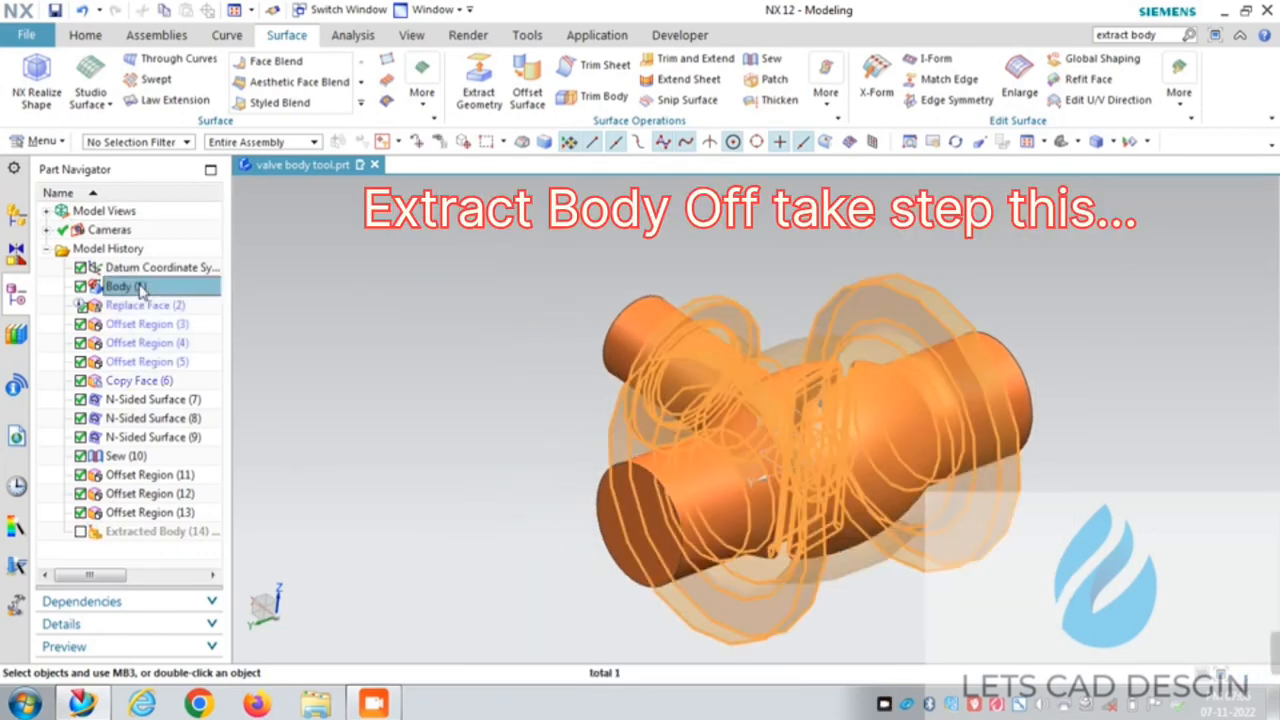
pyautogui.rightClick(140, 289)
pyautogui.click(170, 254)
# Step: Examine the valve body and the protruding core prints together from several angles
pyautogui.scroll(-2, 728, 390)
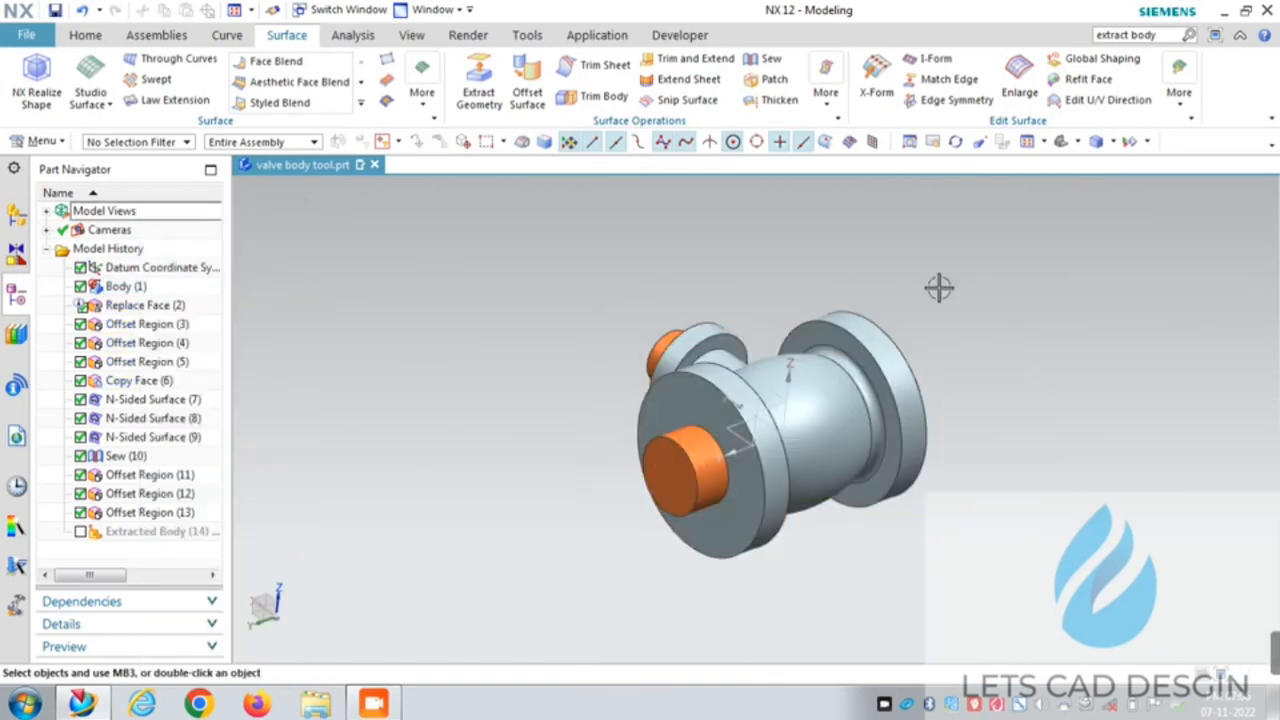
pyautogui.rightClick(966, 254)
pyautogui.click(990, 292)
pyautogui.moveTo(1082, 259)
pyautogui.mouseDown(button='middle')
pyautogui.moveTo(1075, 295)
pyautogui.moveTo(1088, 317)
pyautogui.moveTo(1069, 281)
pyautogui.mouseUp(button='middle')
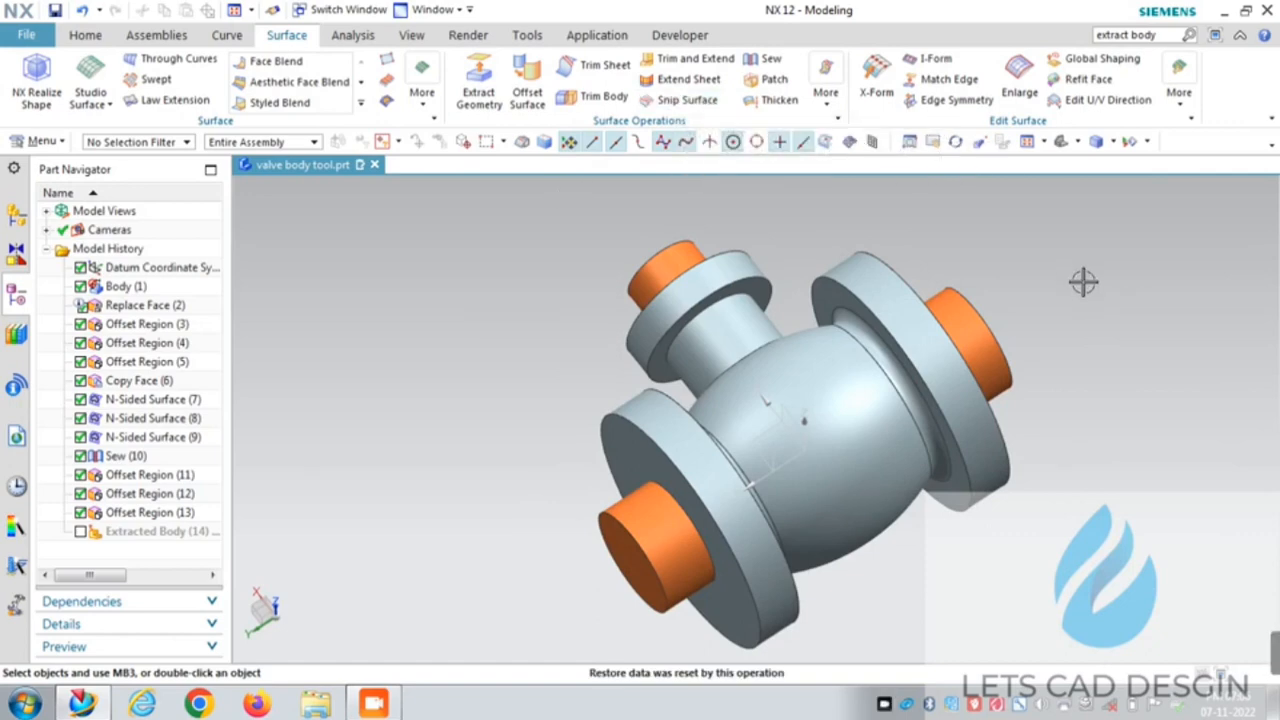
pyautogui.scroll(-3, 1083, 282)
pyautogui.moveTo(1083, 282); pyautogui.dragTo(889, 283, button='middle')
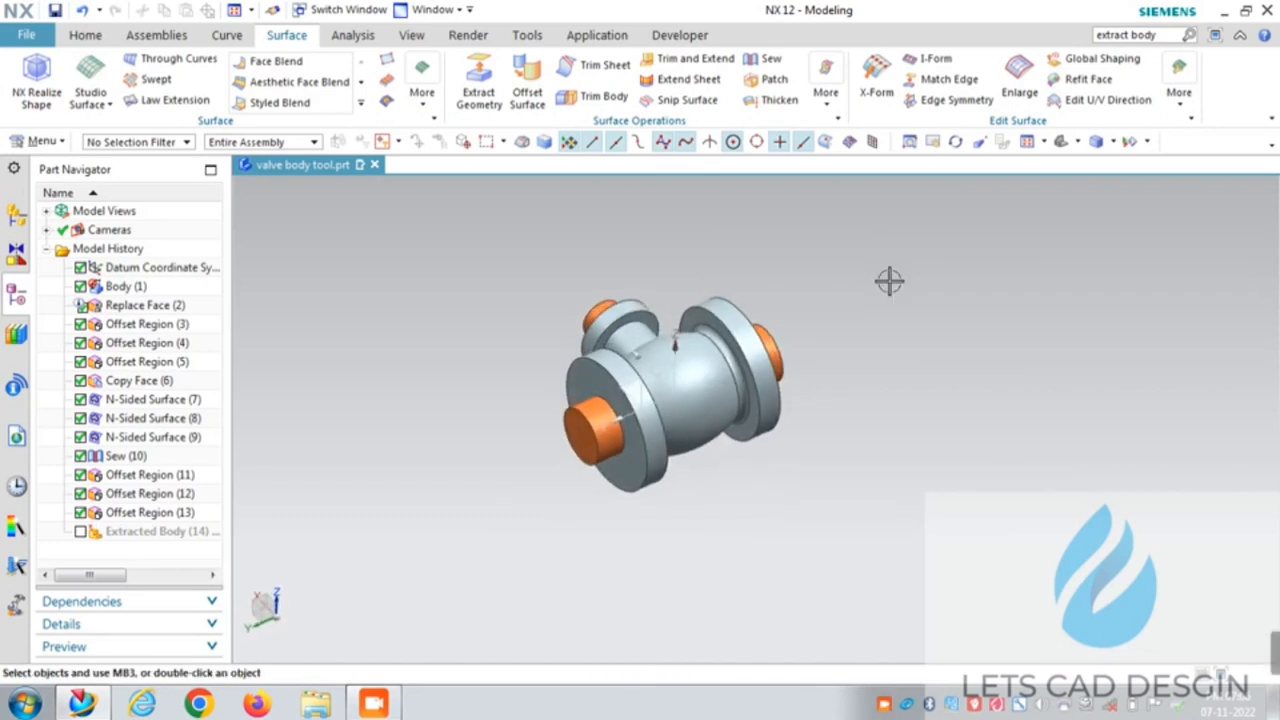
pyautogui.rightClick(889, 284)
pyautogui.click(922, 317)
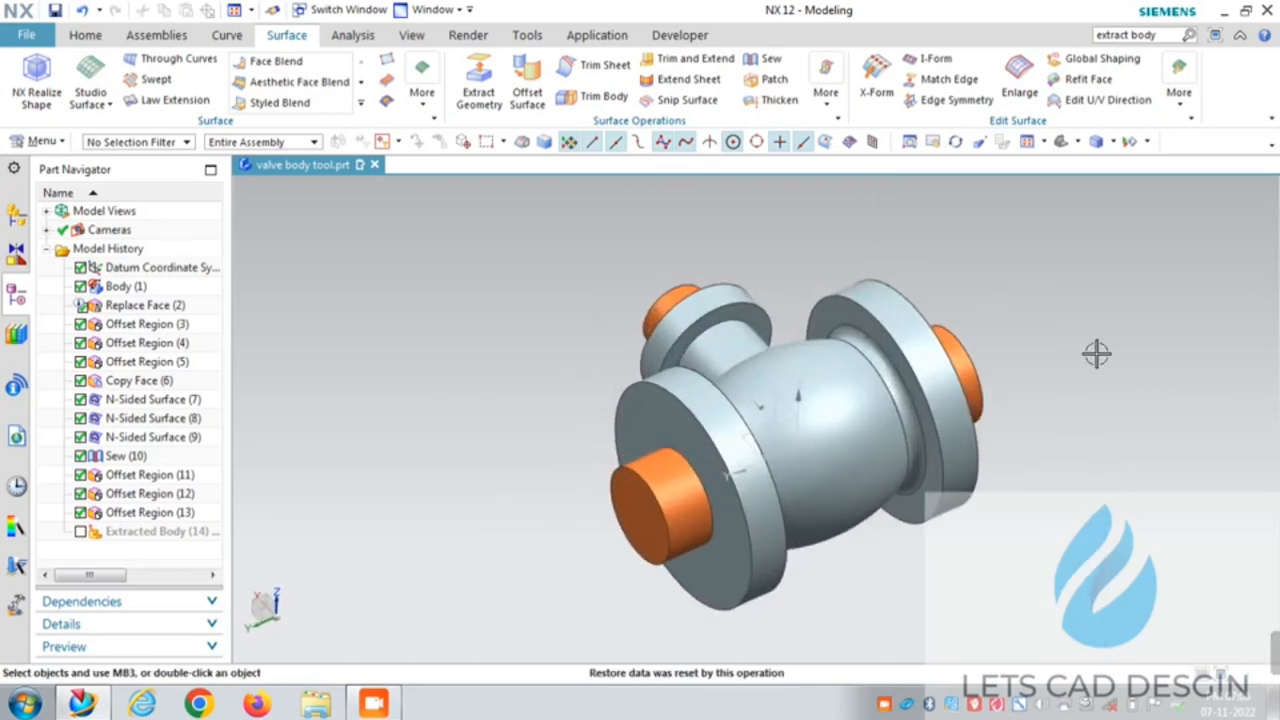
pyautogui.moveTo(1096, 353)
pyautogui.mouseDown(button='middle')
pyautogui.moveTo(1083, 414)
pyautogui.moveTo(1106, 320)
pyautogui.moveTo(1094, 348)
pyautogui.mouseUp(button='middle')
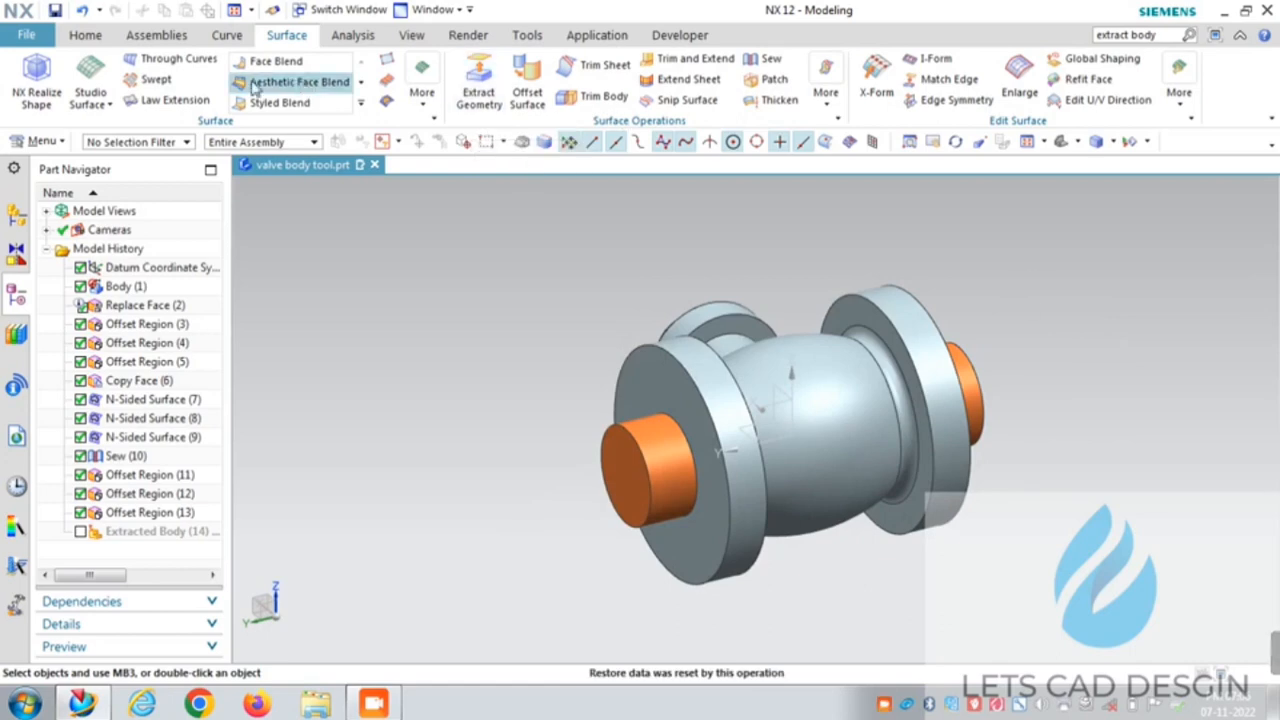
# Step: Split the valve body into two halves along the XY datum plane using Split Body with the Face or Plane option
pyautogui.click(85, 35)
pyautogui.click(546, 88)
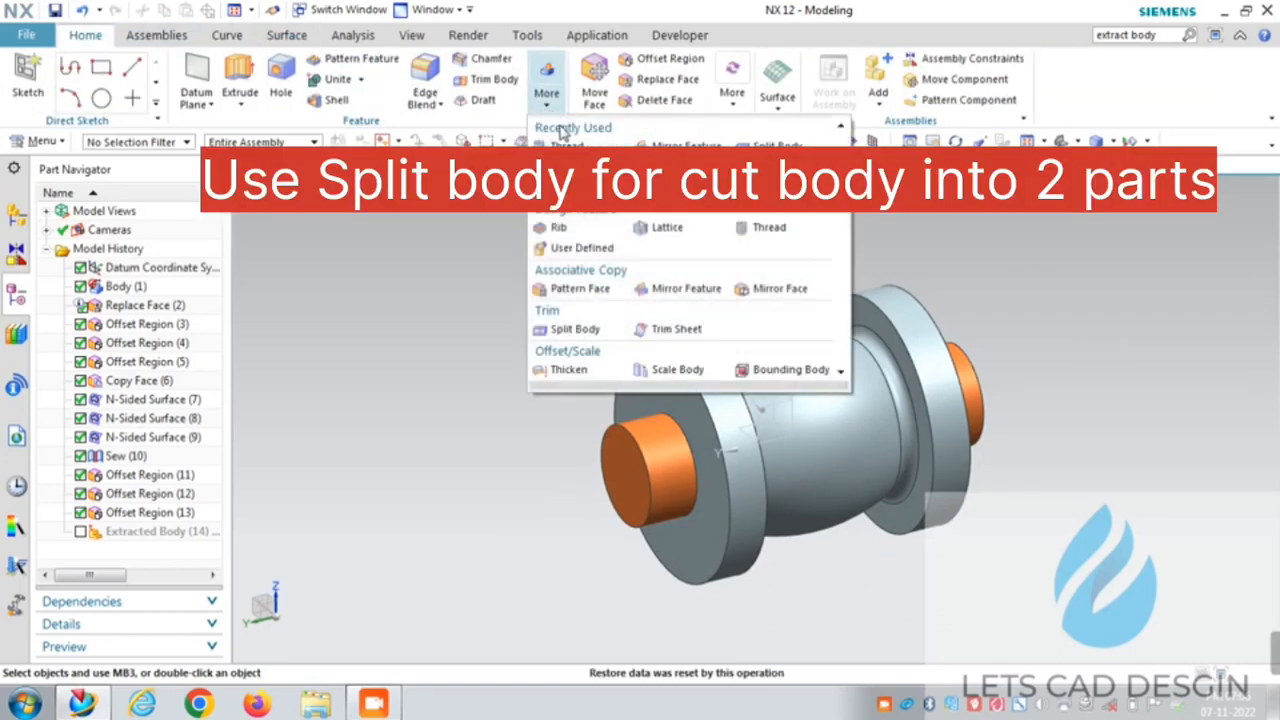
pyautogui.click(778, 146)
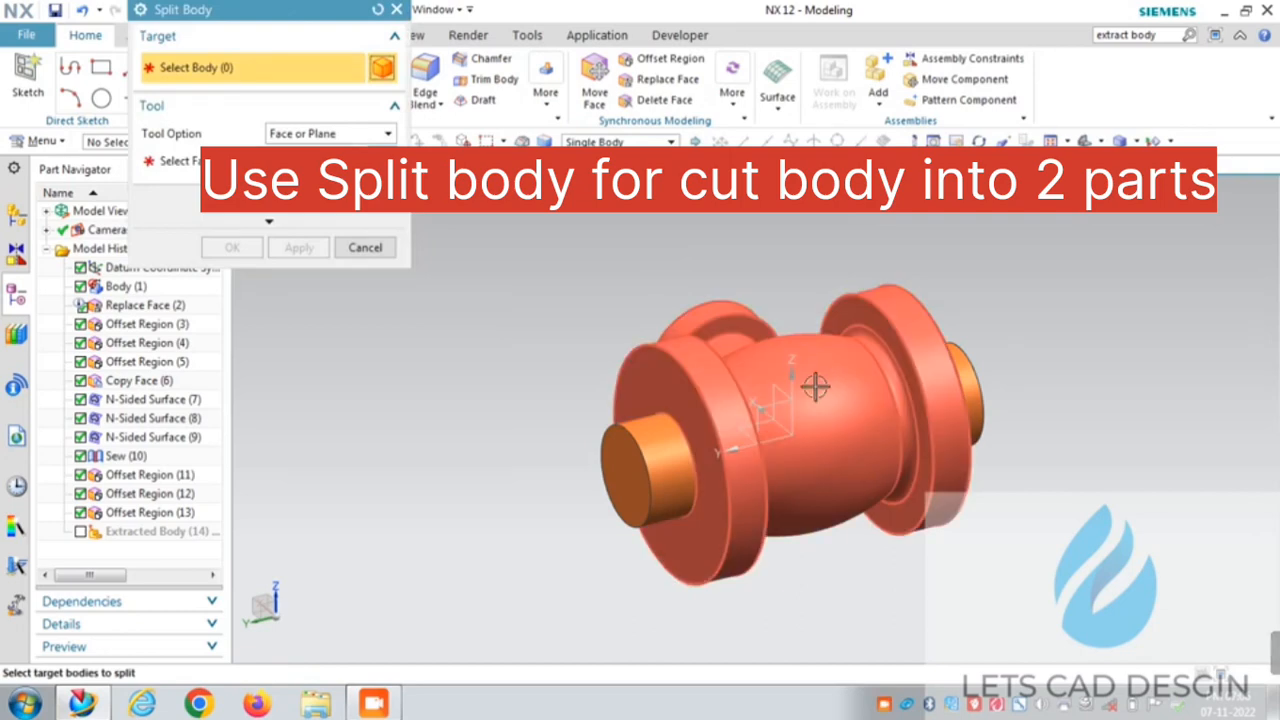
pyautogui.click(815, 388)
pyautogui.click(220, 168)
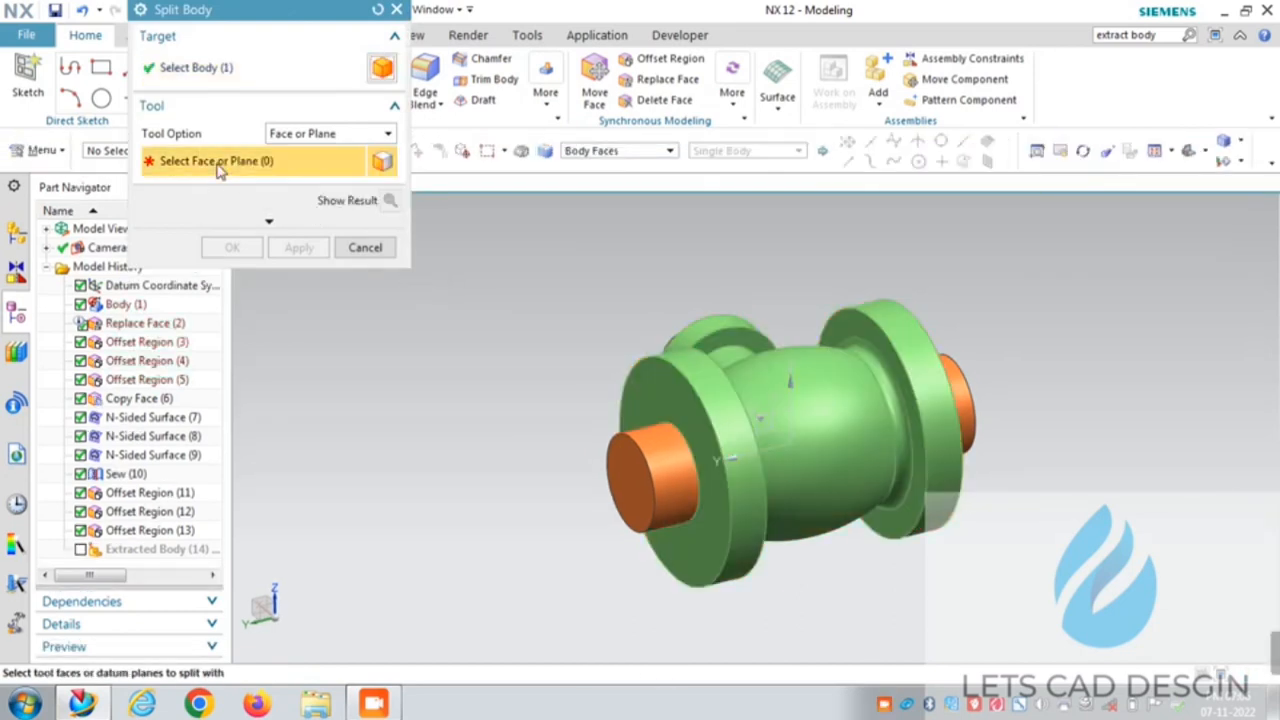
pyautogui.click(745, 440)
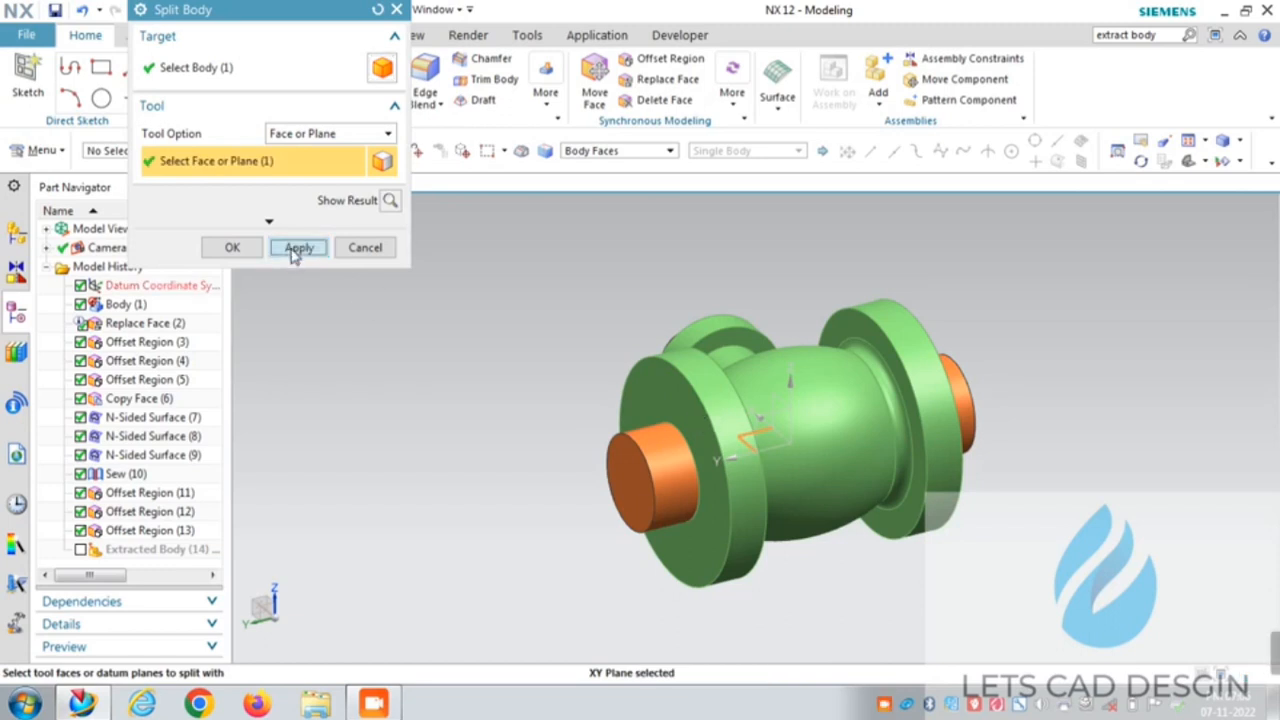
pyautogui.click(296, 250)
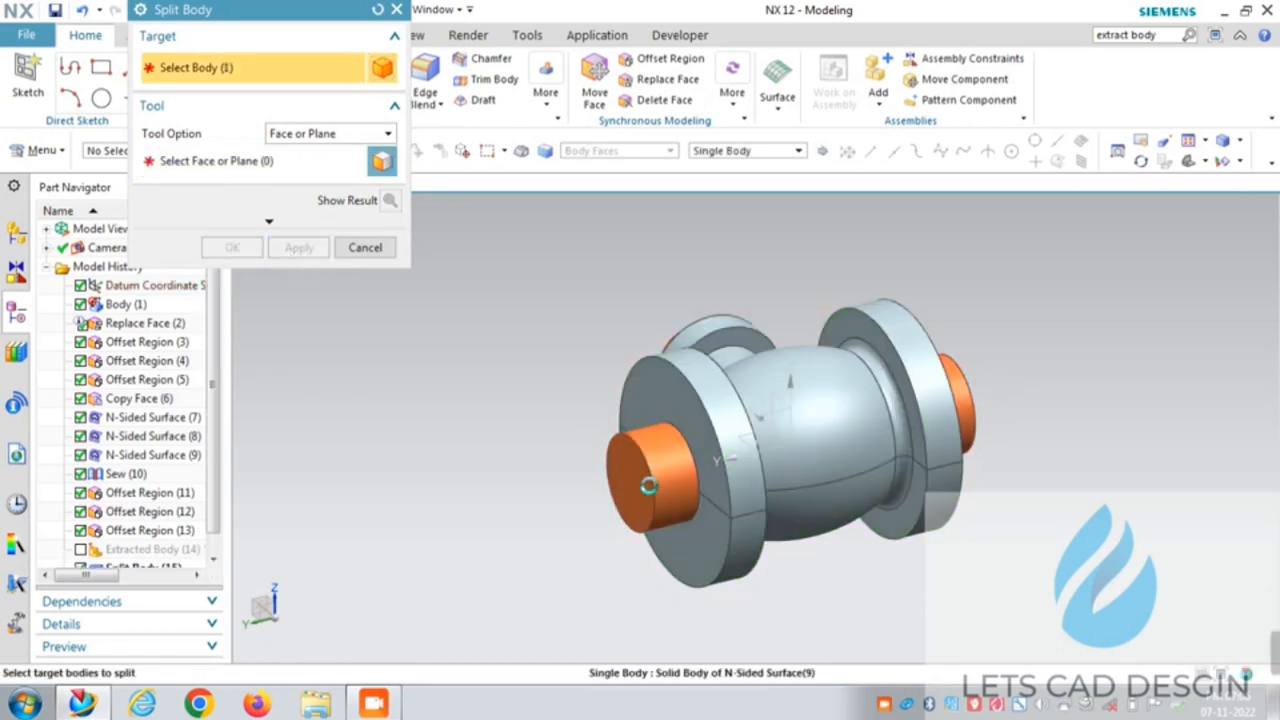
# Step: Split the orange core body along the same XY datum plane and finish the Split Body command
pyautogui.click(649, 485)
pyautogui.click(262, 165)
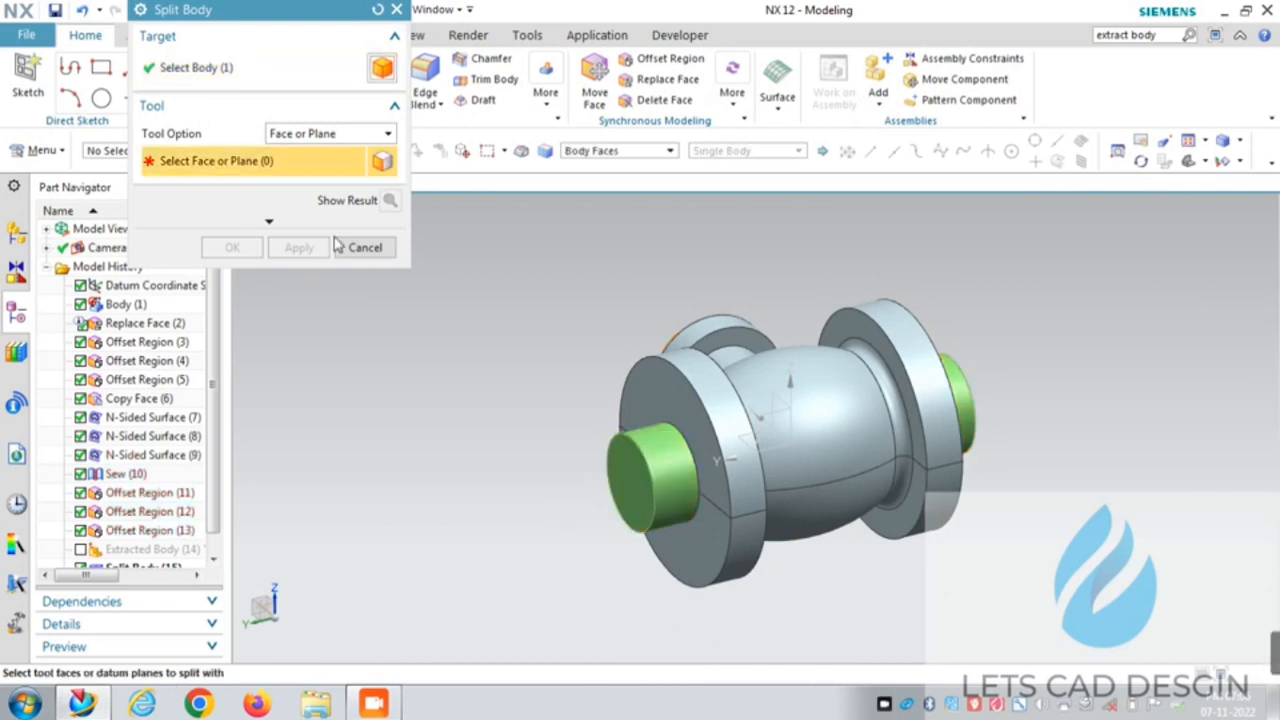
pyautogui.click(752, 442)
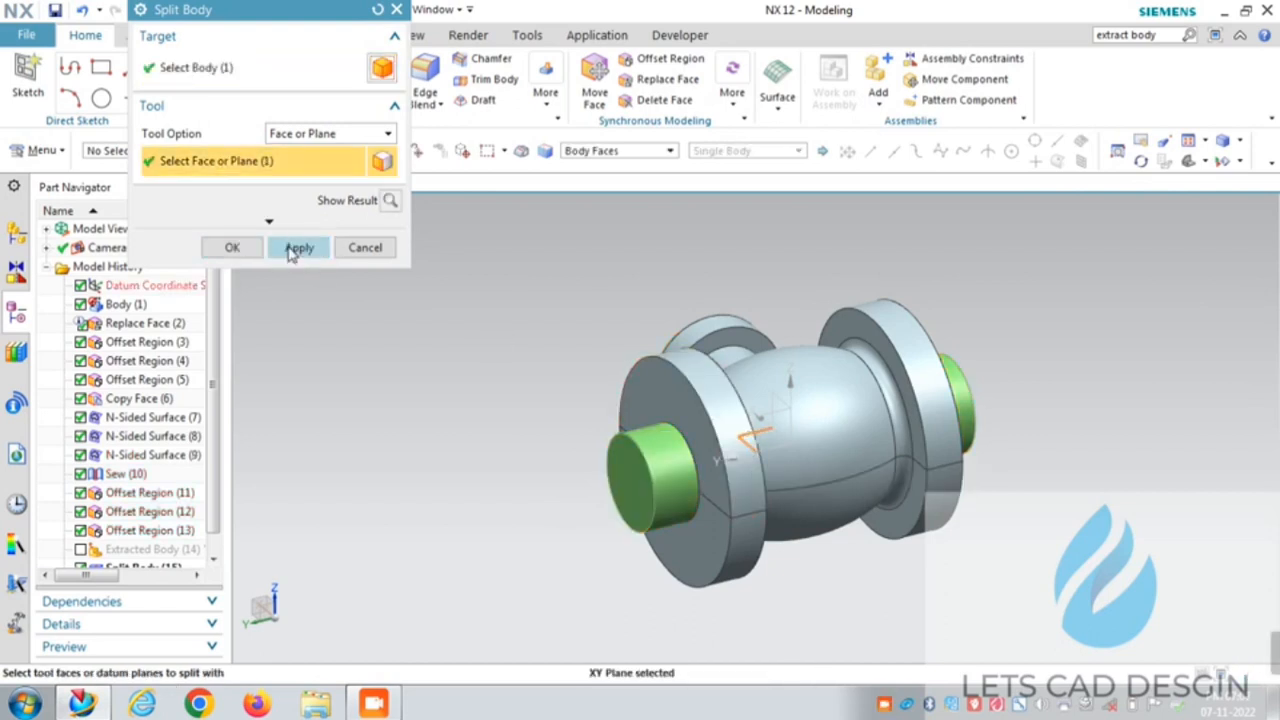
pyautogui.click(298, 248)
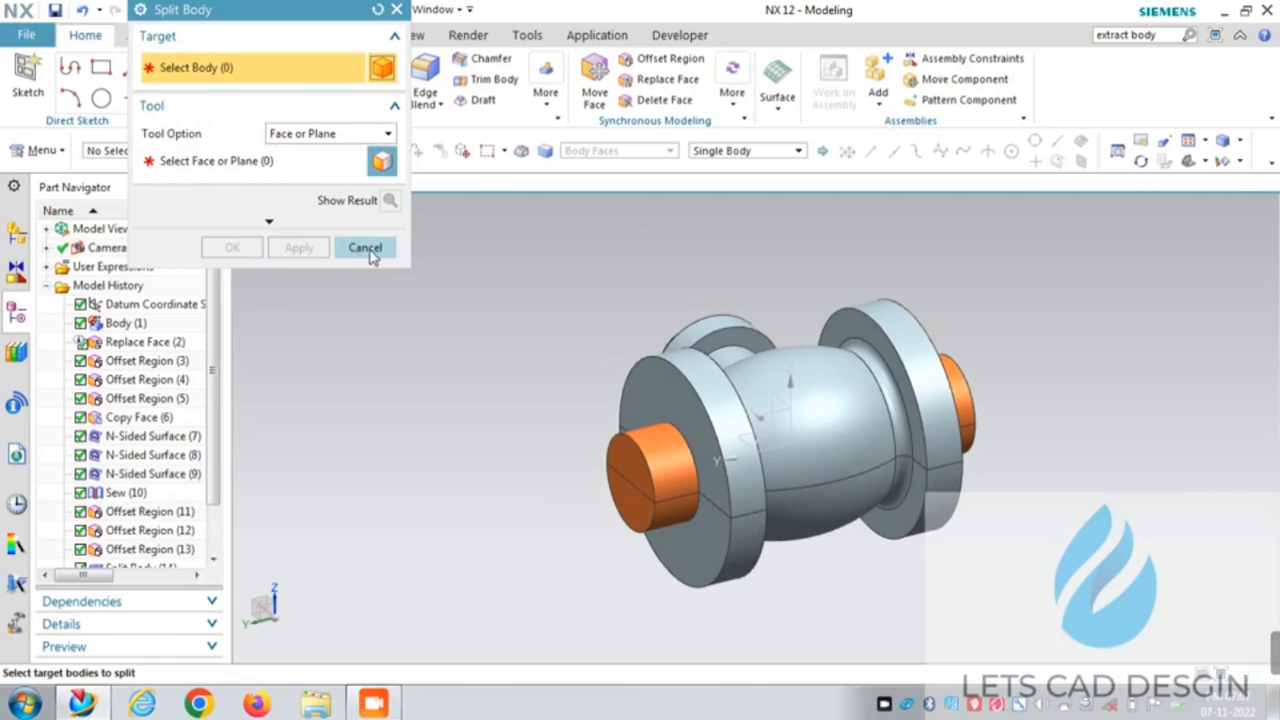
pyautogui.click(365, 248)
# Step: Examine the parting line across the valve body, flanges and core prints from several angles
pyautogui.rightClick(540, 286)
pyautogui.click(577, 320)
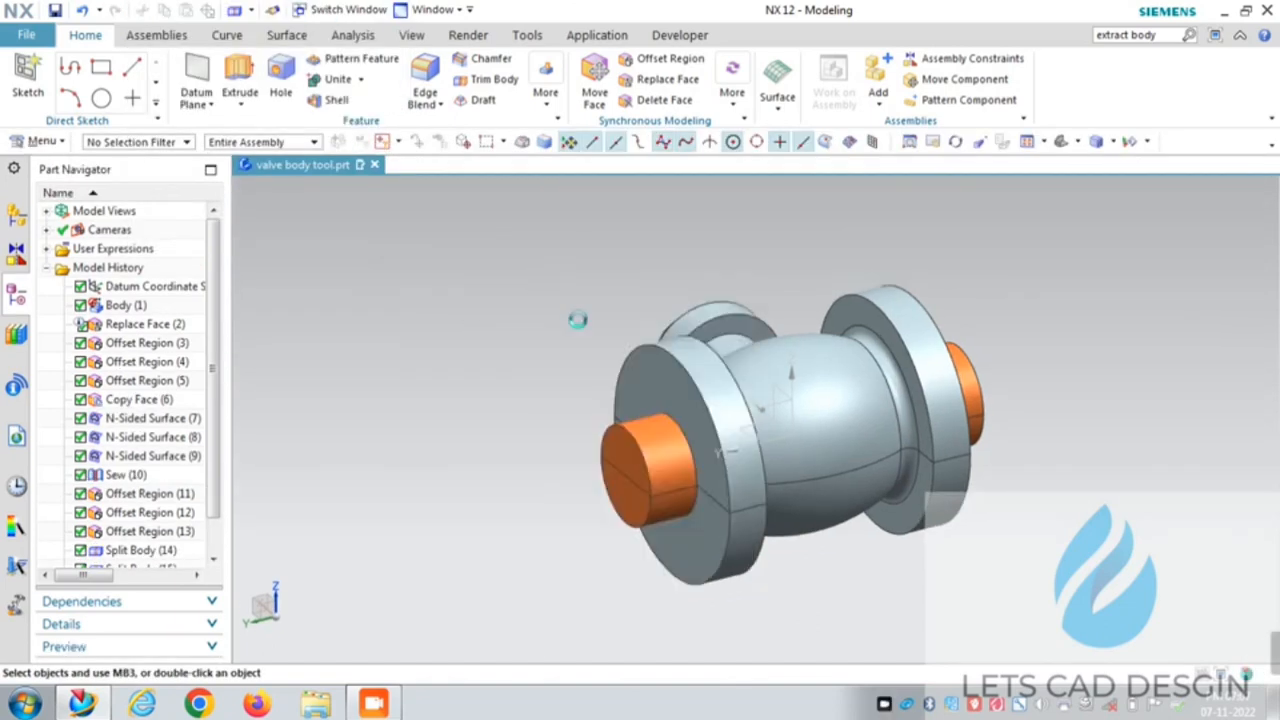
pyautogui.rightClick(997, 258)
pyautogui.click(1030, 300)
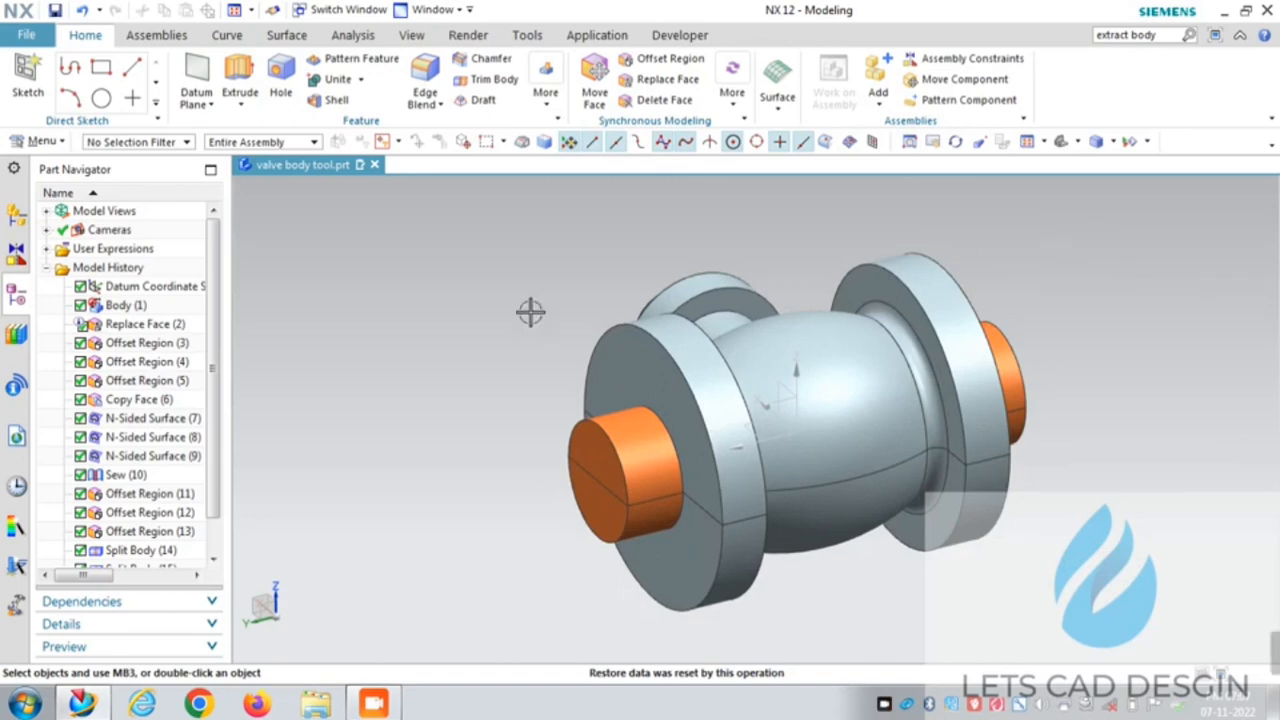
pyautogui.rightClick(971, 243)
pyautogui.click(1000, 278)
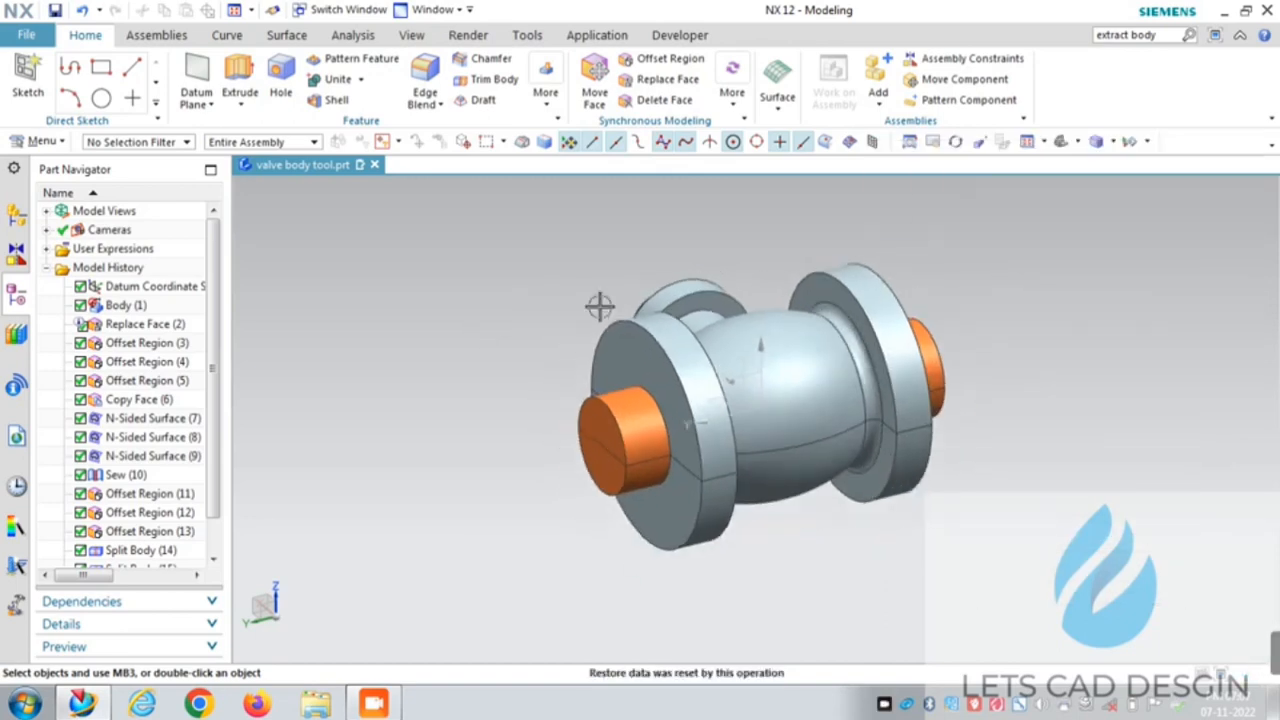
pyautogui.moveTo(943, 283); pyautogui.dragTo(917, 263, button='middle')
pyautogui.rightClick(917, 263)
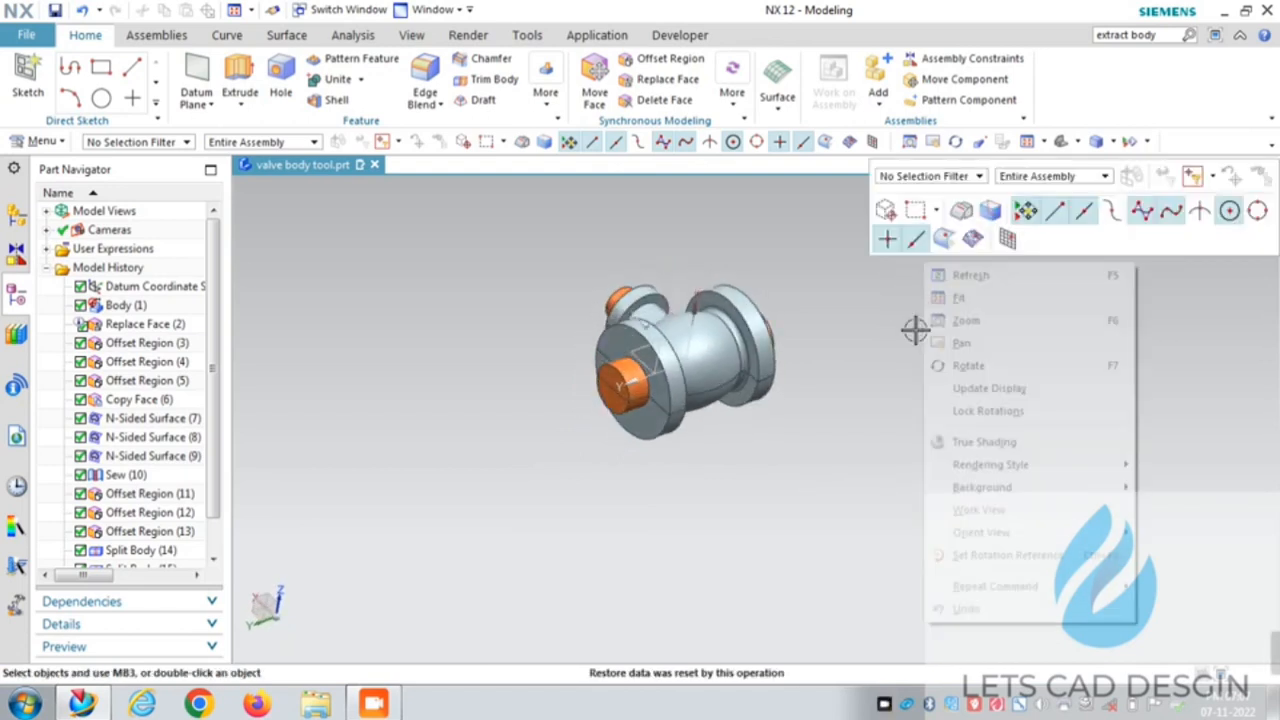
pyautogui.click(954, 298)
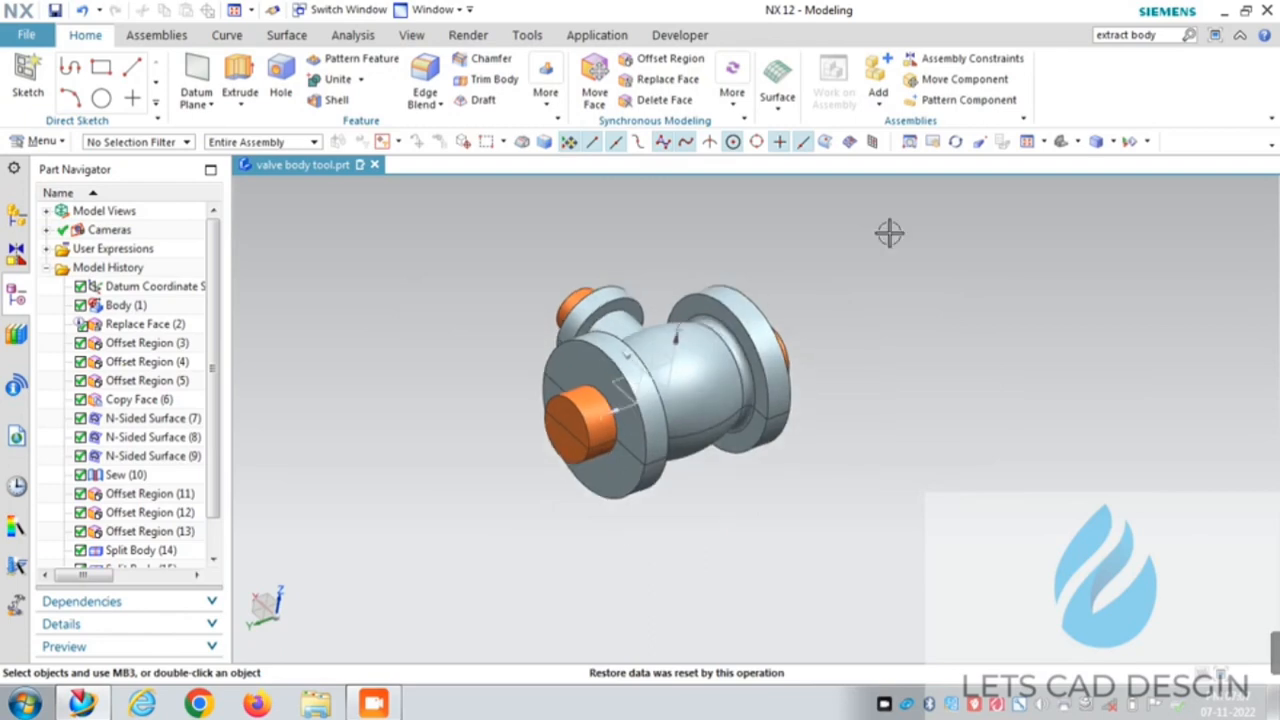
pyautogui.rightClick(884, 228)
pyautogui.click(941, 268)
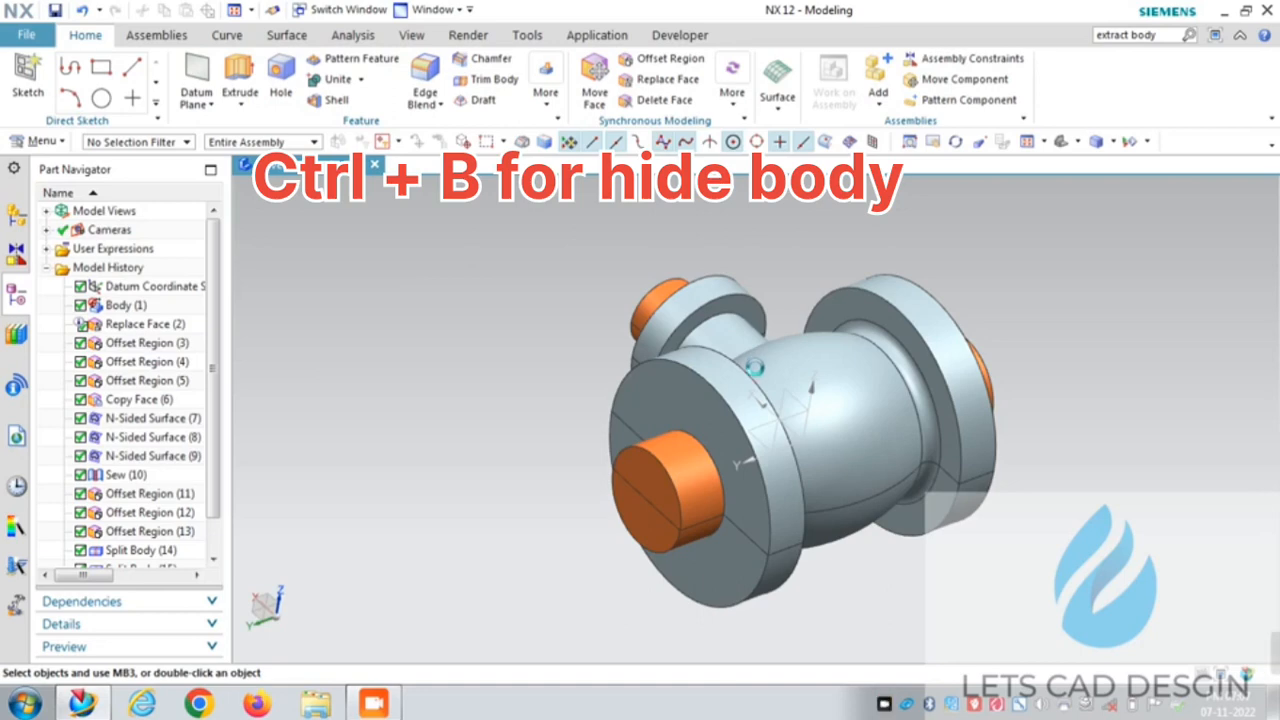
# Step: Hide the upper half of the split valve body and inspect the core seated in the lower half
pyautogui.hotkey('ctrl', 'b')
pyautogui.click(760, 368)
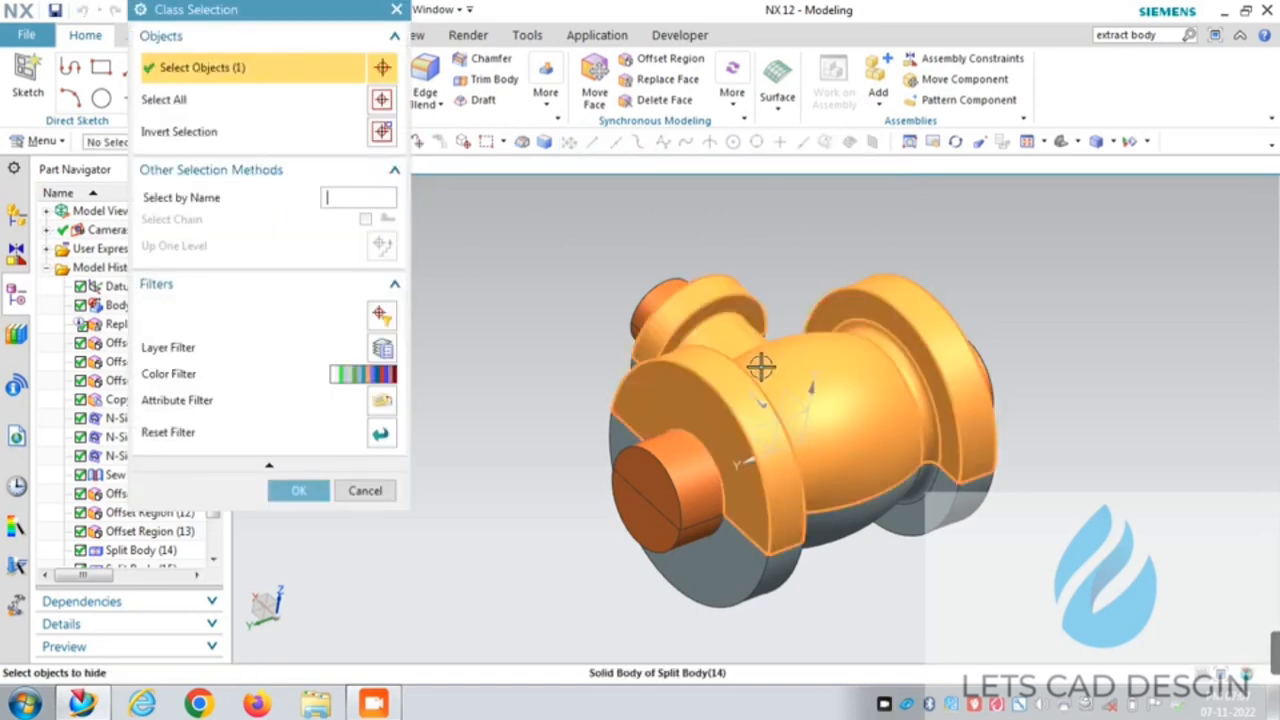
pyautogui.click(297, 492)
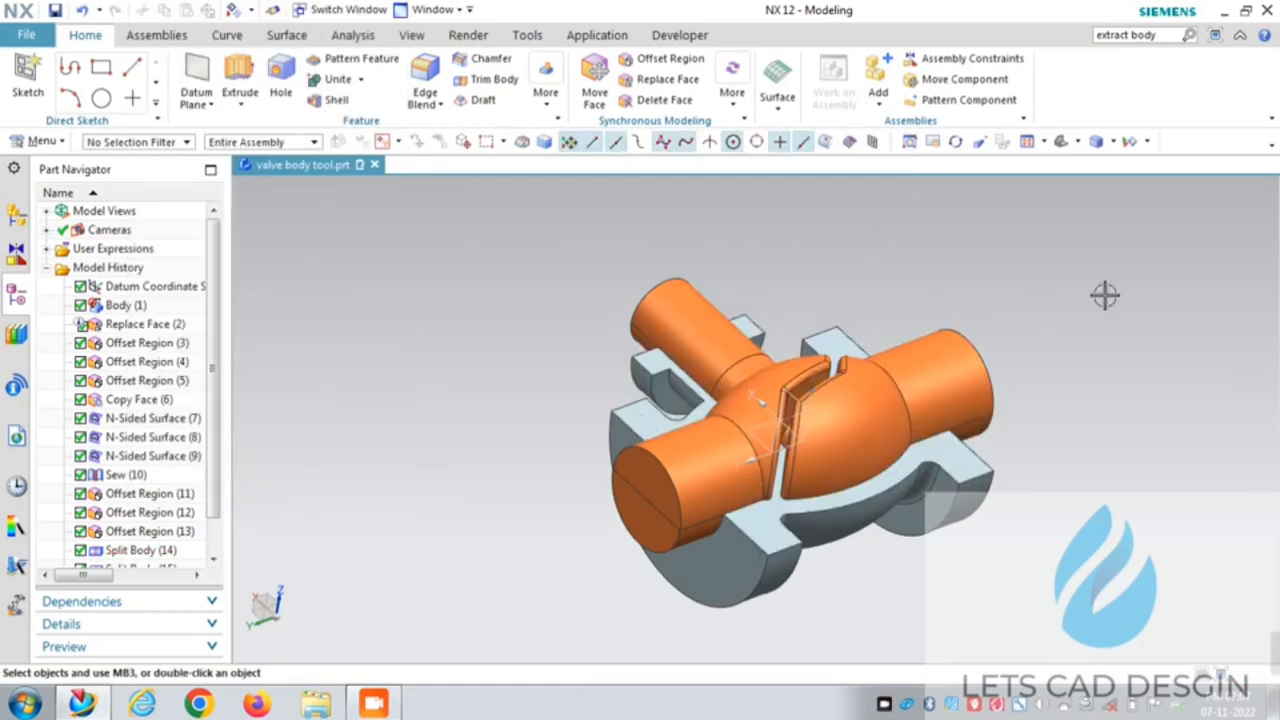
pyautogui.moveTo(1105, 295); pyautogui.dragTo(1079, 301, button='middle')
pyautogui.rightClick(1014, 259)
pyautogui.click(1057, 293)
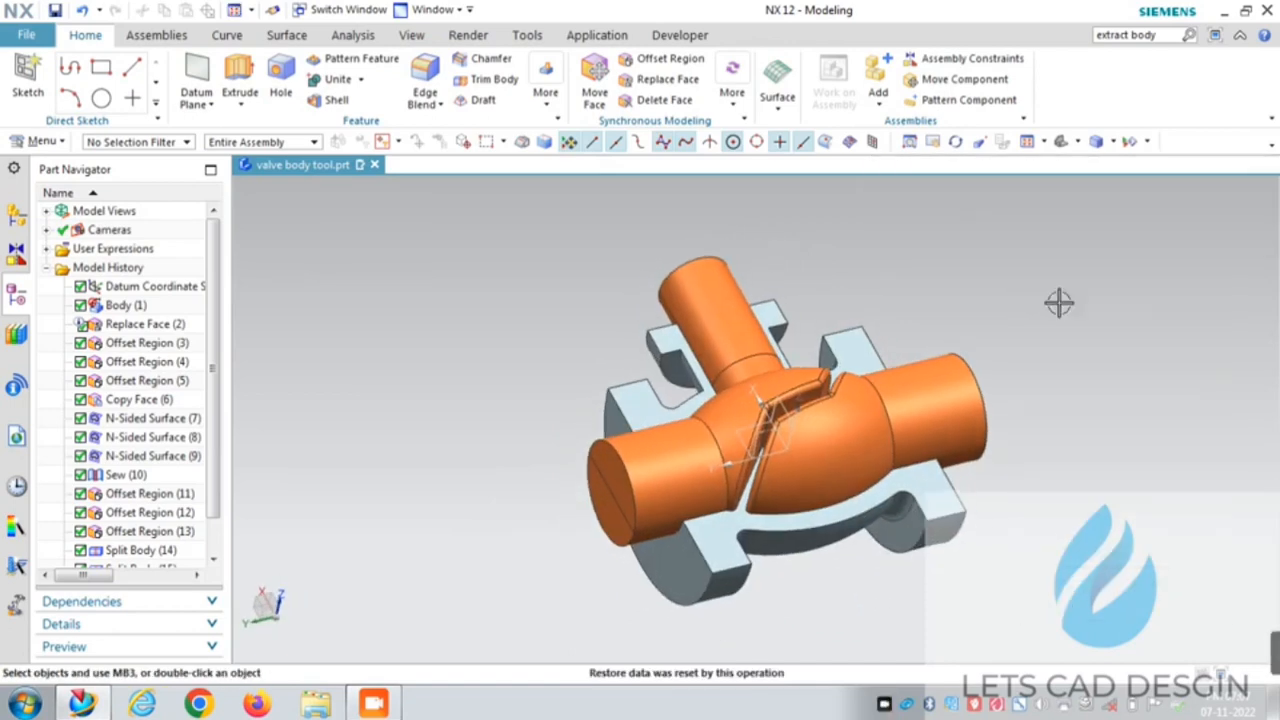
pyautogui.rightClick(932, 230)
pyautogui.click(958, 264)
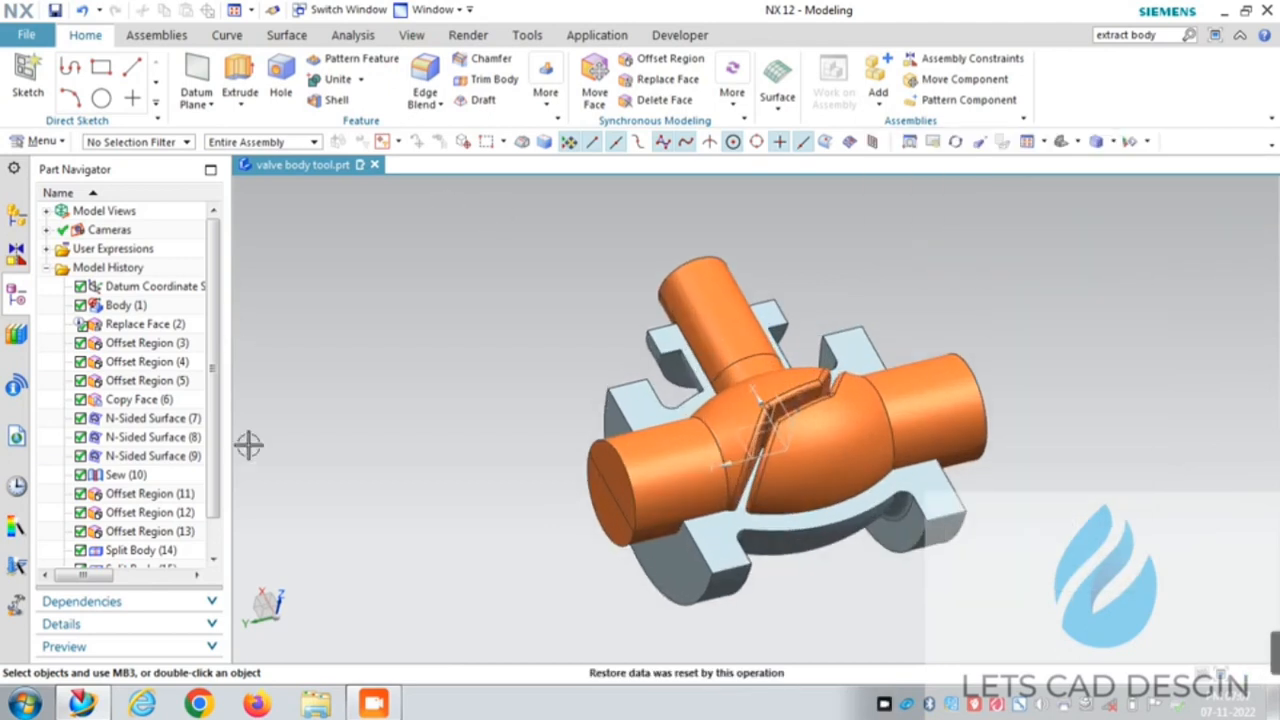
# Step: Undo the hiding of the valve body's upper half
pyautogui.scroll(-1, 388, 413)
pyautogui.hotkey('ctrl', 'z')
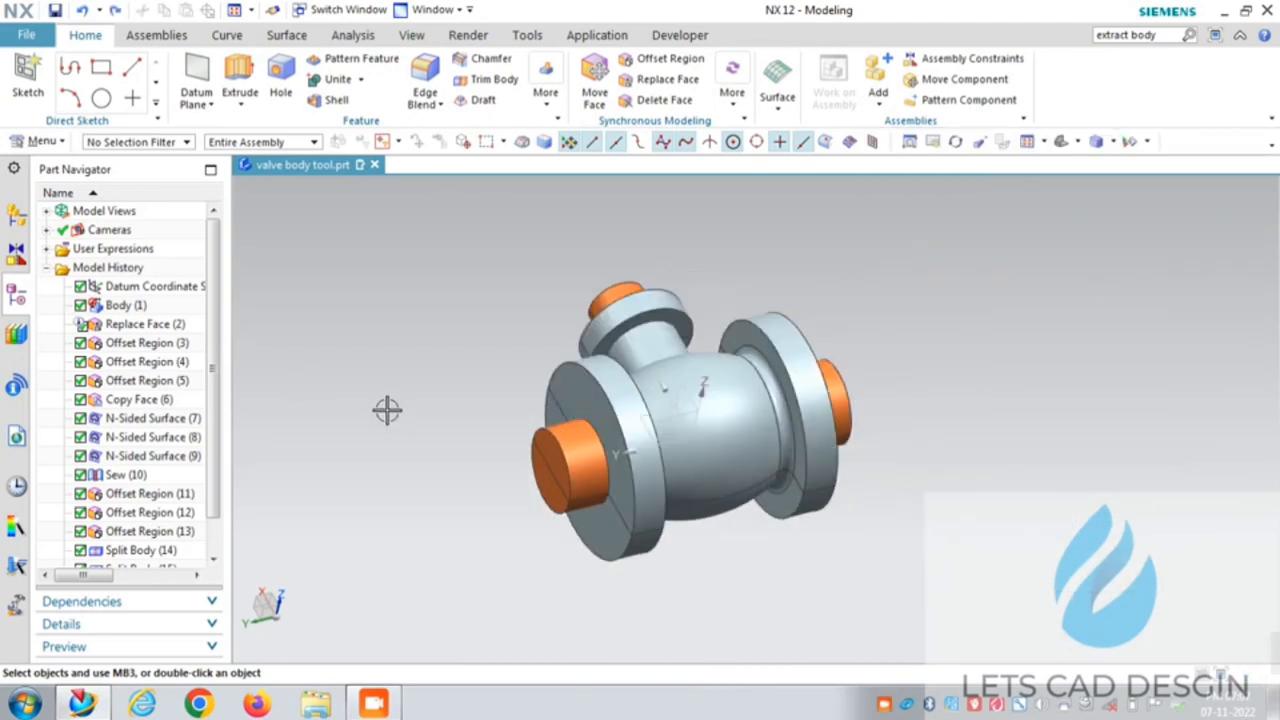
pyautogui.rightClick(950, 254)
pyautogui.click(966, 277)
pyautogui.moveTo(966, 277); pyautogui.dragTo(634, 289, button='middle')
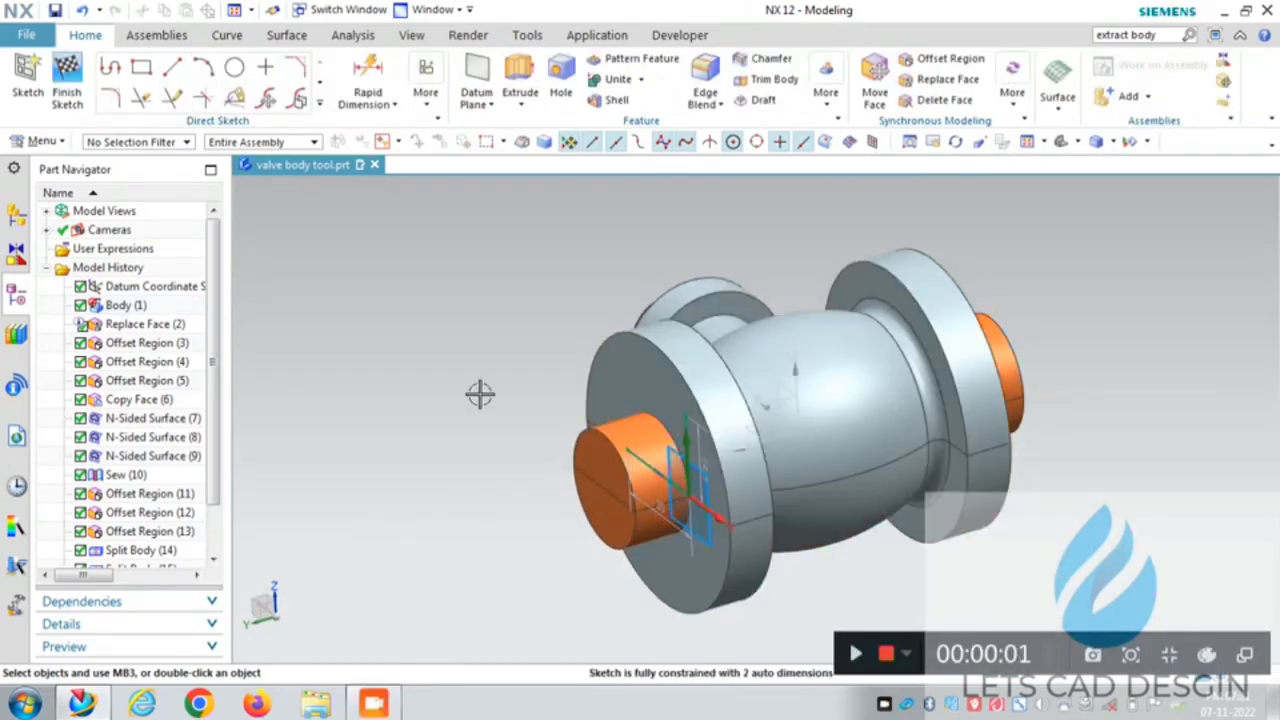
# Step: Examine the split valve body, its flange blends and the small sketch on the end flange from several sides
pyautogui.scroll(3, 977, 289)
pyautogui.rightClick(978, 274)
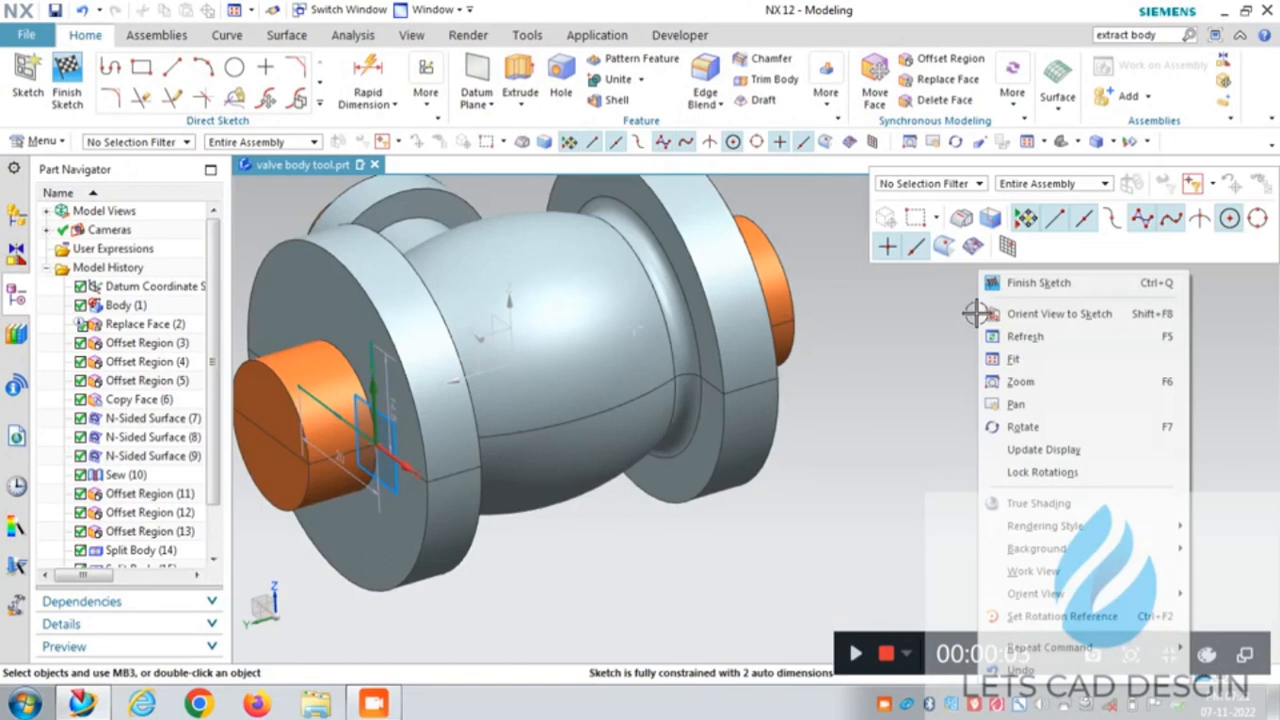
pyautogui.click(1015, 359)
pyautogui.scroll(-2, 1089, 329)
pyautogui.moveTo(1089, 329)
pyautogui.mouseDown(button='middle')
pyautogui.moveTo(1077, 360)
pyautogui.moveTo(1090, 390)
pyautogui.moveTo(1076, 336)
pyautogui.mouseUp(button='middle')
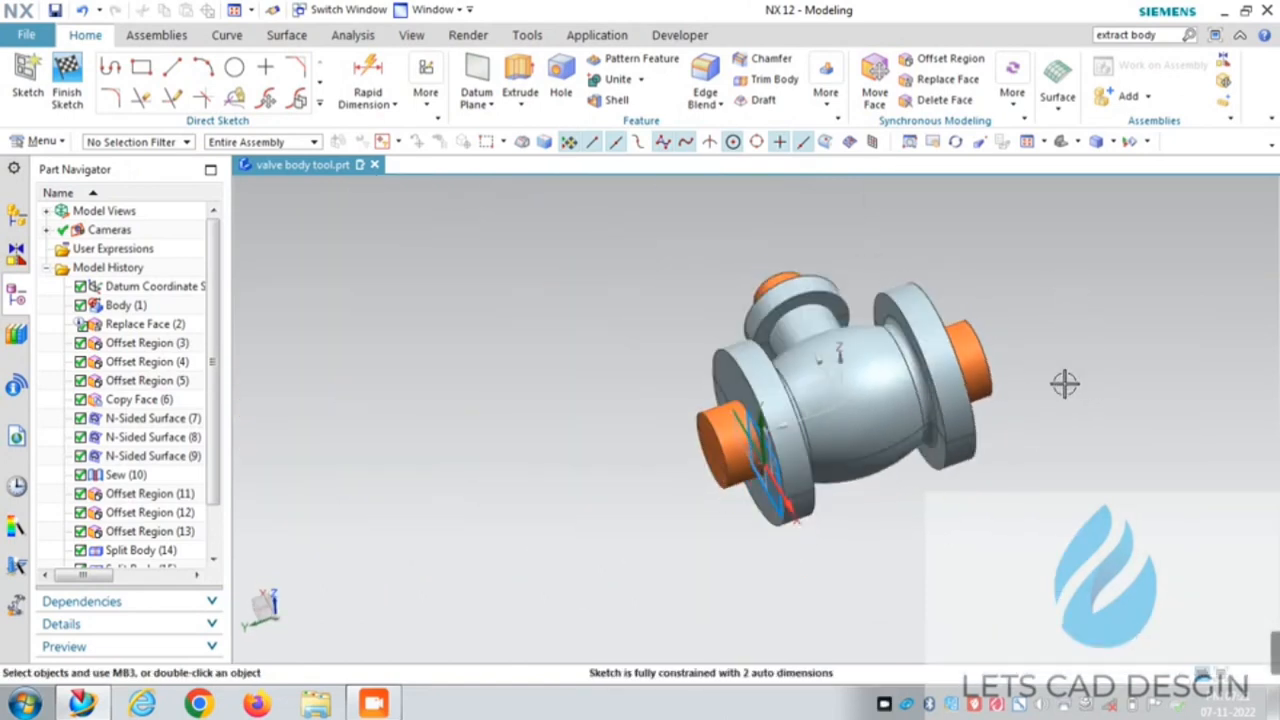
pyautogui.moveTo(1064, 384)
pyautogui.mouseDown(button='middle')
pyautogui.moveTo(1063, 243)
pyautogui.moveTo(1066, 431)
pyautogui.moveTo(1064, 367)
pyautogui.mouseUp(button='middle')
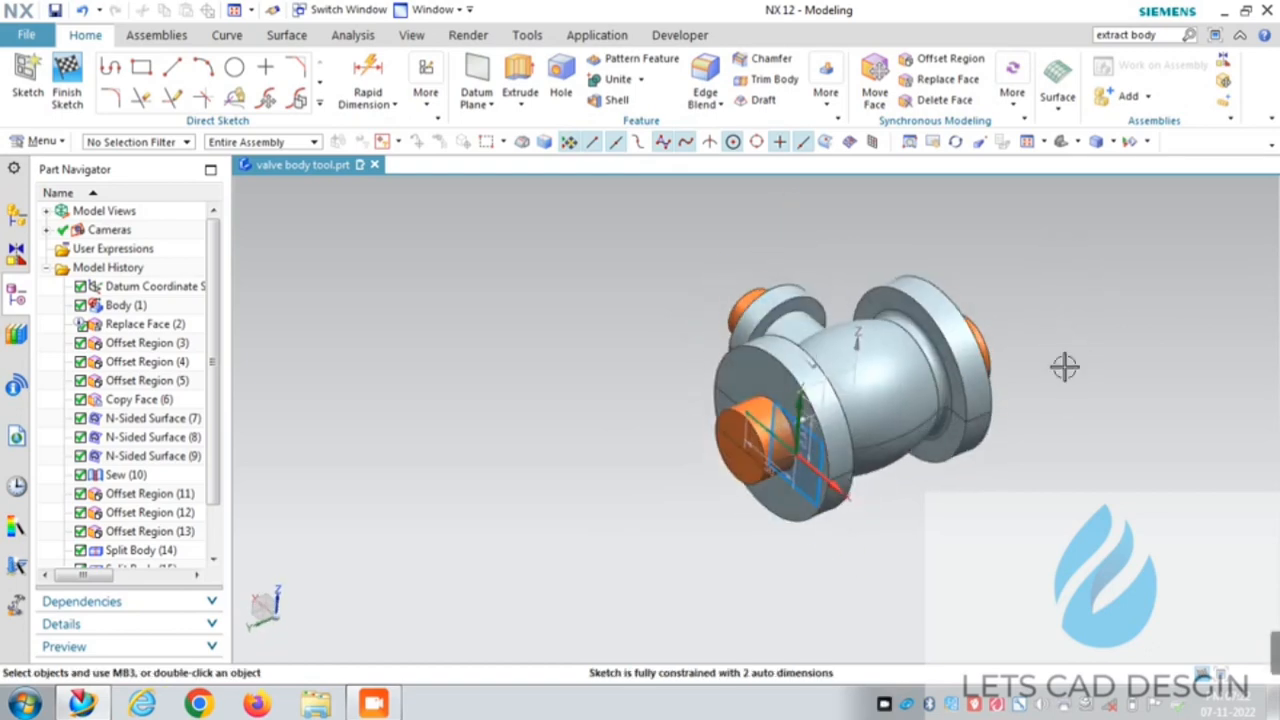
pyautogui.rightClick(1074, 311)
pyautogui.click(1120, 362)
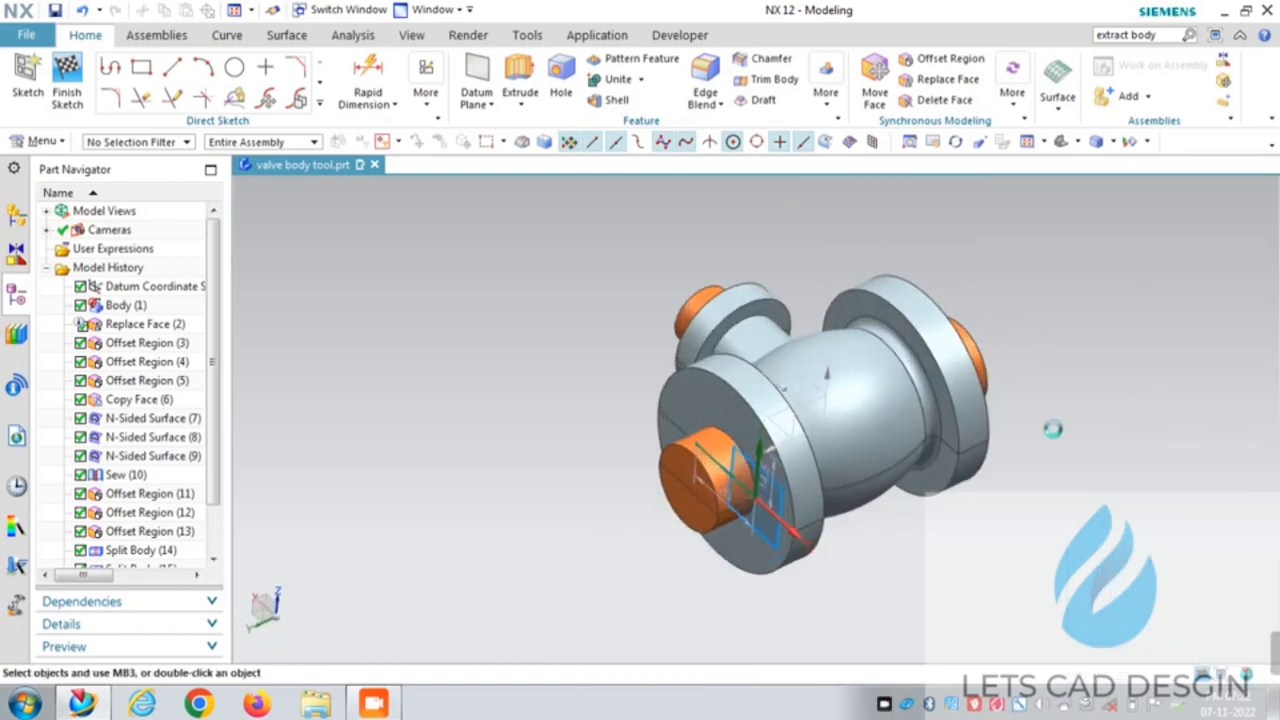
pyautogui.scroll(-2, 471, 331)
pyautogui.scroll(2, 767, 376)
pyautogui.scroll(-1, 904, 350)
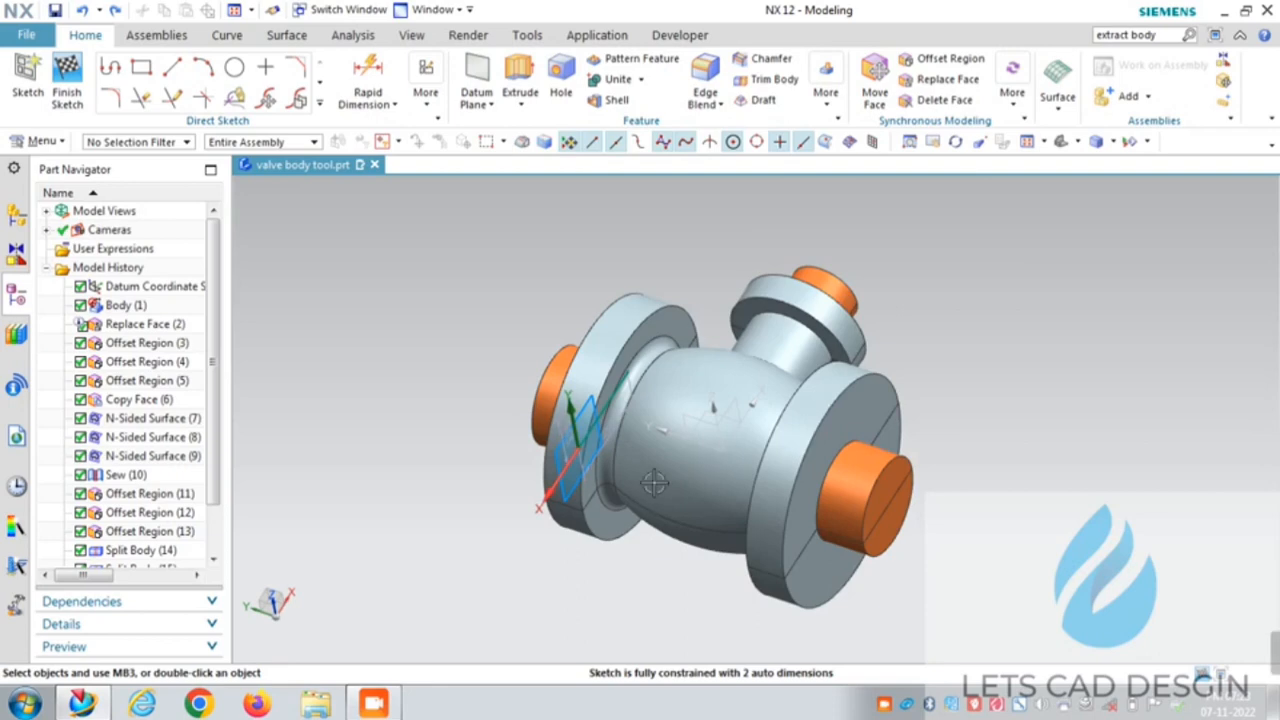
pyautogui.scroll(6, 597, 453)
pyautogui.scroll(-5, 597, 338)
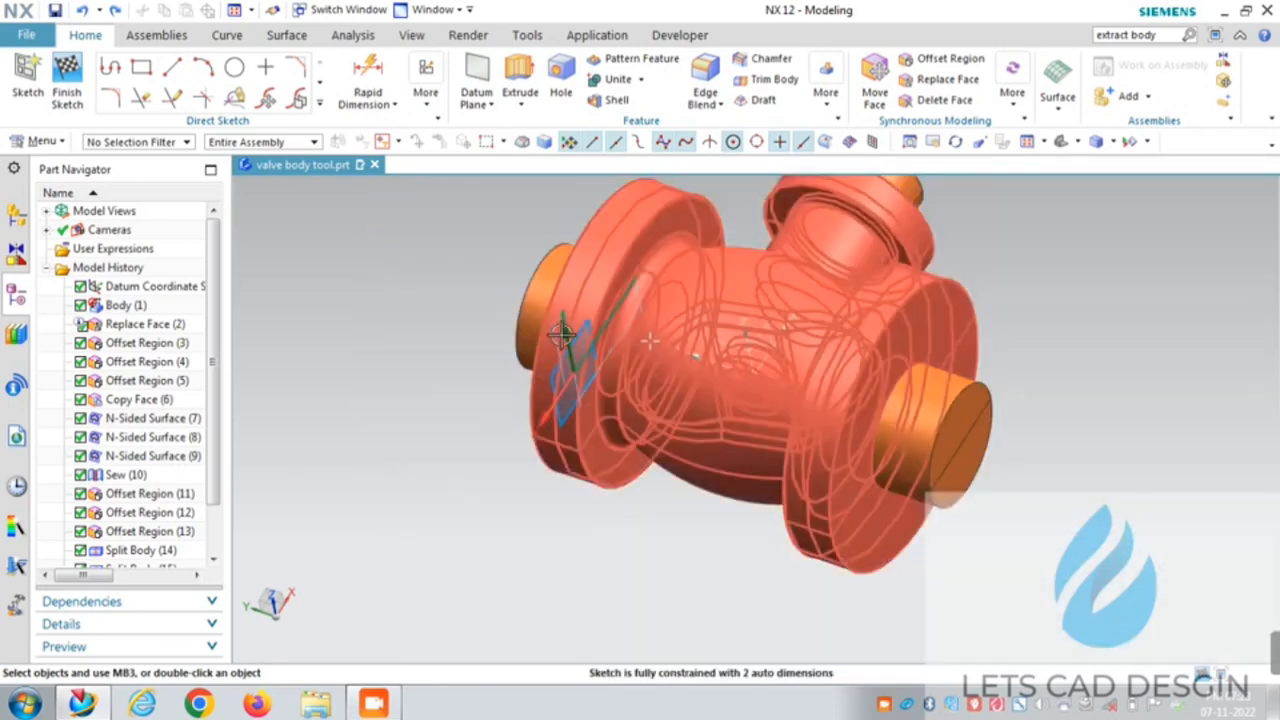
pyautogui.scroll(-2, 650, 341)
pyautogui.moveTo(929, 414); pyautogui.dragTo(940, 370, button='middle')
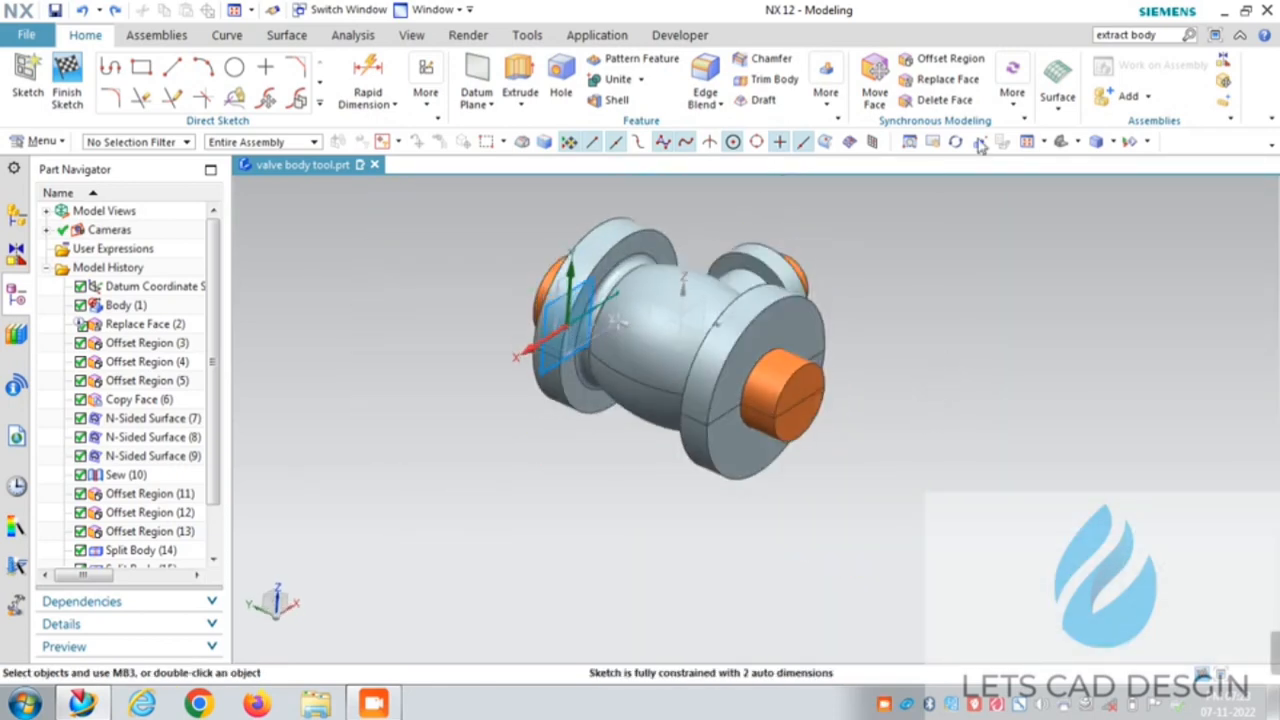
# Step: Use Delete Face to remove the upper-half blend between the valve body's bulge and the +Y end flange
pyautogui.click(930, 101)
pyautogui.scroll(1, 623, 294)
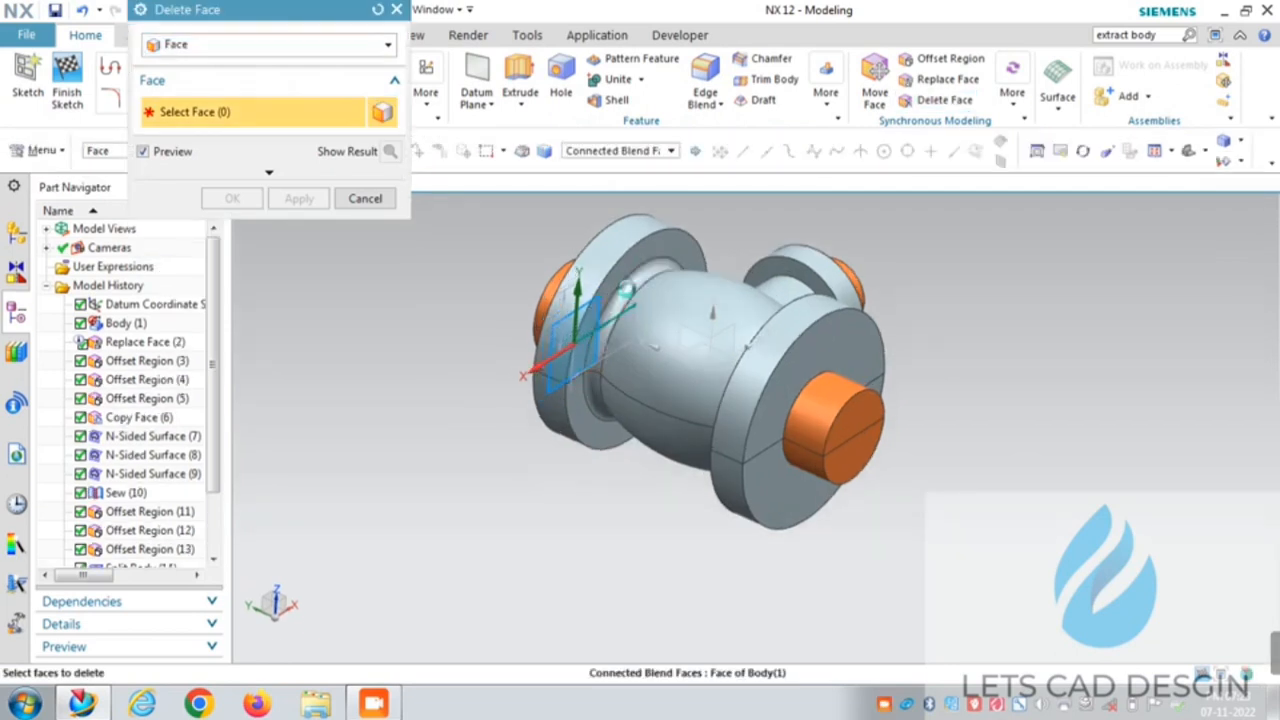
pyautogui.click(652, 293)
pyautogui.click(297, 197)
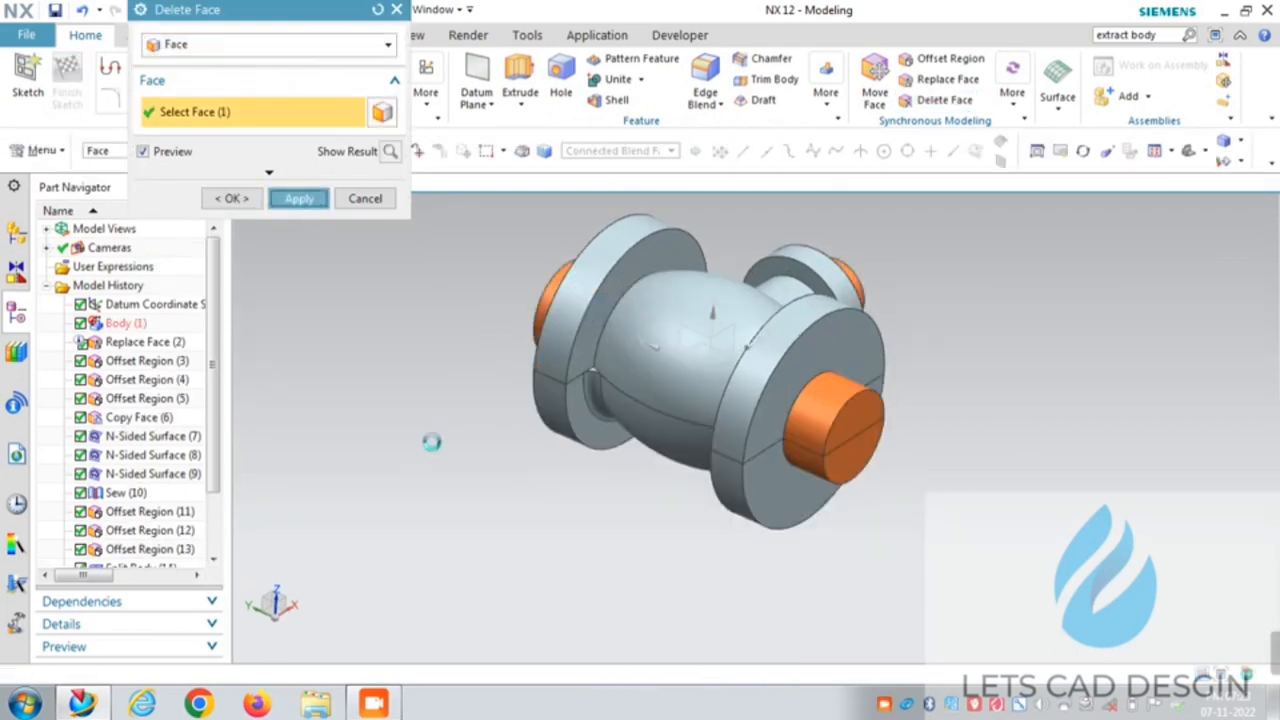
# Step: Delete the upper-half blend face between the valve body's bulge and the opposite, -Y end flange
pyautogui.moveTo(451, 420); pyautogui.dragTo(570, 435, button='middle')
pyautogui.scroll(3, 804, 411)
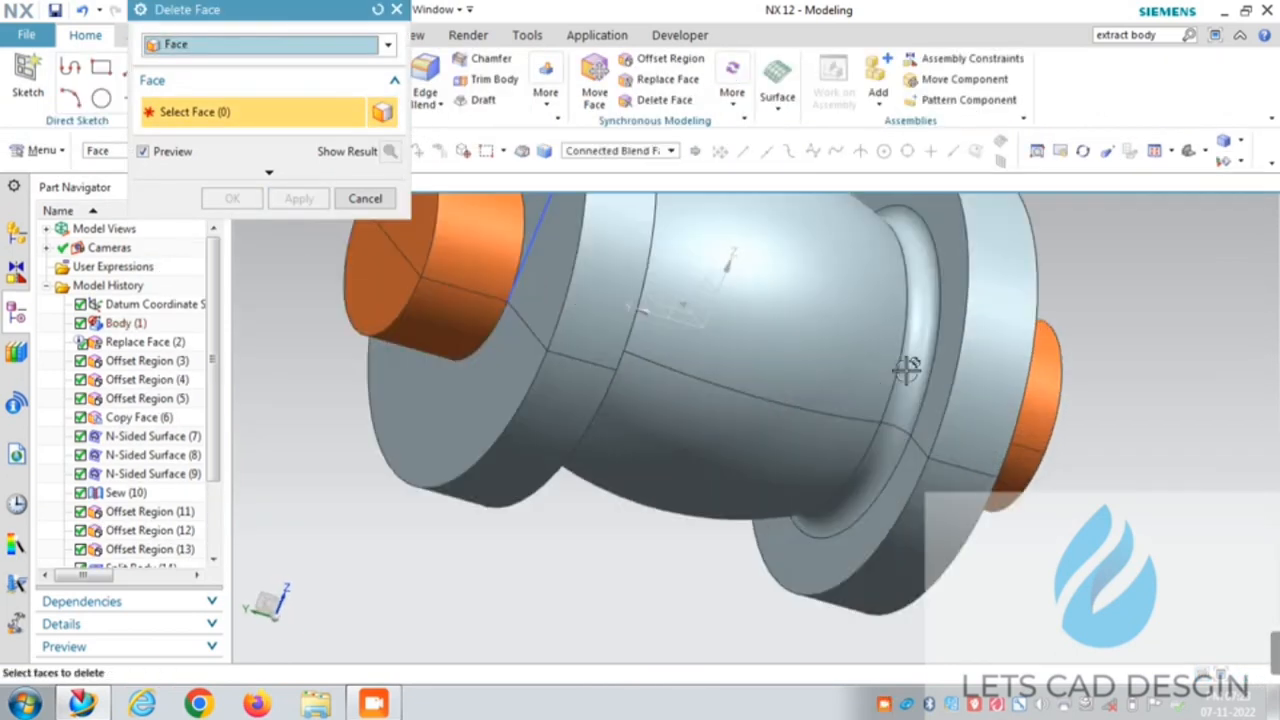
pyautogui.click(909, 381)
pyautogui.click(312, 199)
# Step: Delete the lower-half blend face between the valve body's bulge and the +Y end flange
pyautogui.scroll(-2, 743, 448)
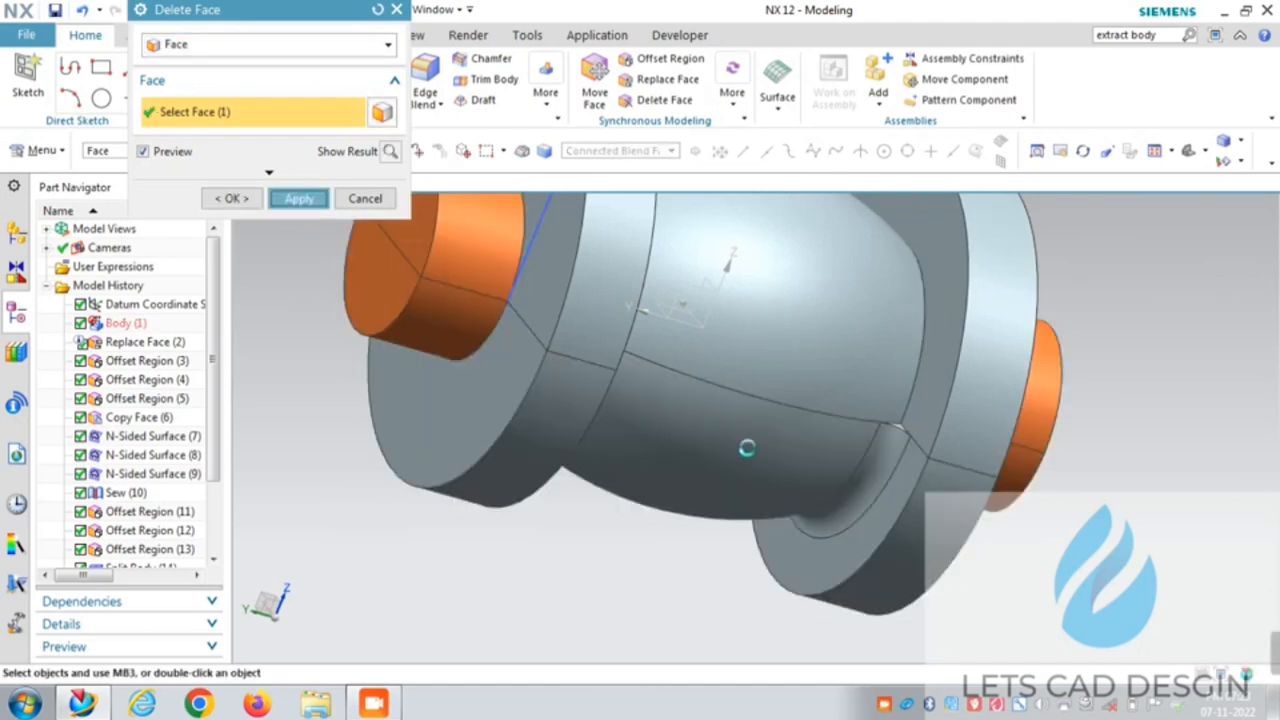
pyautogui.moveTo(1053, 367); pyautogui.dragTo(1005, 391, button='middle')
pyautogui.moveTo(1013, 381); pyautogui.dragTo(978, 368, button='middle')
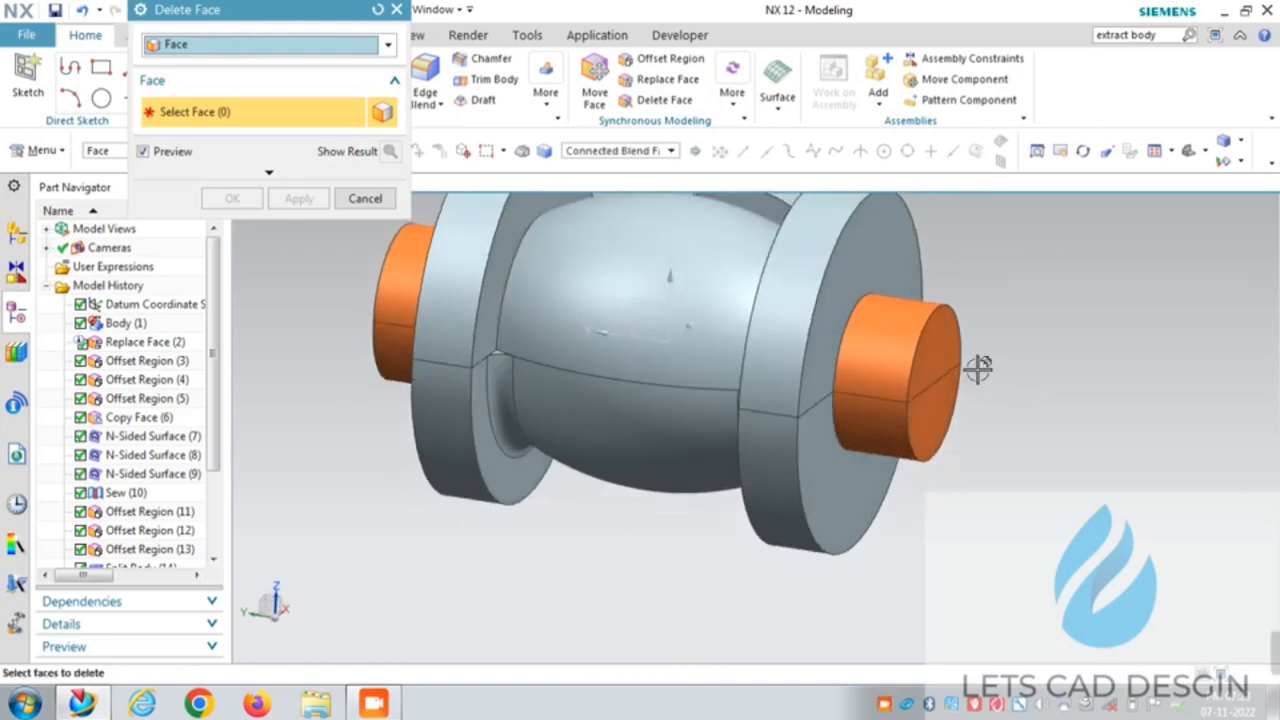
pyautogui.click(500, 378)
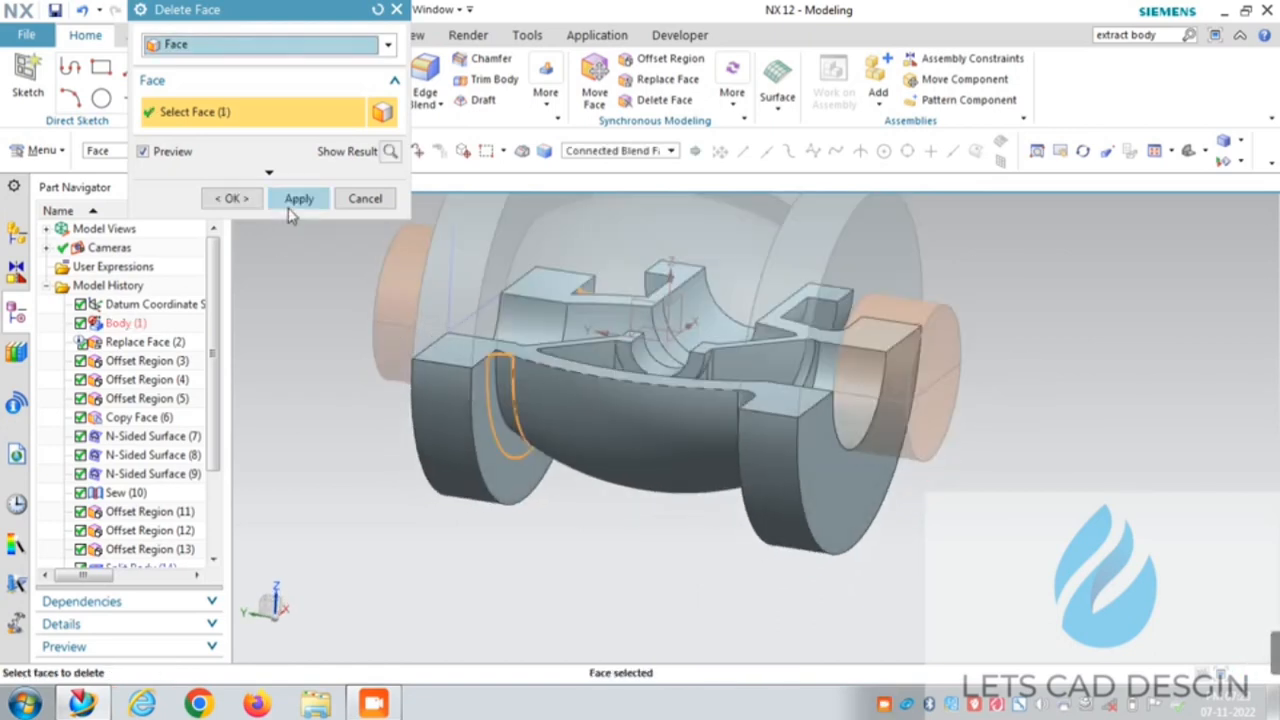
pyautogui.click(291, 207)
pyautogui.moveTo(529, 449)
pyautogui.mouseDown(button='middle')
pyautogui.moveTo(371, 443)
pyautogui.moveTo(401, 420)
pyautogui.mouseUp(button='middle')
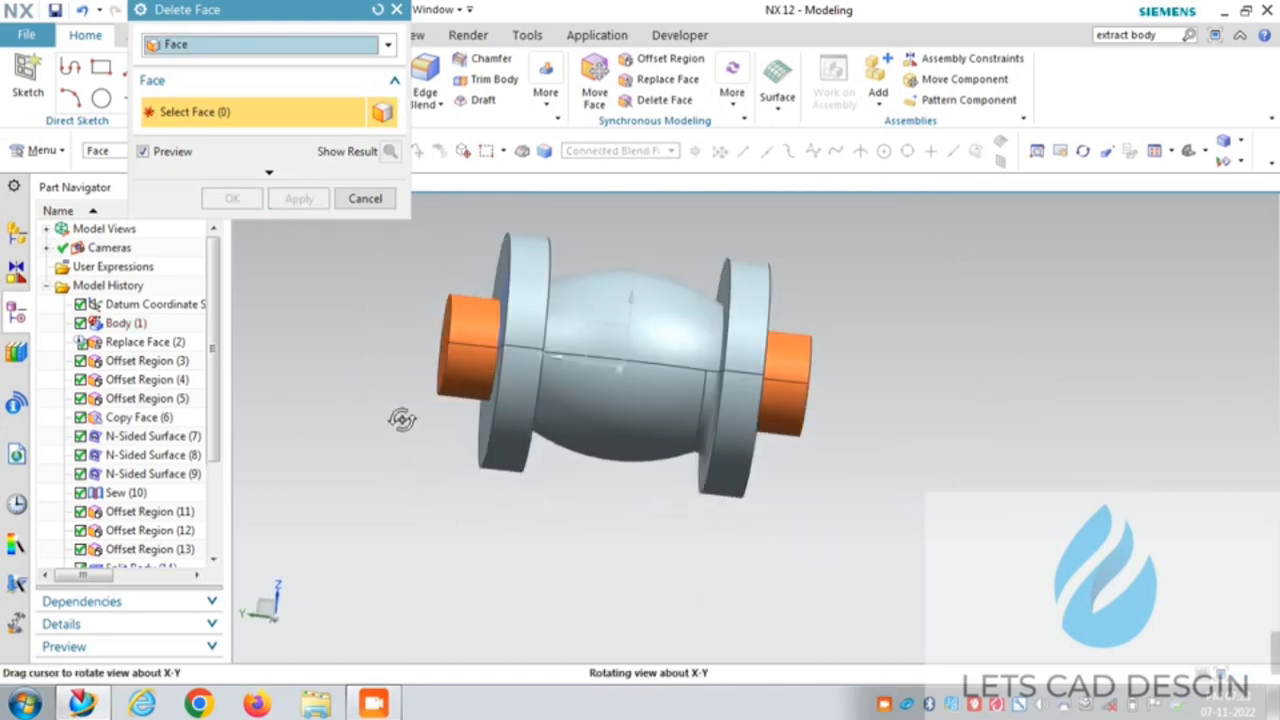
pyautogui.scroll(1, 707, 449)
pyautogui.click(713, 398)
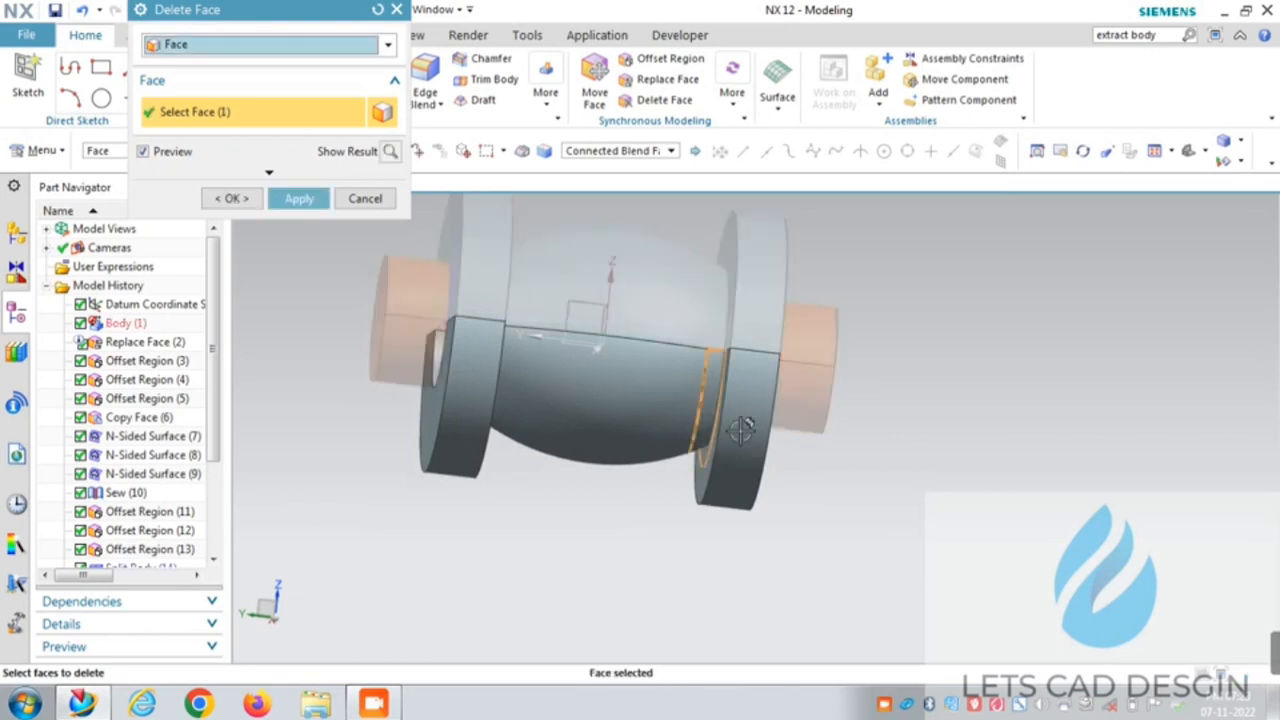
pyautogui.middleClick(314, 206)
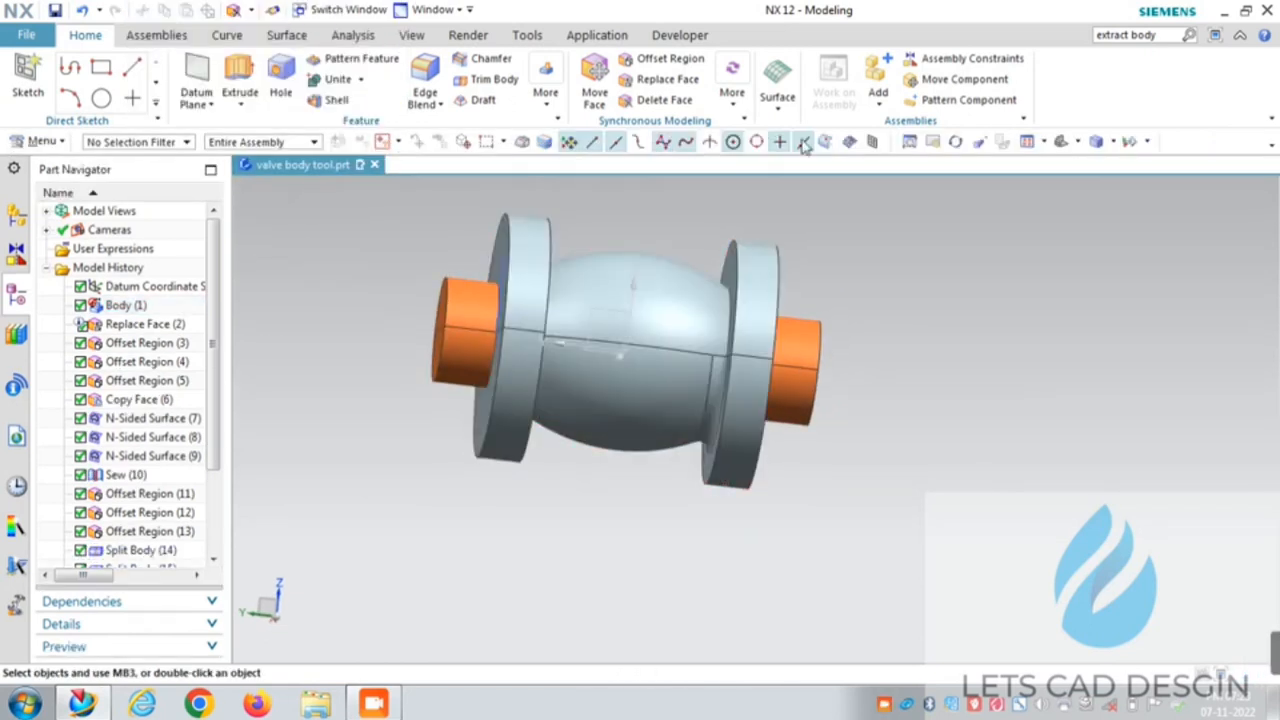
# Step: Use Delete Face to remove the lower-half blend between the valve body's bulge and the -Y end flange, and close the command
pyautogui.click(650, 100)
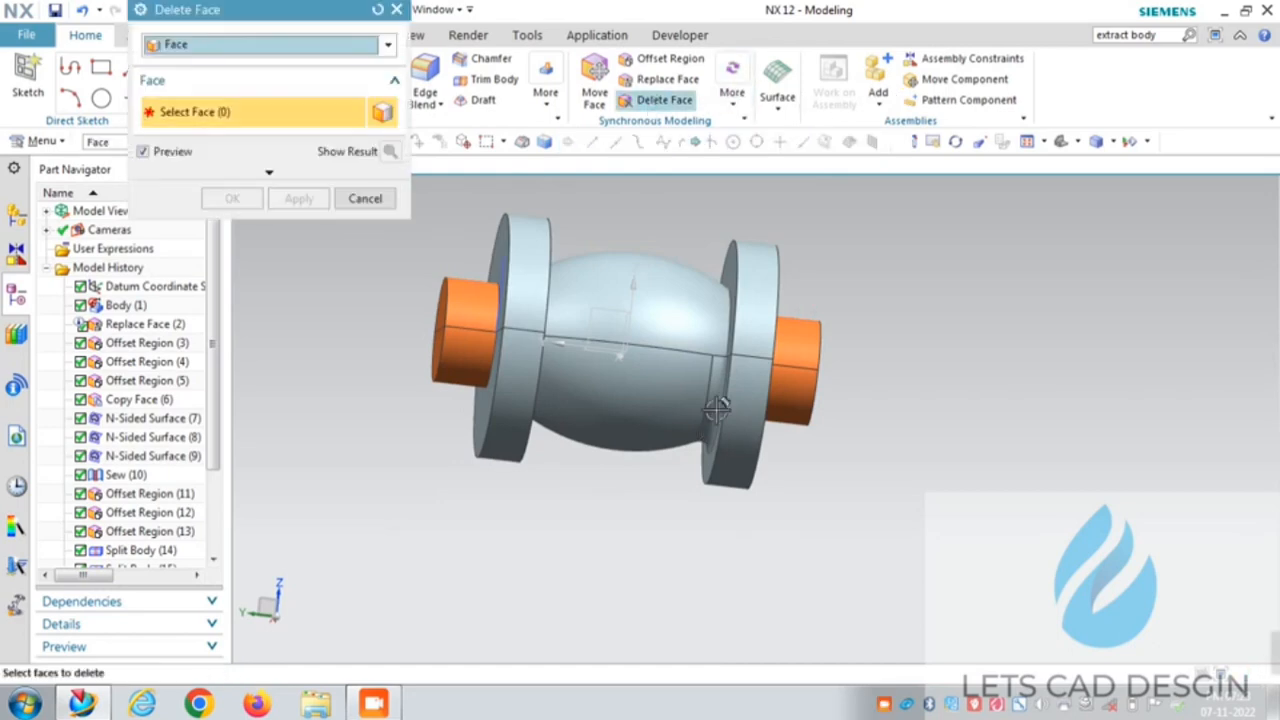
pyautogui.scroll(3, 714, 400)
pyautogui.click(714, 400)
pyautogui.click(299, 198)
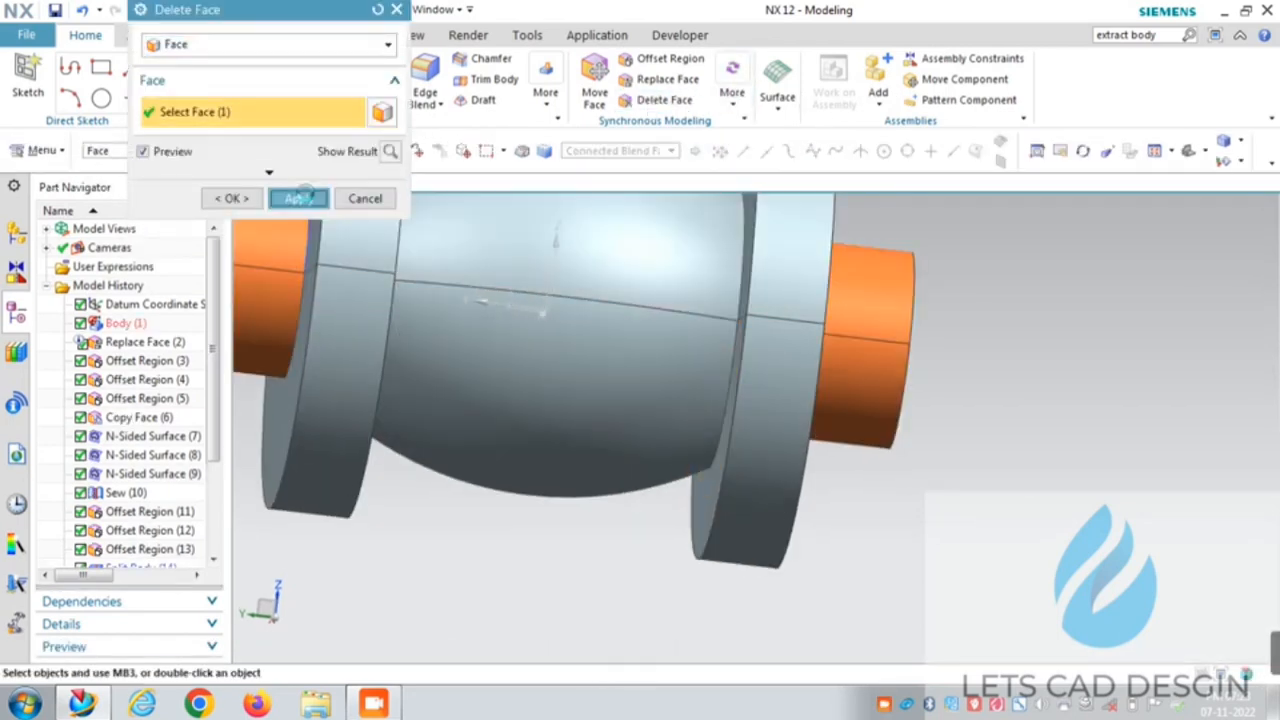
pyautogui.scroll(-5, 1057, 320)
pyautogui.moveTo(1074, 334); pyautogui.dragTo(663, 500, button='middle')
pyautogui.moveTo(863, 460); pyautogui.dragTo(897, 443, button='middle')
pyautogui.rightClick(931, 323)
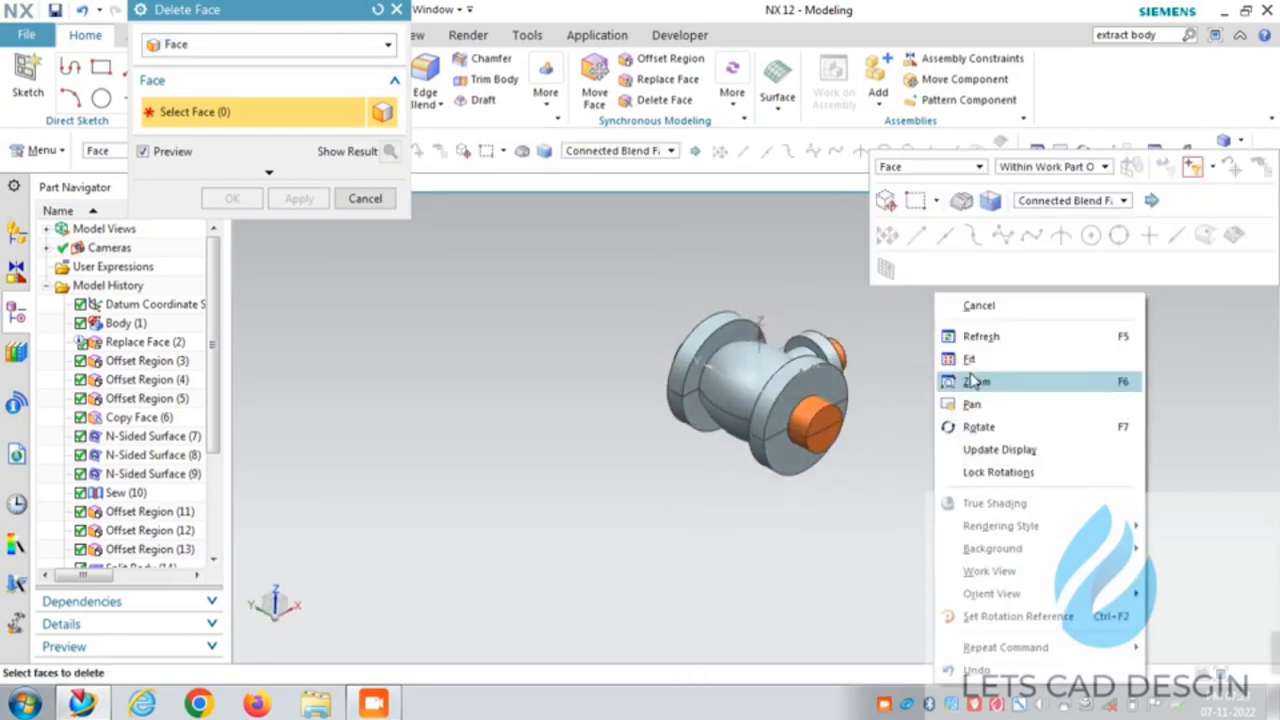
pyautogui.click(971, 363)
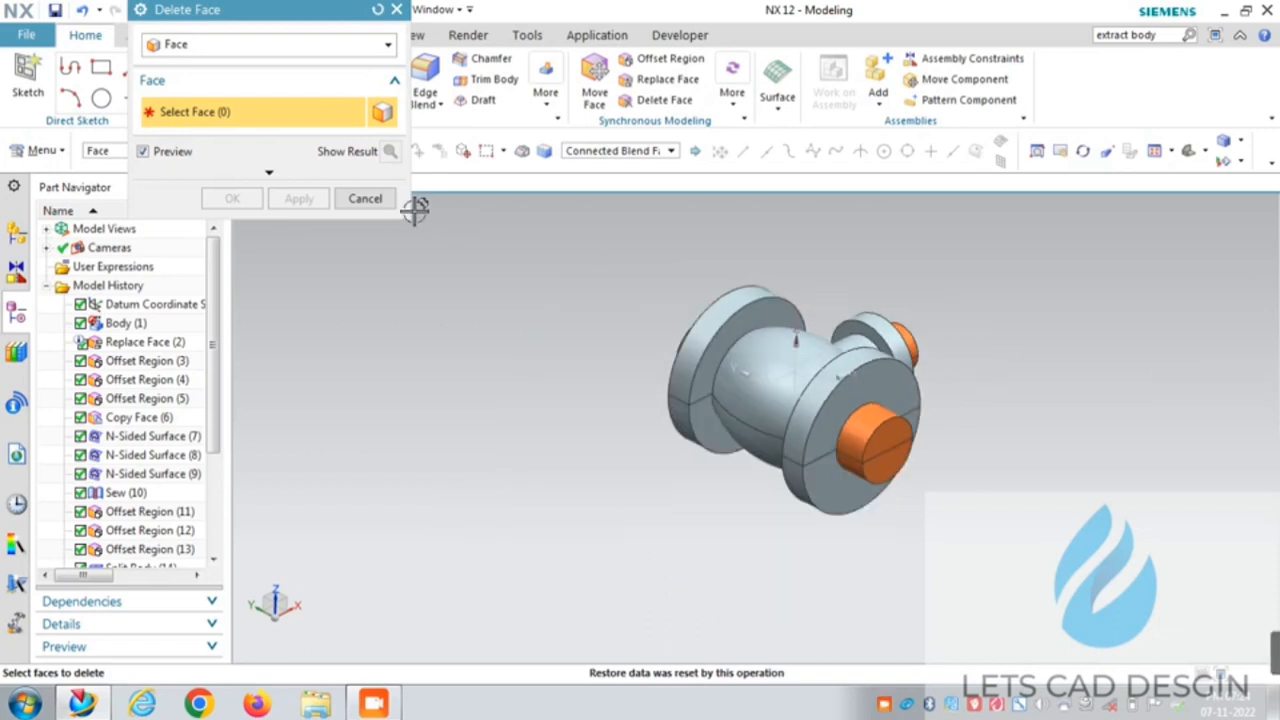
pyautogui.click(378, 200)
# Step: Delete the leftover sketch line beside the core print on the outer face of the +Y end flange
pyautogui.moveTo(434, 391); pyautogui.dragTo(481, 370, button='middle')
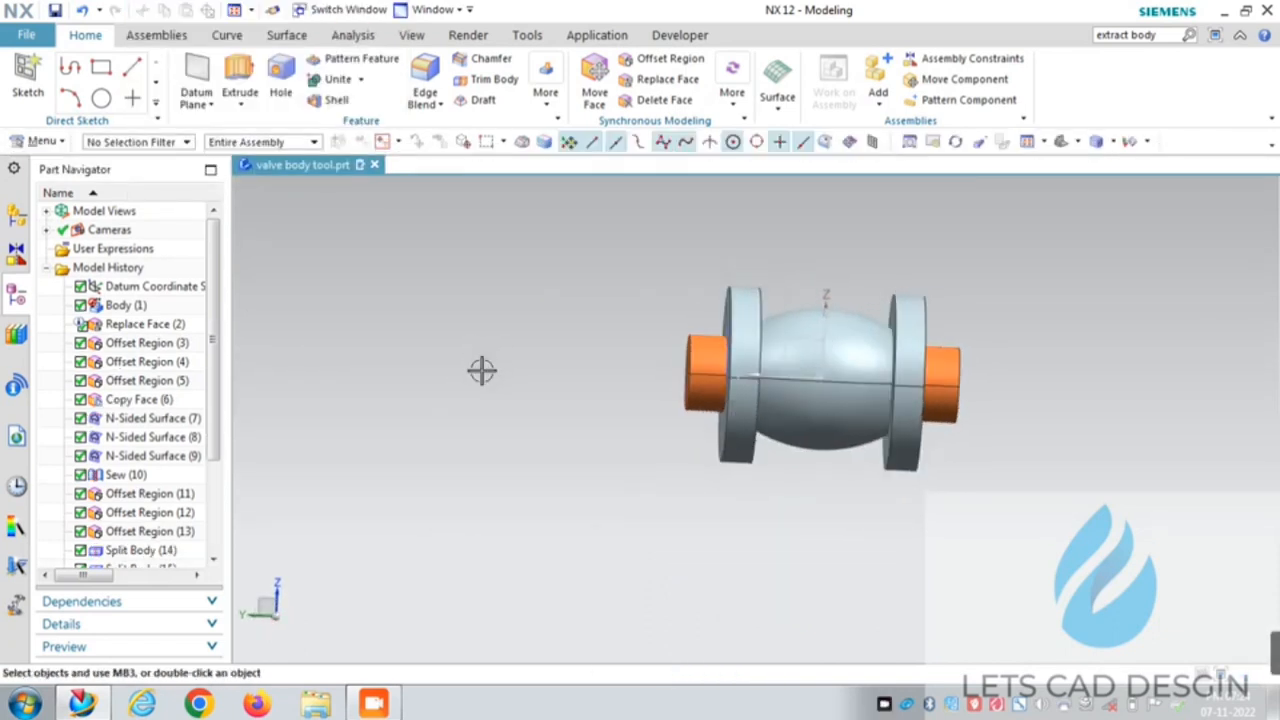
pyautogui.scroll(-1, 738, 375)
pyautogui.moveTo(958, 386); pyautogui.dragTo(969, 383, button='middle')
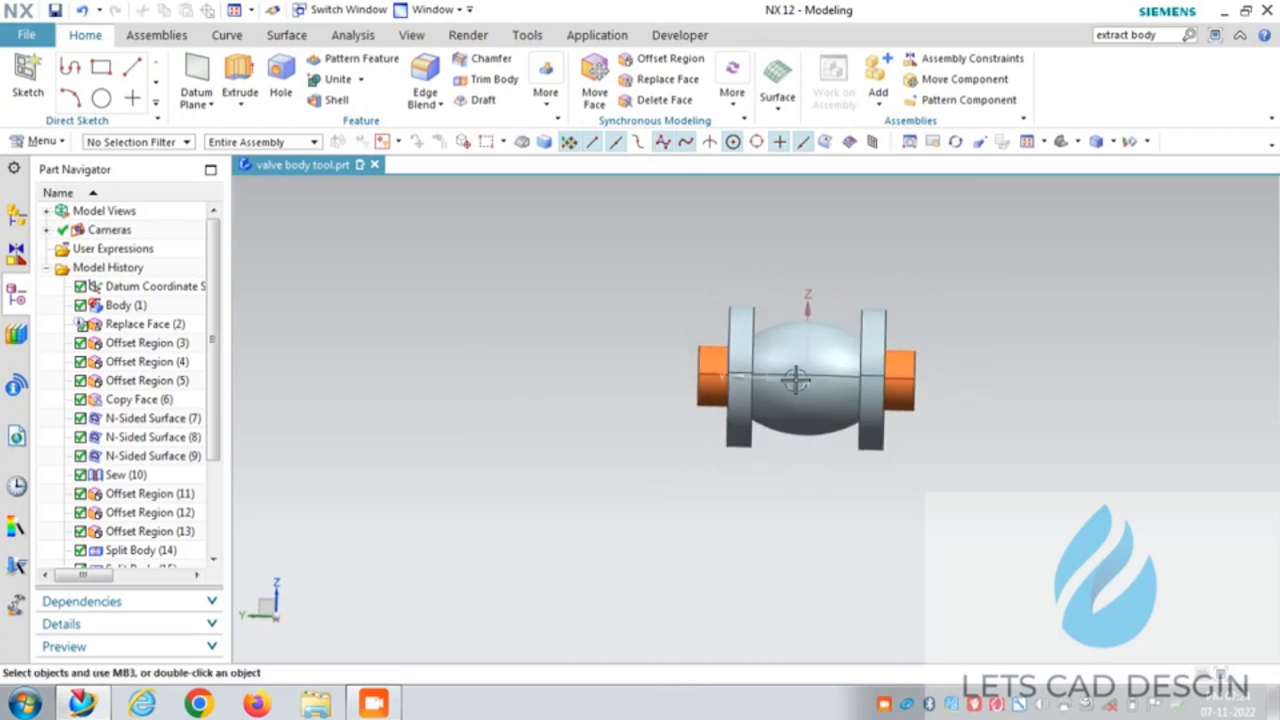
pyautogui.scroll(5, 793, 380)
pyautogui.scroll(-2, 793, 380)
pyautogui.moveTo(1077, 263); pyautogui.dragTo(1120, 300, button='middle')
pyautogui.scroll(2, 693, 378)
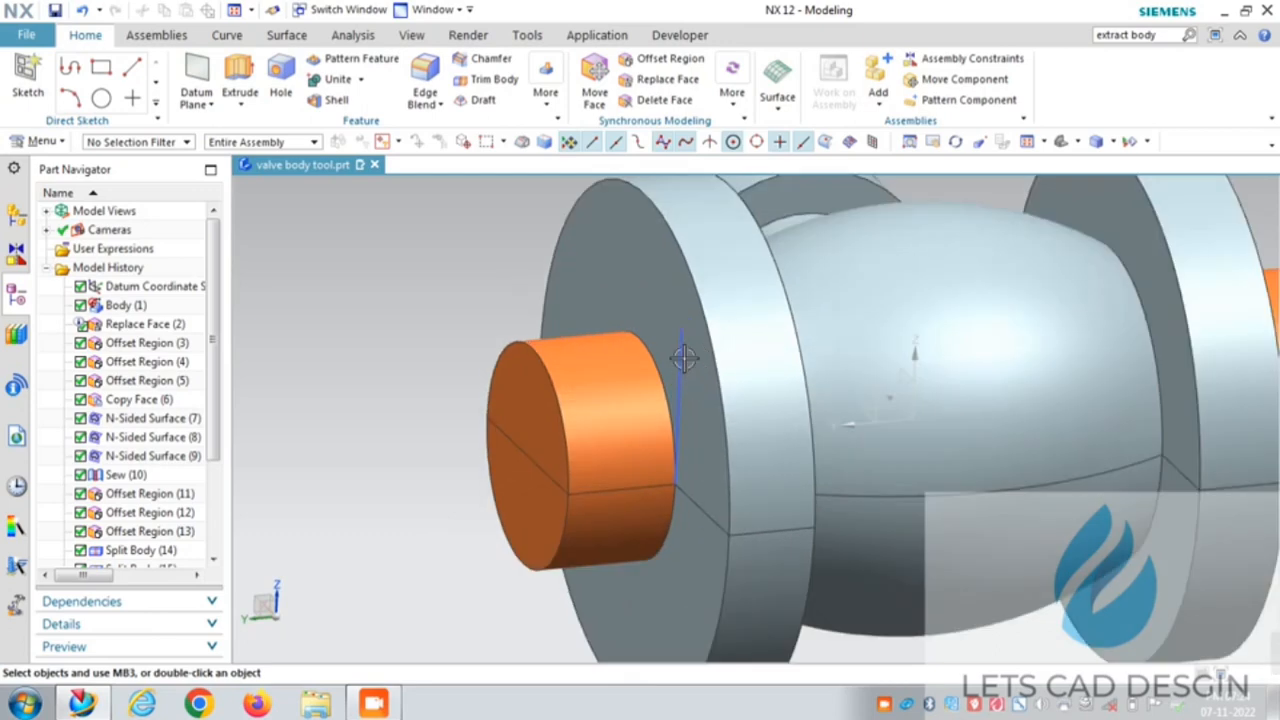
pyautogui.rightClick(683, 358)
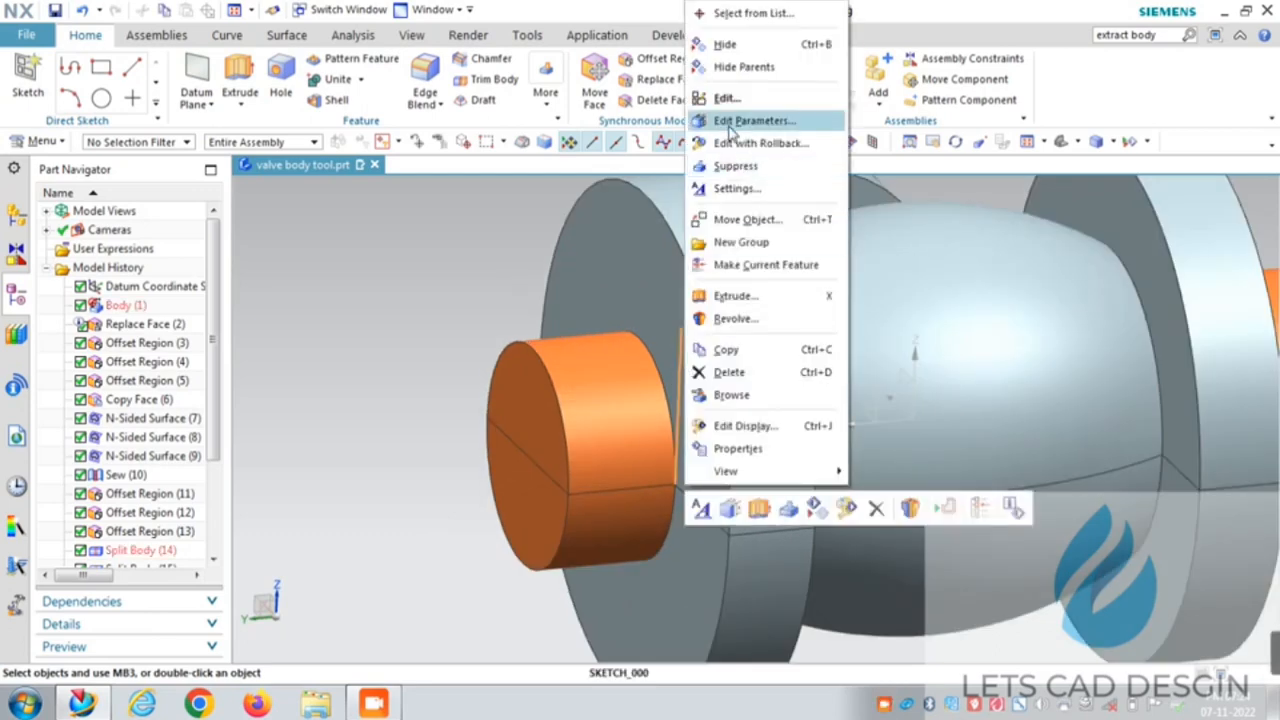
pyautogui.click(733, 372)
pyautogui.scroll(-5, 834, 386)
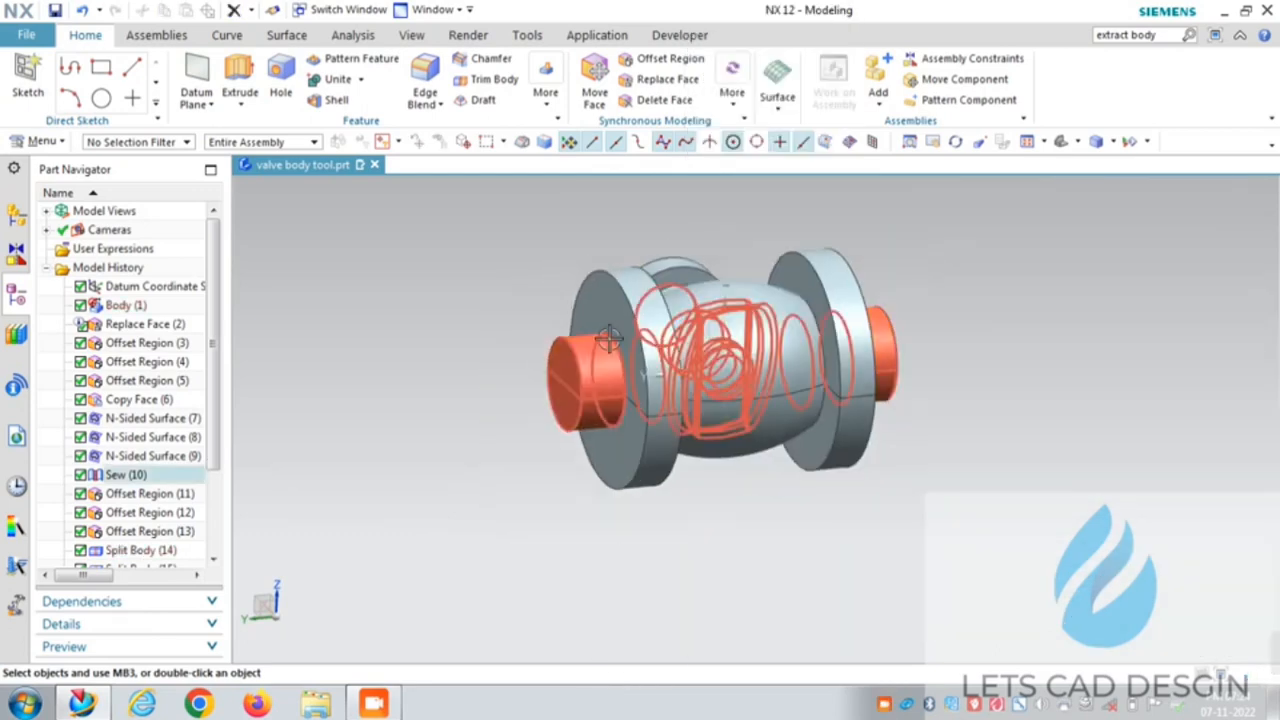
# Step: Draft the outer face of the upper half's +Y end flange by 2° along Z, keeping its parting-line edge stationary
pyautogui.click(483, 102)
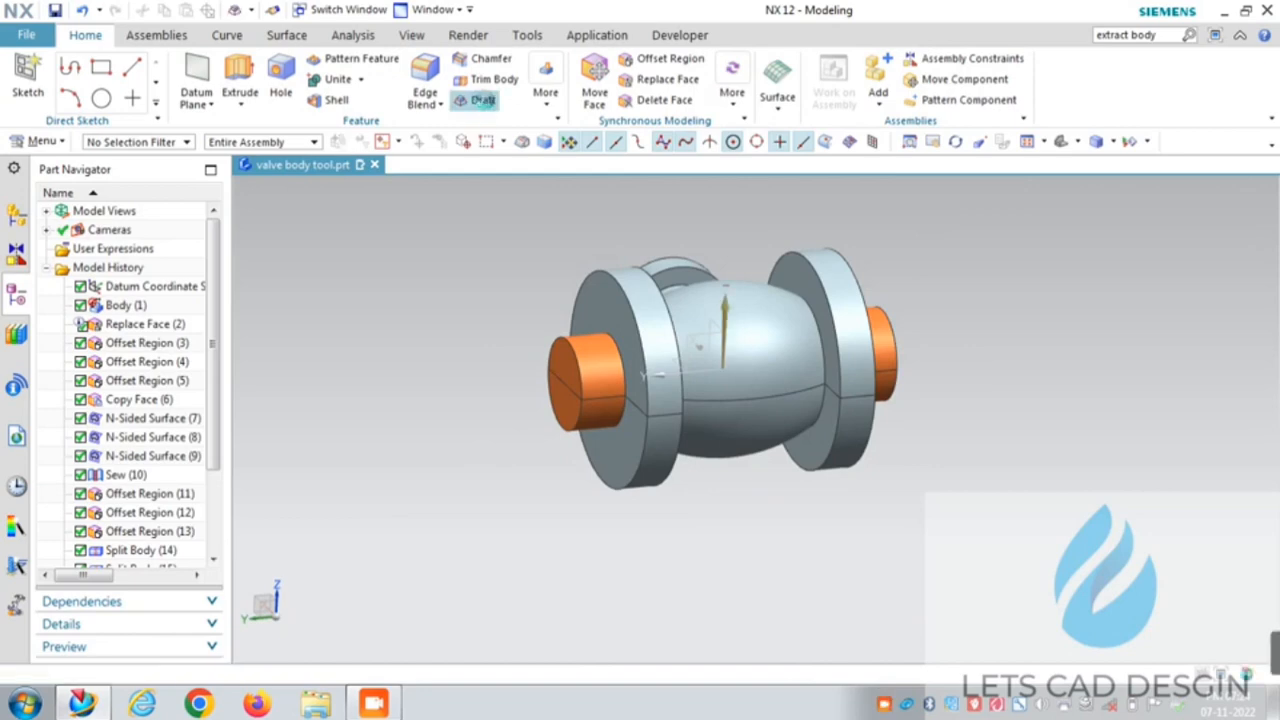
pyautogui.click(759, 369)
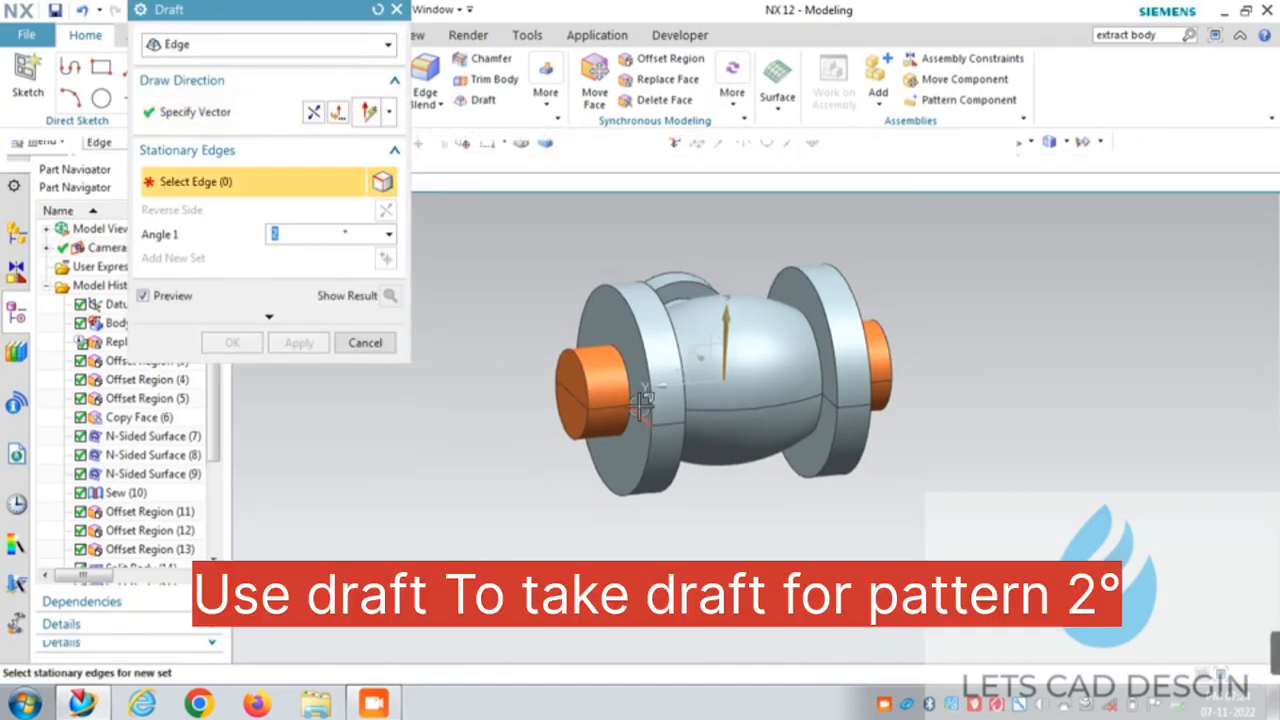
pyautogui.scroll(1, 630, 400)
pyautogui.click(640, 416)
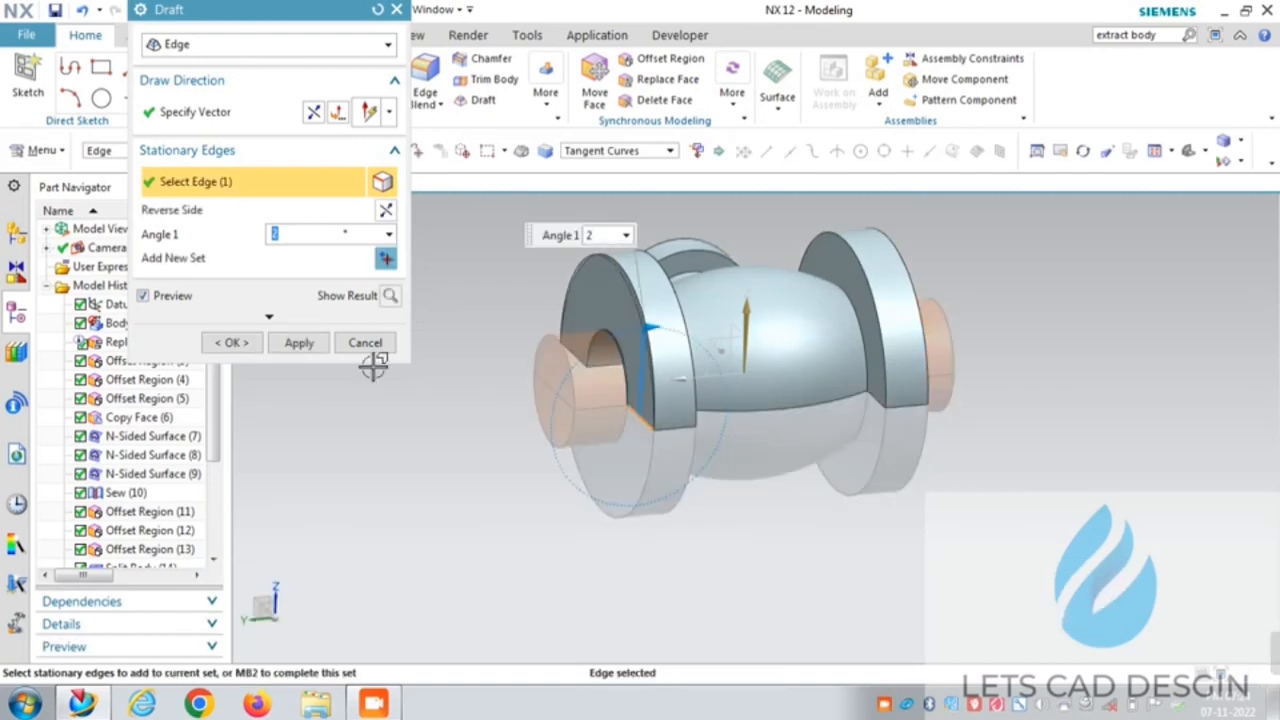
pyautogui.click(298, 343)
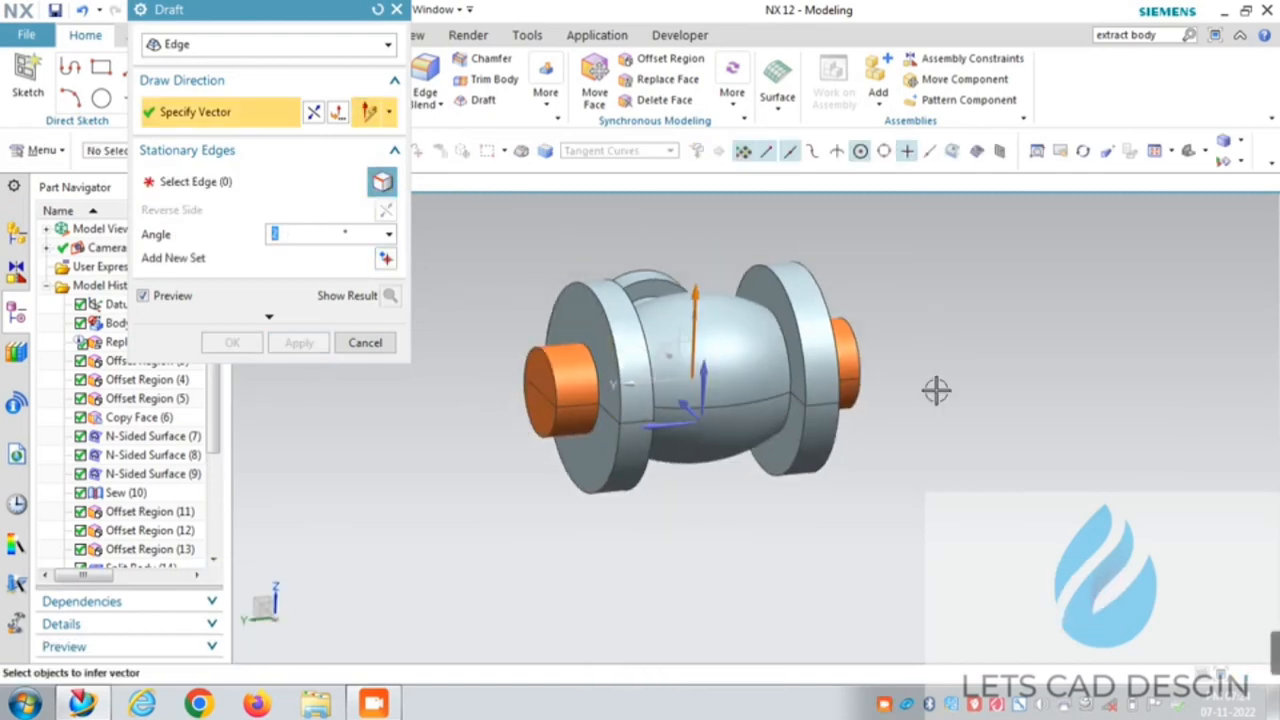
# Step: Apply a 2° draft to the inner face of the upper half's +Y end flange from its parting-line edge
pyautogui.moveTo(966, 372); pyautogui.dragTo(808, 380, button='middle')
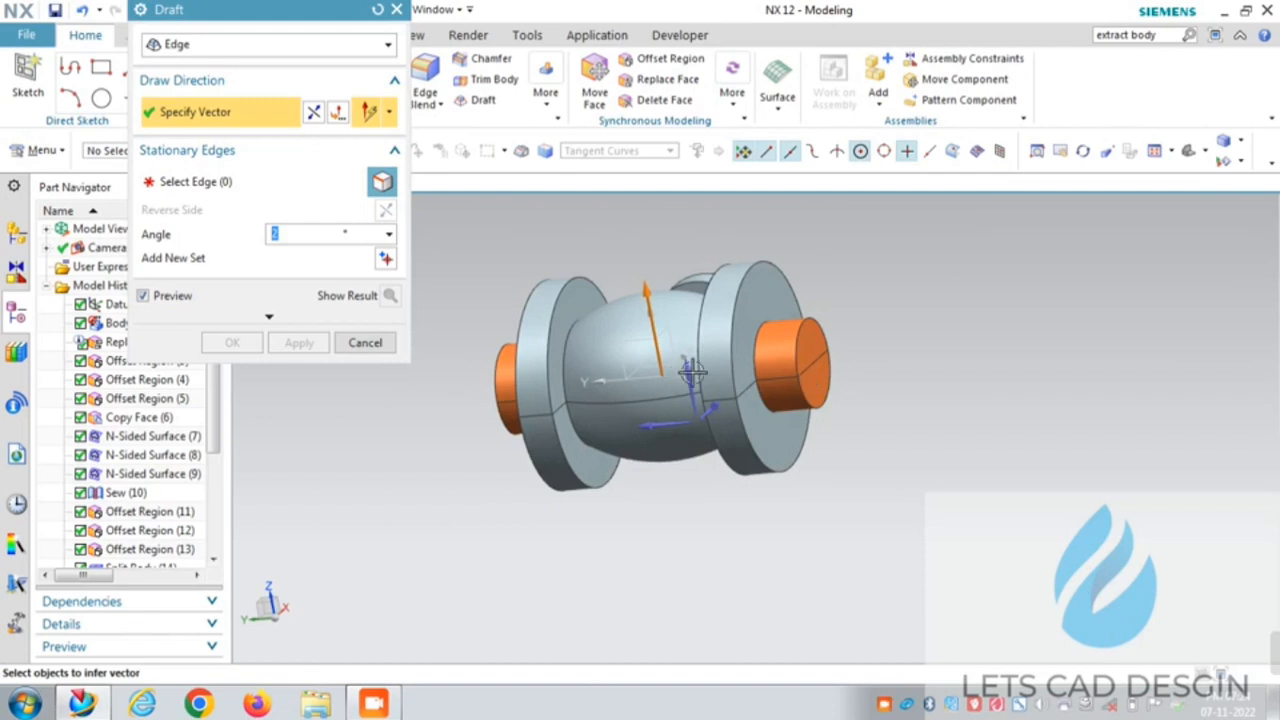
pyautogui.middleClick(613, 410)
pyautogui.scroll(6, 600, 410)
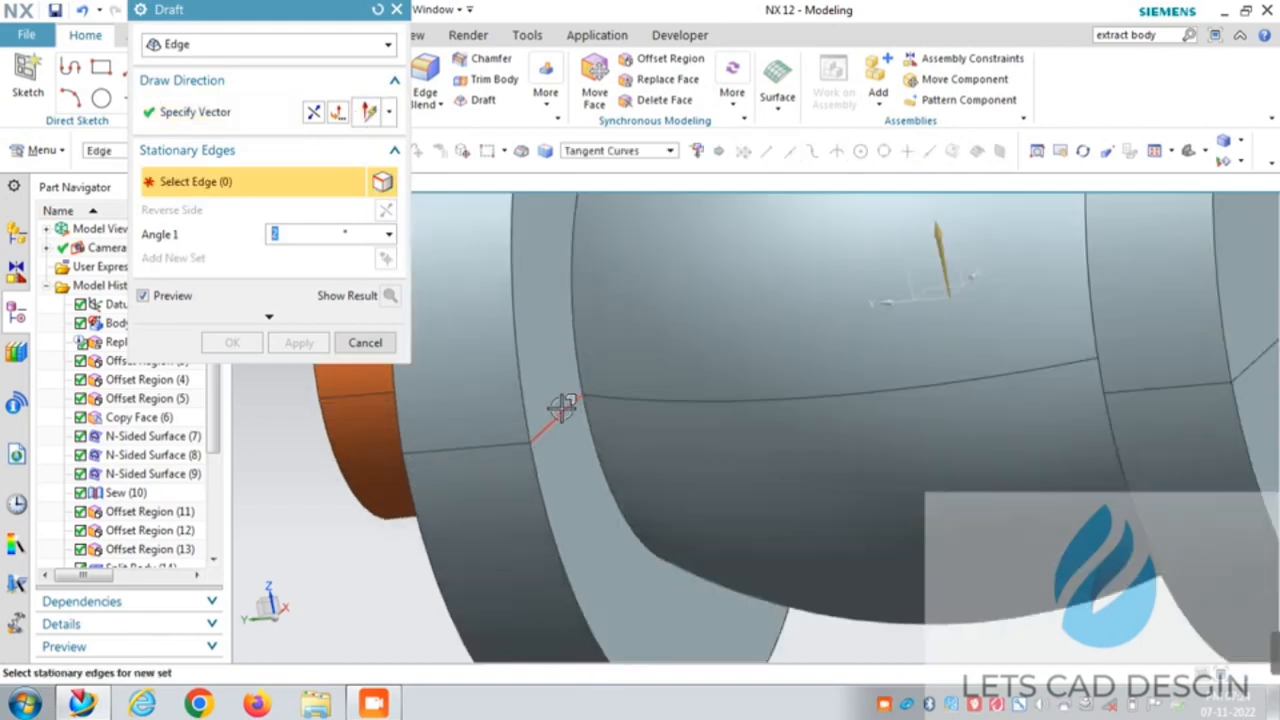
pyautogui.click(550, 425)
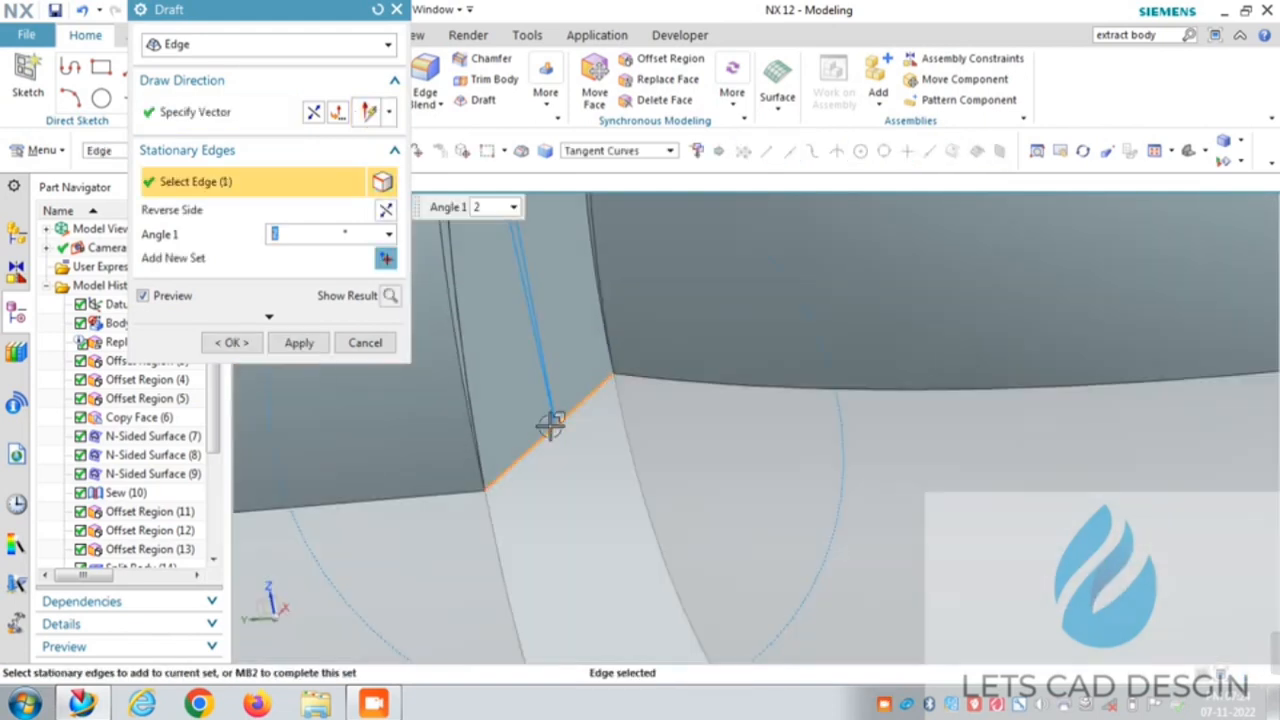
pyautogui.scroll(-8, 700, 410)
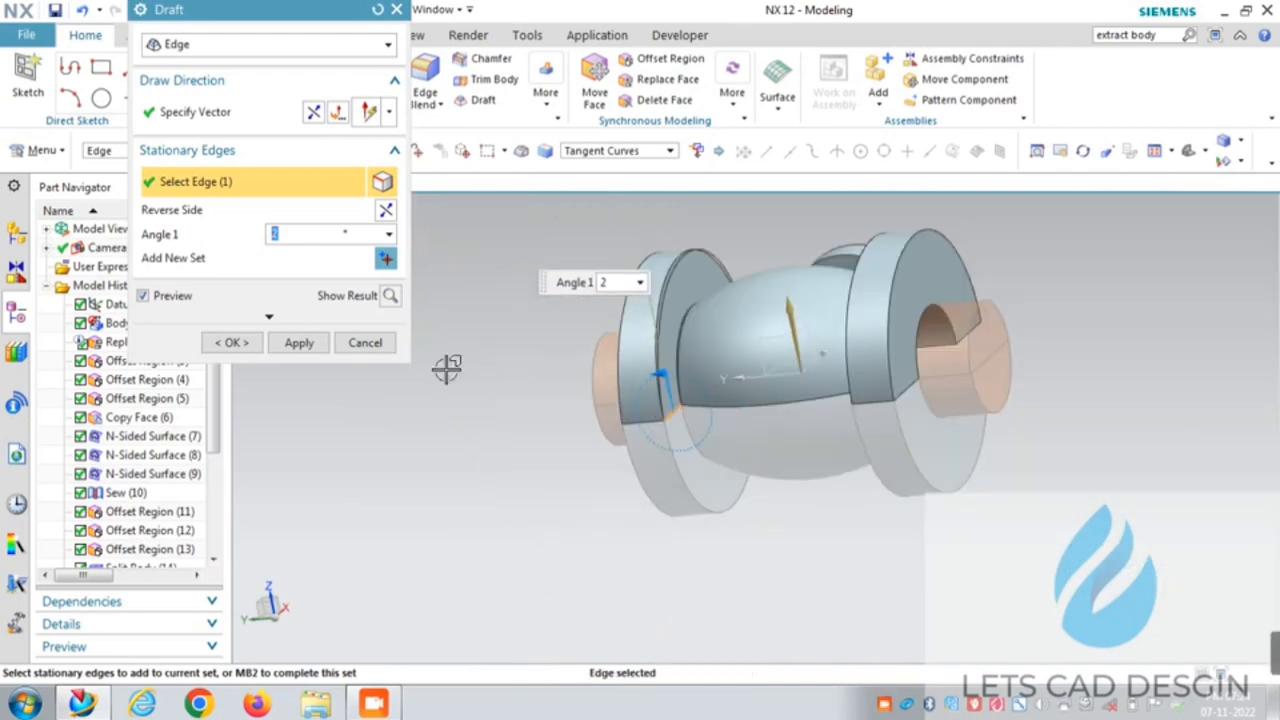
pyautogui.click(322, 343)
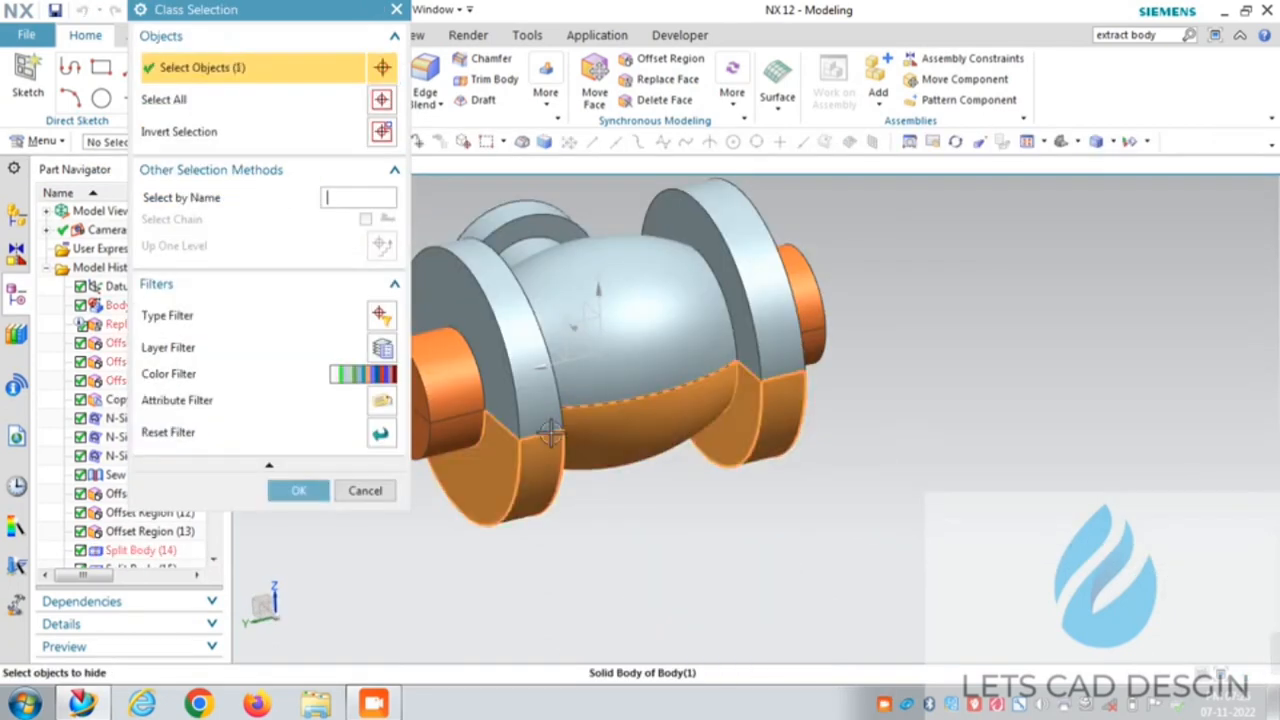
# Step: Hide the valve body's lower half and draft the inner face of the upper half's -Y end flange by 2° from its parting-line edge
pyautogui.click(297, 495)
pyautogui.scroll(-2, 775, 476)
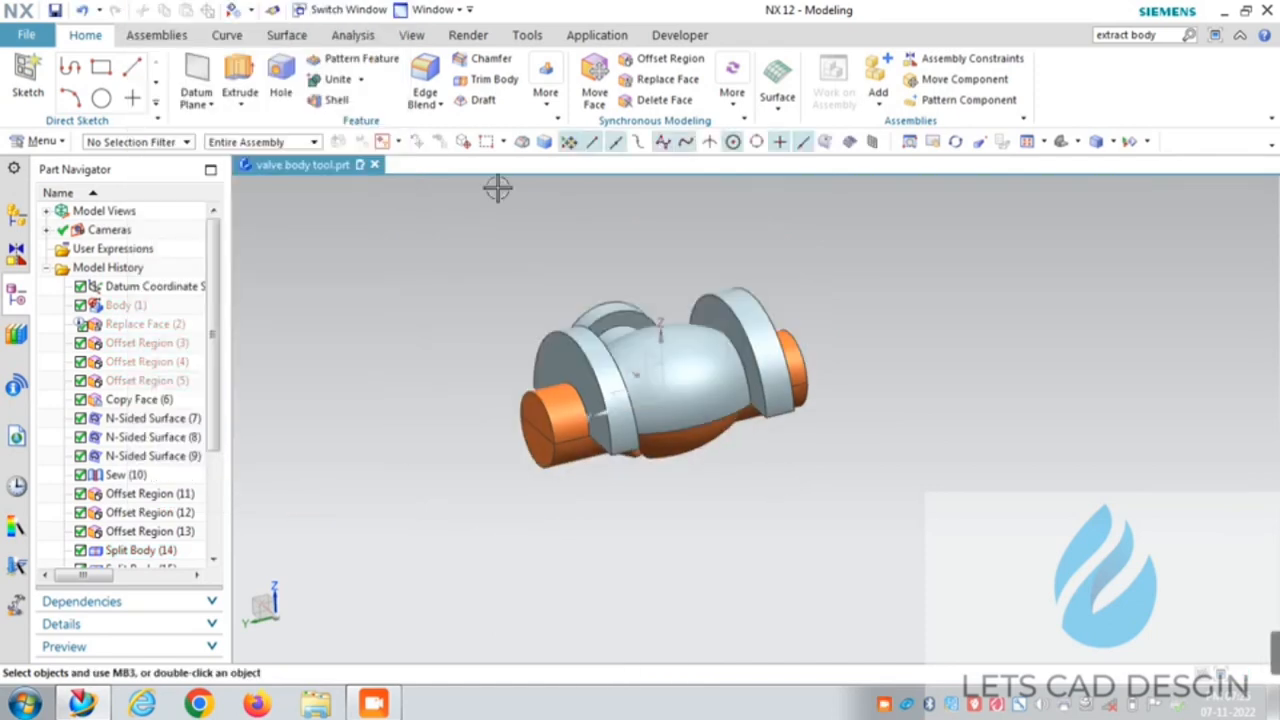
pyautogui.click(472, 100)
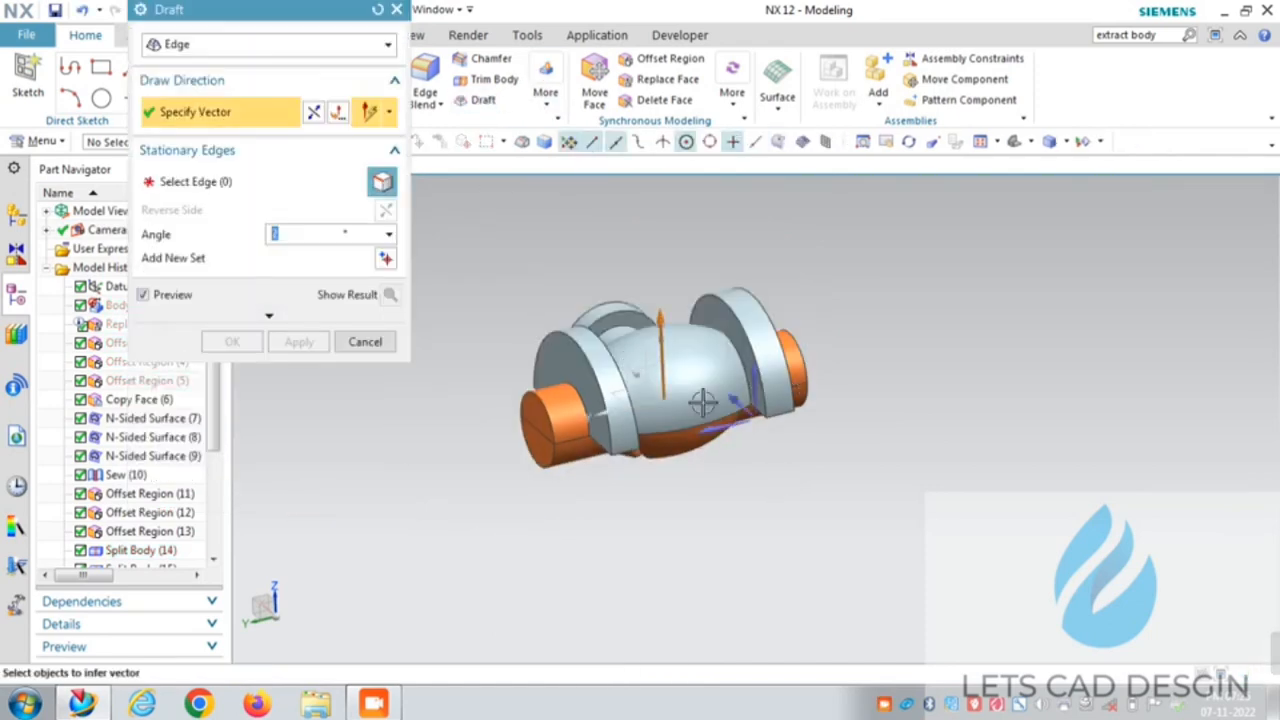
pyautogui.middleClick(762, 375)
pyautogui.scroll(2, 762, 400)
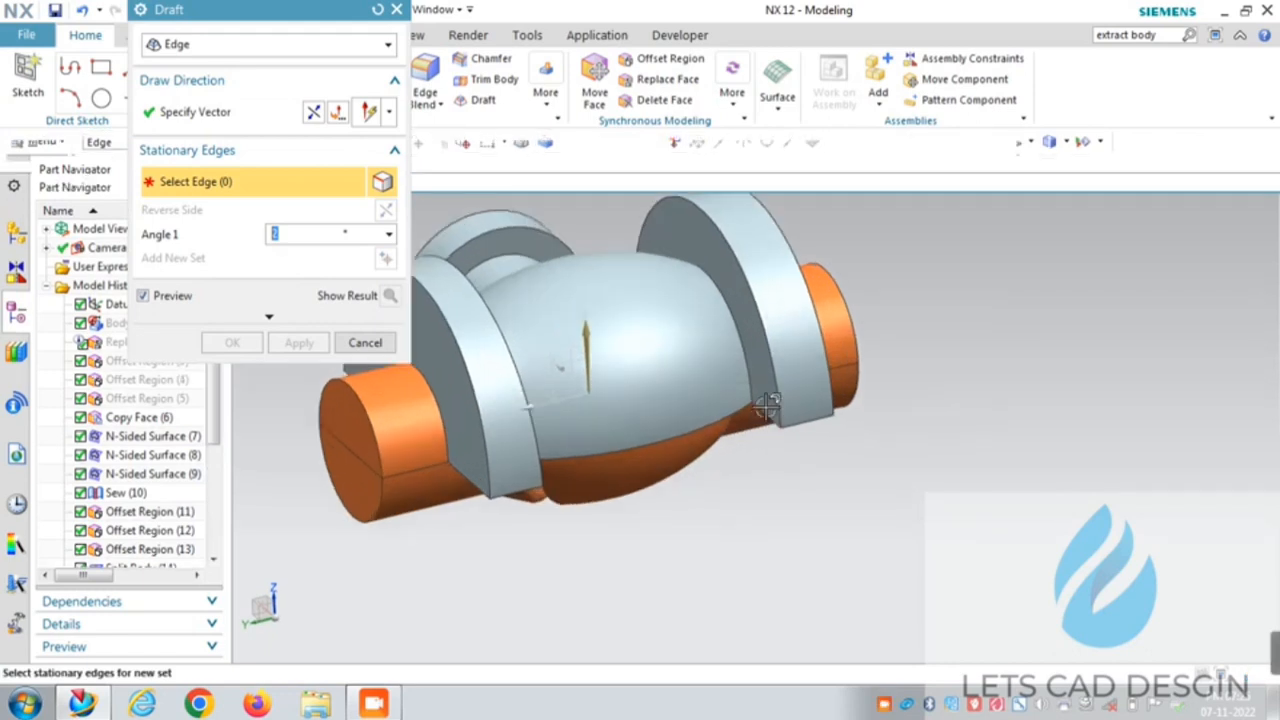
pyautogui.click(762, 412)
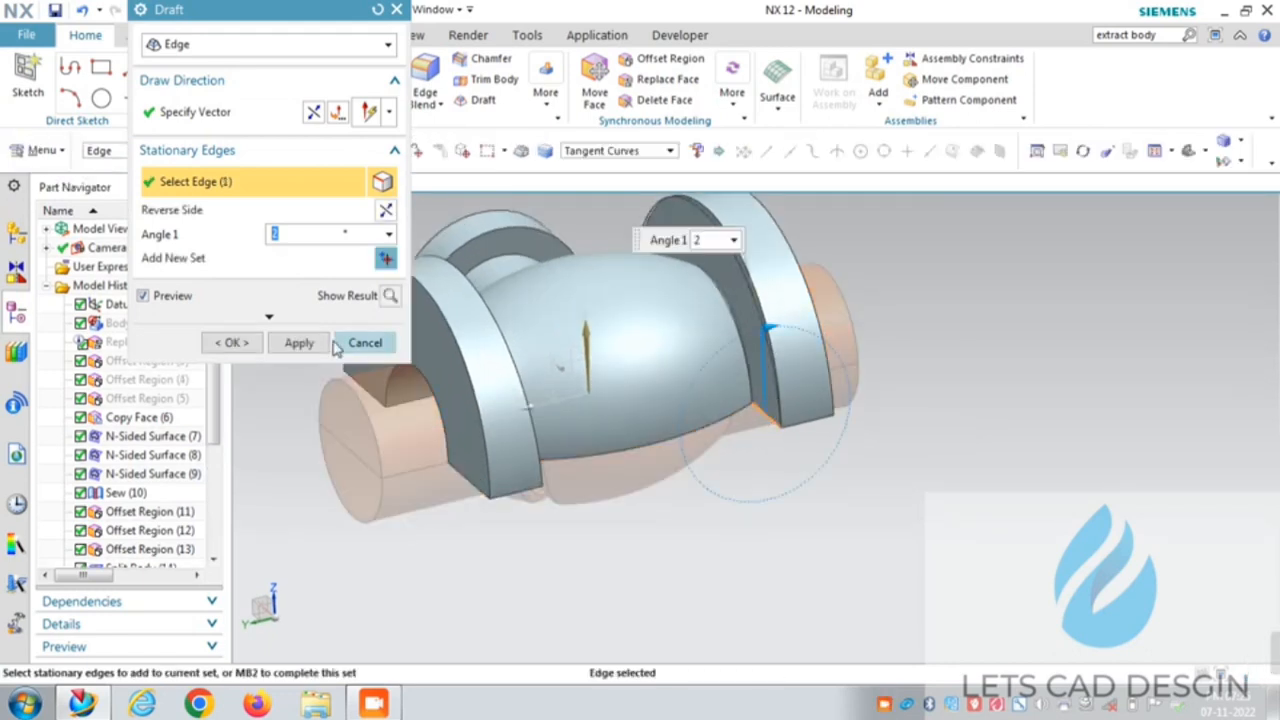
pyautogui.click(299, 343)
# Step: Apply a 2° draft to the outer face of the upper half's -Y end flange from its parting-line edge
pyautogui.moveTo(957, 371); pyautogui.dragTo(916, 395, button='middle')
pyautogui.middleClick(692, 415)
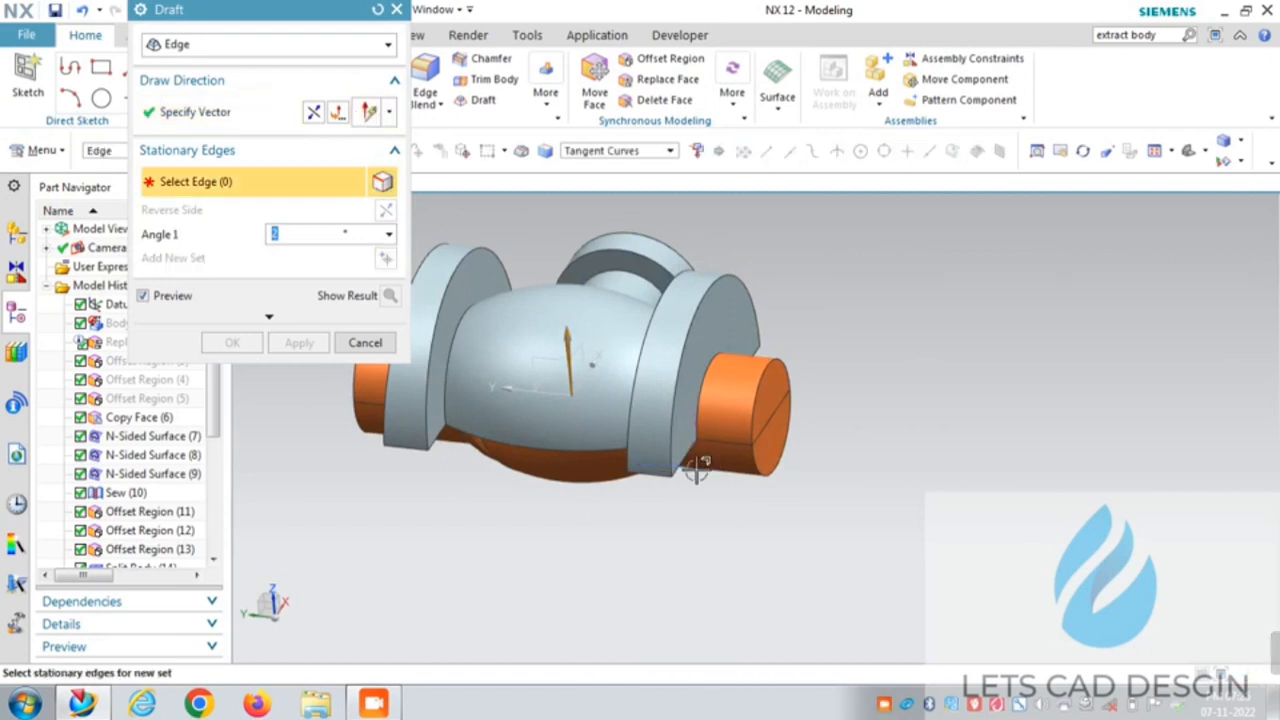
pyautogui.scroll(5, 688, 440)
pyautogui.click(676, 436)
pyautogui.scroll(-5, 697, 452)
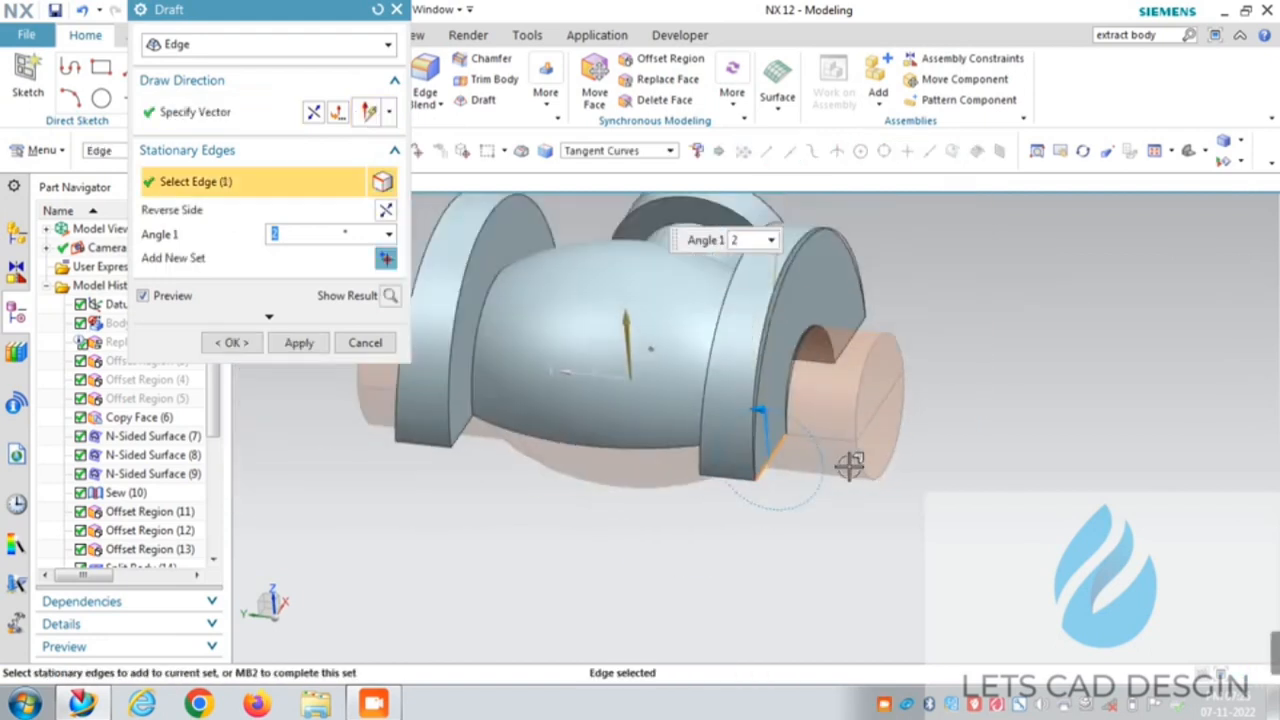
pyautogui.click(299, 343)
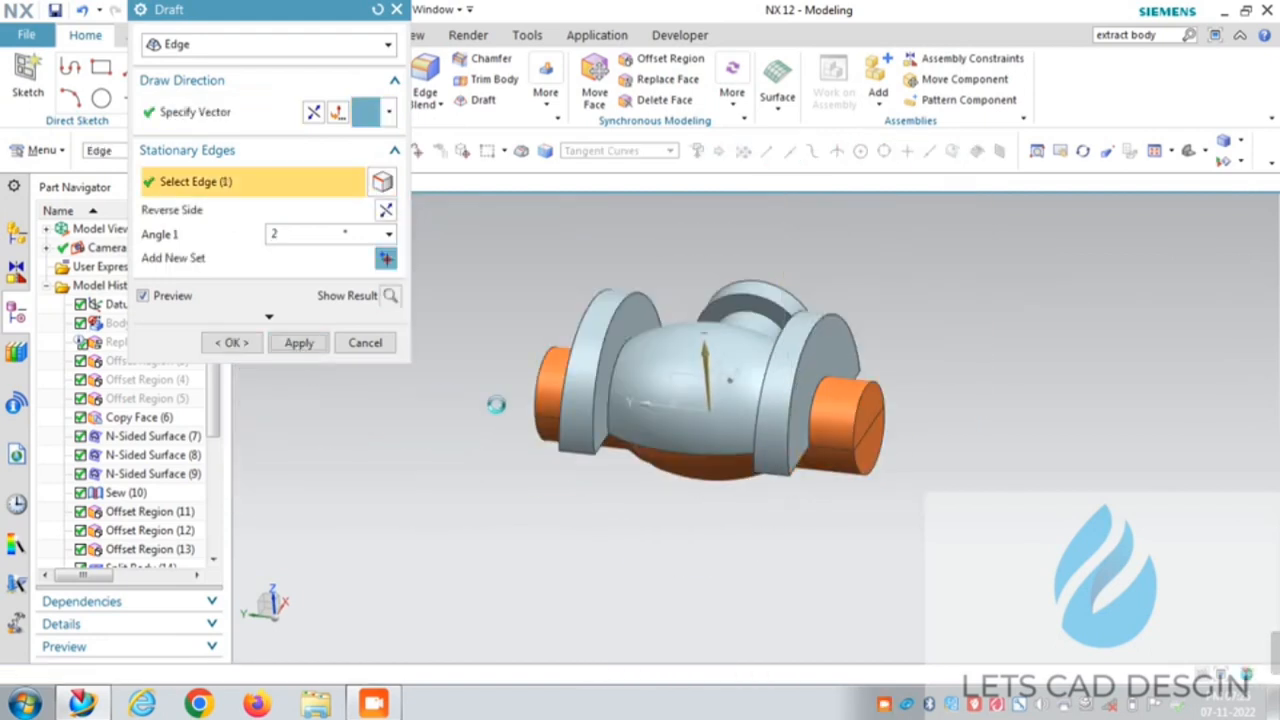
# Step: Draft the outer face of the smaller +X branch flange by 2° from its parting-line edge
pyautogui.scroll(-2, 903, 391)
pyautogui.moveTo(940, 310); pyautogui.dragTo(1020, 291, button='middle')
pyautogui.scroll(3, 1016, 298)
pyautogui.scroll(-2, 1016, 298)
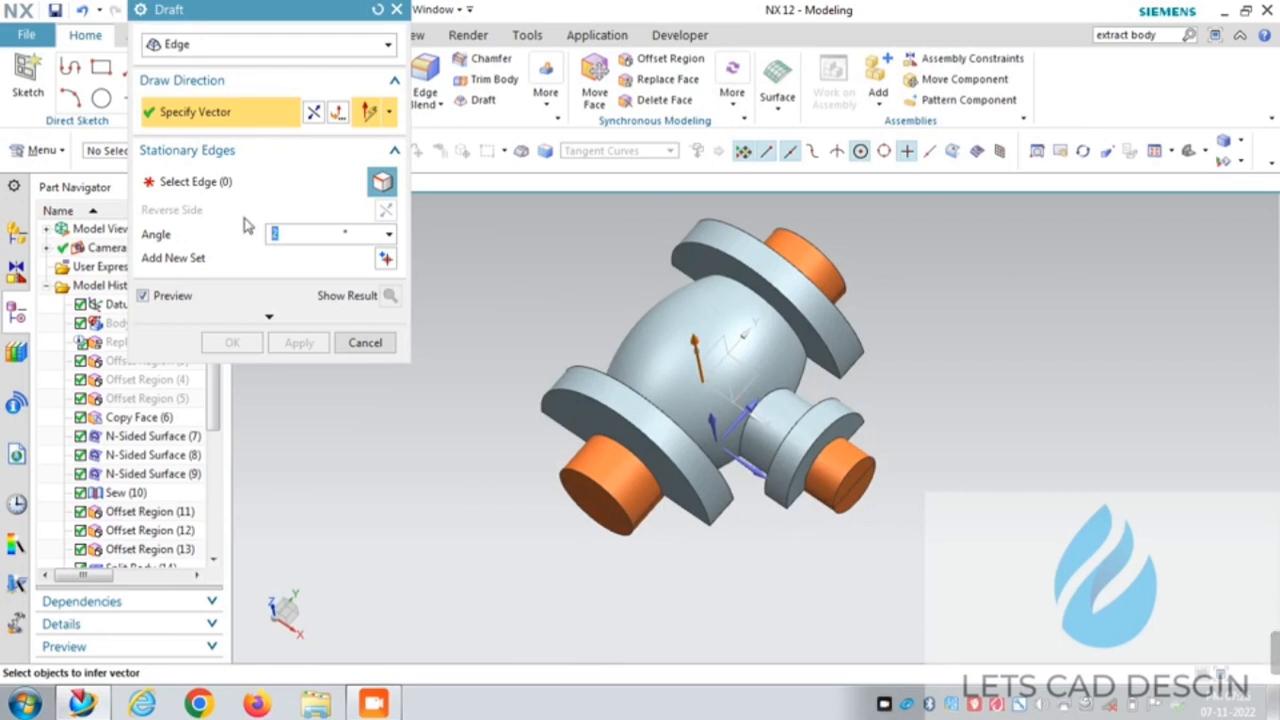
pyautogui.click(762, 478)
pyautogui.scroll(5, 806, 507)
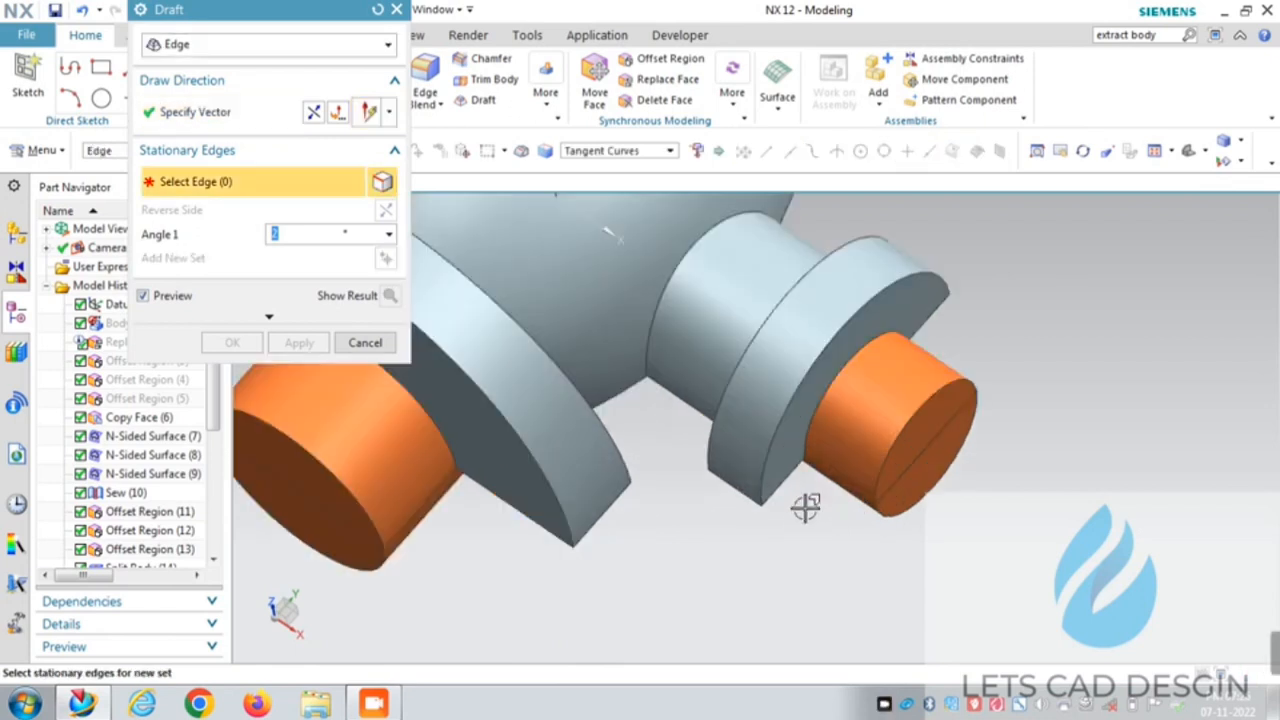
pyautogui.click(789, 480)
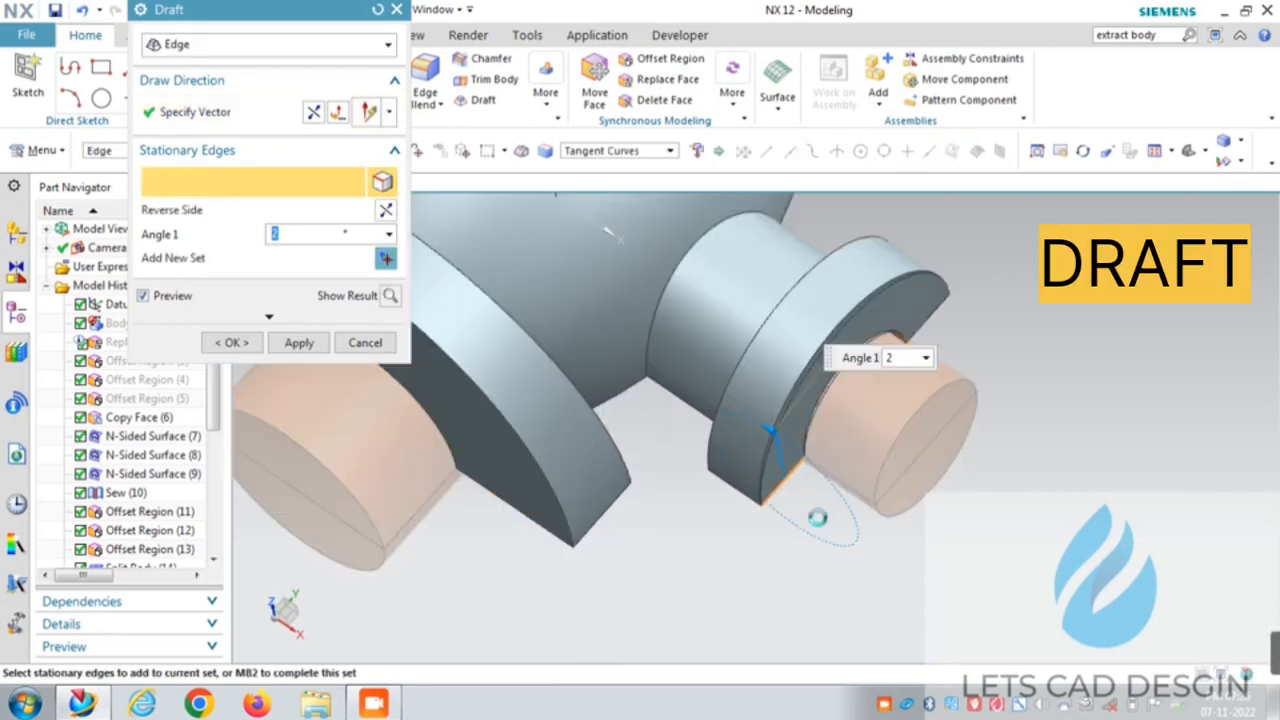
pyautogui.click(322, 343)
# Step: Draft the inner face of the smaller +X branch flange by 2°, keeping its parting-line edge stationary
pyautogui.moveTo(800, 500); pyautogui.dragTo(826, 483, button='middle')
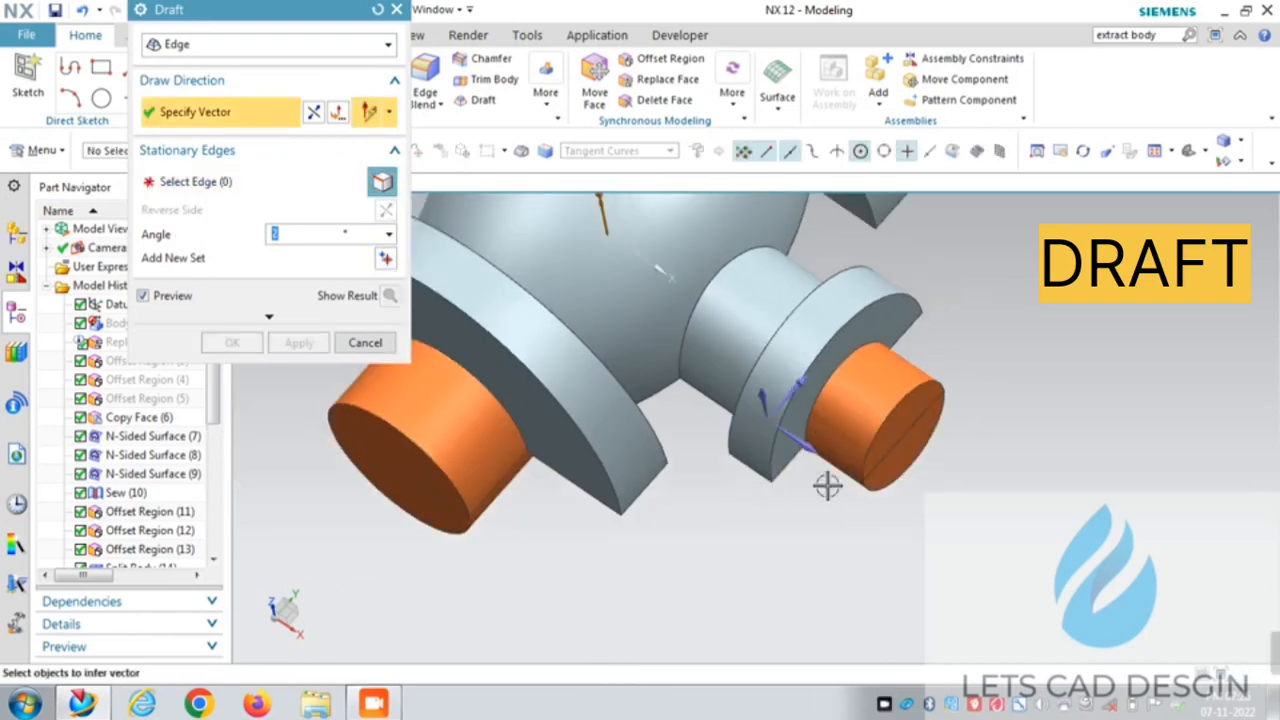
pyautogui.click(766, 390)
pyautogui.moveTo(986, 346); pyautogui.dragTo(1023, 277, button='middle')
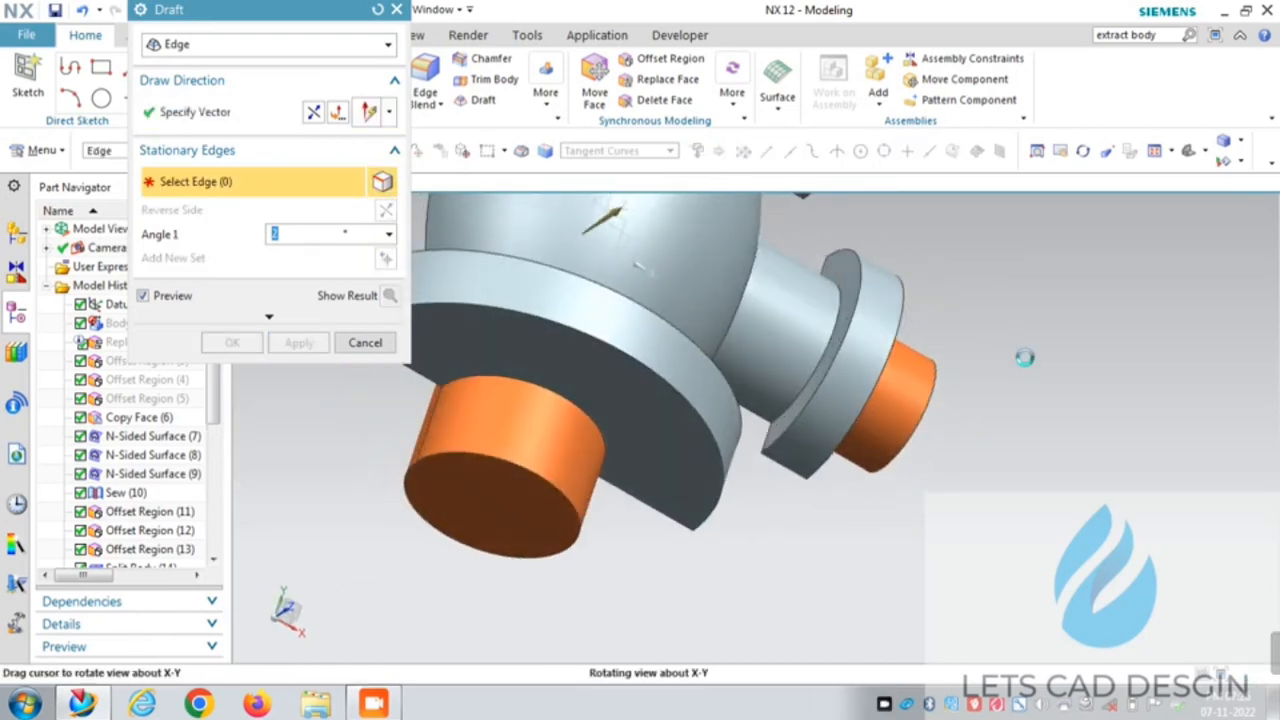
pyautogui.click(760, 438)
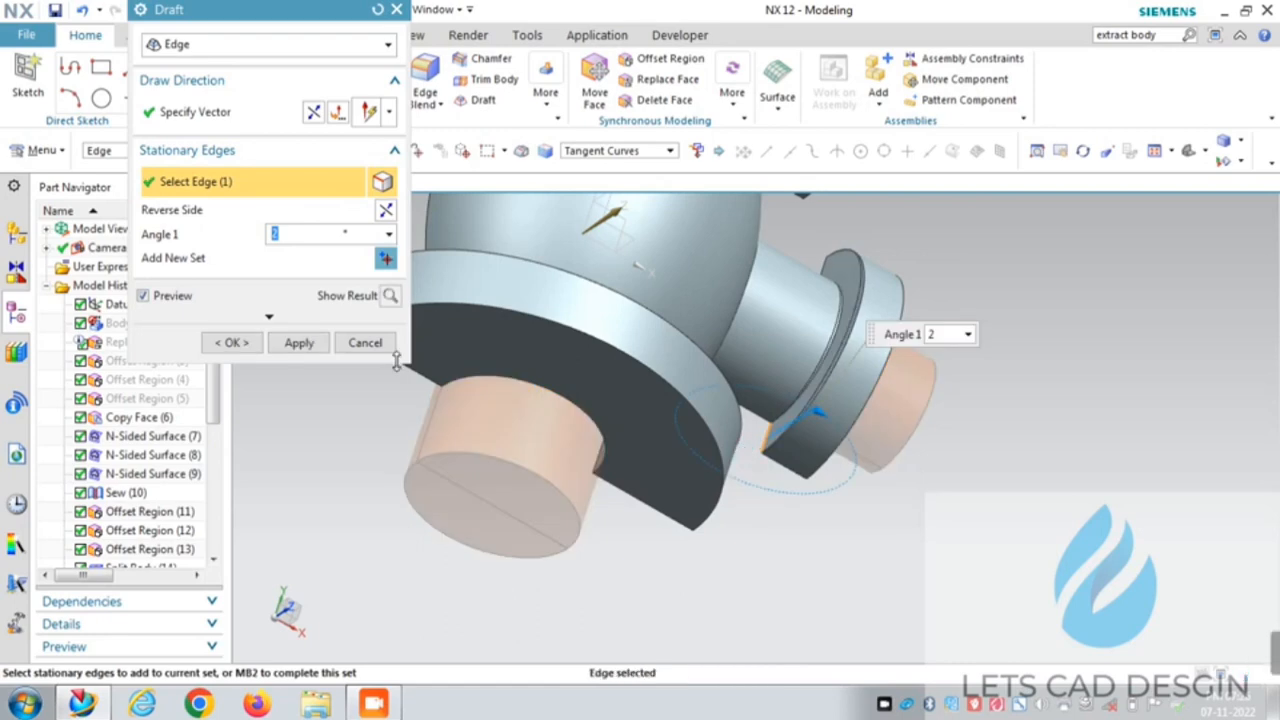
pyautogui.click(316, 344)
pyautogui.moveTo(994, 429); pyautogui.dragTo(968, 489, button='middle')
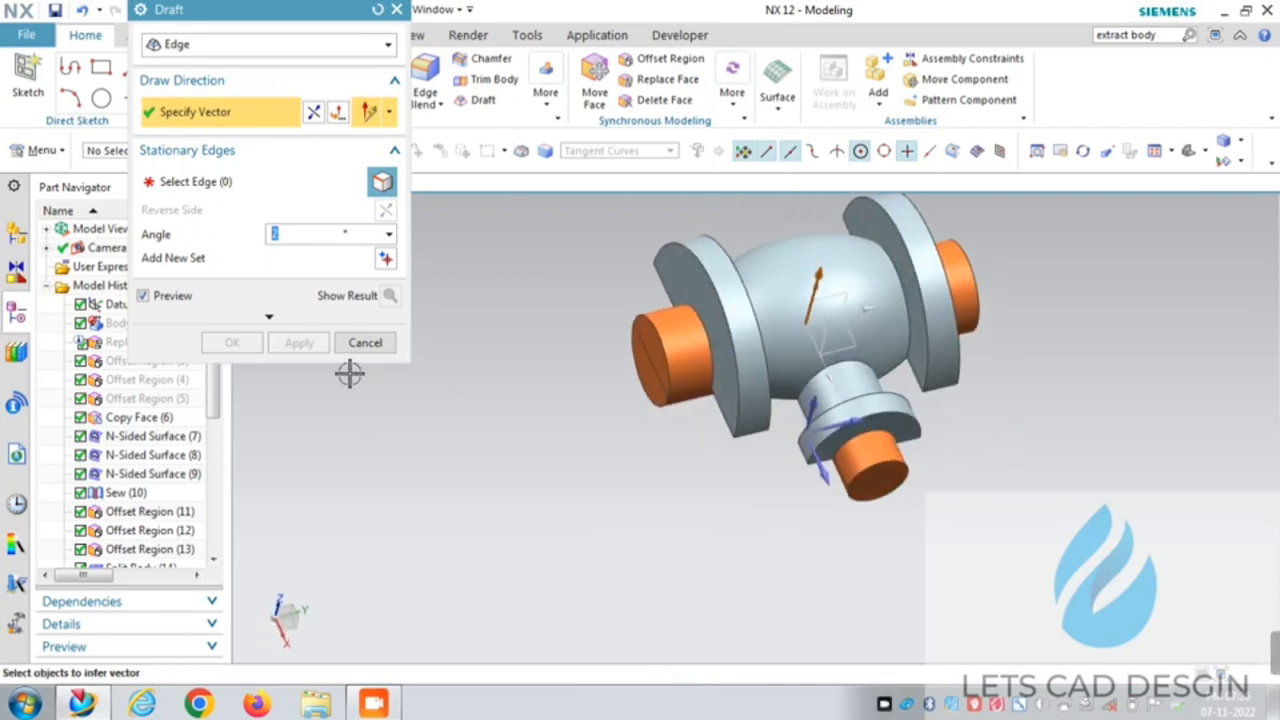
# Step: Leave the Draft command, fit the model in view and save the part
pyautogui.click(365, 342)
pyautogui.scroll(-3, 605, 424)
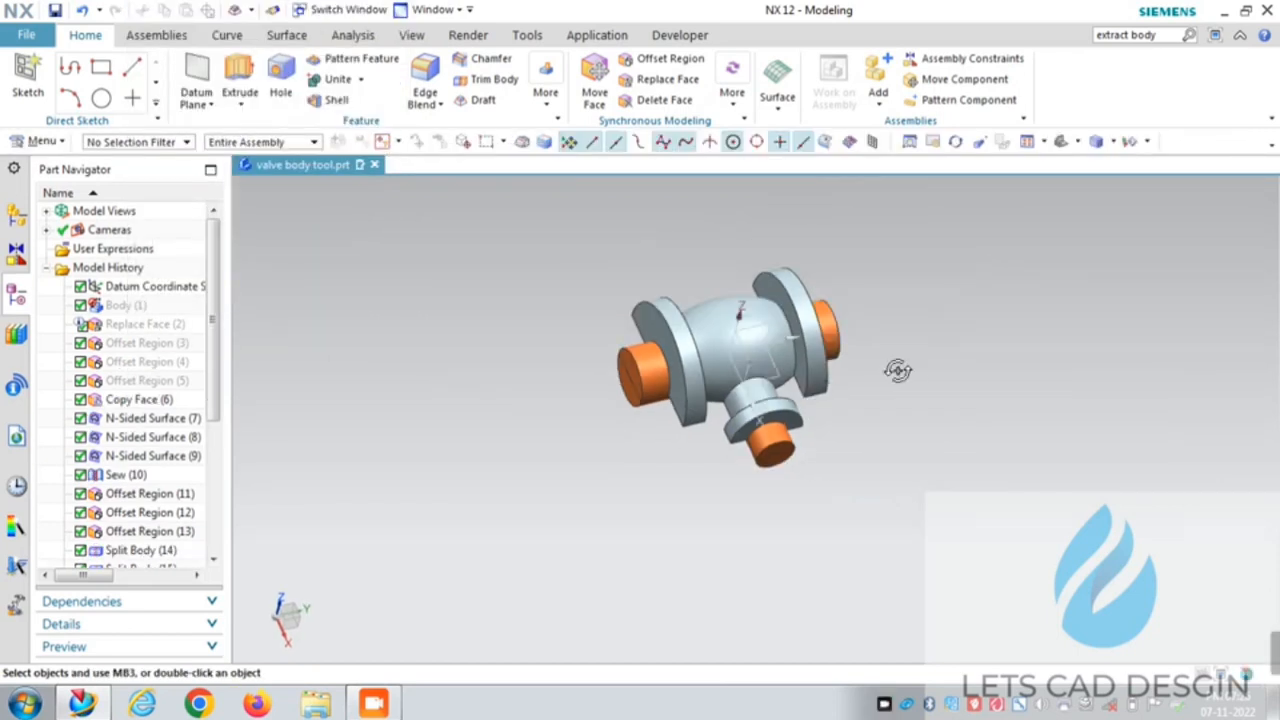
pyautogui.moveTo(898, 371); pyautogui.dragTo(940, 269, button='middle')
pyautogui.rightClick(940, 269)
pyautogui.click(996, 383)
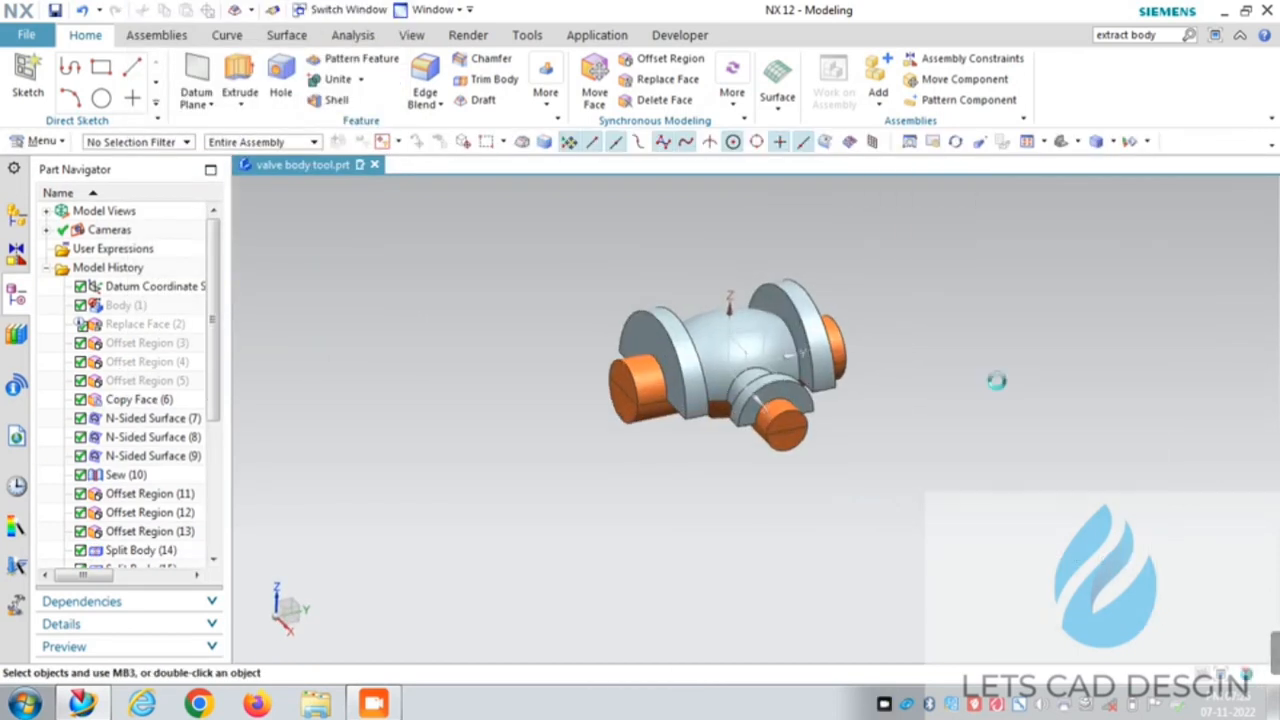
pyautogui.hotkey('ctrl', 's')
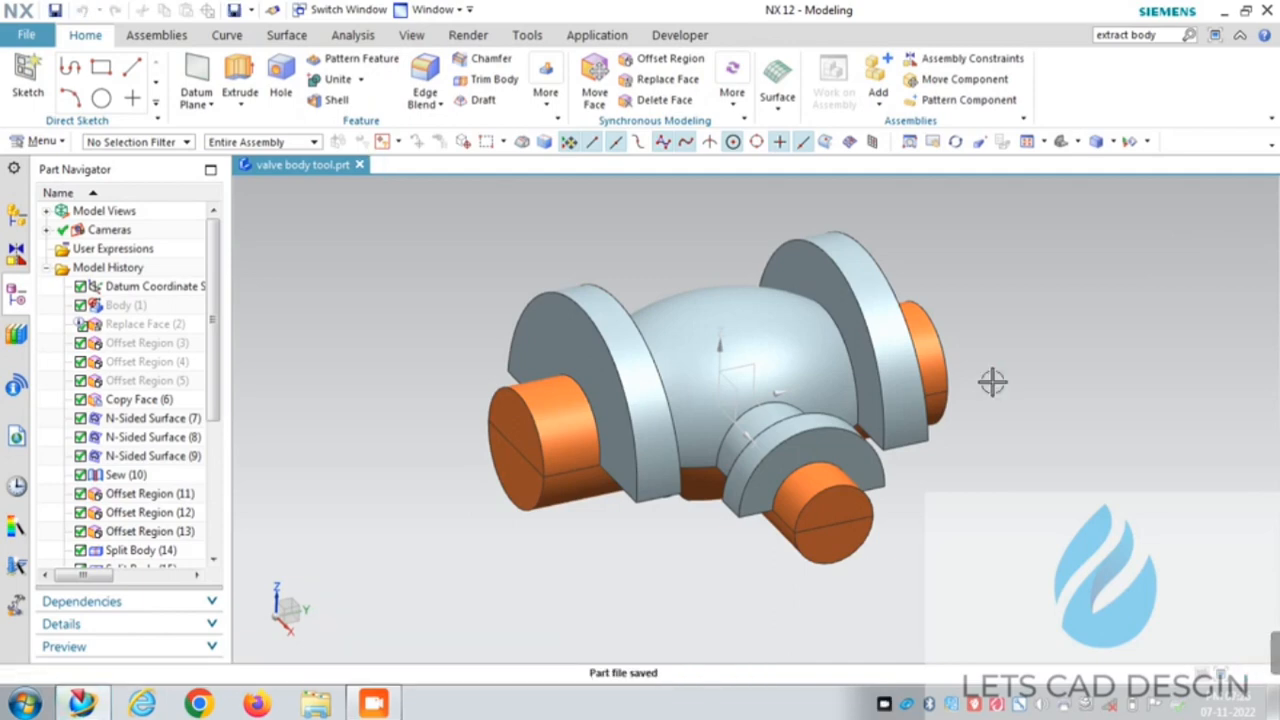
# Step: Show the valve body's hidden lower half and hide its upper half
pyautogui.rightClick(140, 306)
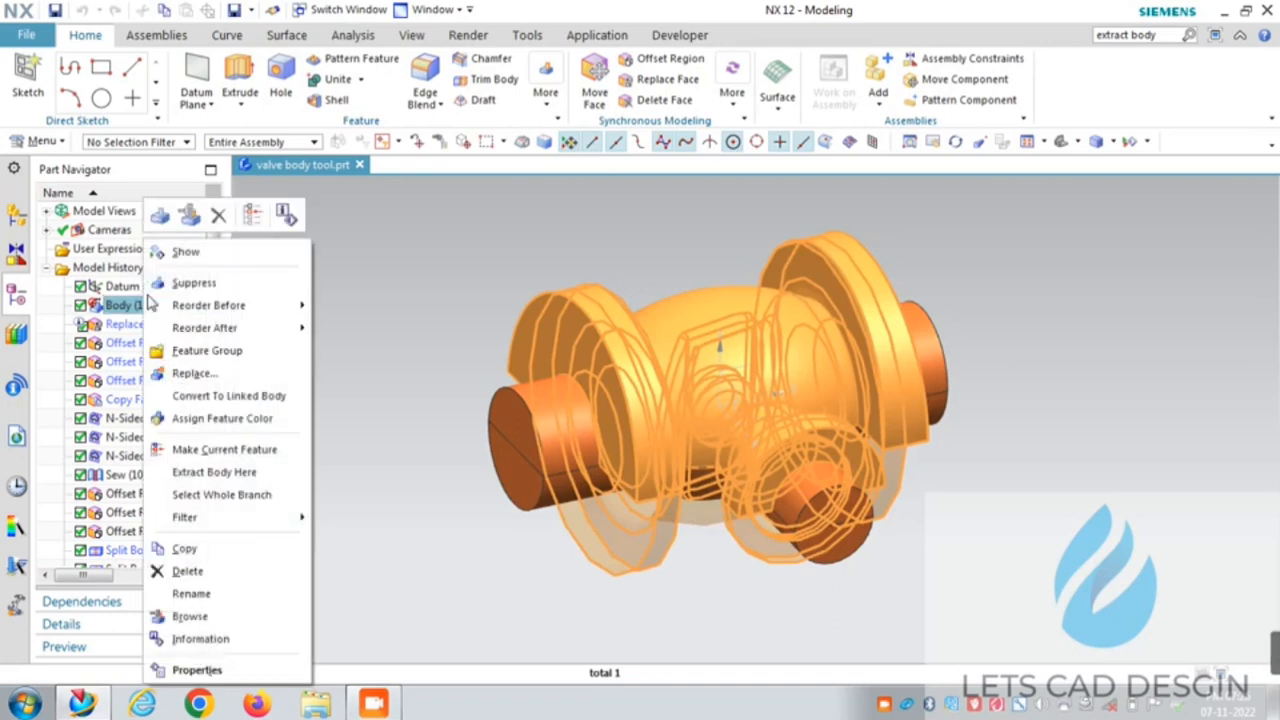
pyautogui.click(182, 256)
pyautogui.scroll(-2, 853, 346)
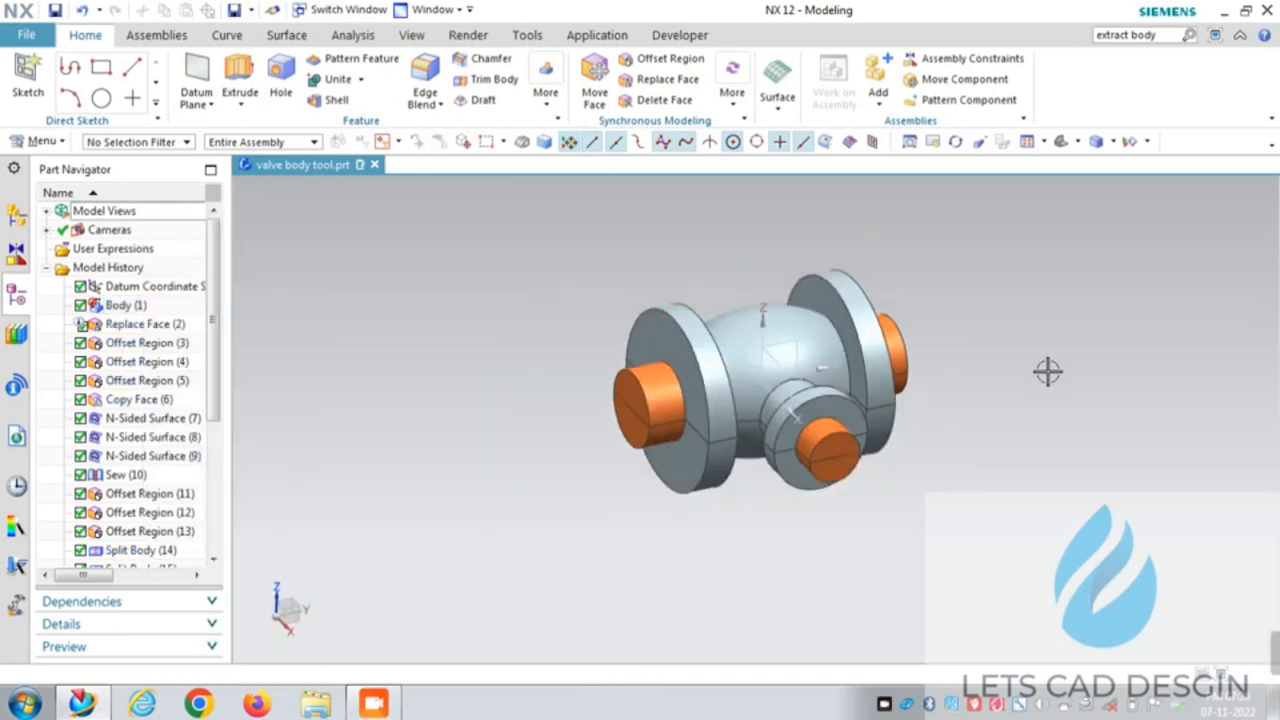
pyautogui.moveTo(1048, 371)
pyautogui.mouseDown(button='middle')
pyautogui.moveTo(1017, 354)
pyautogui.moveTo(1028, 360)
pyautogui.mouseUp(button='middle')
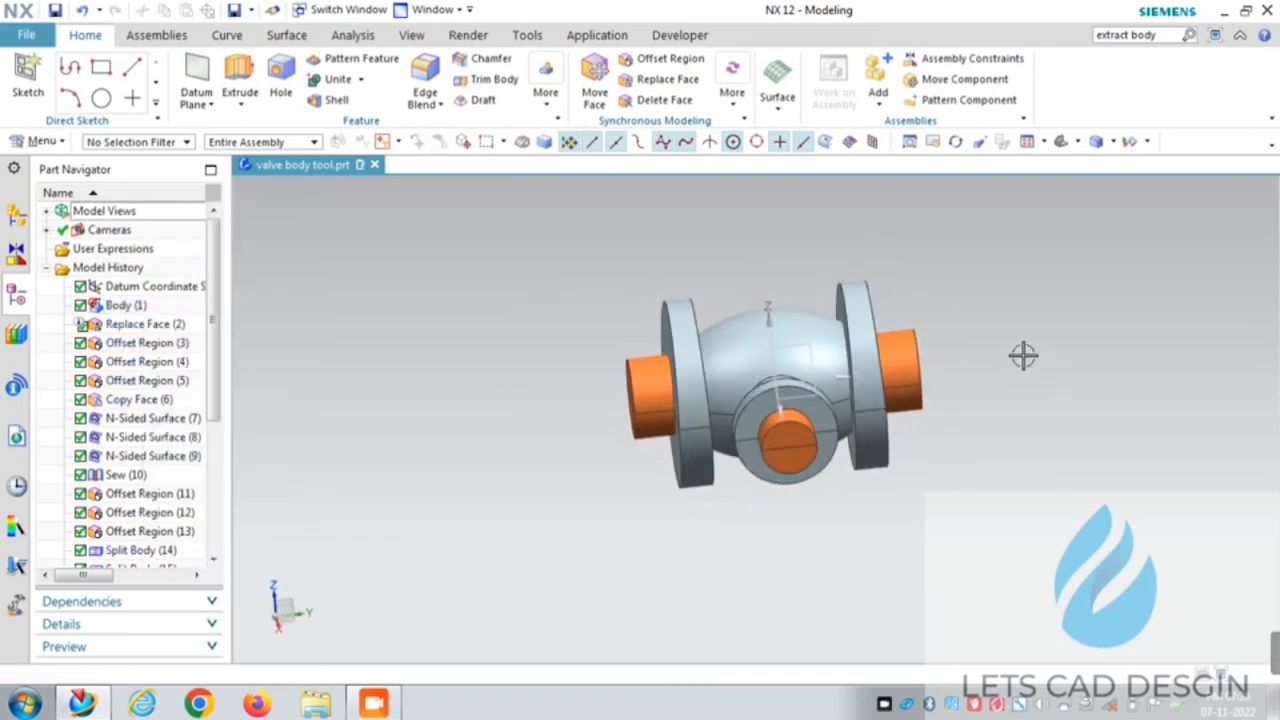
pyautogui.hotkey('ctrl', 'b')
pyautogui.click(760, 385)
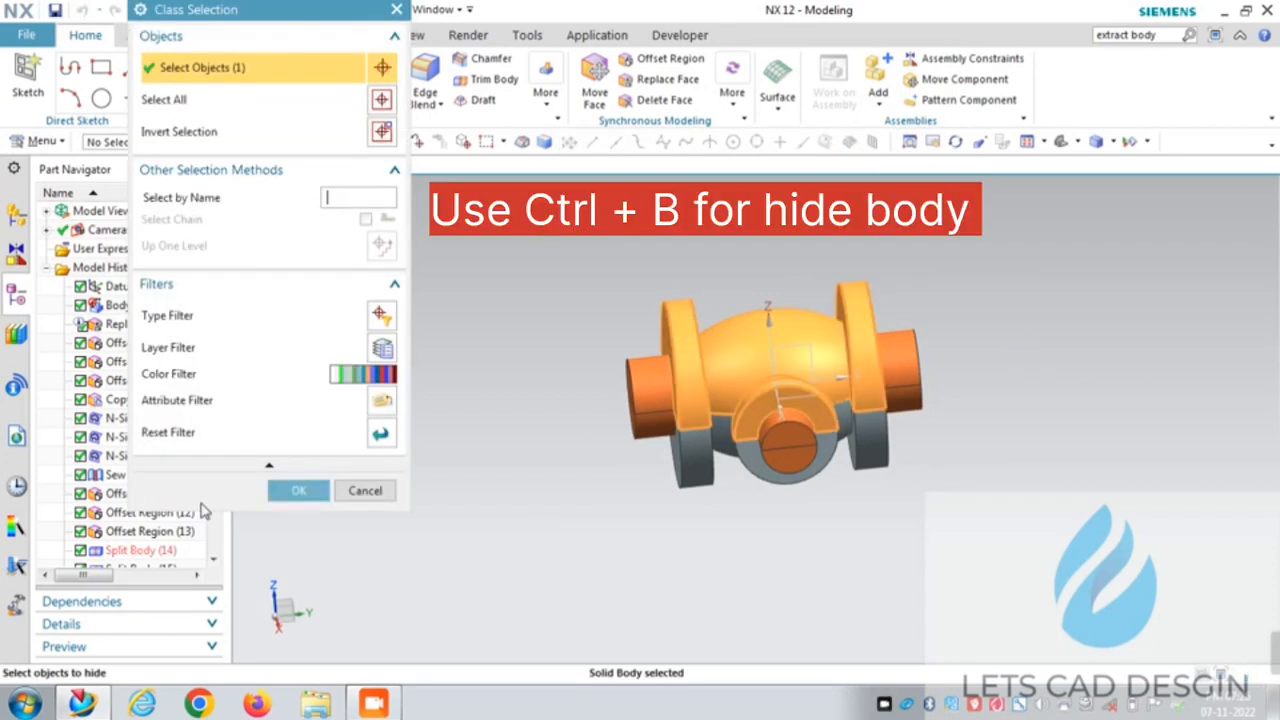
pyautogui.click(297, 491)
# Step: Start a 2° edge draft on the lower half along -Z, with the +Y end flange's outer parting-line edge stationary
pyautogui.moveTo(1017, 313); pyautogui.dragTo(933, 310, button='middle')
pyautogui.rightClick(933, 310)
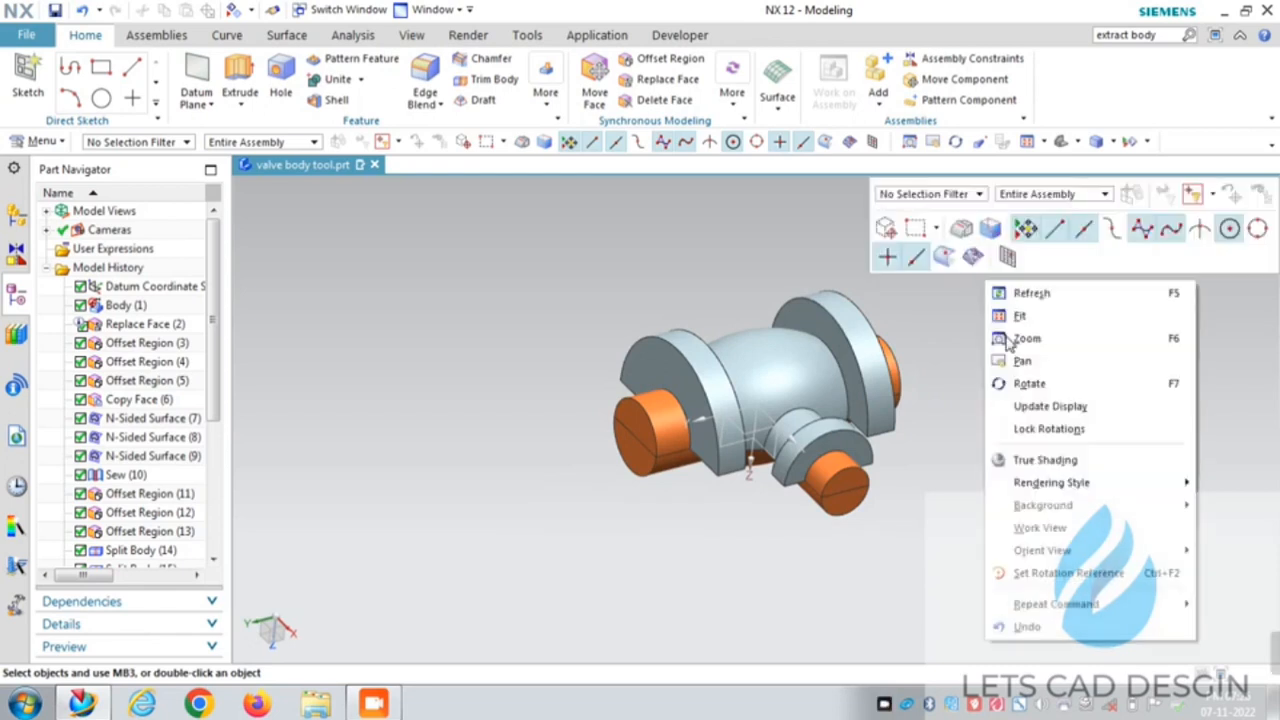
pyautogui.click(1014, 316)
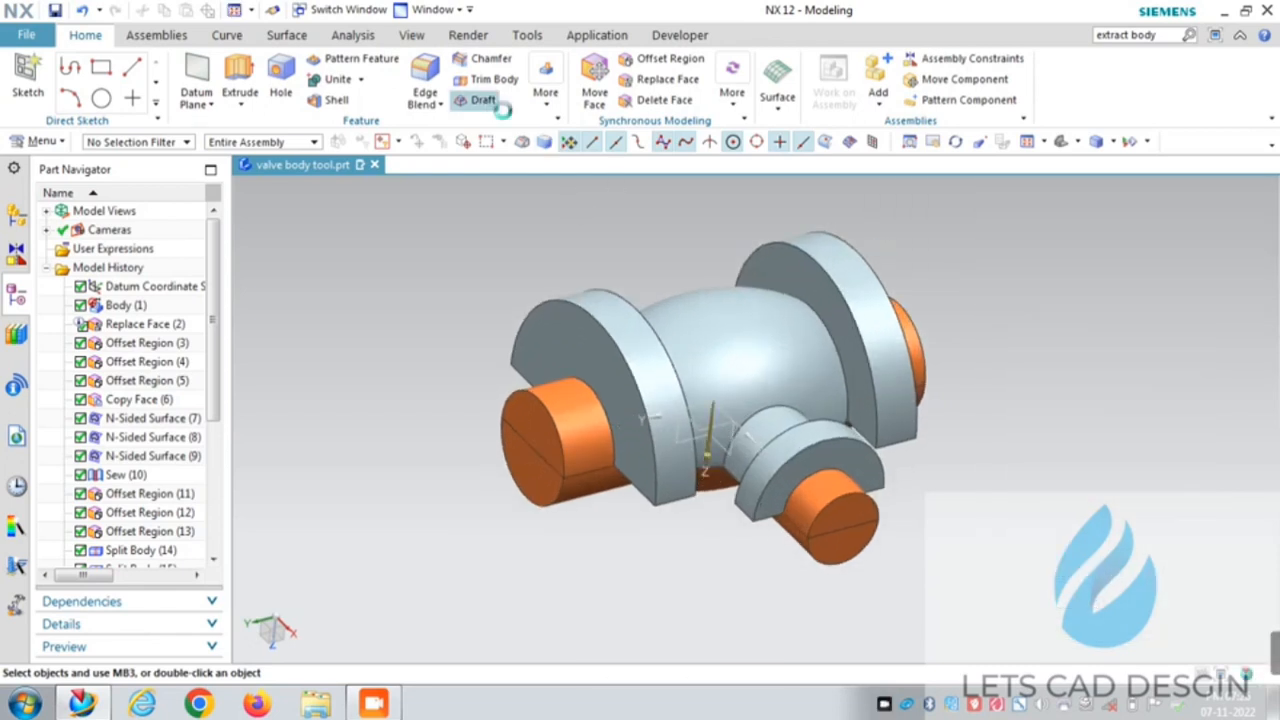
pyautogui.click(470, 99)
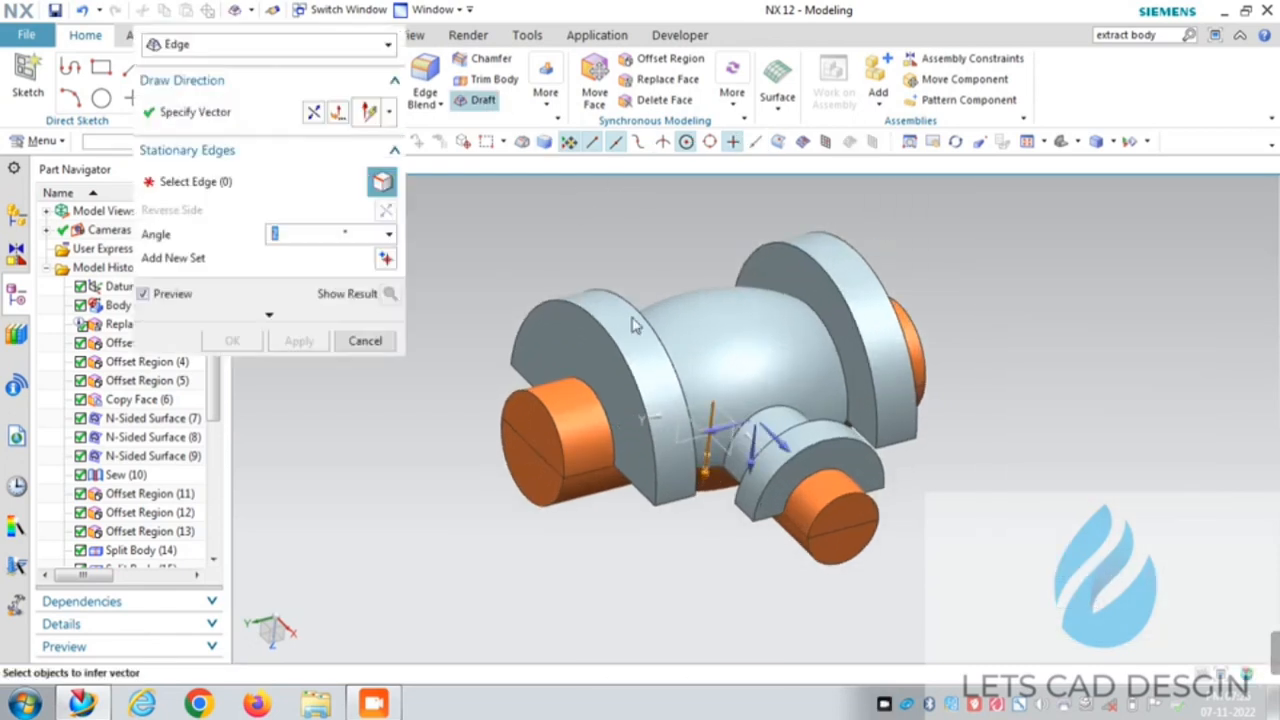
pyautogui.click(752, 453)
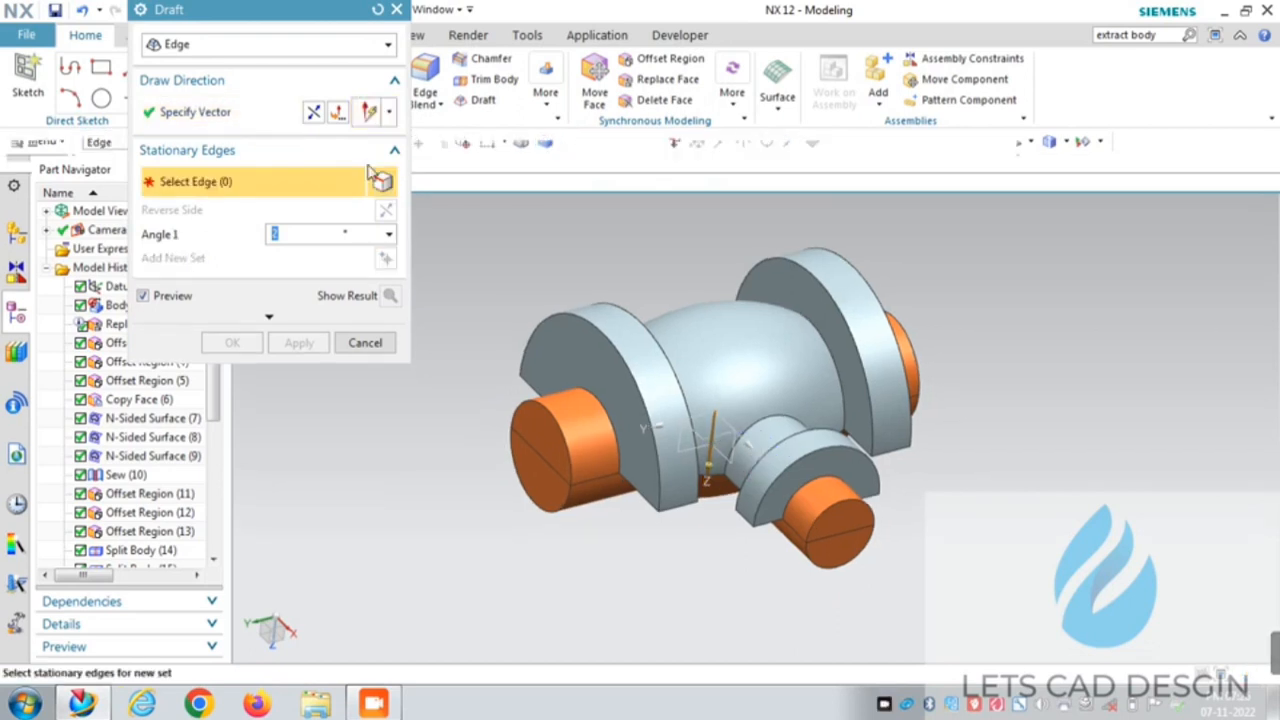
pyautogui.scroll(2, 620, 455)
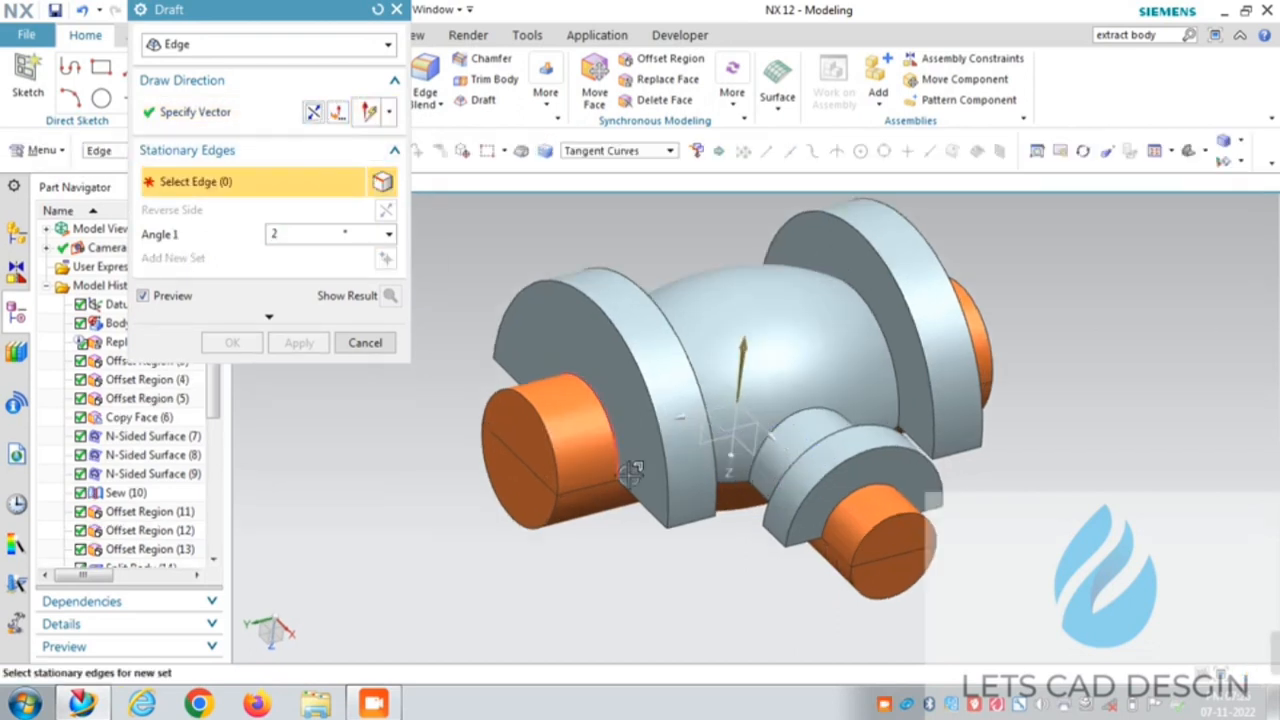
pyautogui.click(636, 496)
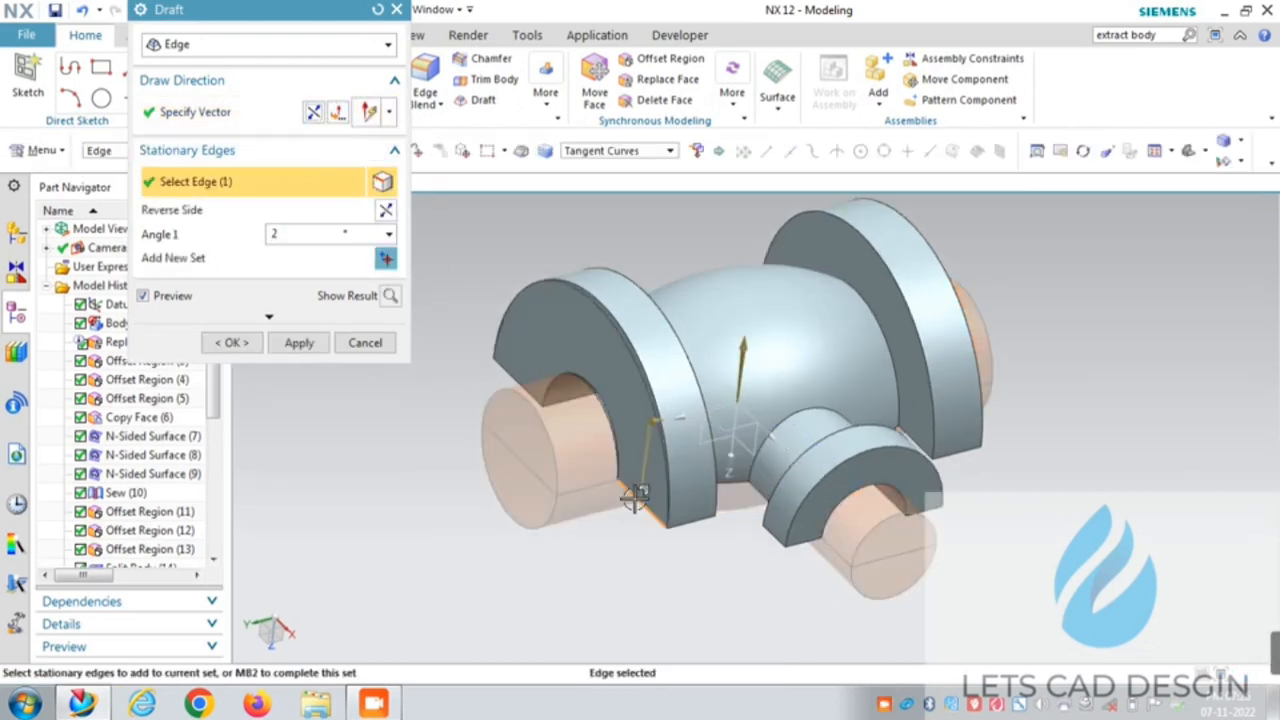
# Step: Add the +Y end flange's inner and the -Y end flange's outer and inner parting-line edges to the draft's stationary edges
pyautogui.moveTo(1079, 375); pyautogui.dragTo(1025, 382, button='middle')
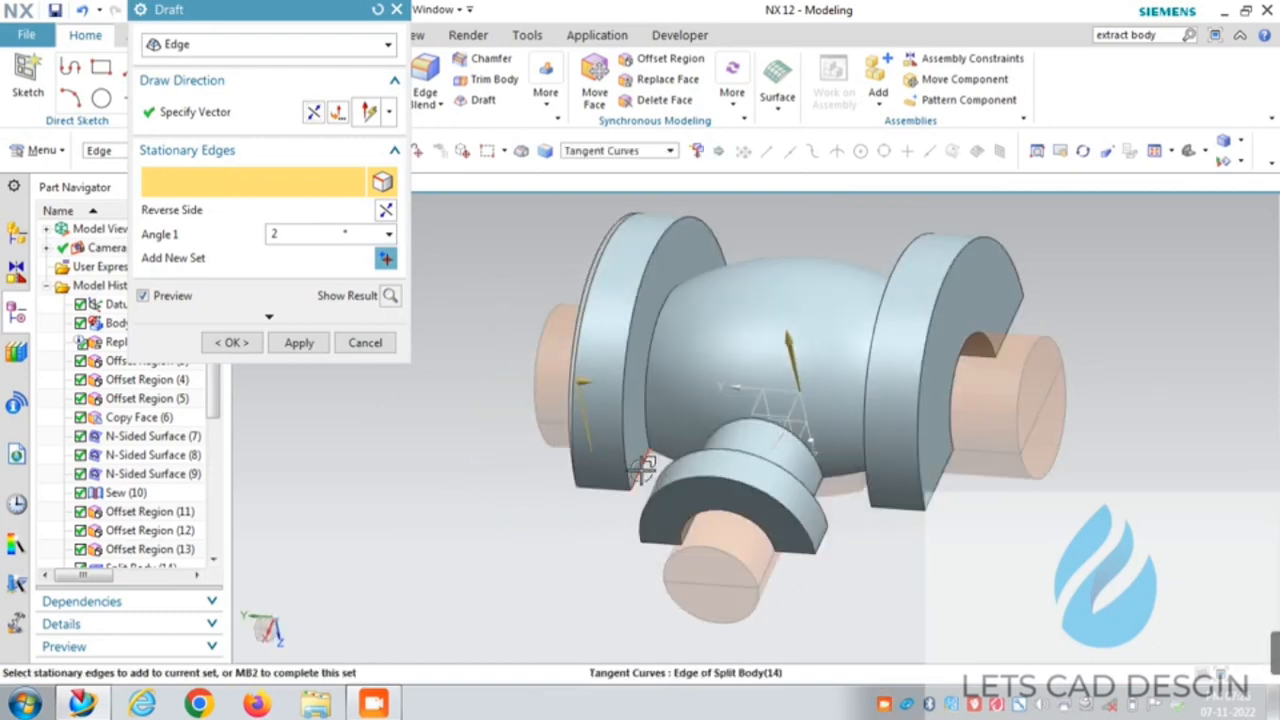
pyautogui.click(641, 470)
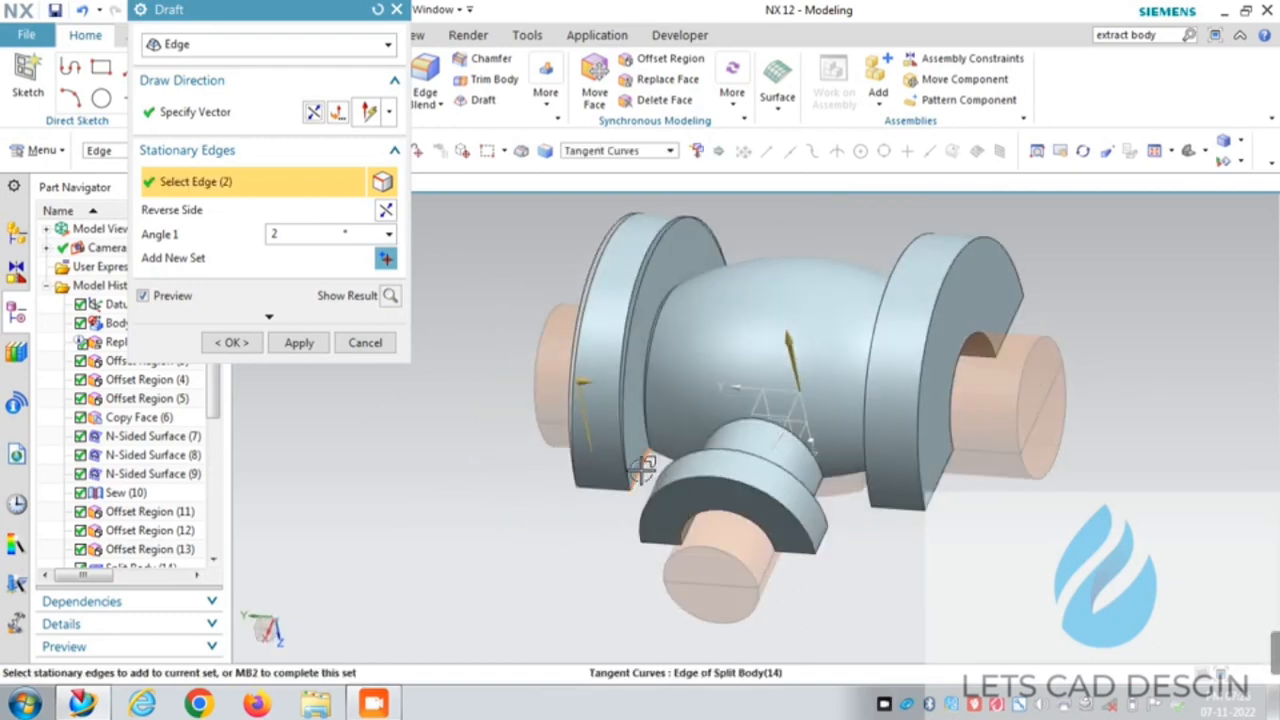
pyautogui.click(955, 495)
pyautogui.moveTo(1106, 514); pyautogui.dragTo(1085, 516, button='middle')
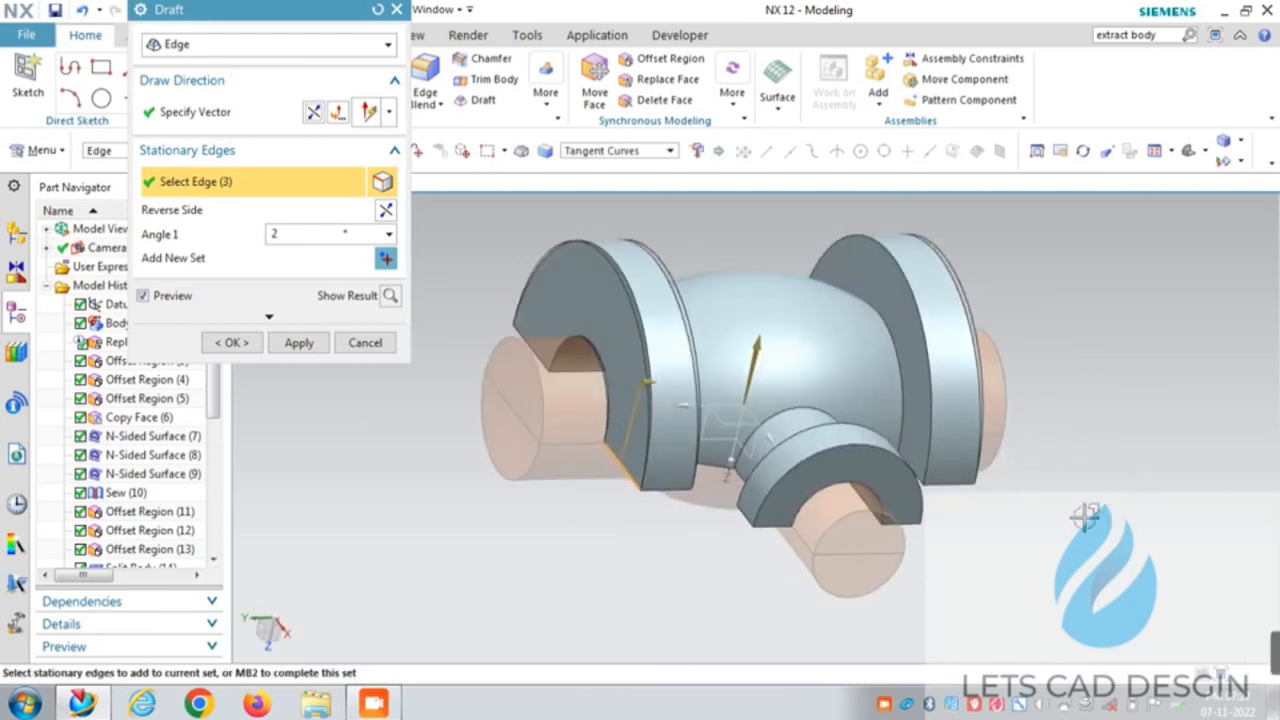
pyautogui.click(915, 467)
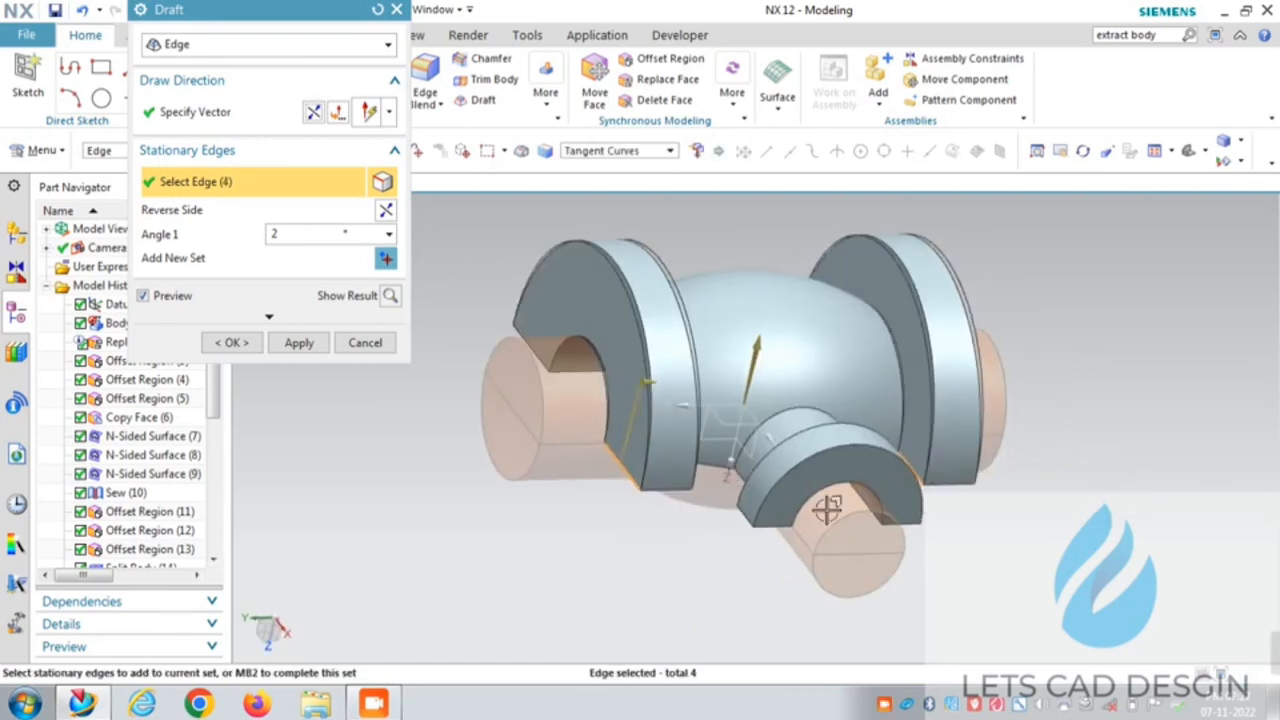
# Step: Add the branch flange's outer and inner parting-line edges to the set and apply the 2° draft to the lower half
pyautogui.click(770, 527)
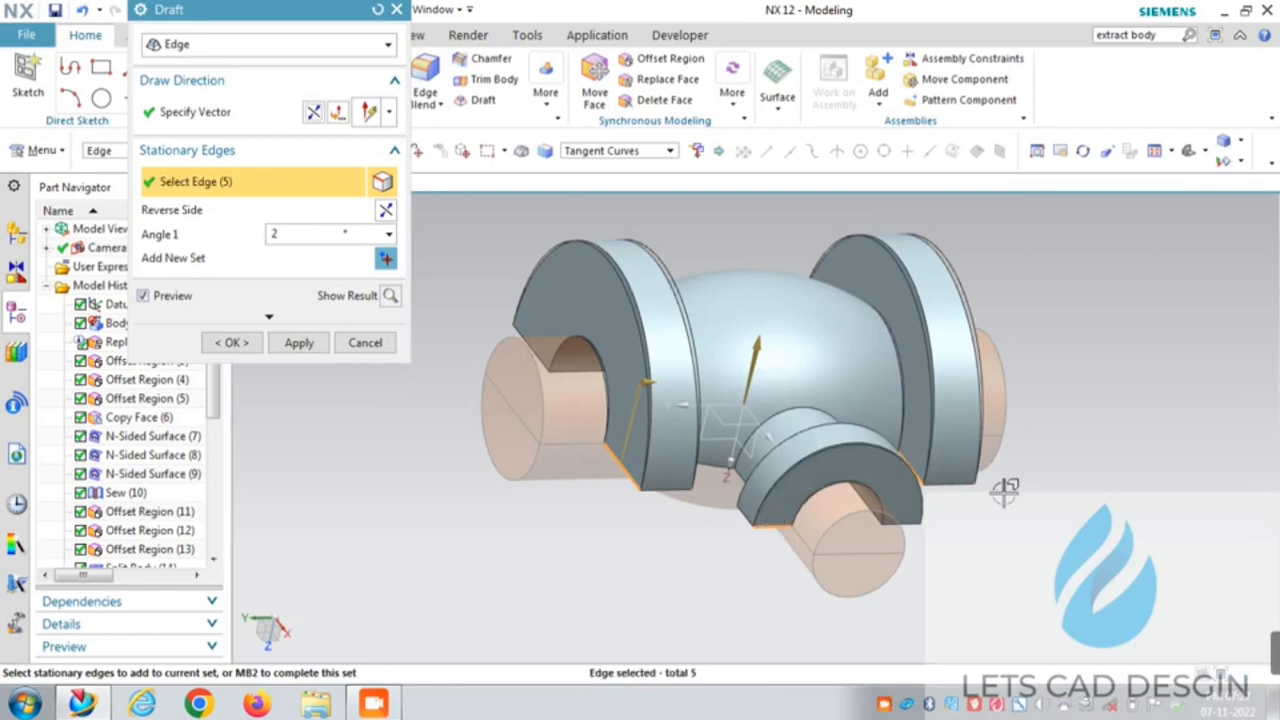
pyautogui.moveTo(1058, 461); pyautogui.dragTo(1111, 480, button='middle')
pyautogui.scroll(2, 929, 490)
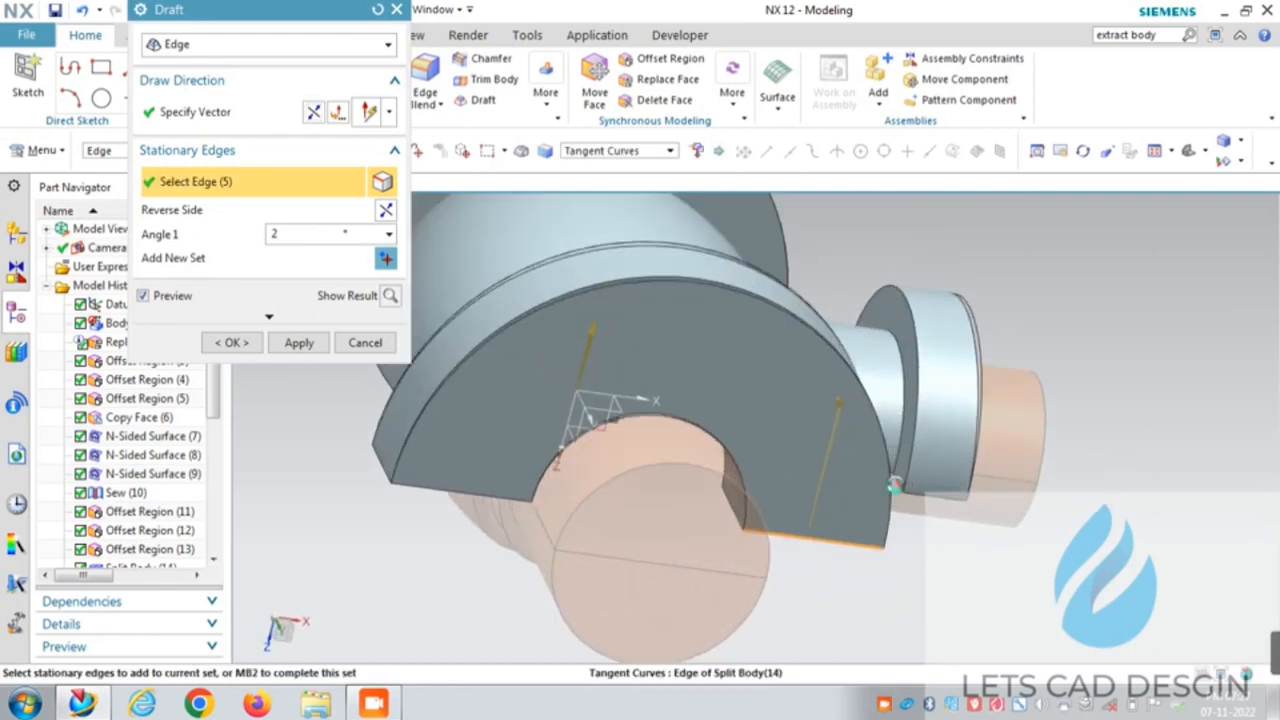
pyautogui.click(896, 484)
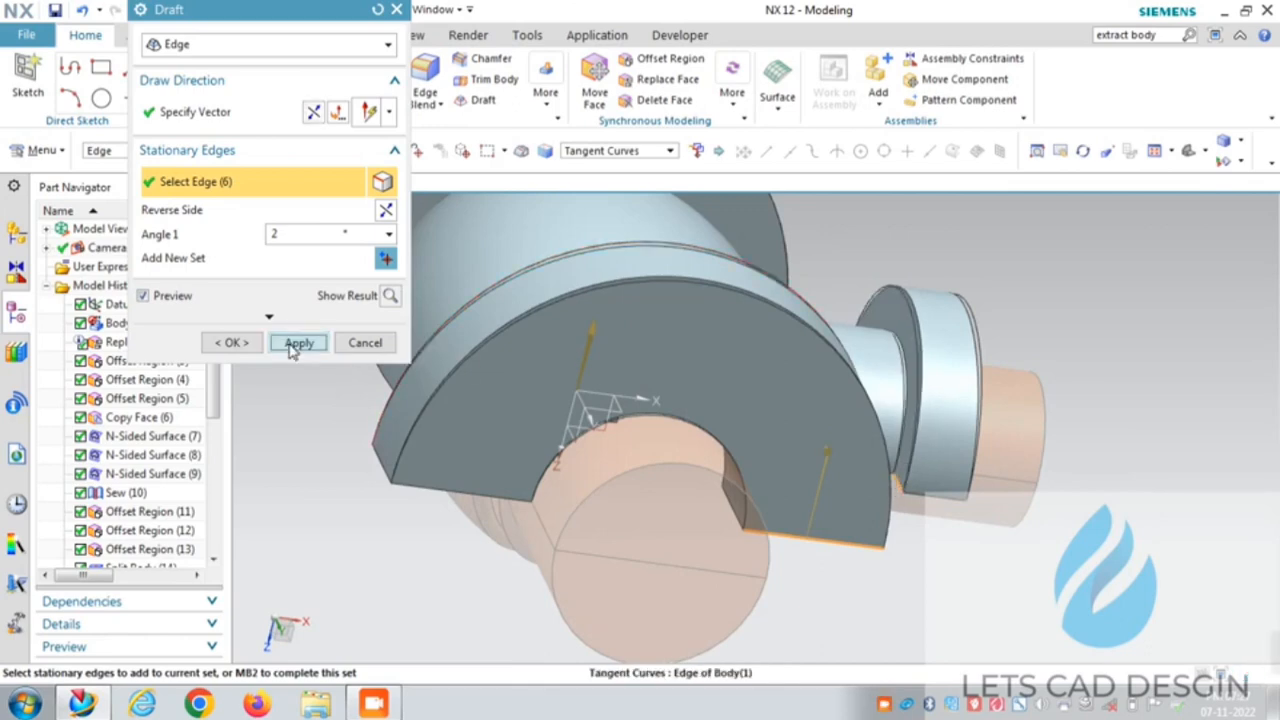
pyautogui.click(298, 343)
pyautogui.scroll(-3, 562, 411)
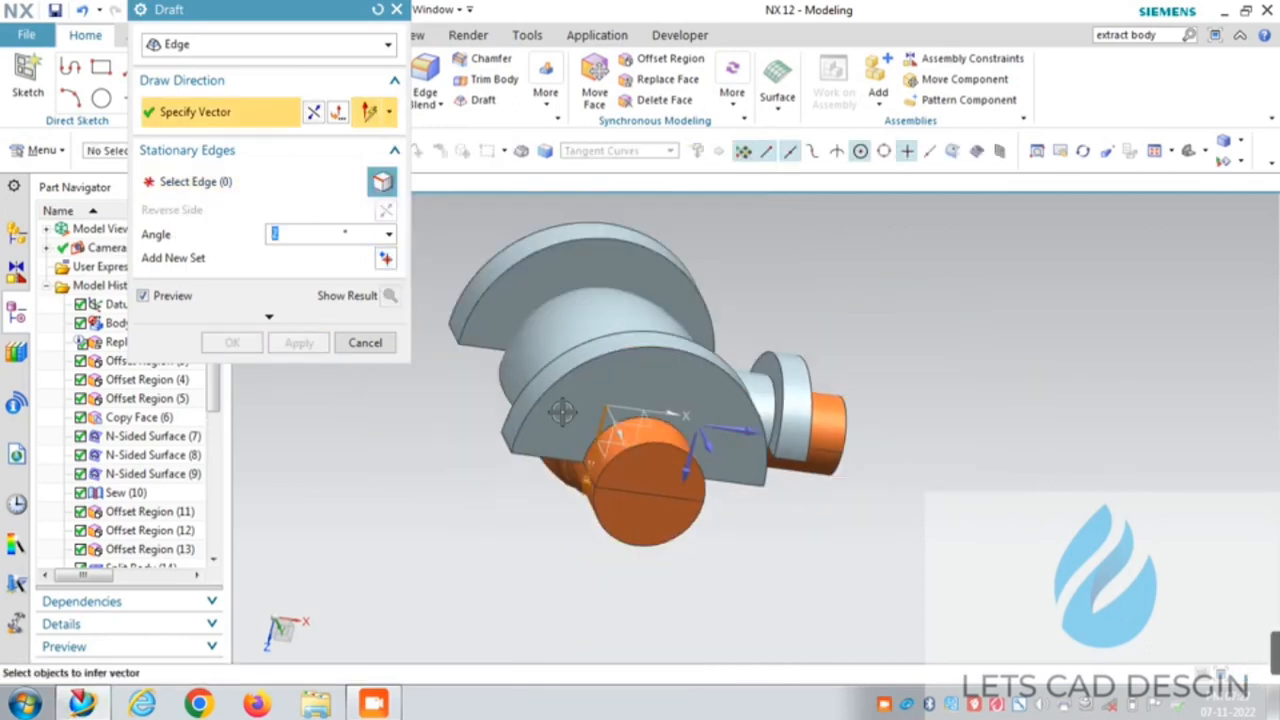
pyautogui.click(390, 351)
# Step: Show all hidden objects in the part using Show and Hide
pyautogui.rightClick(960, 233)
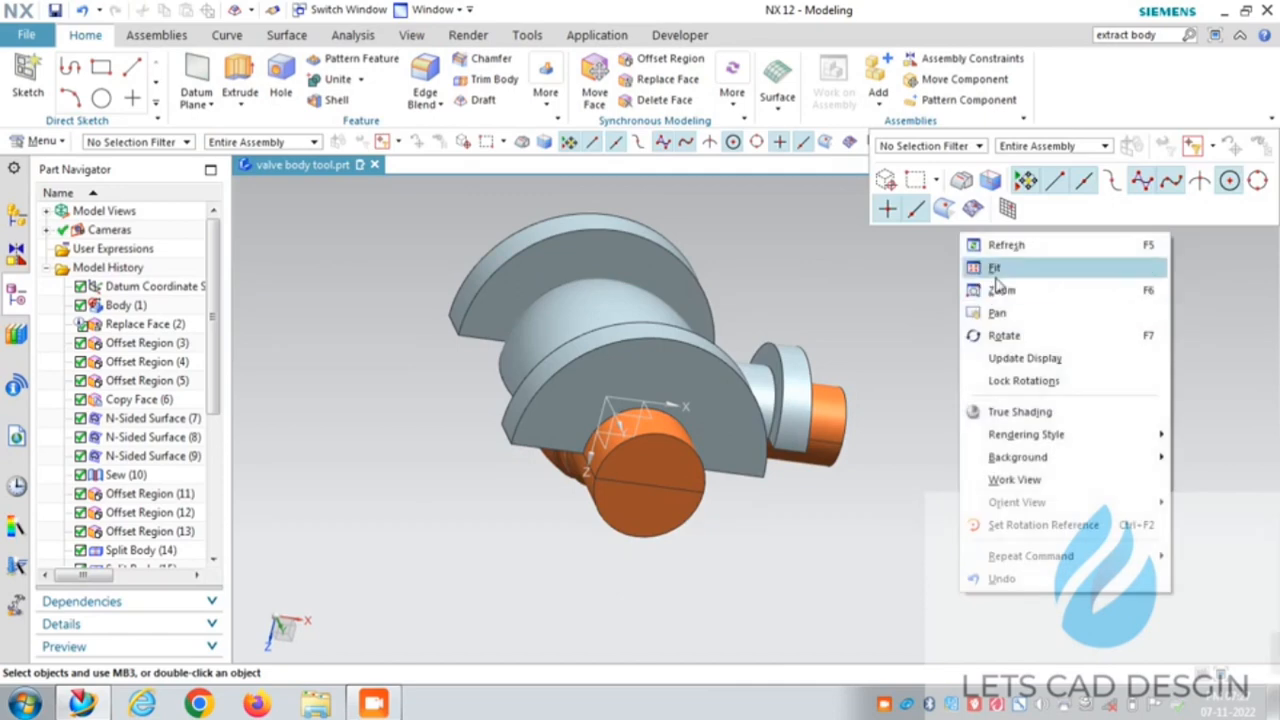
pyautogui.click(990, 268)
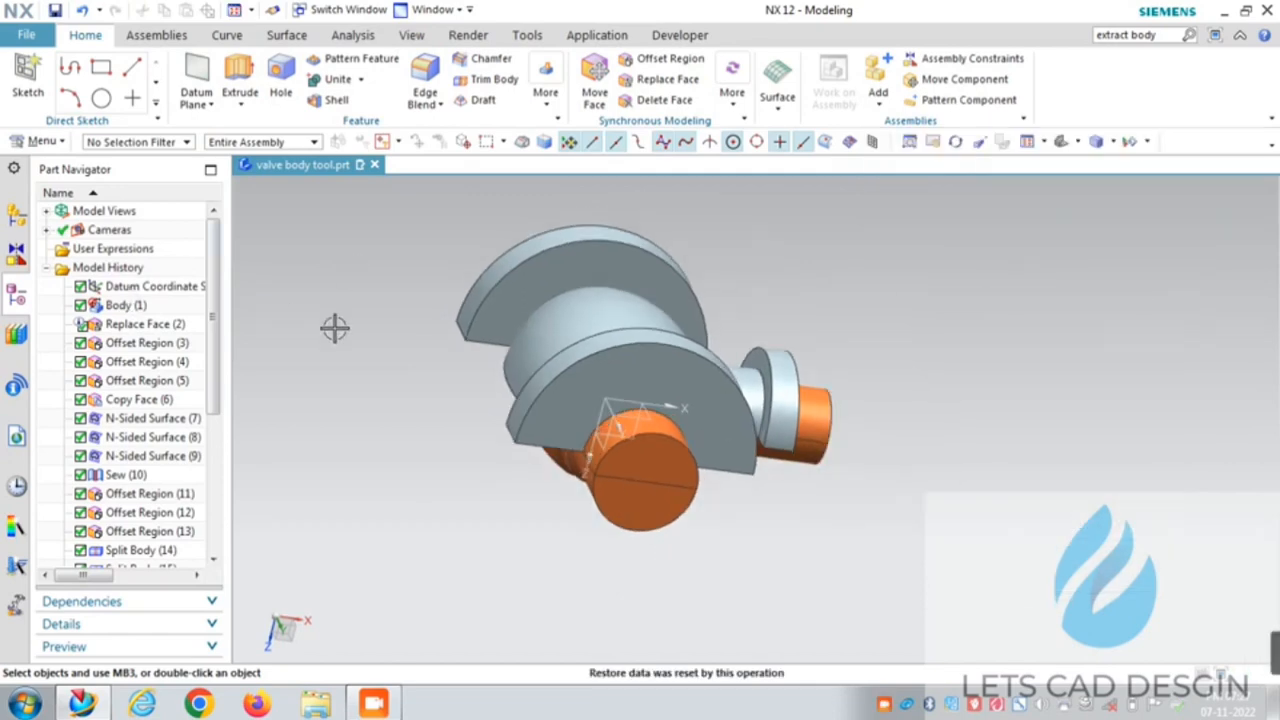
pyautogui.moveTo(400, 409); pyautogui.dragTo(357, 426, button='middle')
pyautogui.scroll(-1, 213, 418)
pyautogui.moveTo(213, 418); pyautogui.dragTo(213, 537)
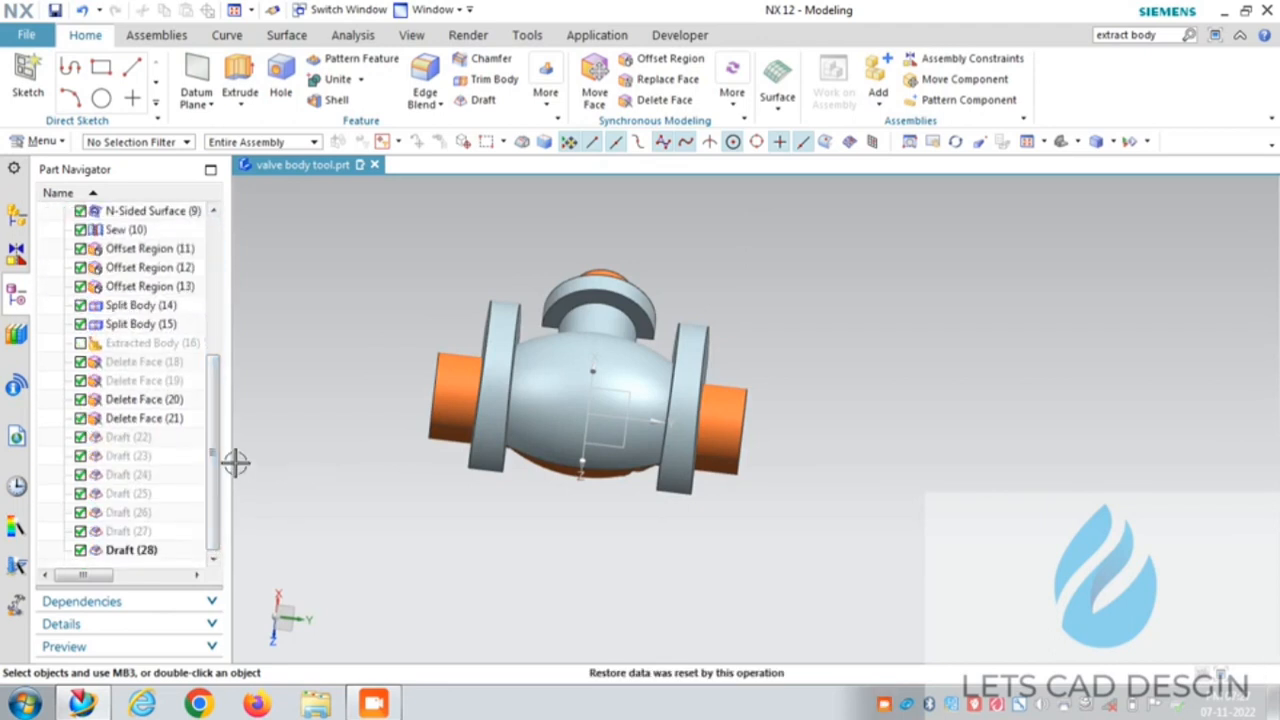
pyautogui.click(1148, 142)
pyautogui.click(1105, 163)
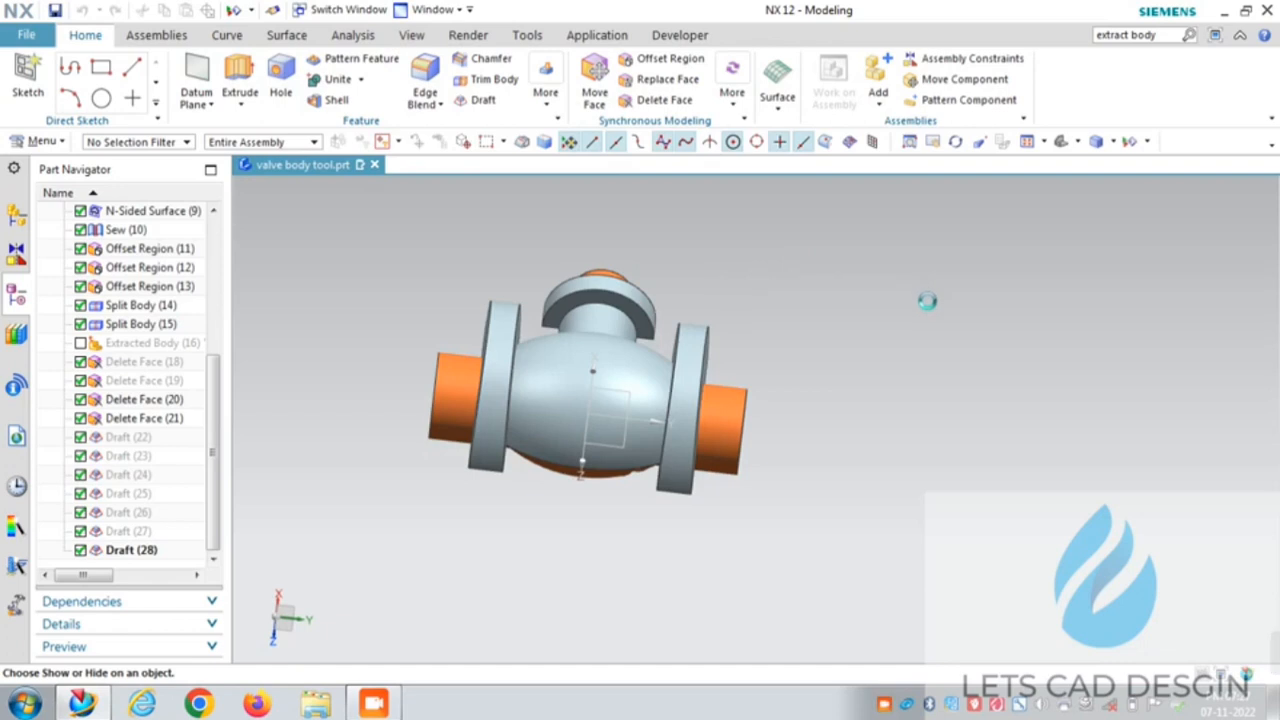
pyautogui.click(346, 57)
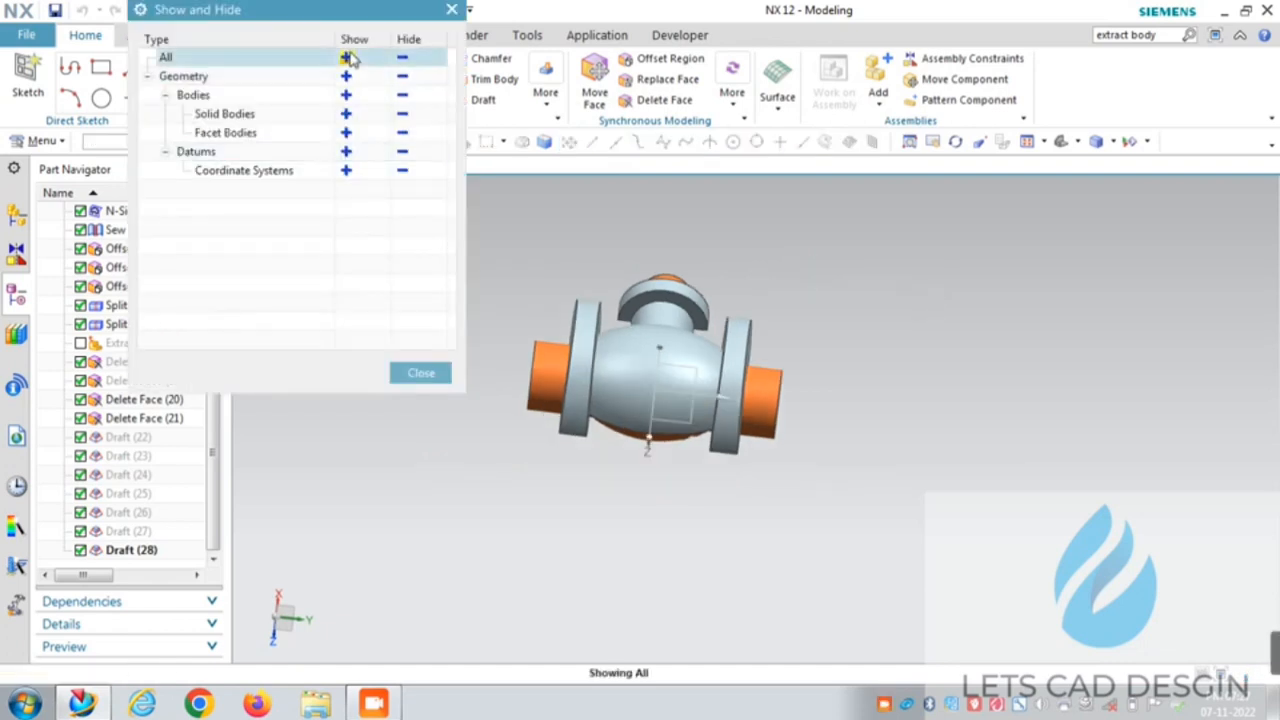
pyautogui.click(420, 374)
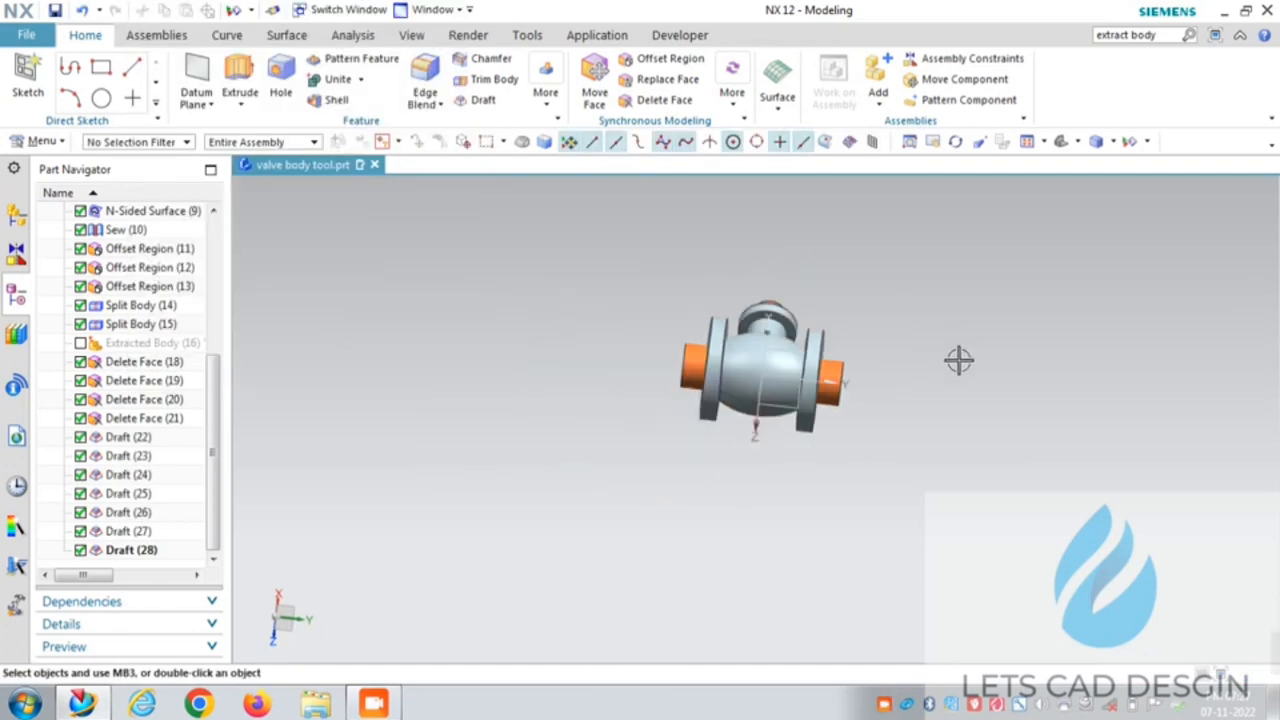
# Step: Examine the drafted flanges of the complete valve body and the core prints from several sides
pyautogui.moveTo(902, 360); pyautogui.dragTo(942, 348, button='middle')
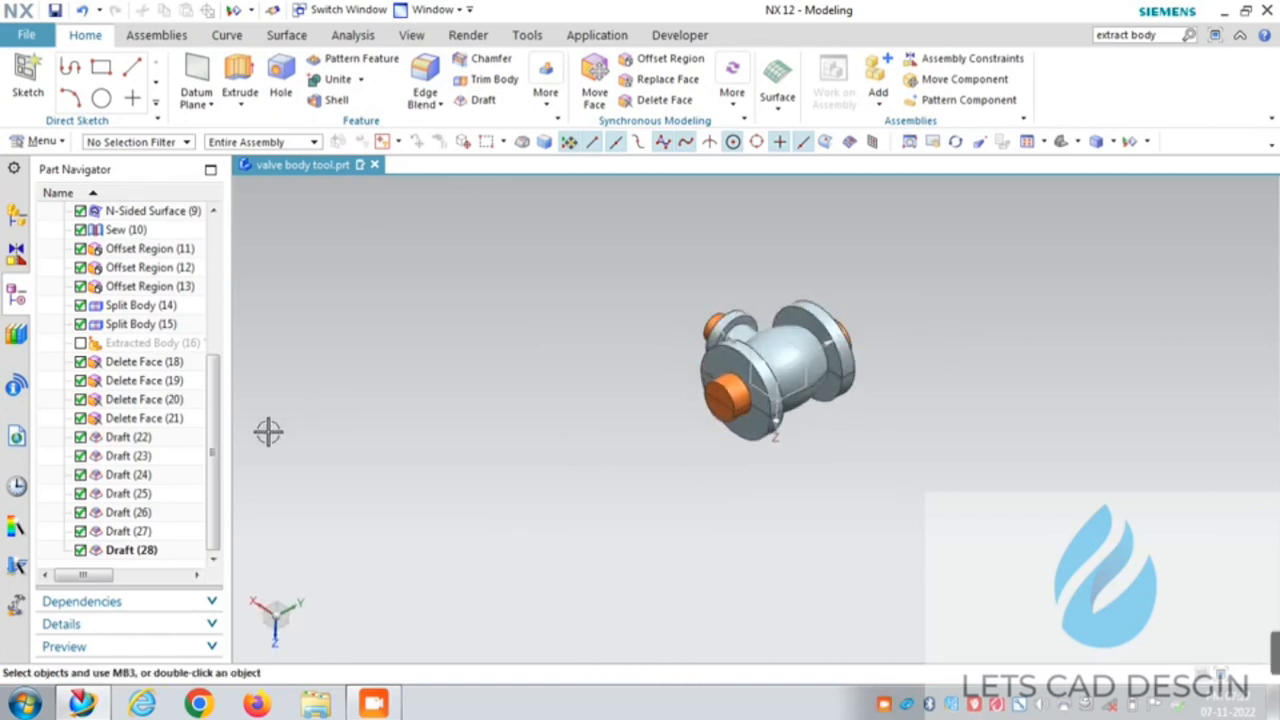
pyautogui.rightClick(486, 338)
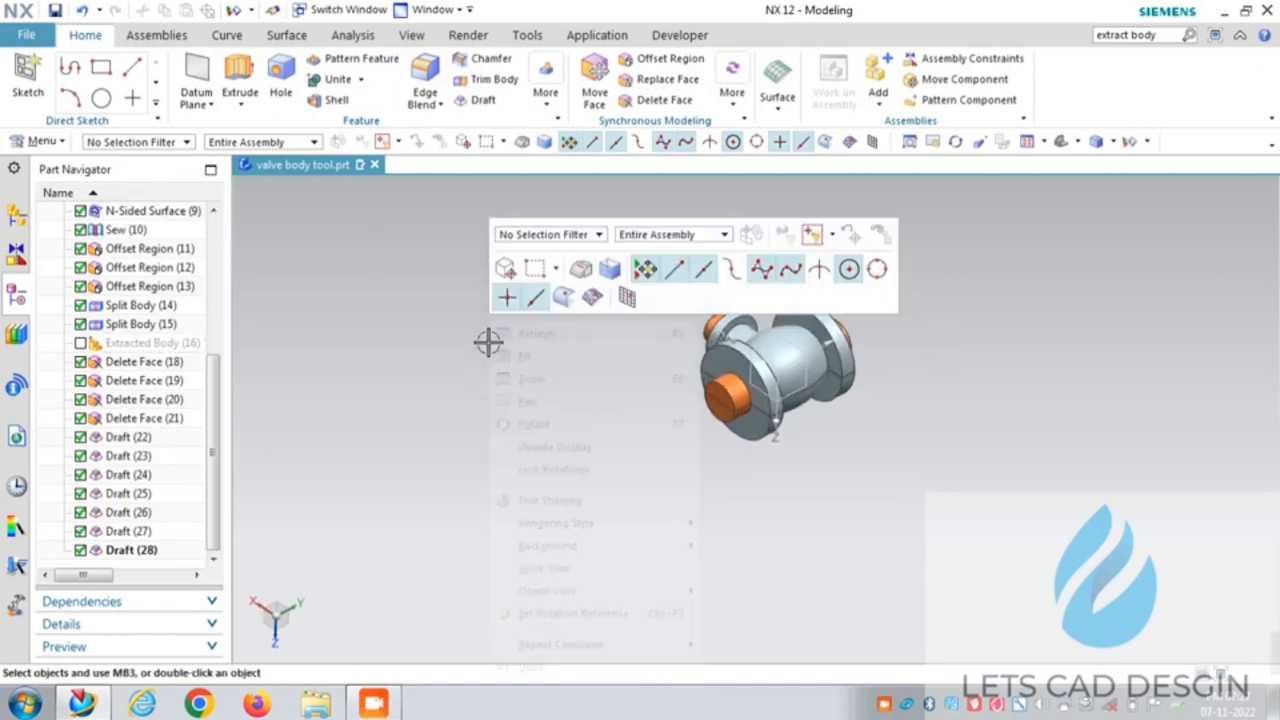
pyautogui.click(528, 354)
pyautogui.scroll(-3, 1000, 370)
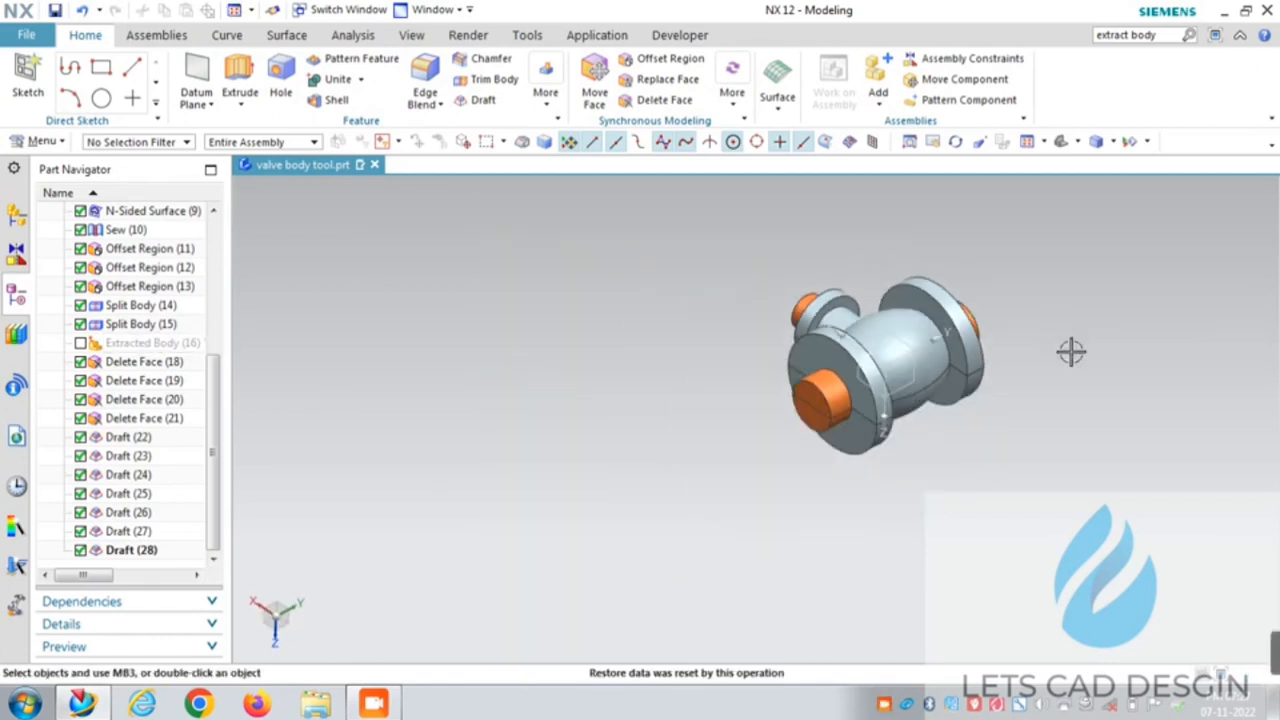
pyautogui.moveTo(1071, 351); pyautogui.dragTo(1085, 325, button='middle')
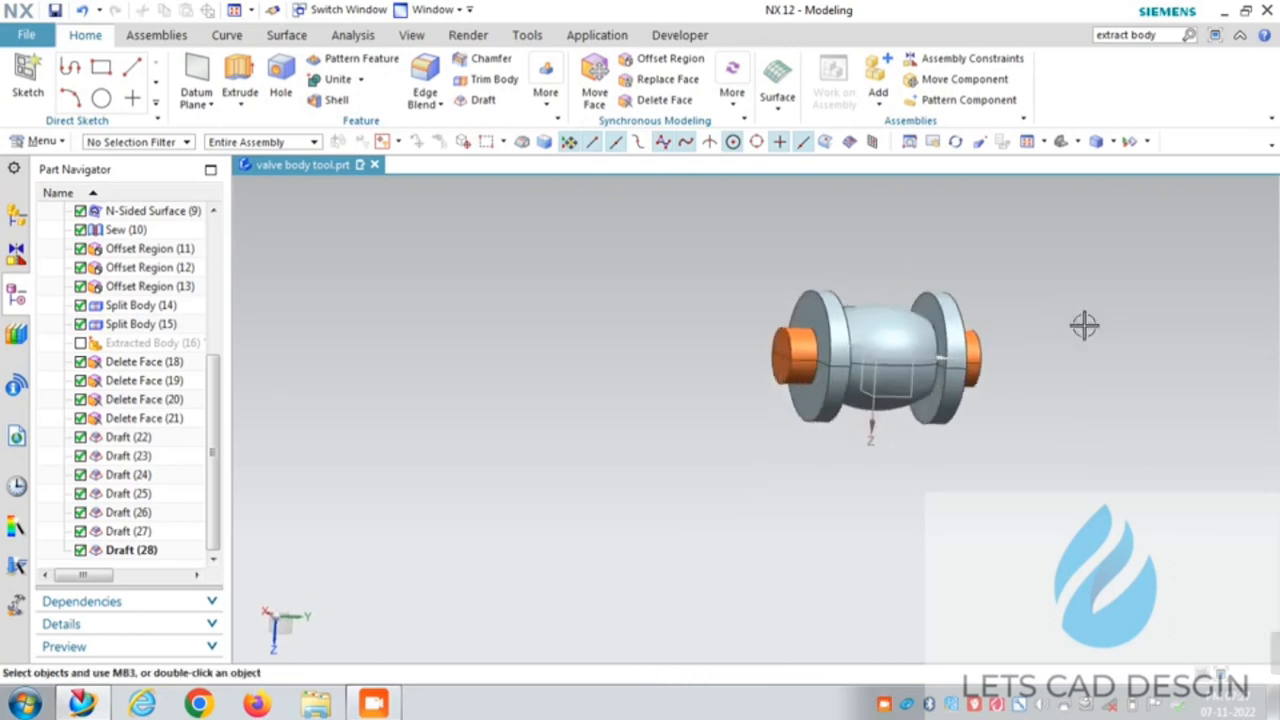
pyautogui.moveTo(1085, 372); pyautogui.dragTo(1084, 399, button='middle')
pyautogui.moveTo(1050, 313); pyautogui.dragTo(957, 381, button='middle')
pyautogui.scroll(3, 957, 381)
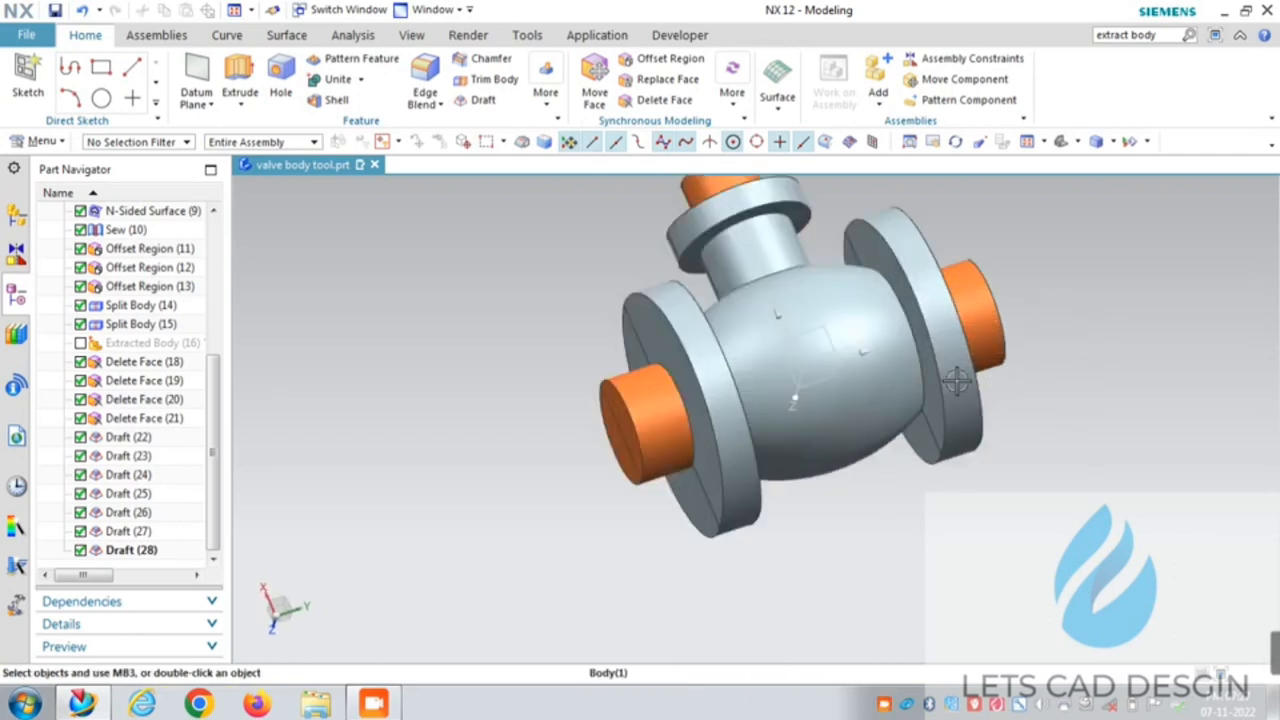
pyautogui.scroll(-3, 817, 369)
pyautogui.moveTo(889, 451); pyautogui.dragTo(881, 420, button='middle')
pyautogui.rightClick(901, 269)
pyautogui.click(935, 305)
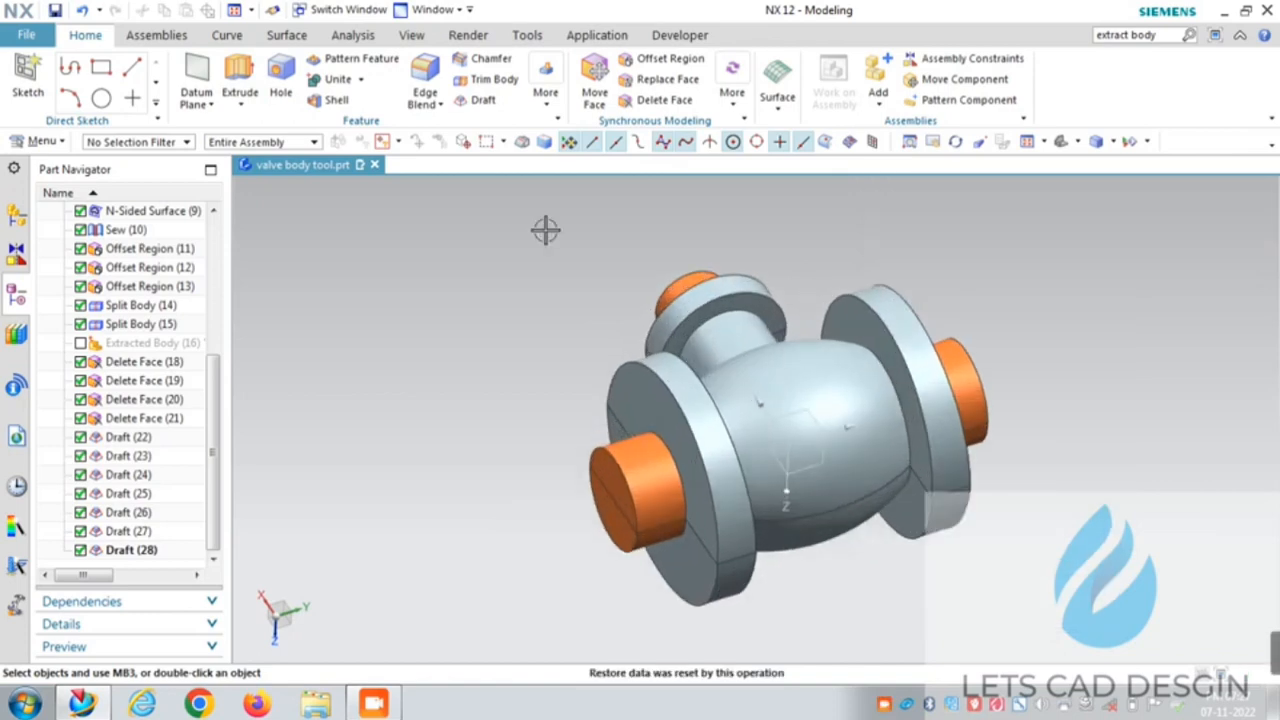
# Step: Blend the lower half's edge between the +Y end flange and the body with a 2 mm radius
pyautogui.scroll(-2, 545, 229)
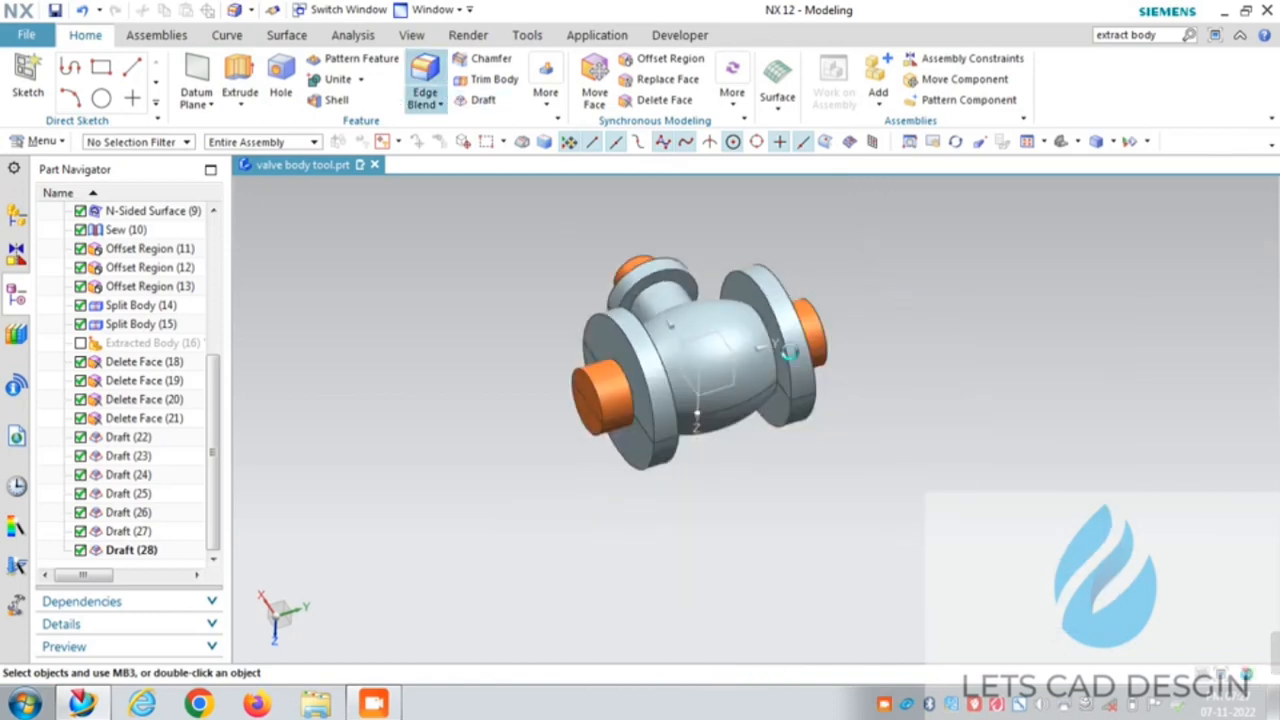
pyautogui.press('b')
pyautogui.scroll(-4, 789, 352)
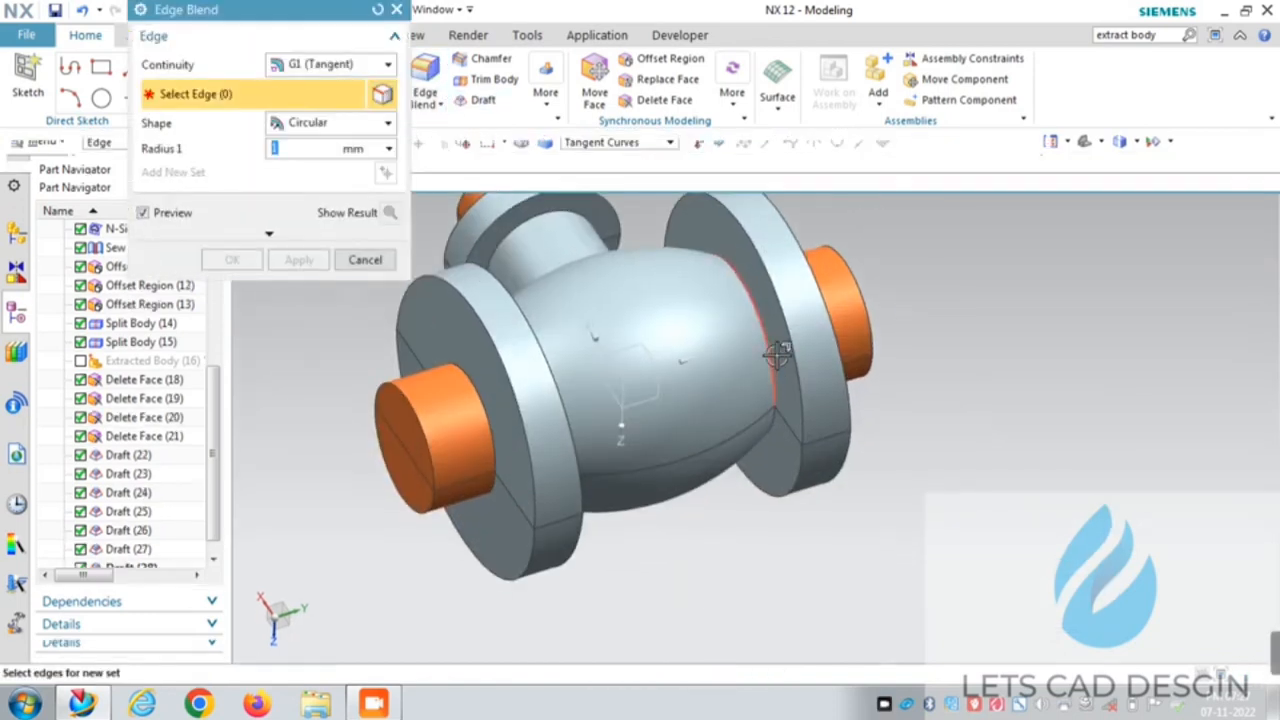
pyautogui.click(778, 353)
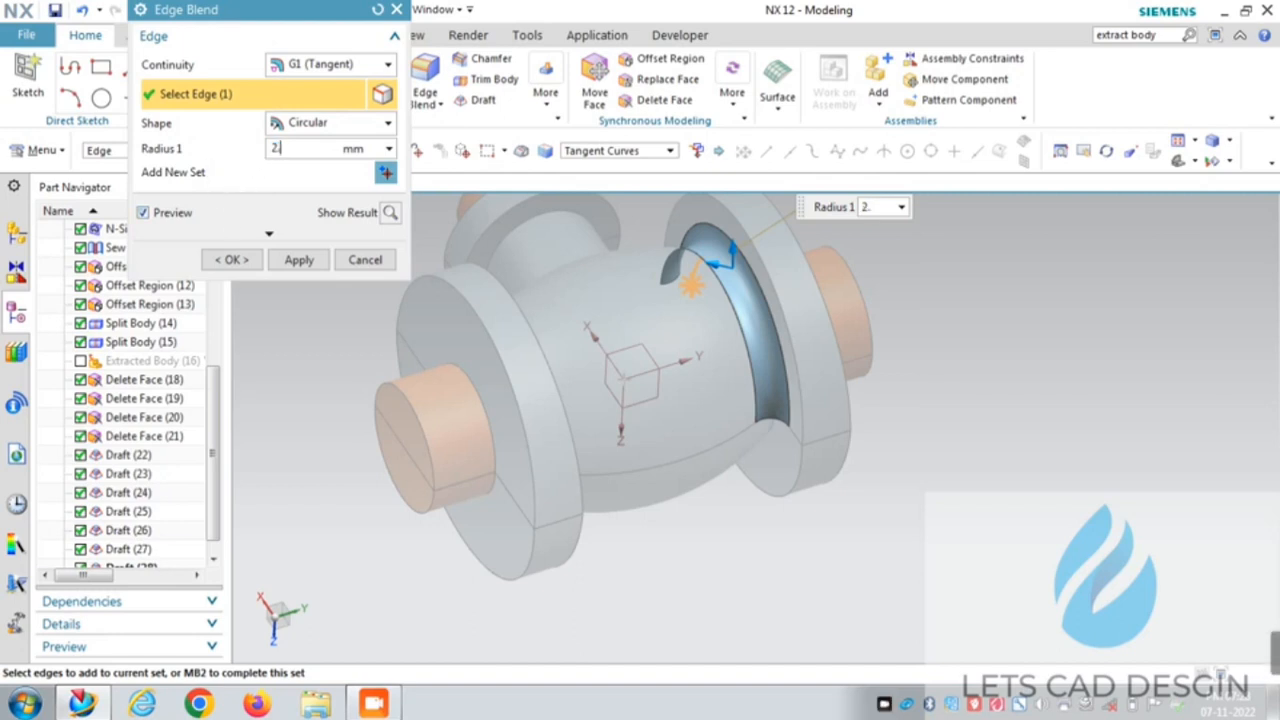
pyautogui.press('Return')
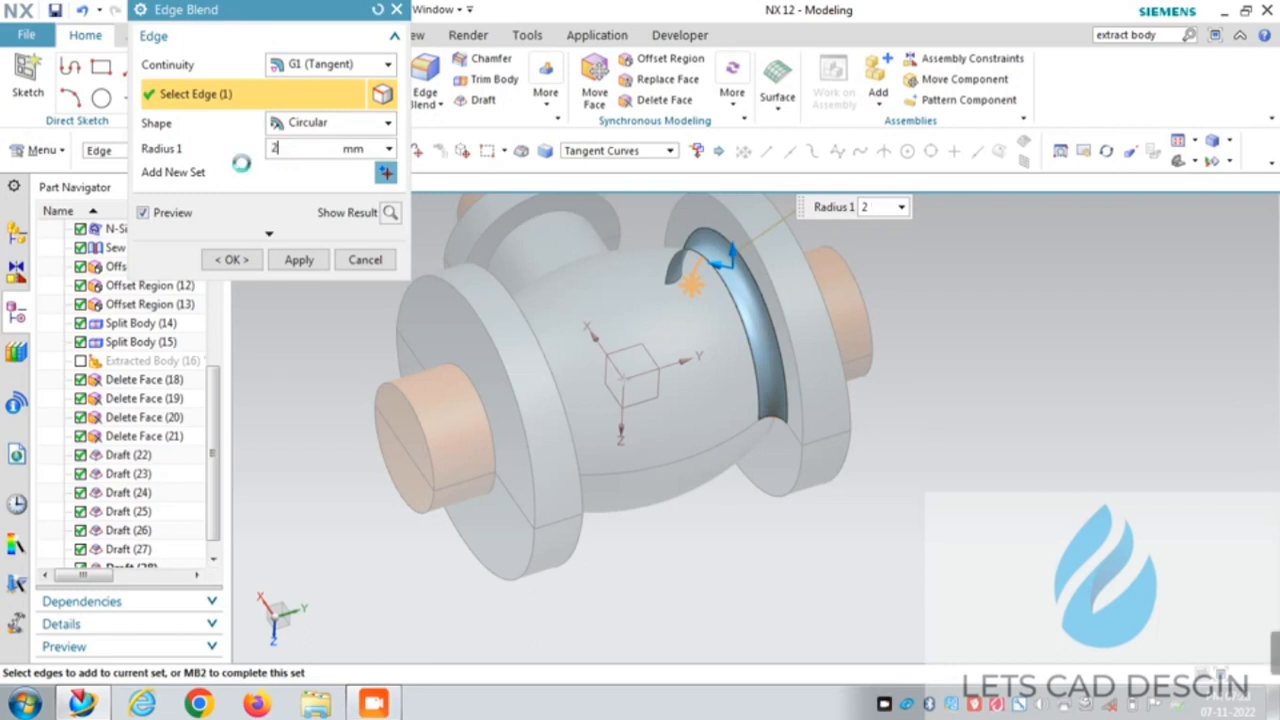
pyautogui.click(299, 260)
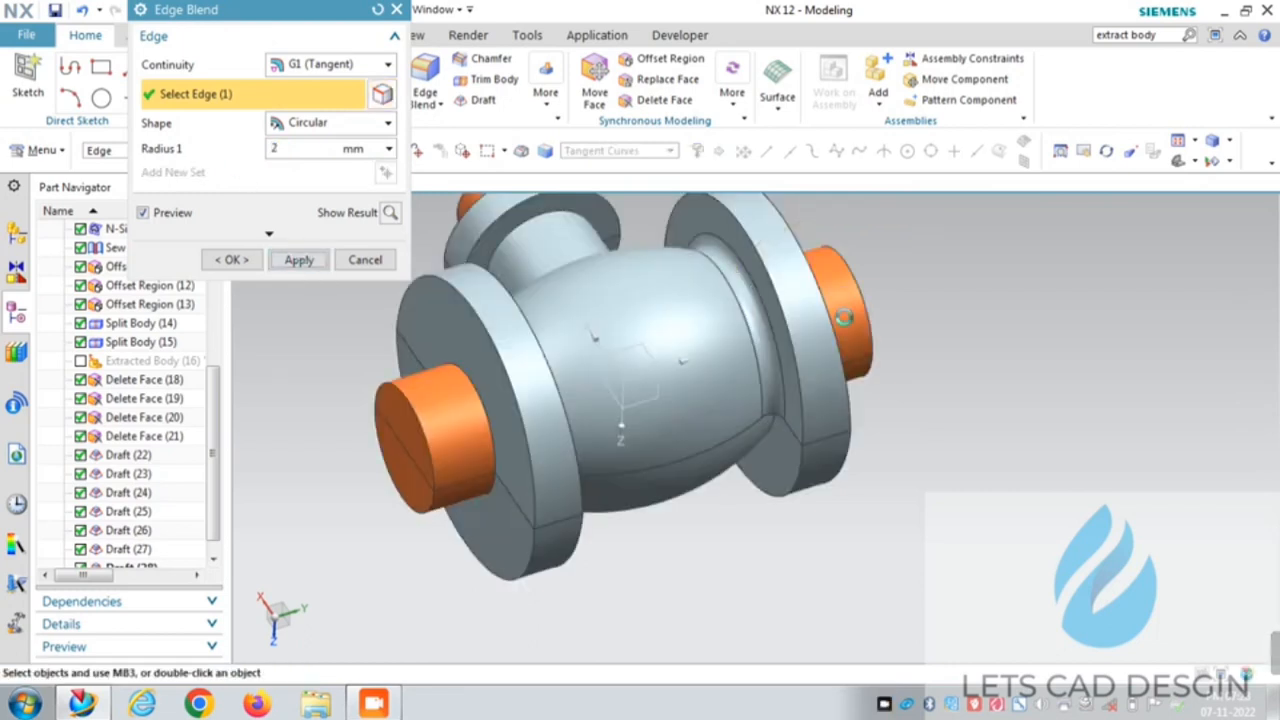
# Step: Blend the lower half's -Y end flange-to-body edge and its branch-to-body edge, each with a 2 mm radius
pyautogui.scroll(-2, 975, 347)
pyautogui.moveTo(975, 338); pyautogui.dragTo(703, 377, button='middle')
pyautogui.moveTo(957, 279); pyautogui.dragTo(557, 360, button='middle')
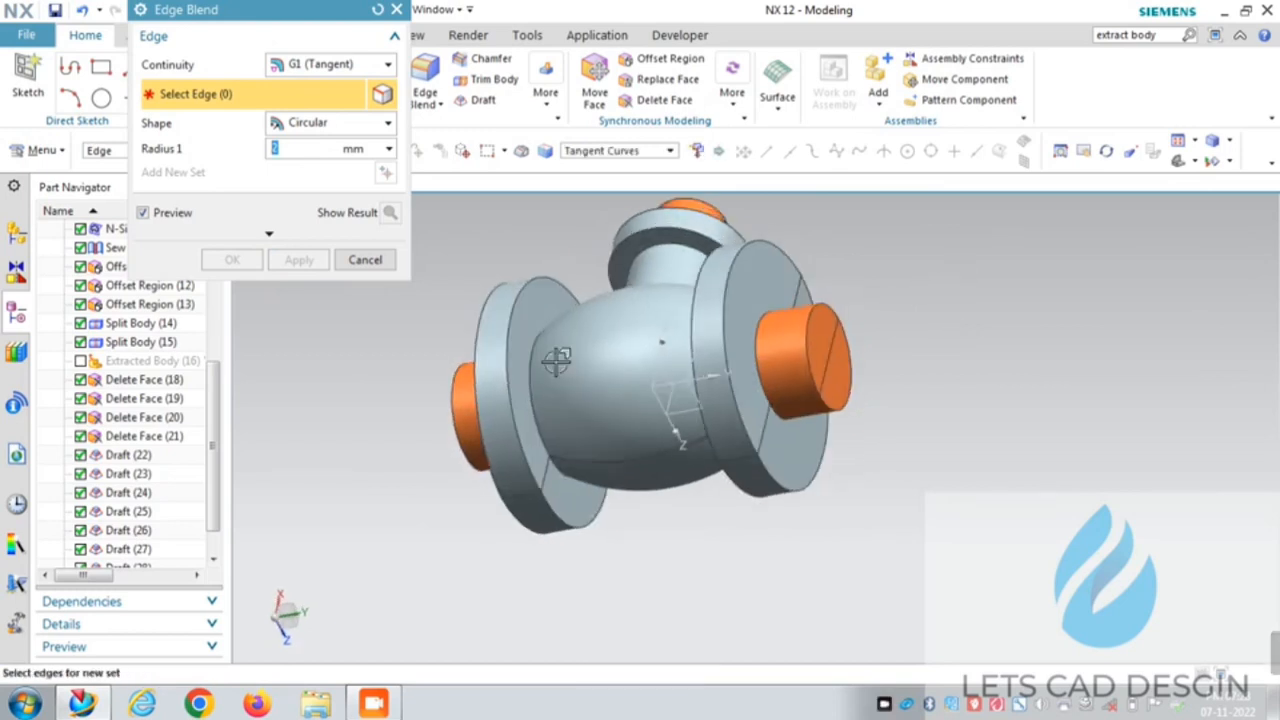
pyautogui.click(533, 347)
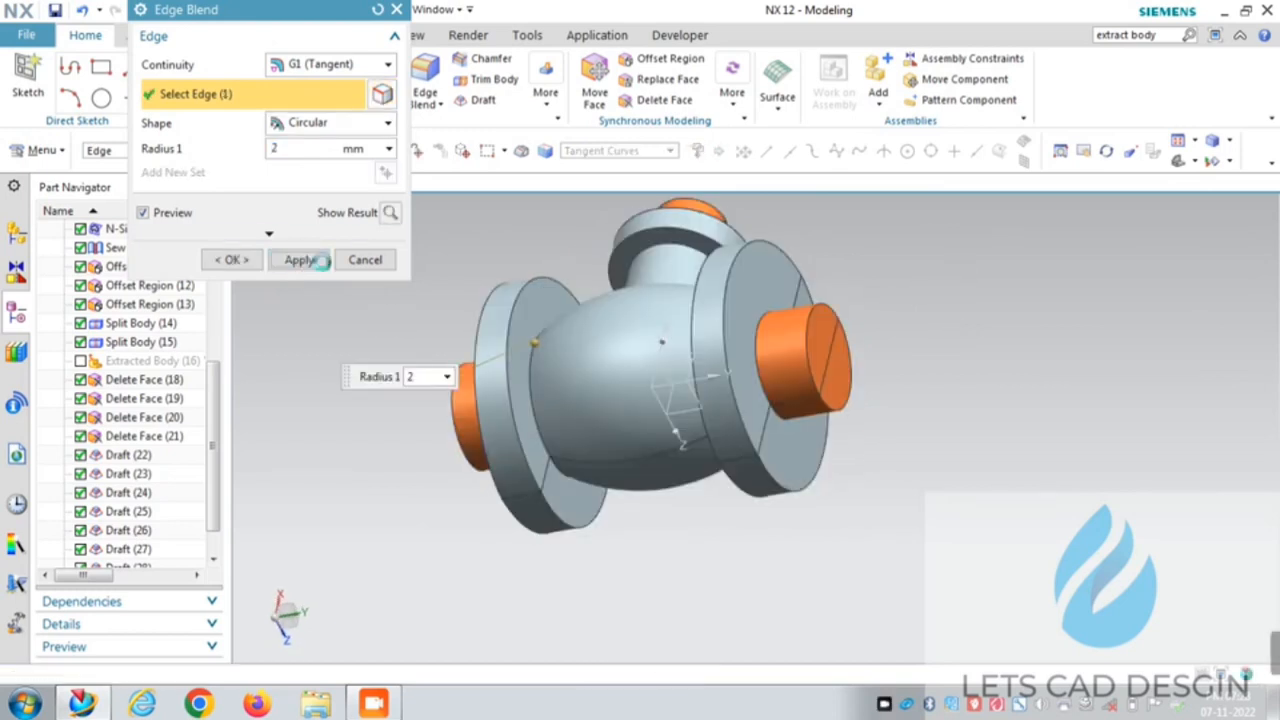
pyautogui.moveTo(941, 281); pyautogui.dragTo(950, 335, button='middle')
pyautogui.scroll(2, 687, 330)
pyautogui.click(625, 310)
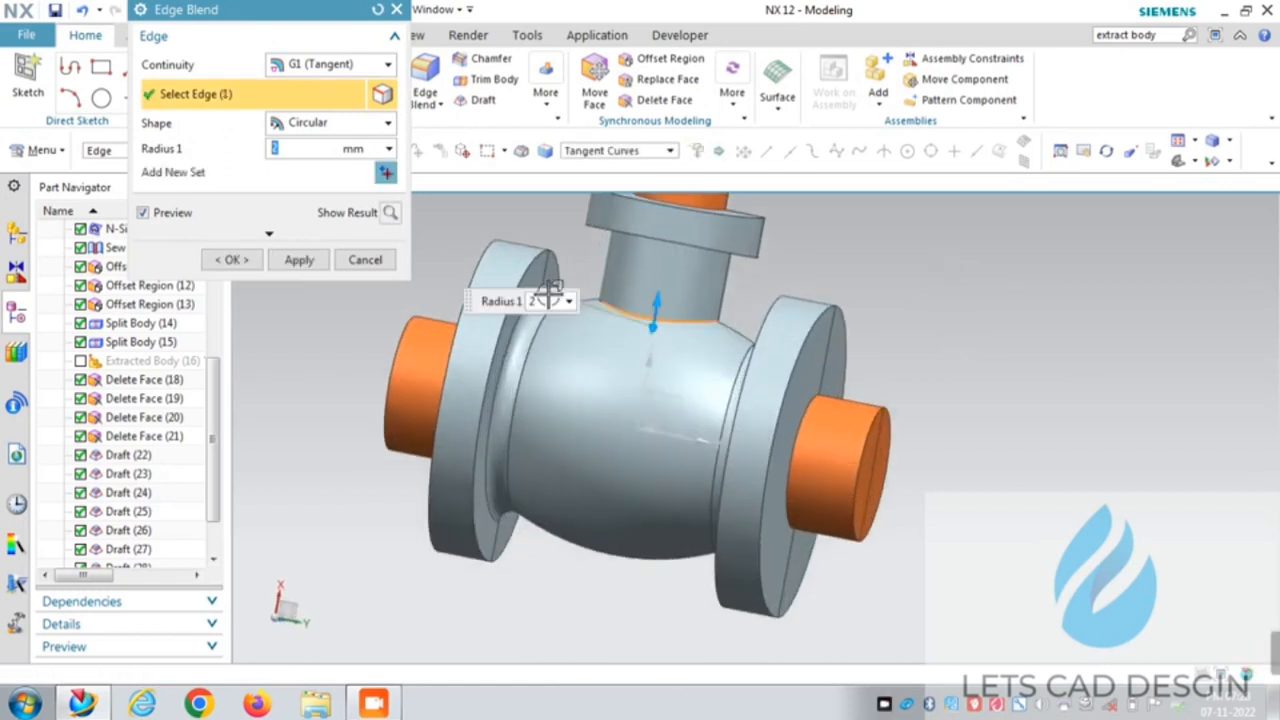
pyautogui.scroll(2, 625, 310)
pyautogui.click(301, 260)
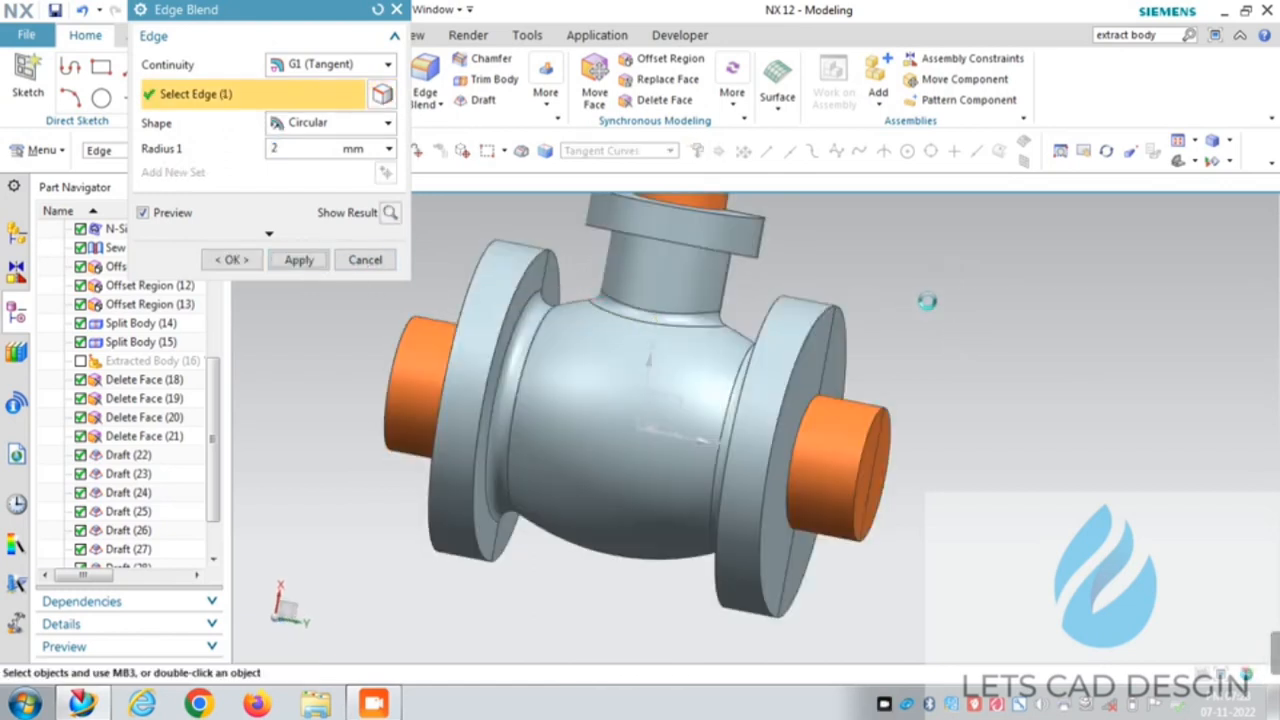
# Step: Blend the upper half's branch-to-body edge and both end flange-to-body edges with a 2 mm radius
pyautogui.moveTo(894, 306); pyautogui.dragTo(716, 304, button='middle')
pyautogui.click(551, 289)
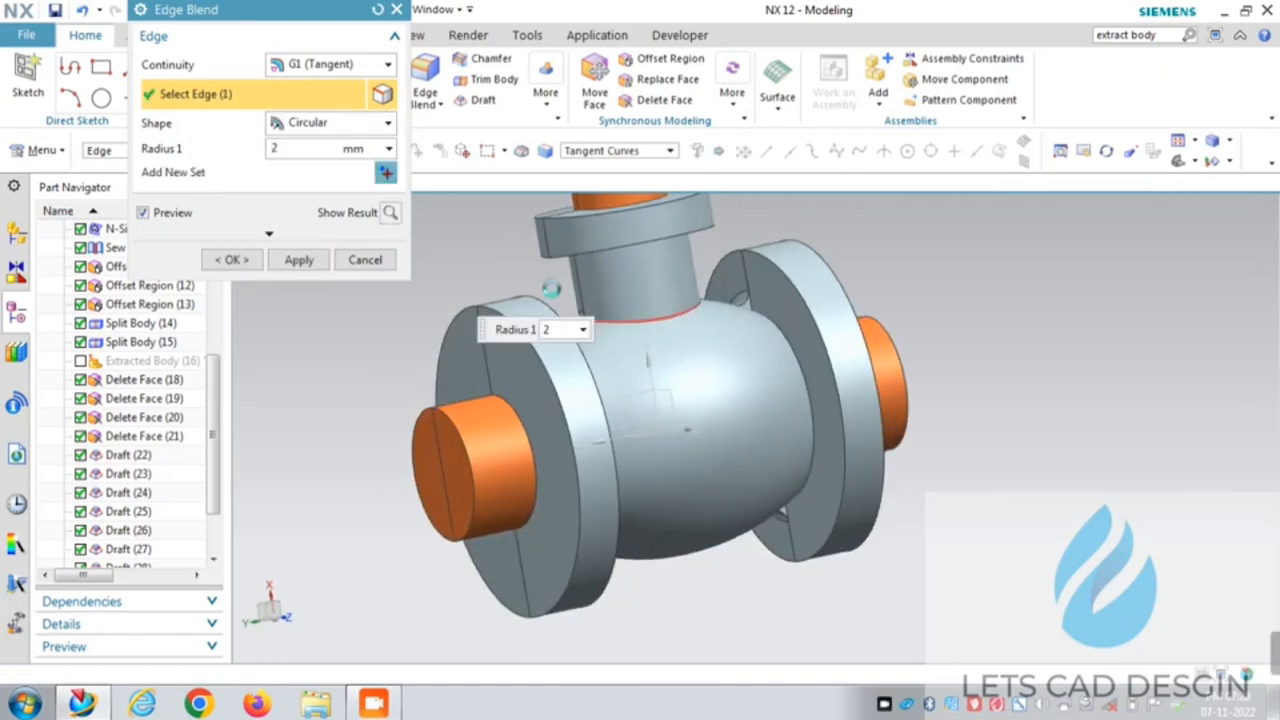
pyautogui.click(300, 260)
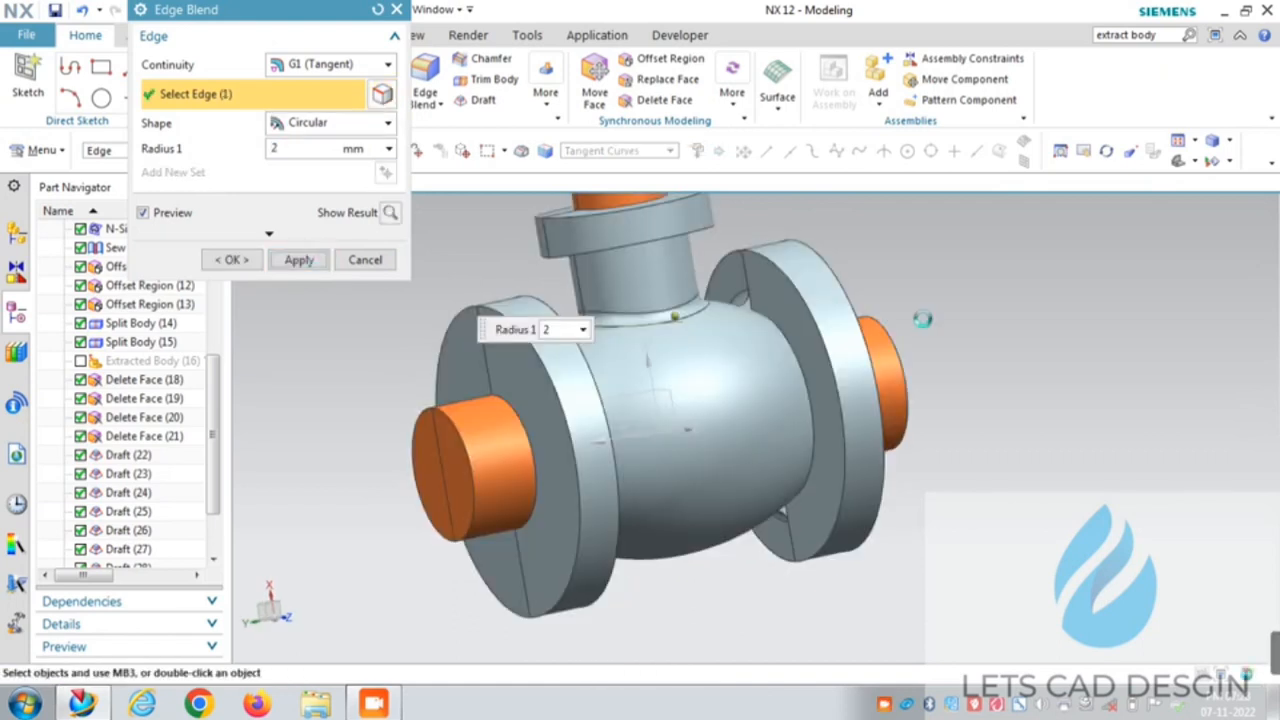
pyautogui.click(797, 368)
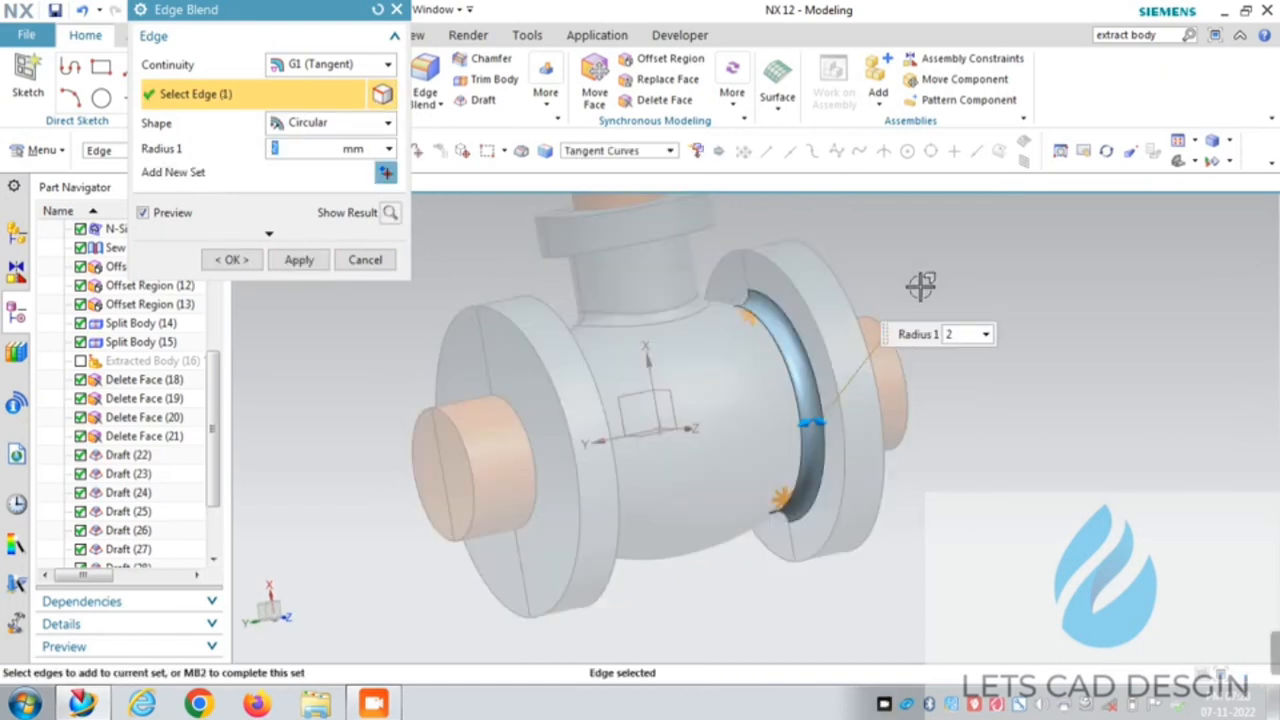
pyautogui.moveTo(920, 286); pyautogui.dragTo(516, 395, button='middle')
pyautogui.click(509, 395)
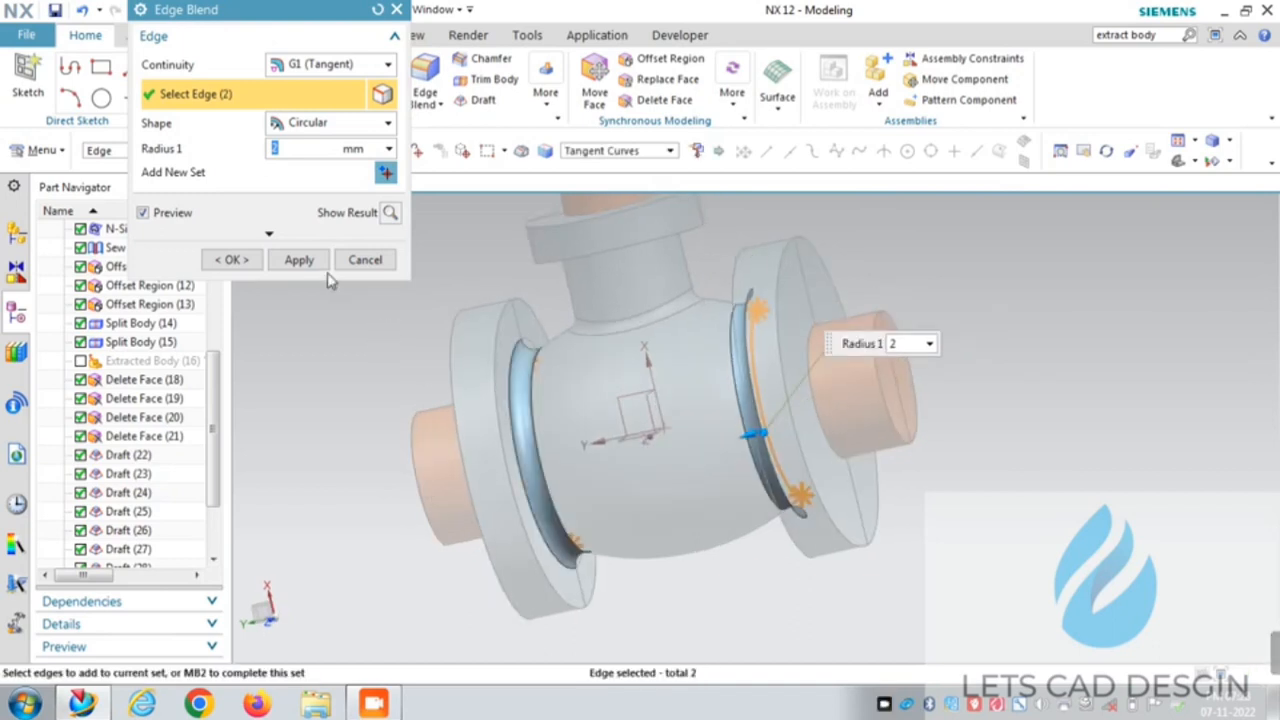
pyautogui.click(300, 260)
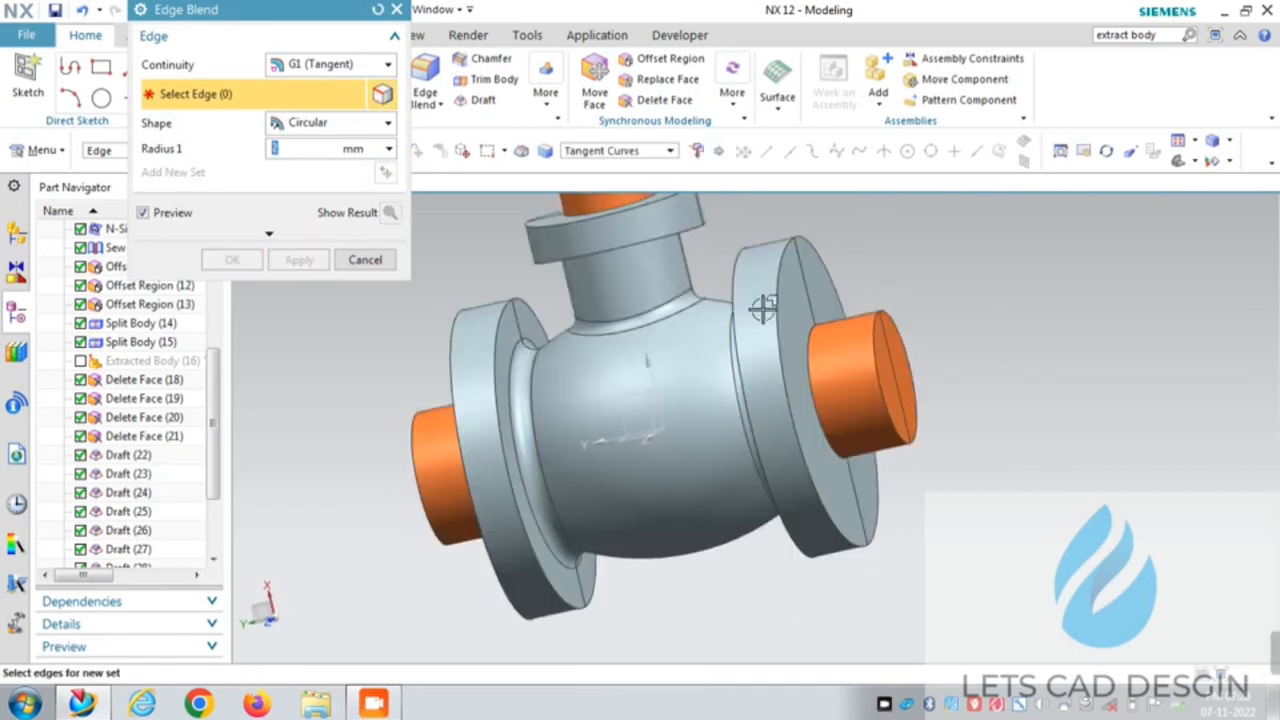
# Step: Leave Edge Blend and save the part file
pyautogui.scroll(-2, 763, 309)
pyautogui.moveTo(936, 350); pyautogui.dragTo(979, 289, button='middle')
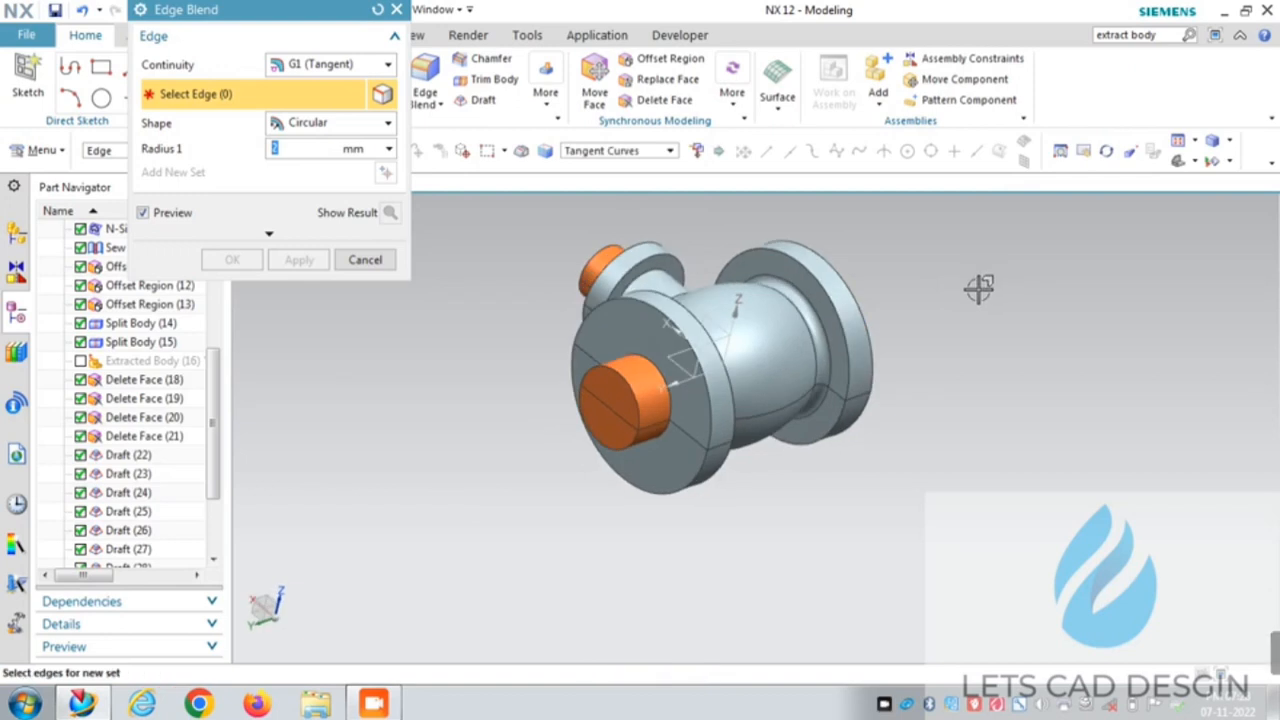
pyautogui.press('Escape')
pyautogui.hotkey('ctrl', 's')
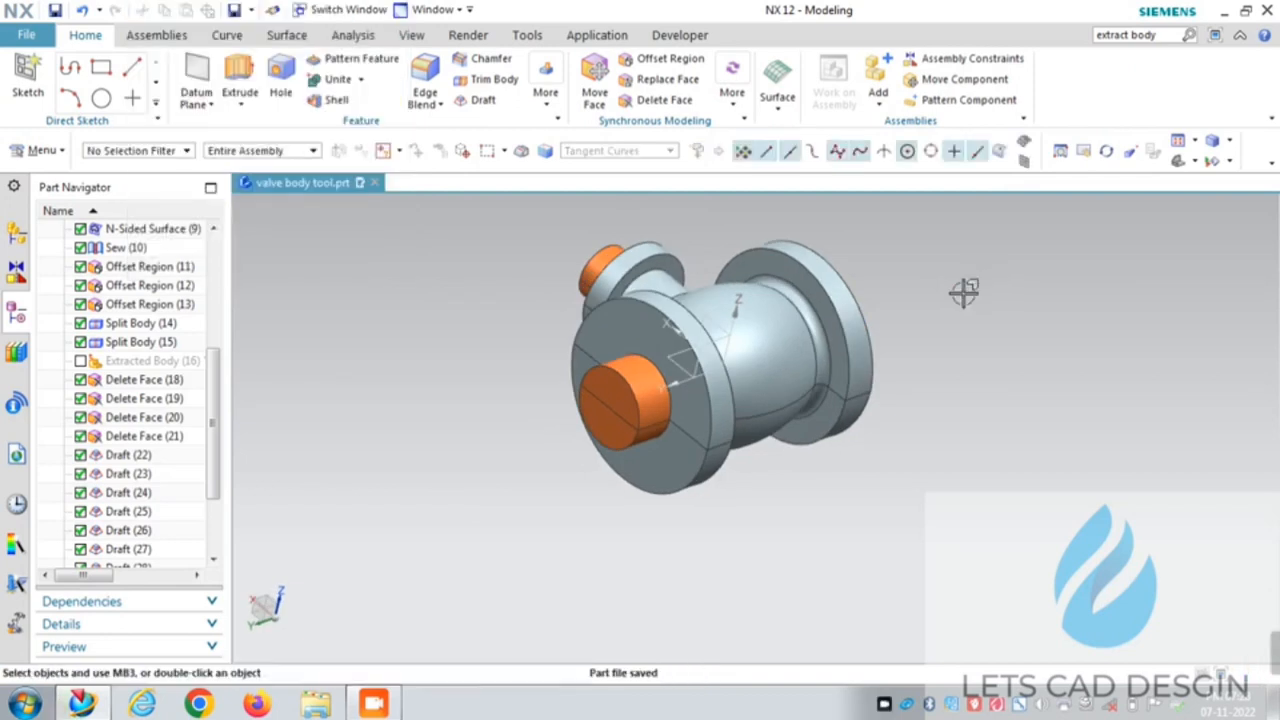
pyautogui.rightClick(984, 269)
pyautogui.click(995, 306)
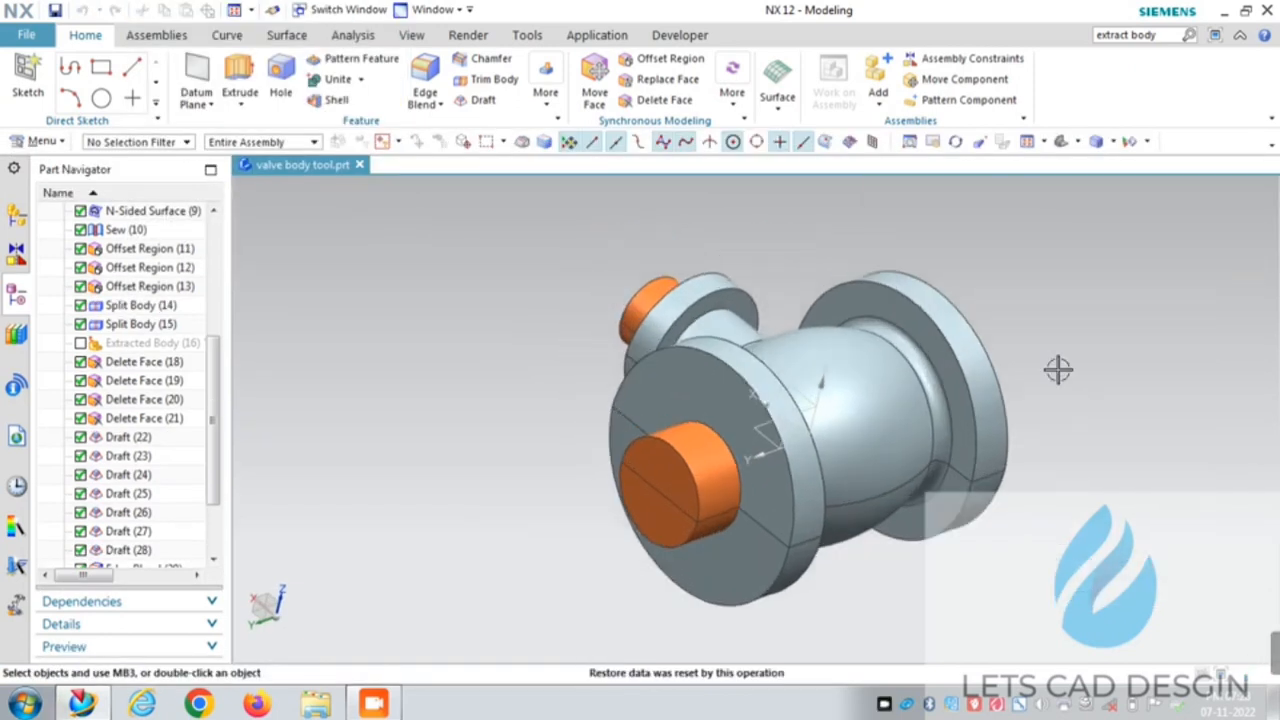
# Step: Unite the upper half of the valve body casting with the upper half of the core
pyautogui.moveTo(948, 333); pyautogui.dragTo(1097, 303, button='middle')
pyautogui.rightClick(1090, 298)
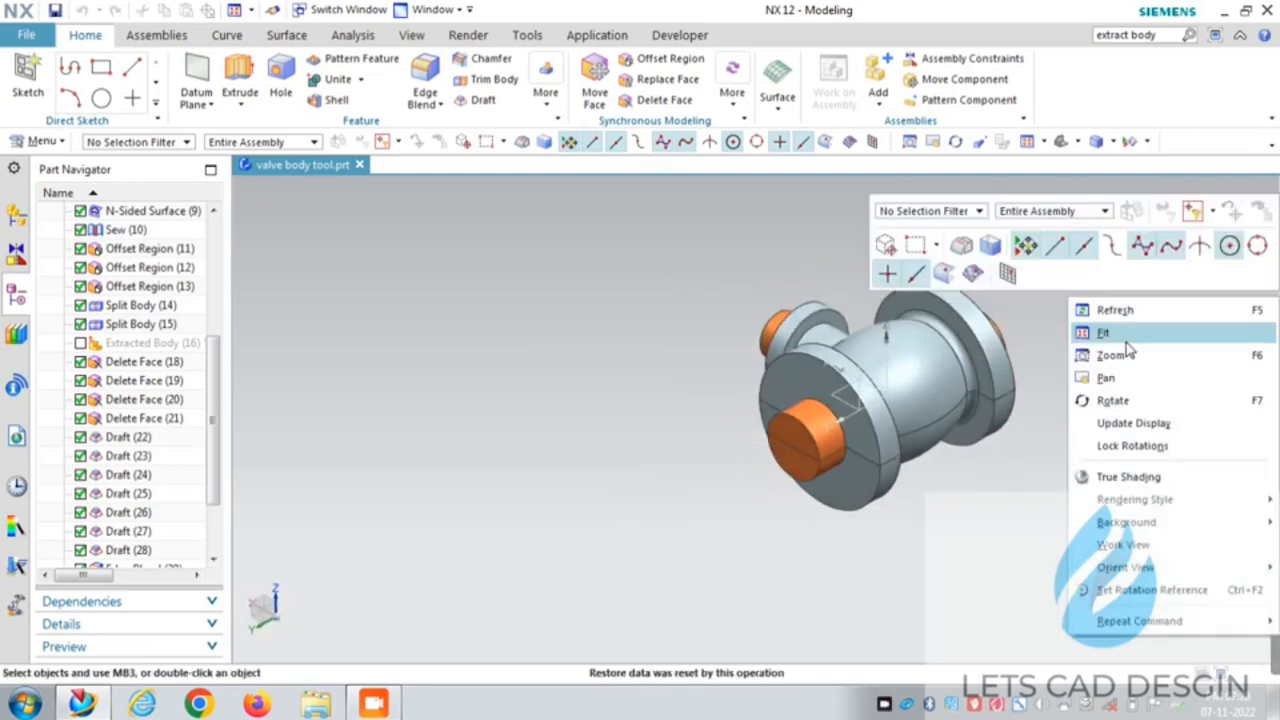
pyautogui.click(1135, 338)
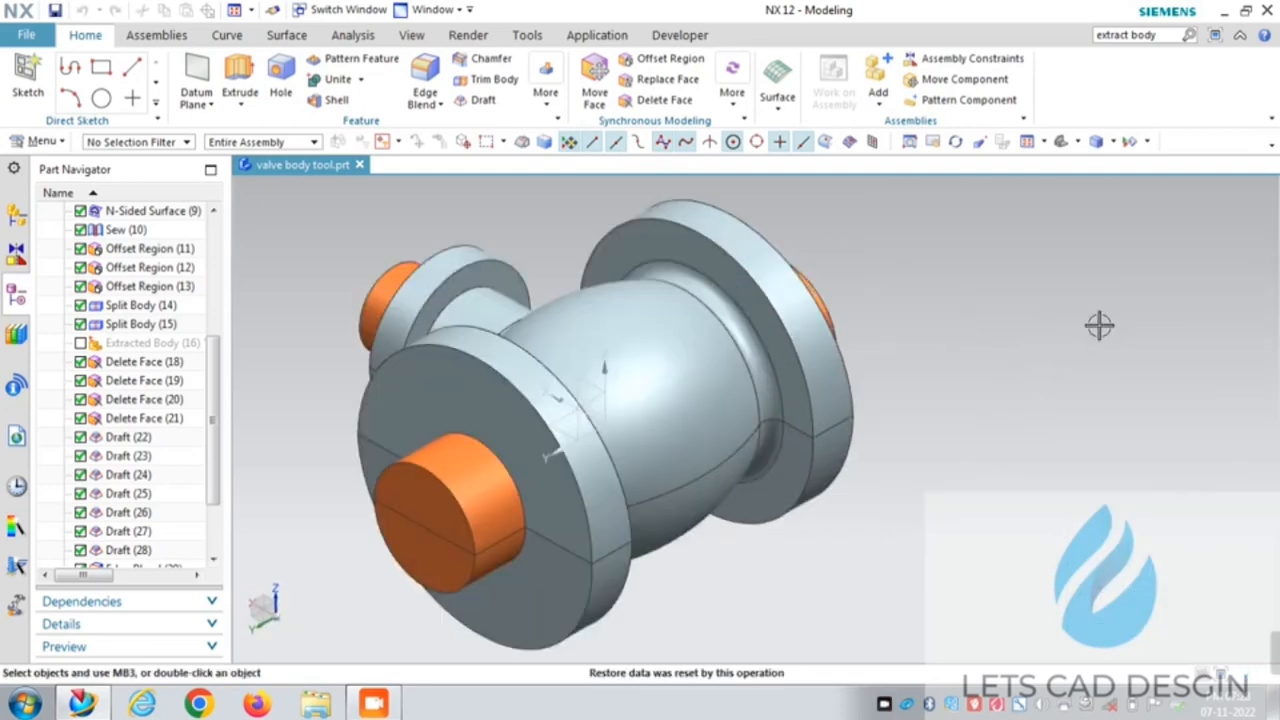
pyautogui.rightClick(1016, 267)
pyautogui.click(1030, 306)
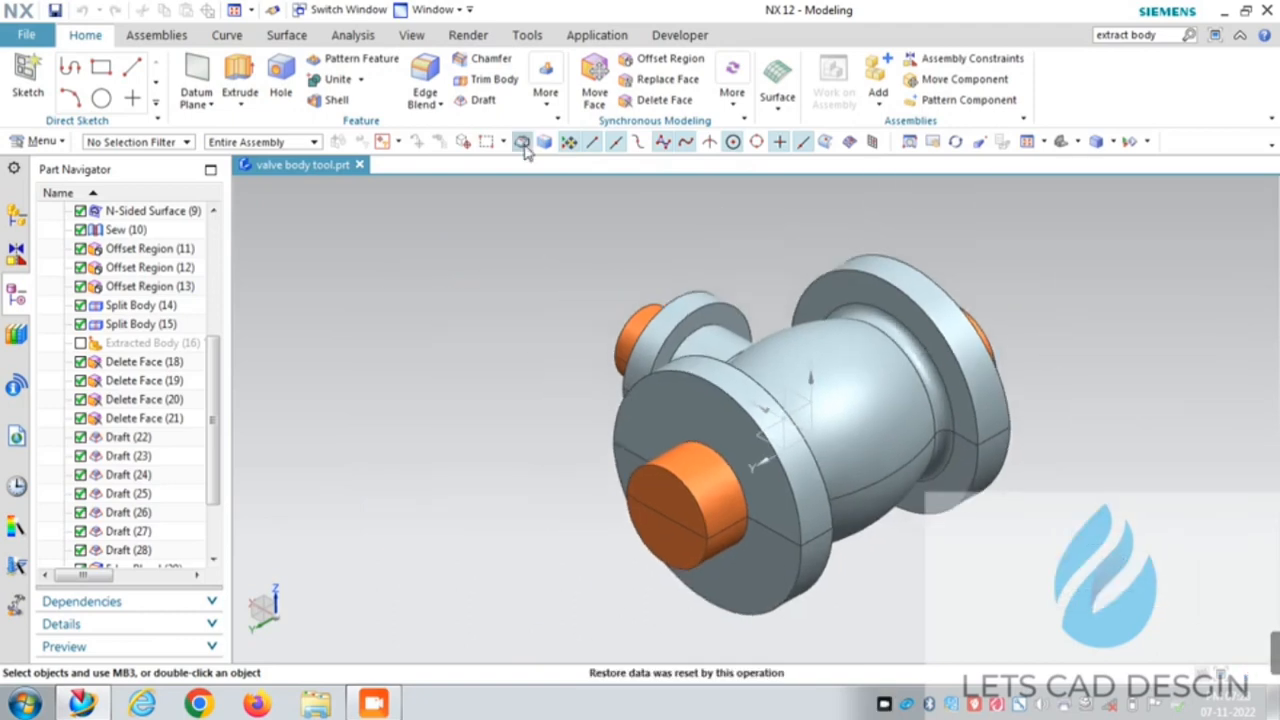
pyautogui.click(333, 79)
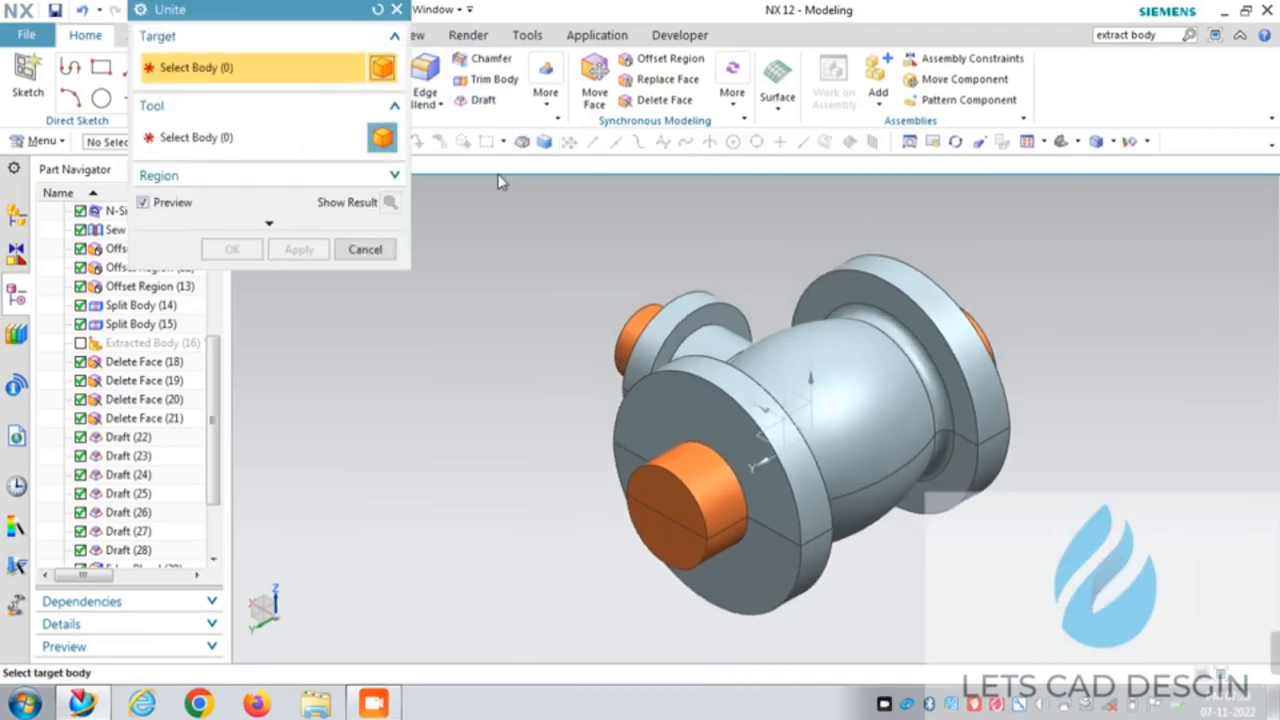
pyautogui.scroll(-1, 633, 206)
pyautogui.click(708, 373)
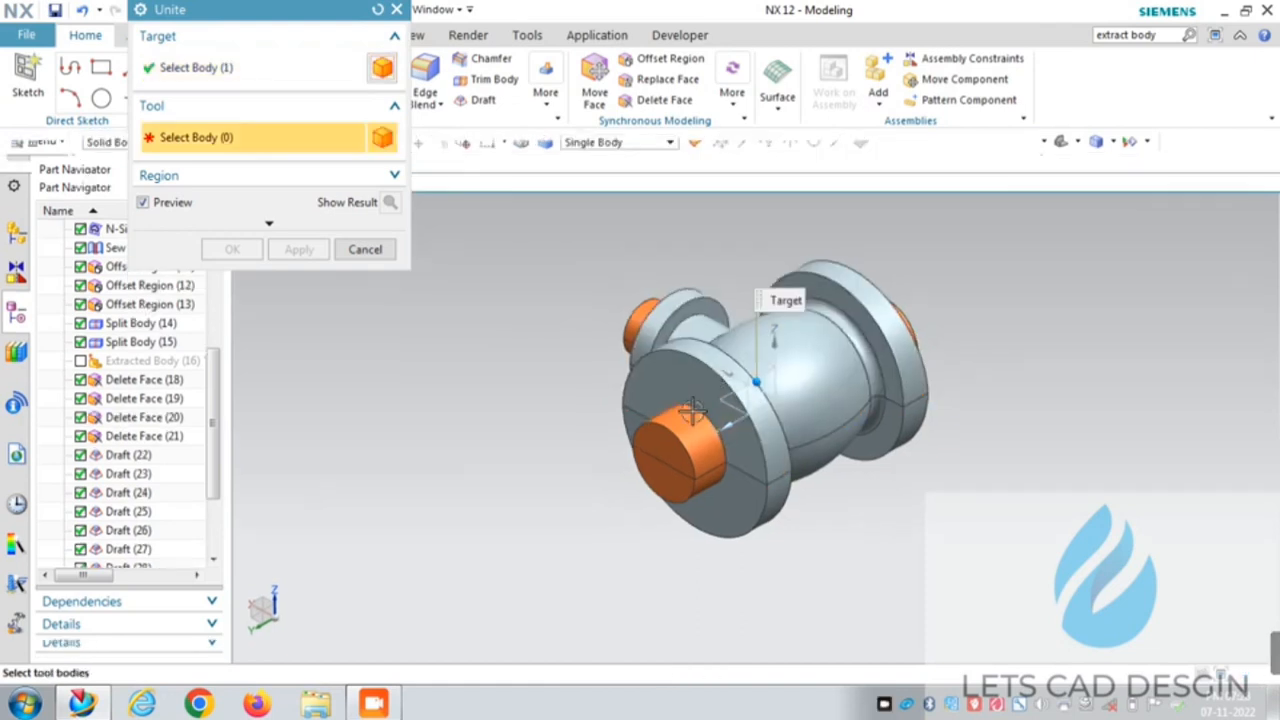
pyautogui.click(689, 433)
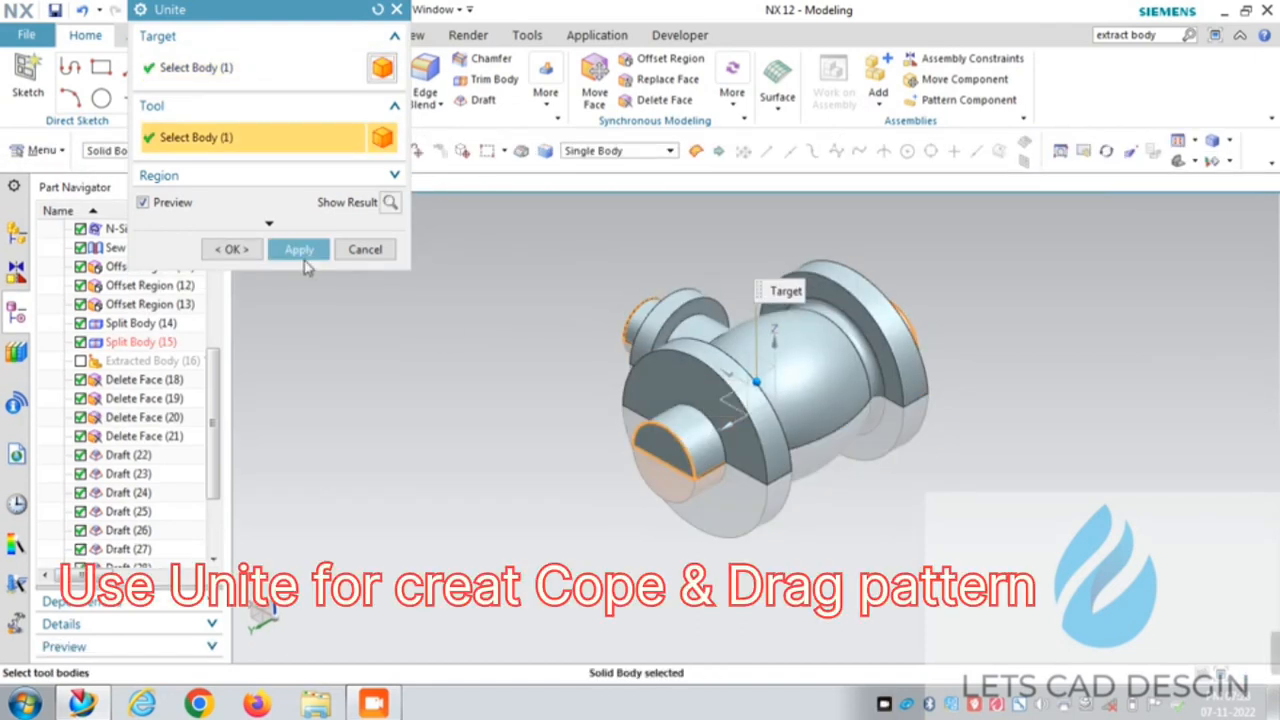
pyautogui.click(298, 251)
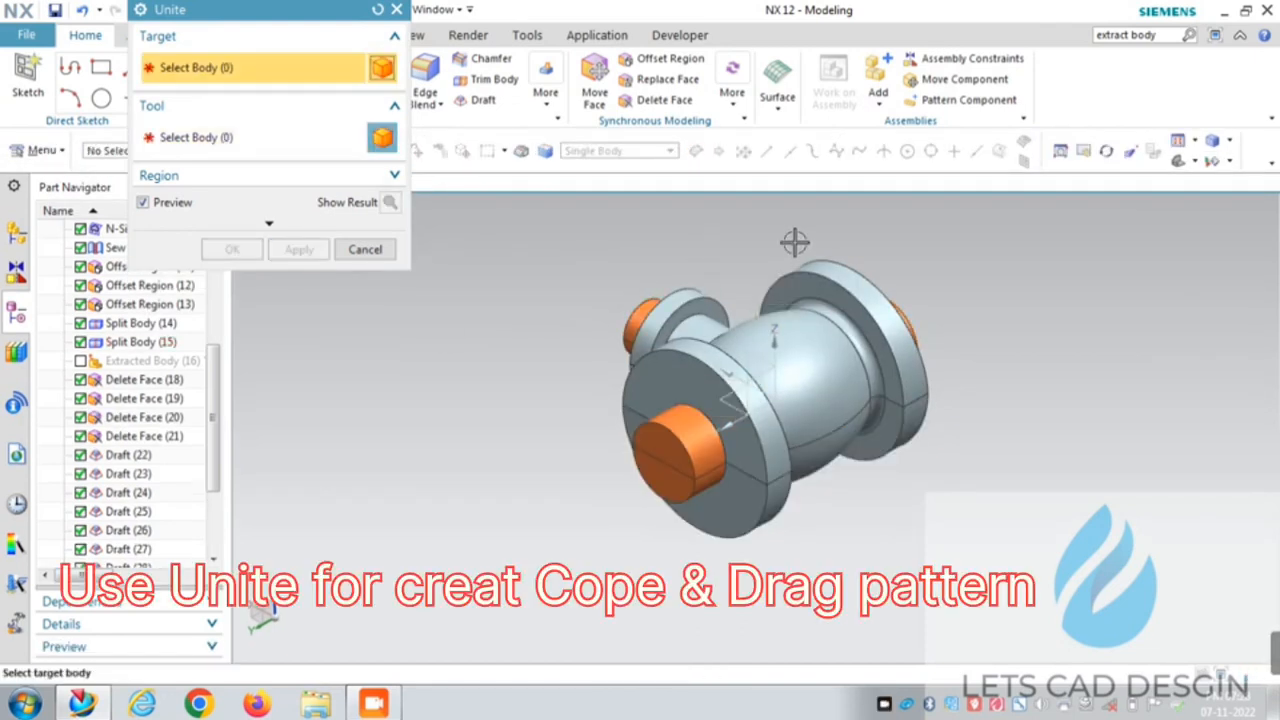
# Step: Unite the lower half of the valve body casting with the lower half of the core and leave Unite
pyautogui.rightClick(1043, 247)
pyautogui.click(1090, 316)
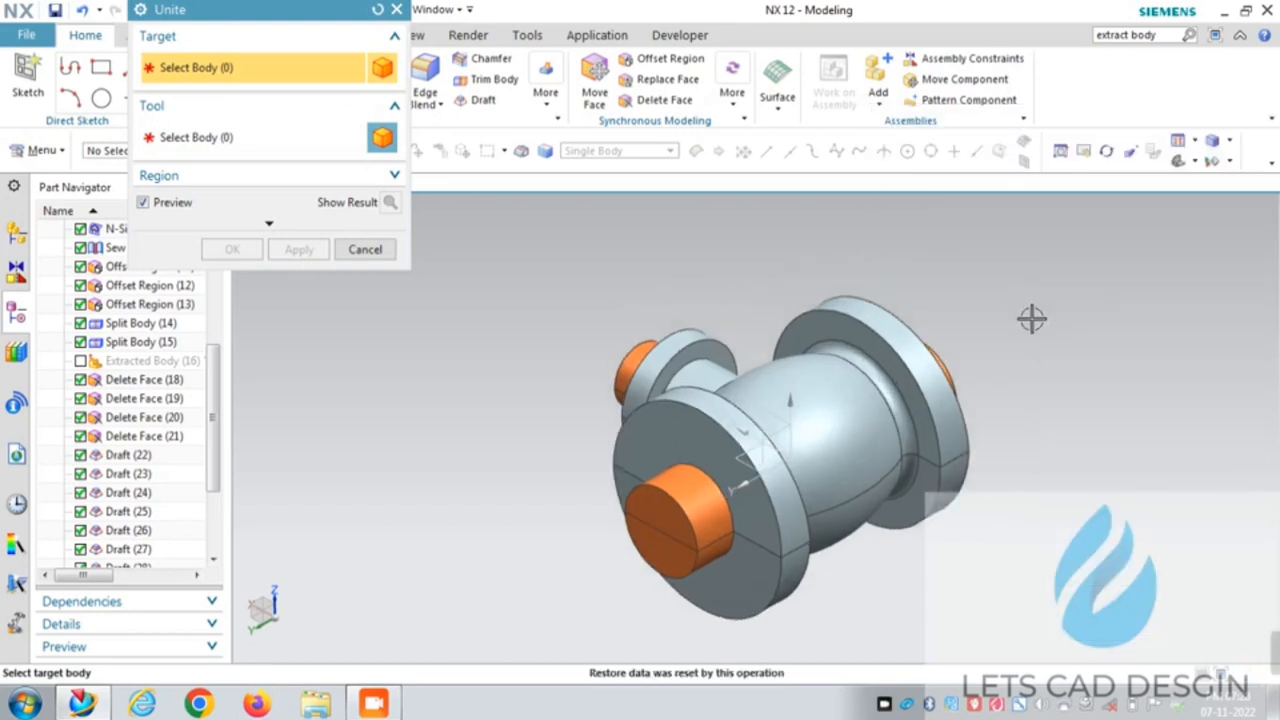
pyautogui.moveTo(1043, 305); pyautogui.dragTo(1004, 222, button='middle')
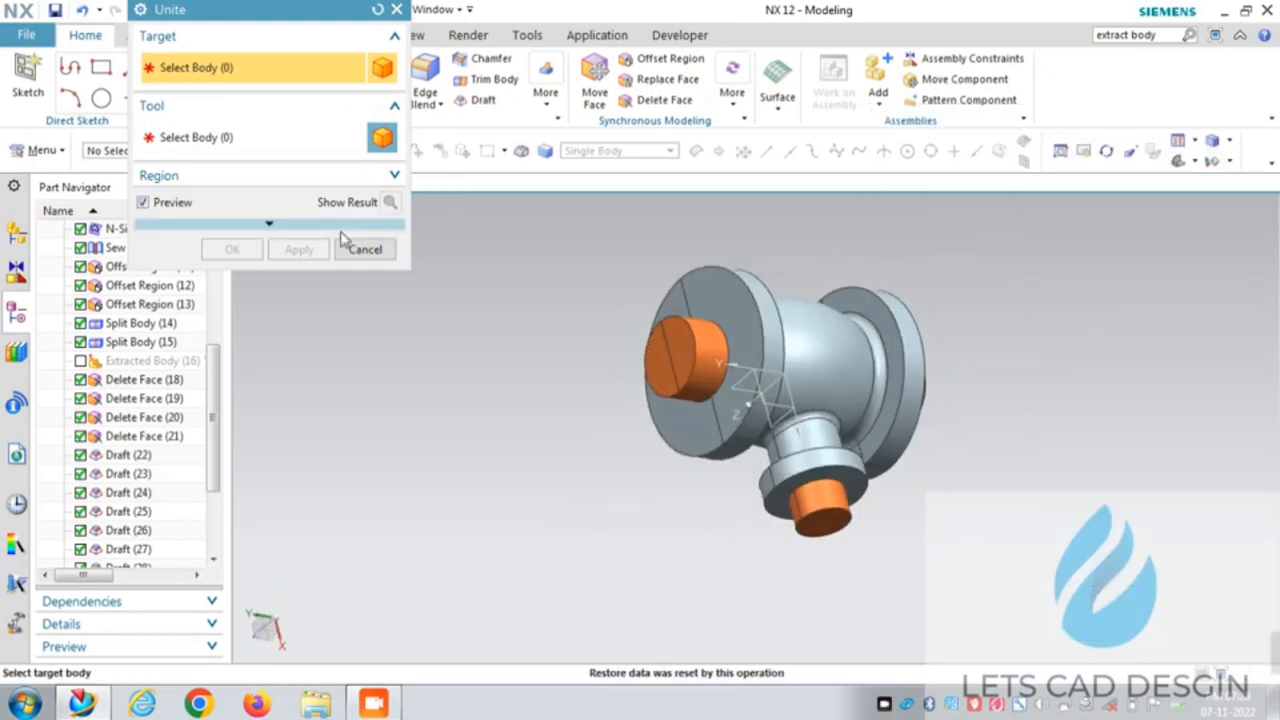
pyautogui.click(735, 344)
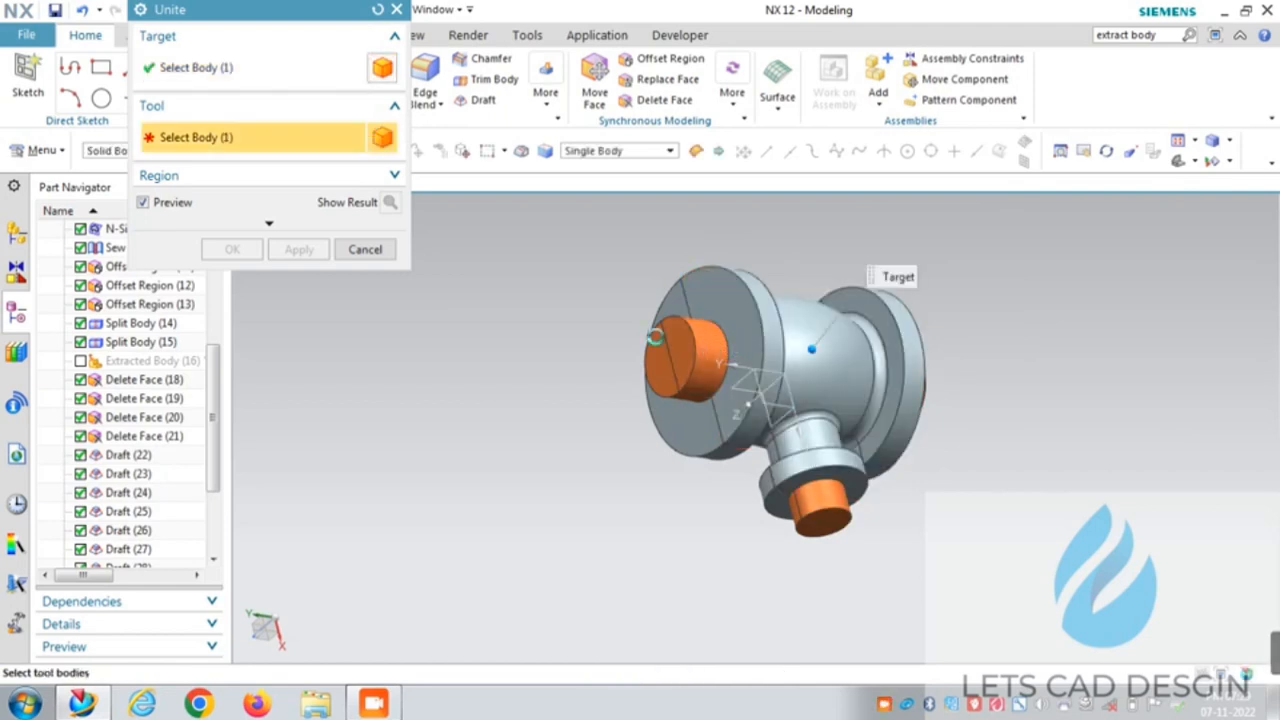
pyautogui.click(655, 337)
pyautogui.click(304, 254)
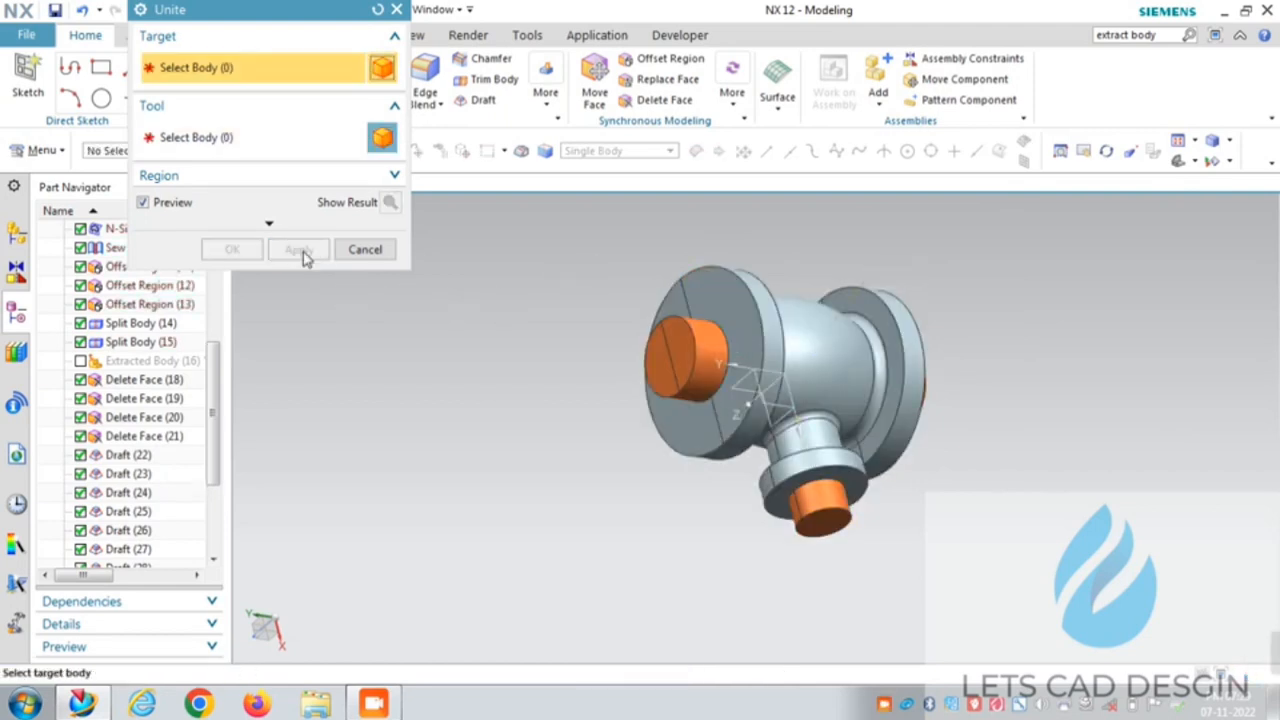
pyautogui.rightClick(1020, 241)
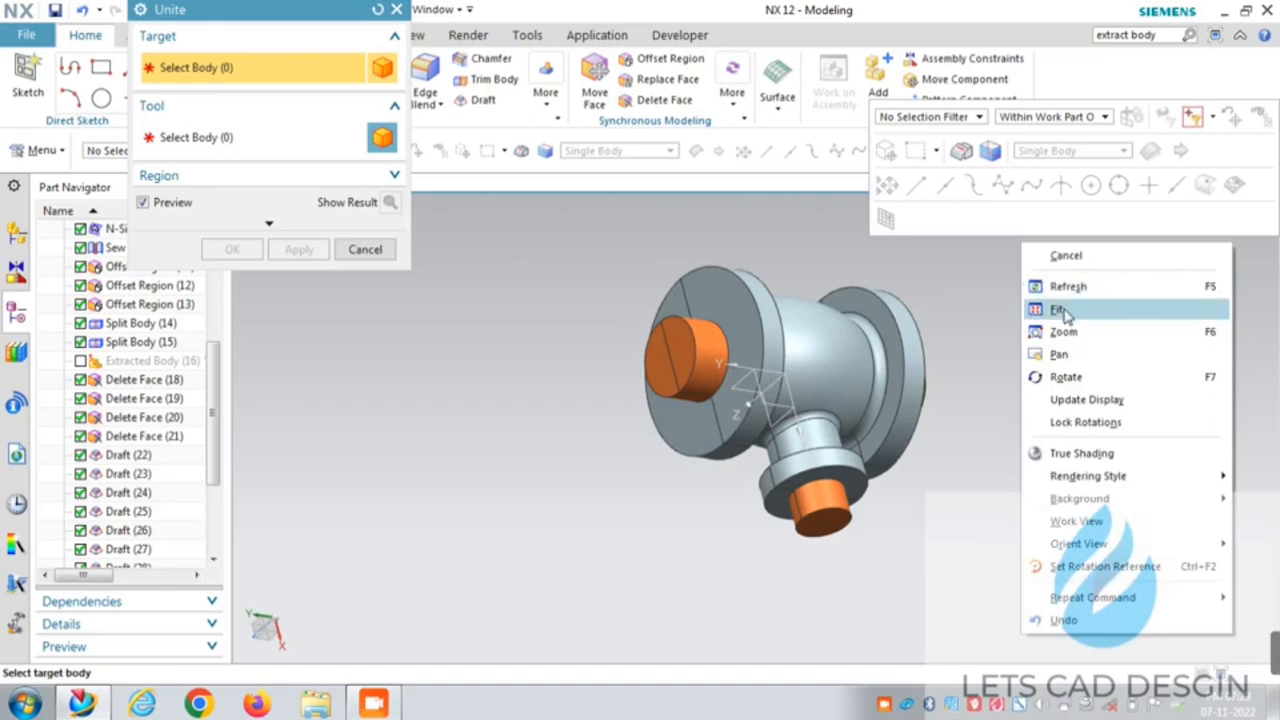
pyautogui.click(1042, 309)
pyautogui.click(365, 249)
# Step: Hide the united upper half of the pattern
pyautogui.moveTo(1000, 370); pyautogui.dragTo(1063, 406, button='middle')
pyautogui.hotkey('ctrl', 'b')
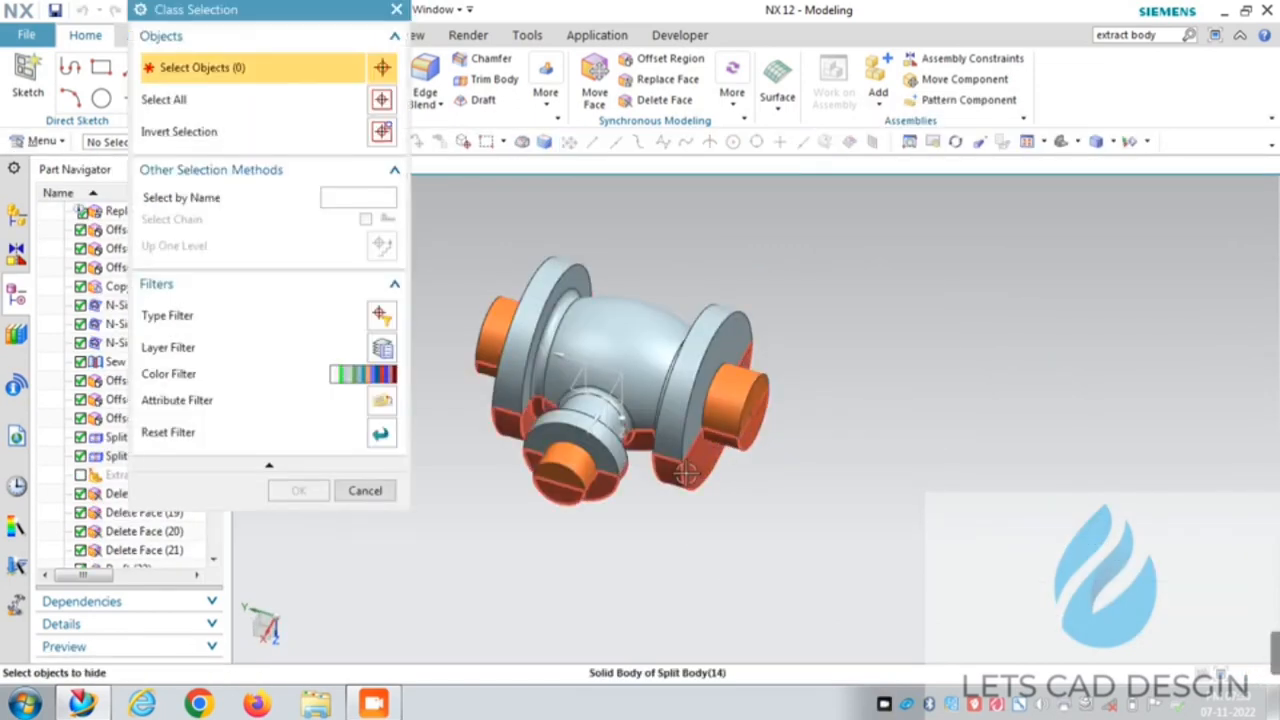
pyautogui.click(686, 474)
pyautogui.click(299, 490)
# Step: Start a Shell on the lower pattern half with its flat parting face as the face to remove
pyautogui.scroll(-3, 960, 380)
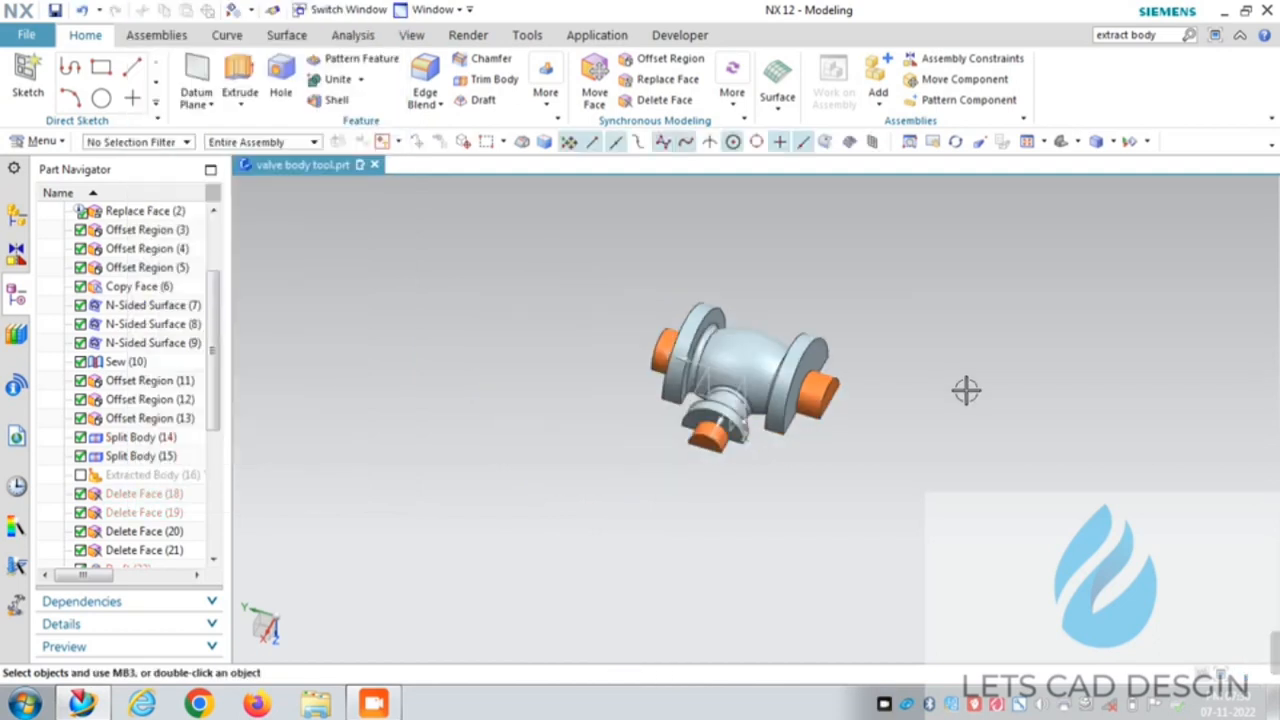
pyautogui.scroll(2, 760, 390)
pyautogui.moveTo(989, 428); pyautogui.dragTo(914, 249, button='middle')
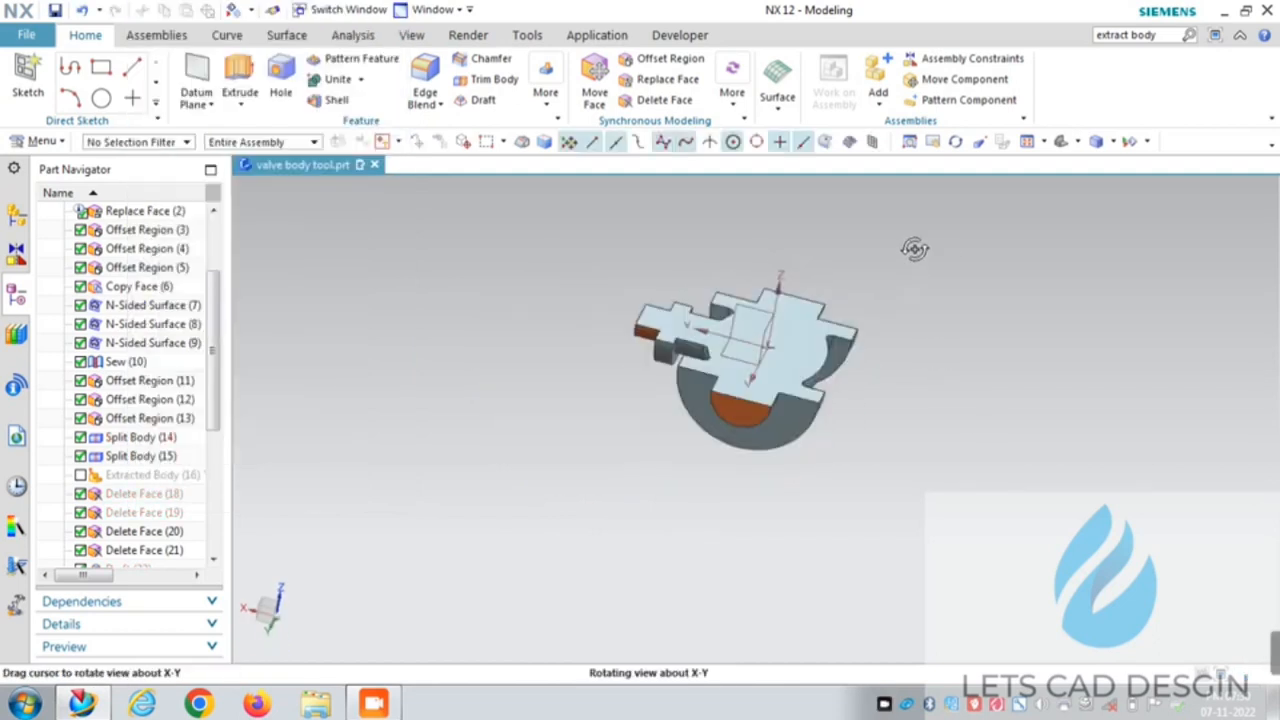
pyautogui.rightClick(952, 268)
pyautogui.click(996, 301)
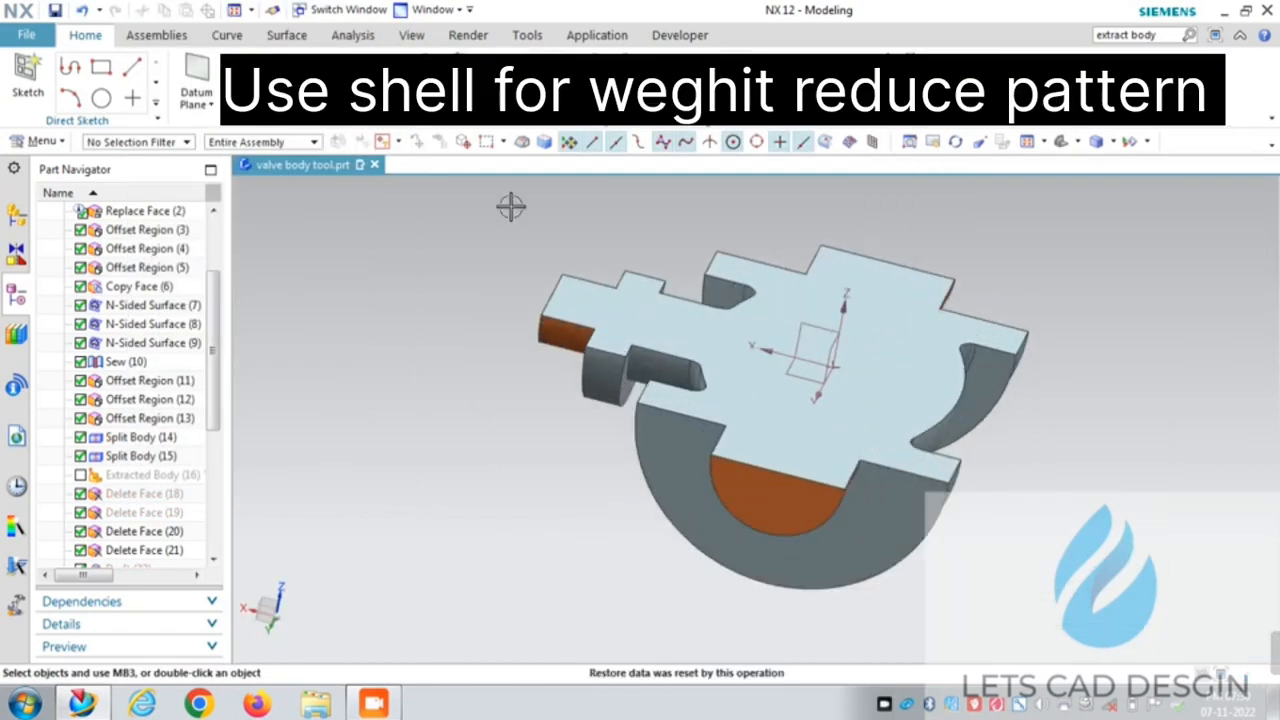
pyautogui.click(340, 100)
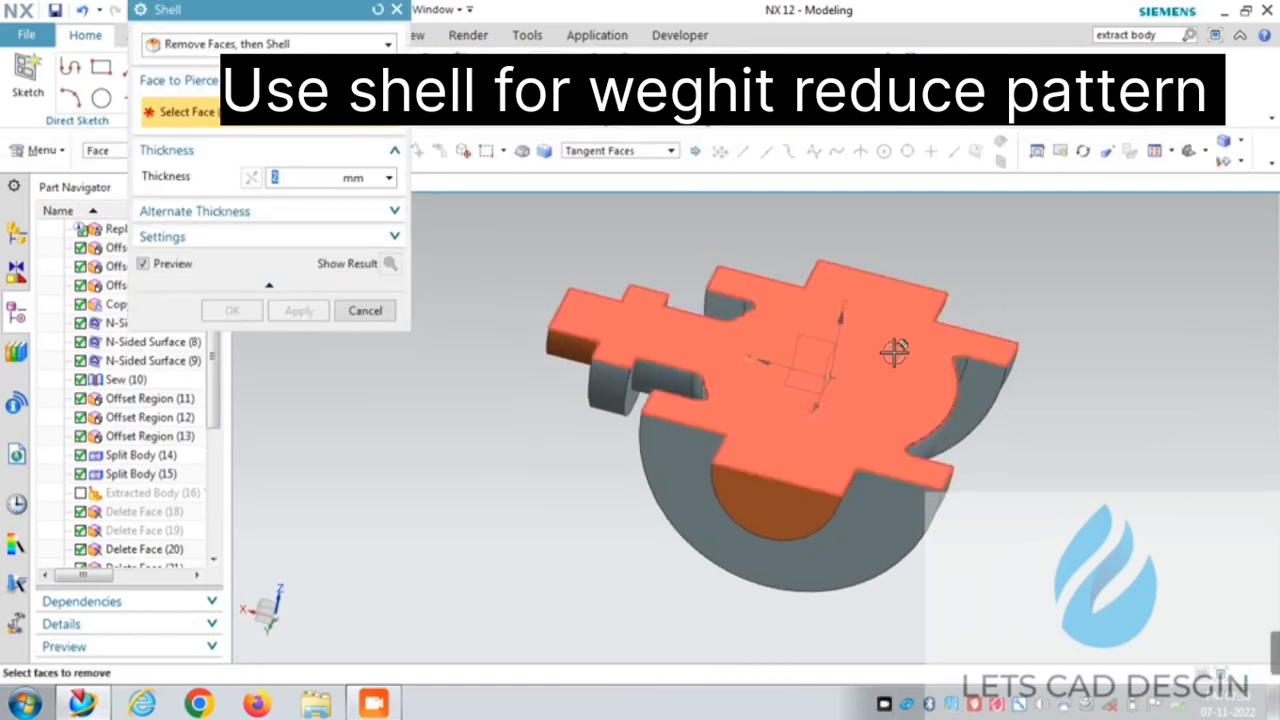
pyautogui.click(894, 354)
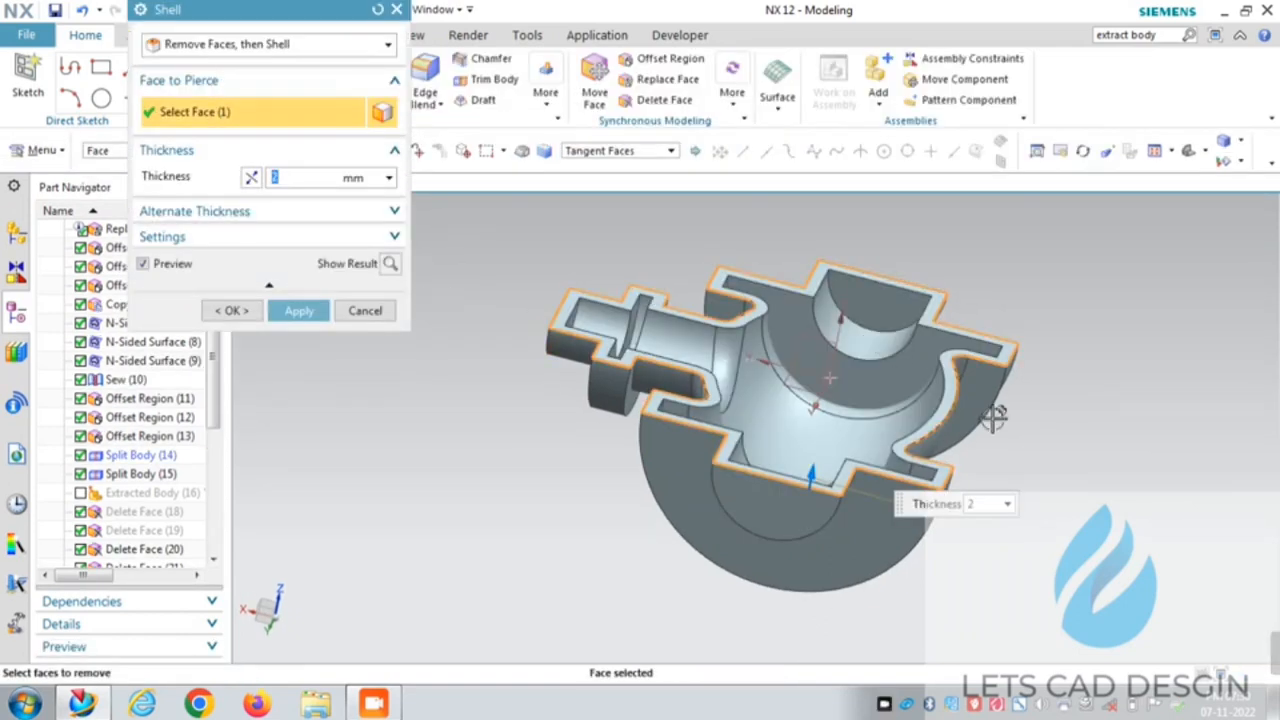
# Step: Set the wall thickness to 4 mm, apply the shell to the lower pattern half and leave Shell
pyautogui.scroll(2, 1100, 340)
pyautogui.rightClick(1120, 292)
pyautogui.click(1120, 423)
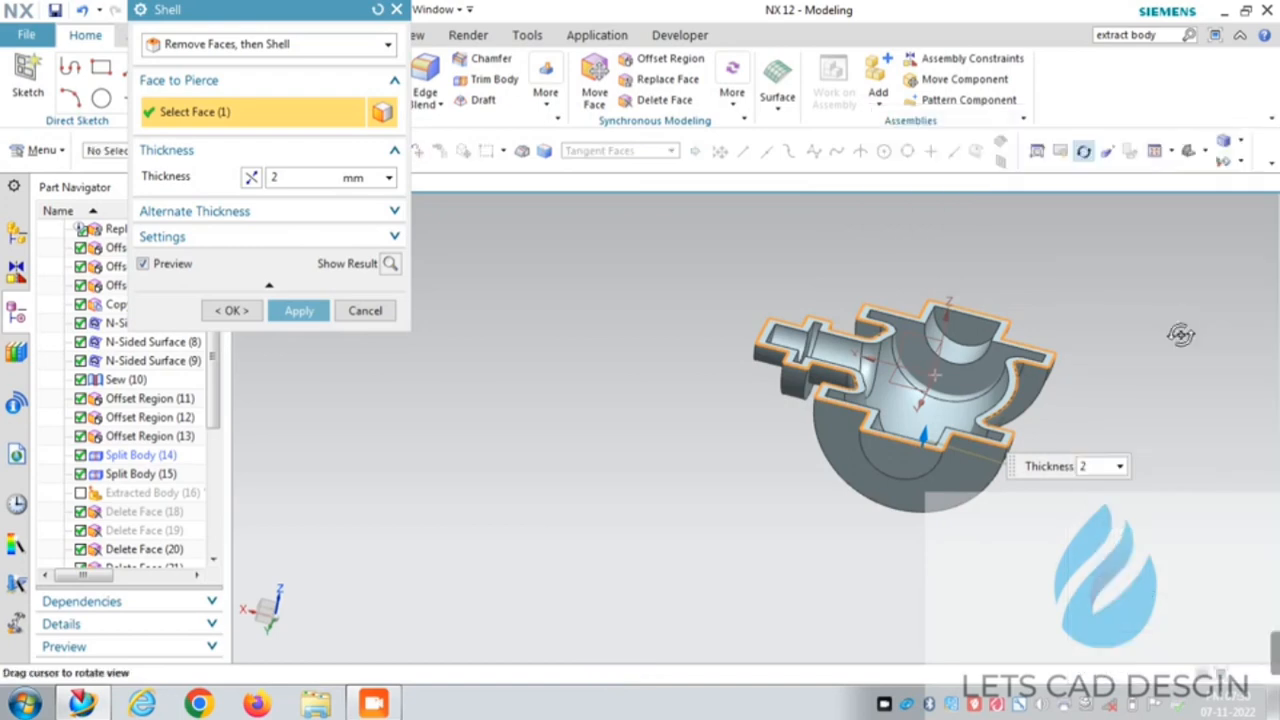
pyautogui.moveTo(1180, 334); pyautogui.dragTo(587, 372)
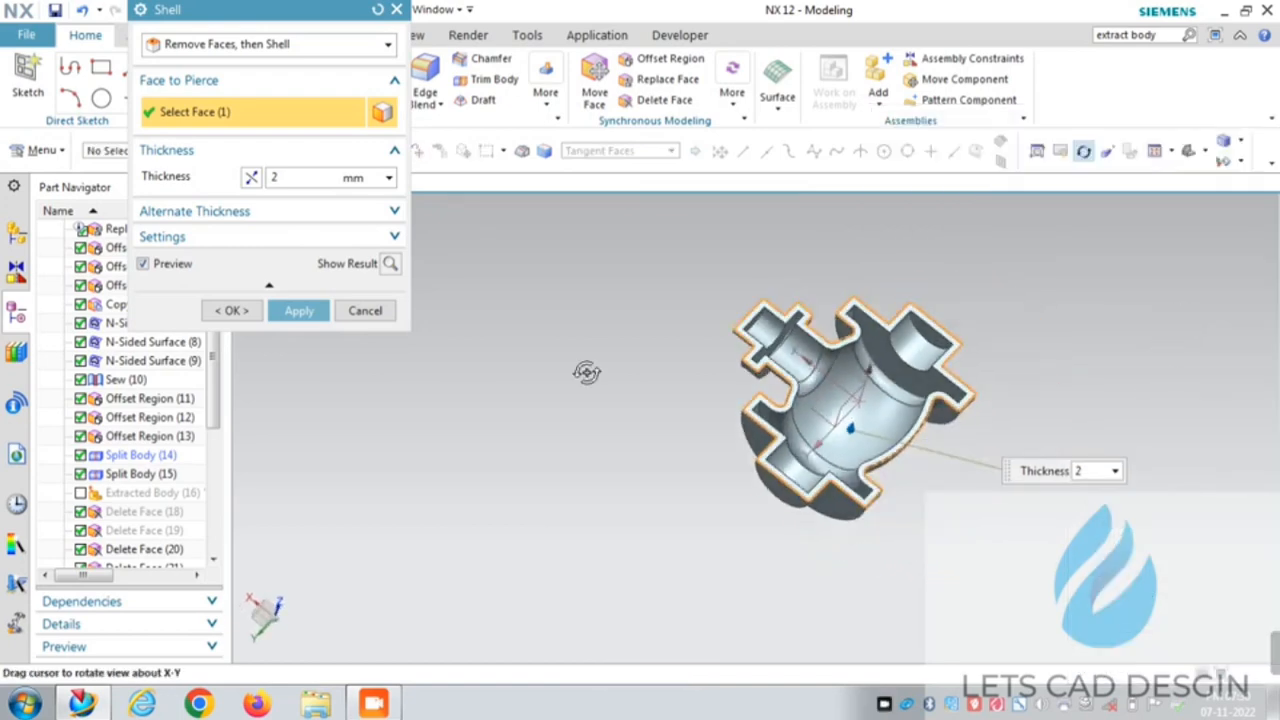
pyautogui.moveTo(1006, 386); pyautogui.dragTo(838, 396)
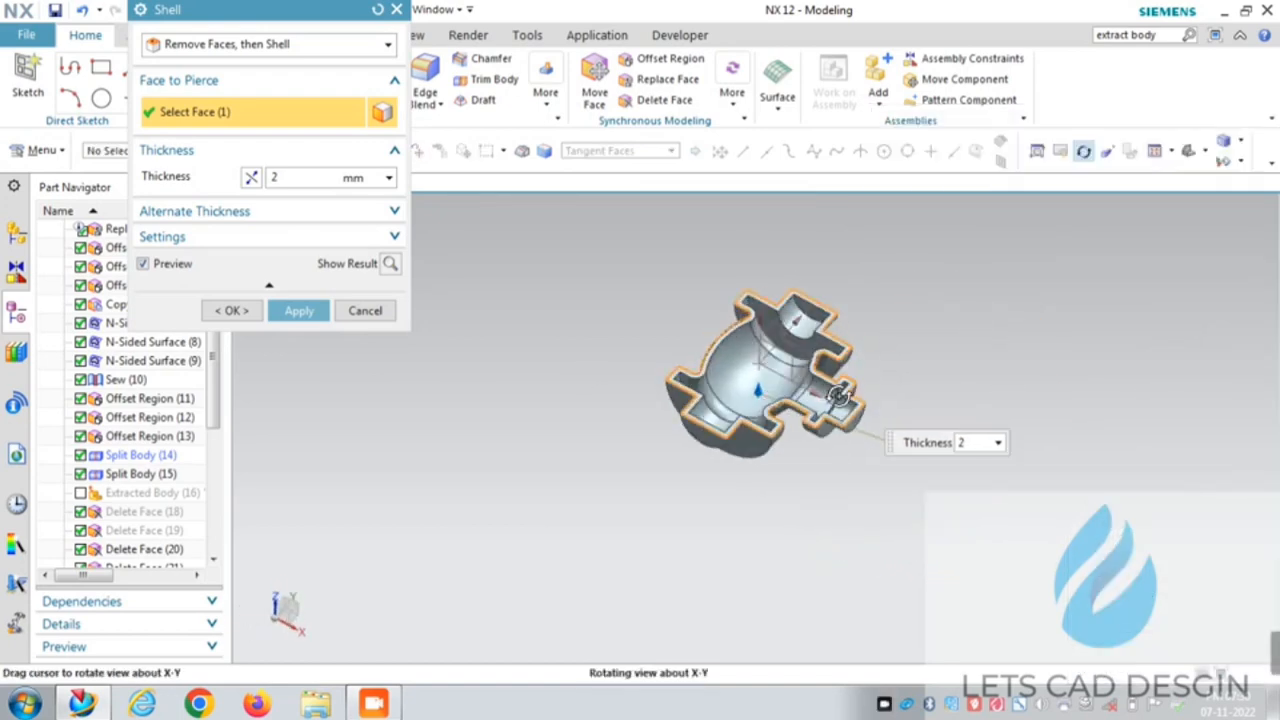
pyautogui.scroll(-3, 838, 396)
pyautogui.doubleClick(266, 178)
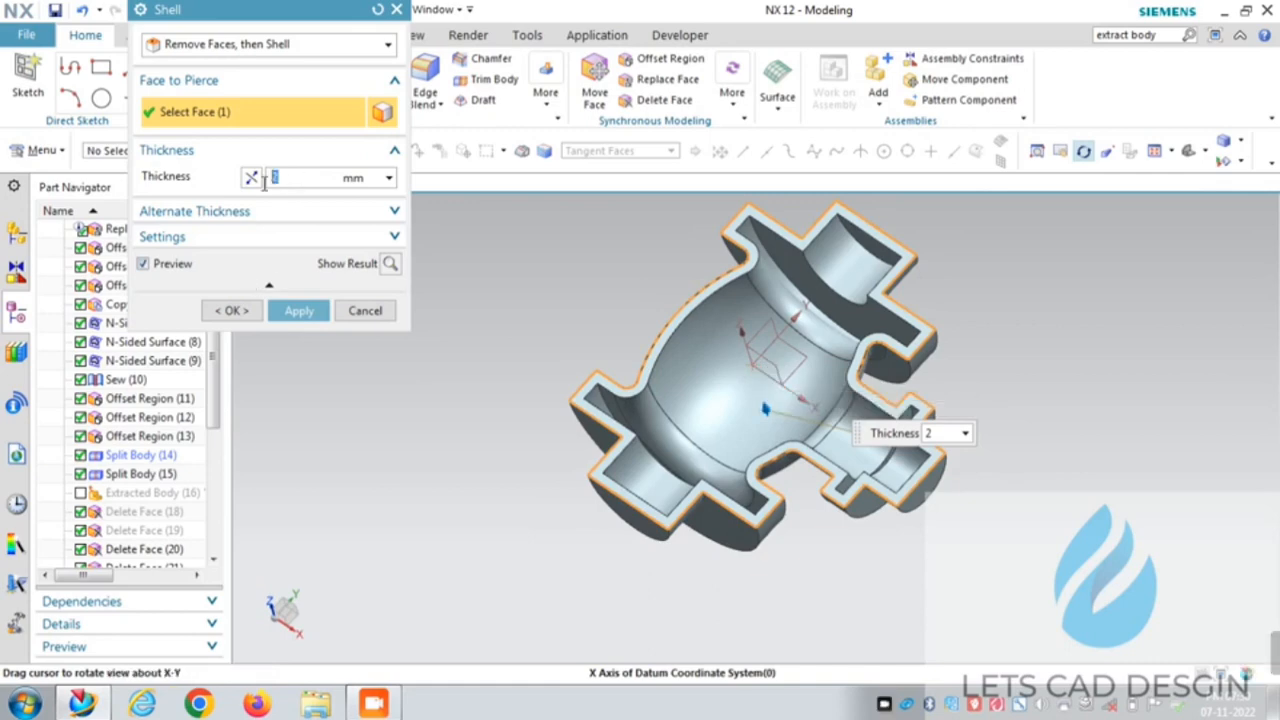
pyautogui.press('Return')
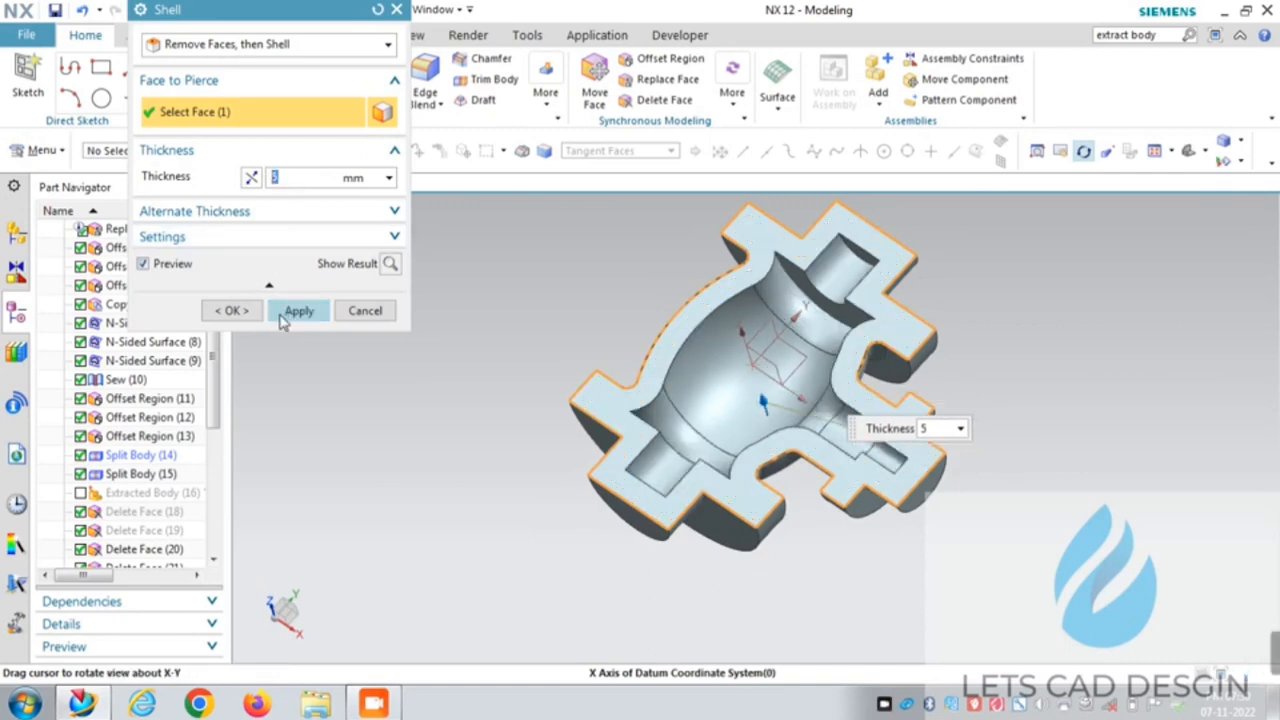
pyautogui.moveTo(937, 366); pyautogui.dragTo(1055, 365, button='middle')
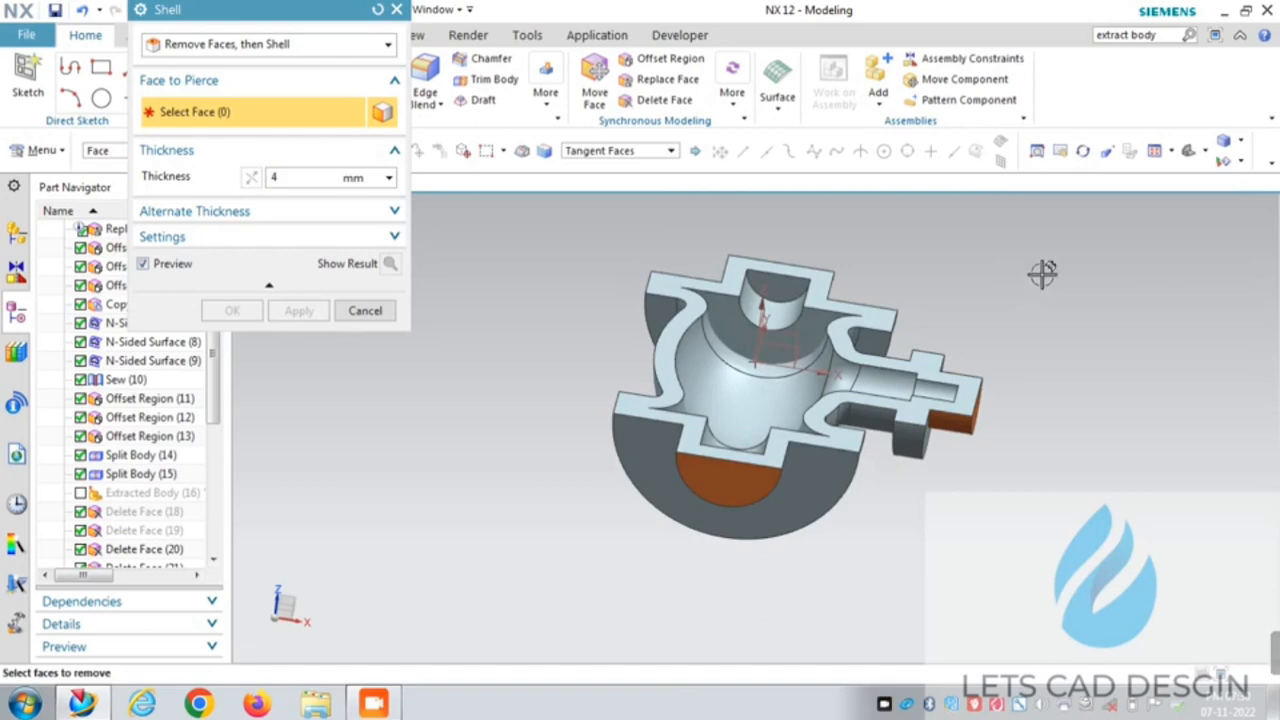
pyautogui.moveTo(1042, 273); pyautogui.dragTo(1000, 280, button='middle')
pyautogui.rightClick(1005, 307)
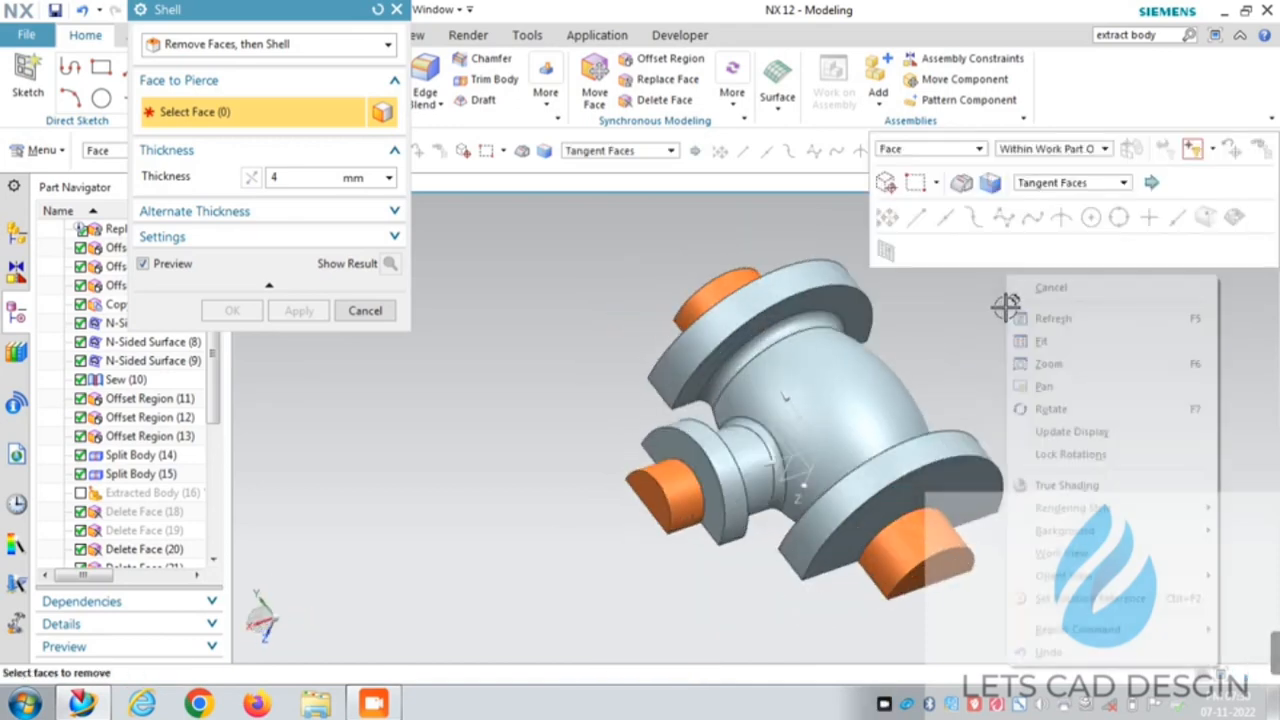
pyautogui.click(1055, 342)
pyautogui.click(362, 311)
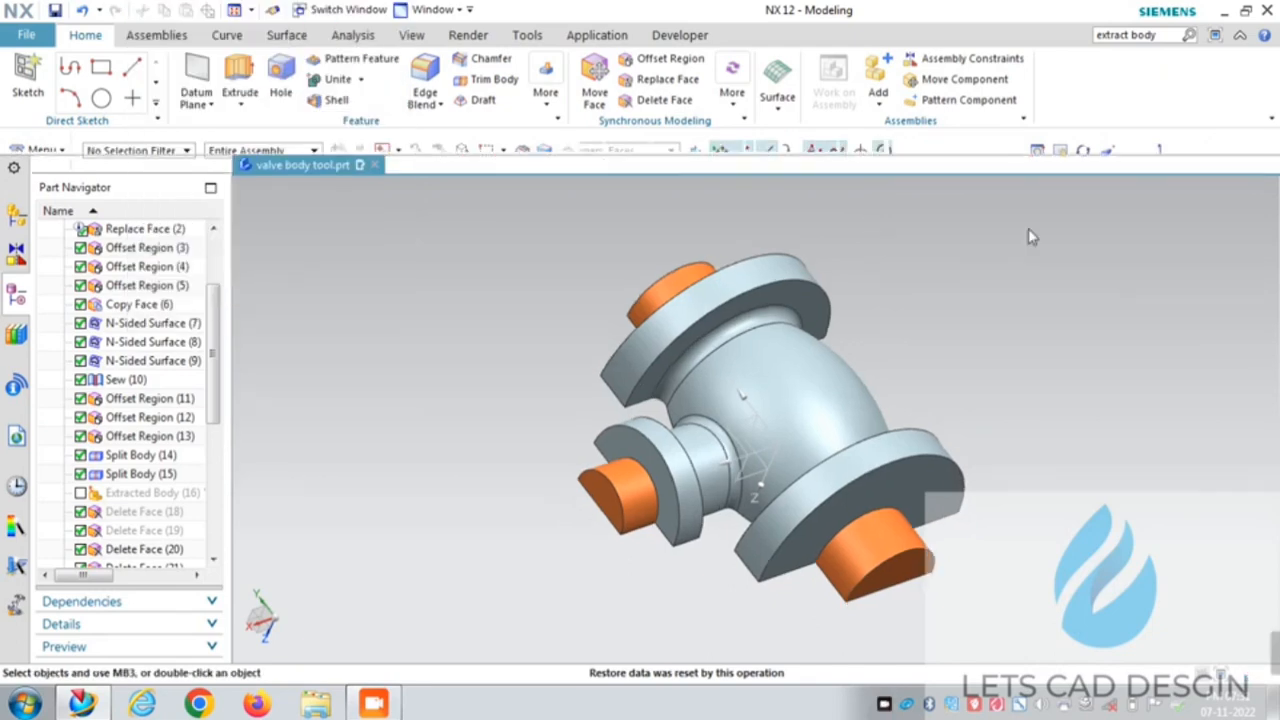
# Step: Show all hidden objects and hide the shelled lower half of the pattern
pyautogui.rightClick(1030, 232)
pyautogui.click(1059, 263)
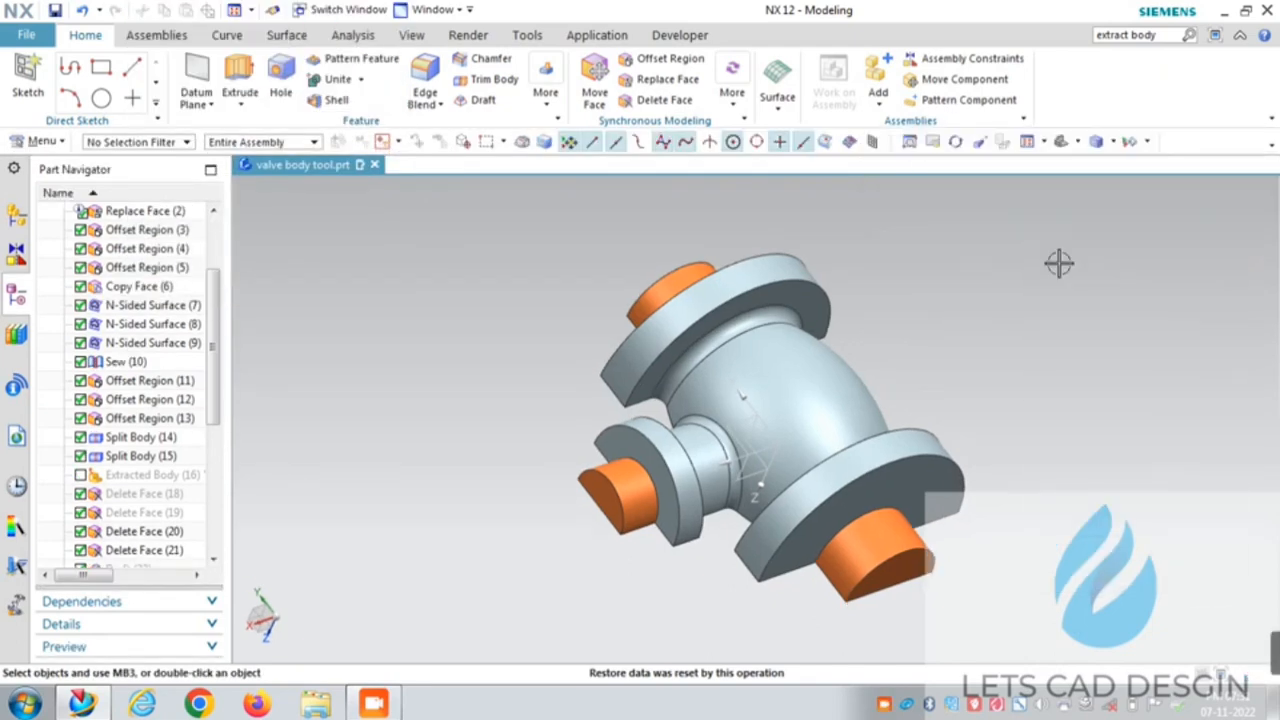
pyautogui.click(1148, 143)
pyautogui.click(1148, 165)
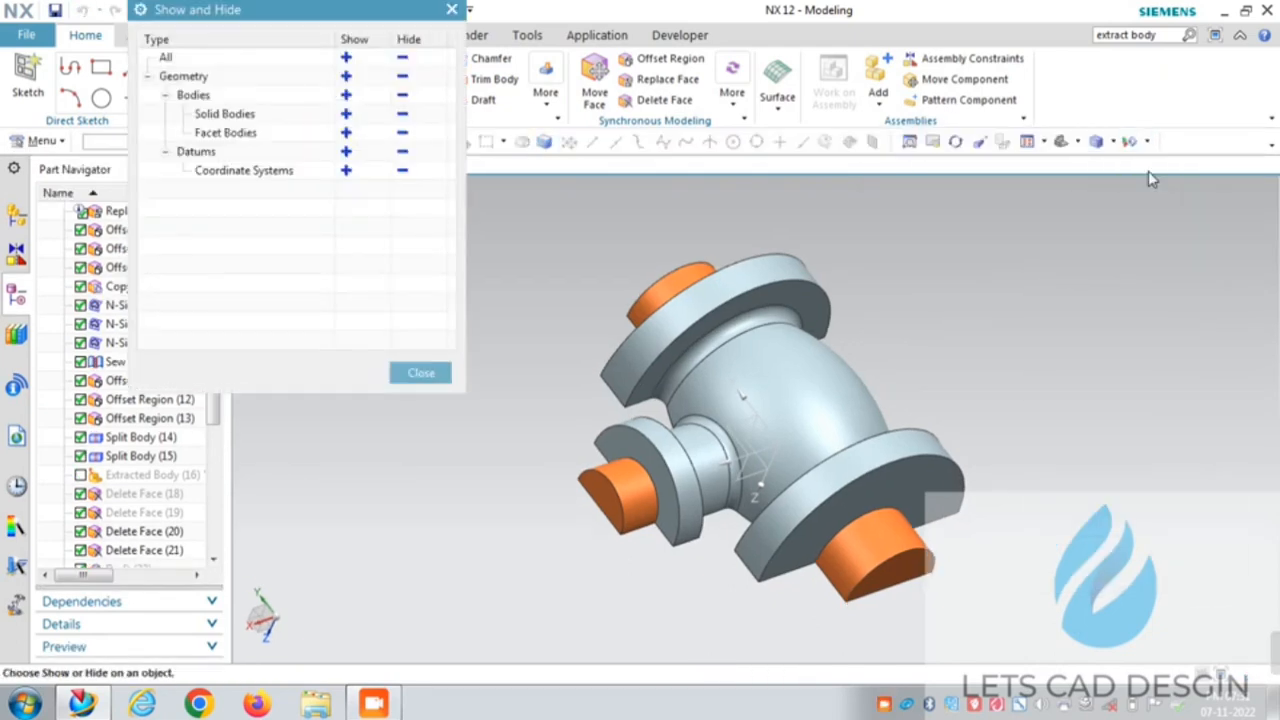
pyautogui.click(346, 58)
pyautogui.click(420, 374)
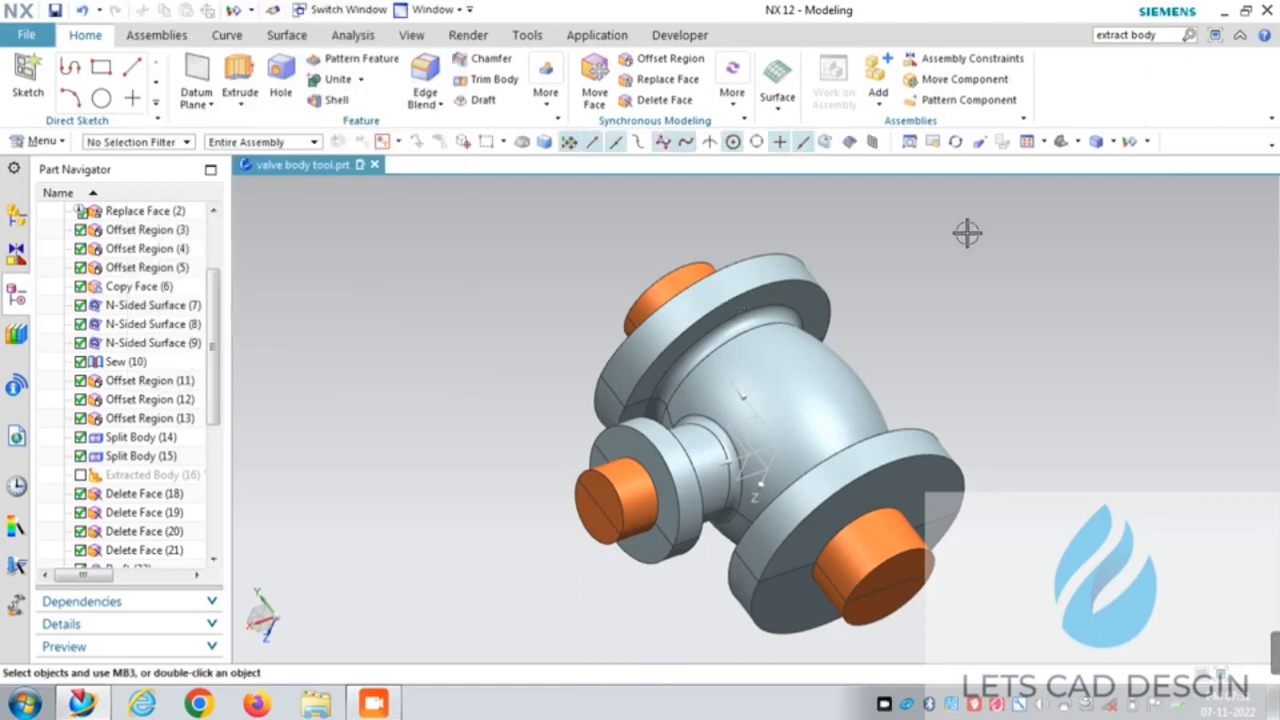
pyautogui.click(749, 300)
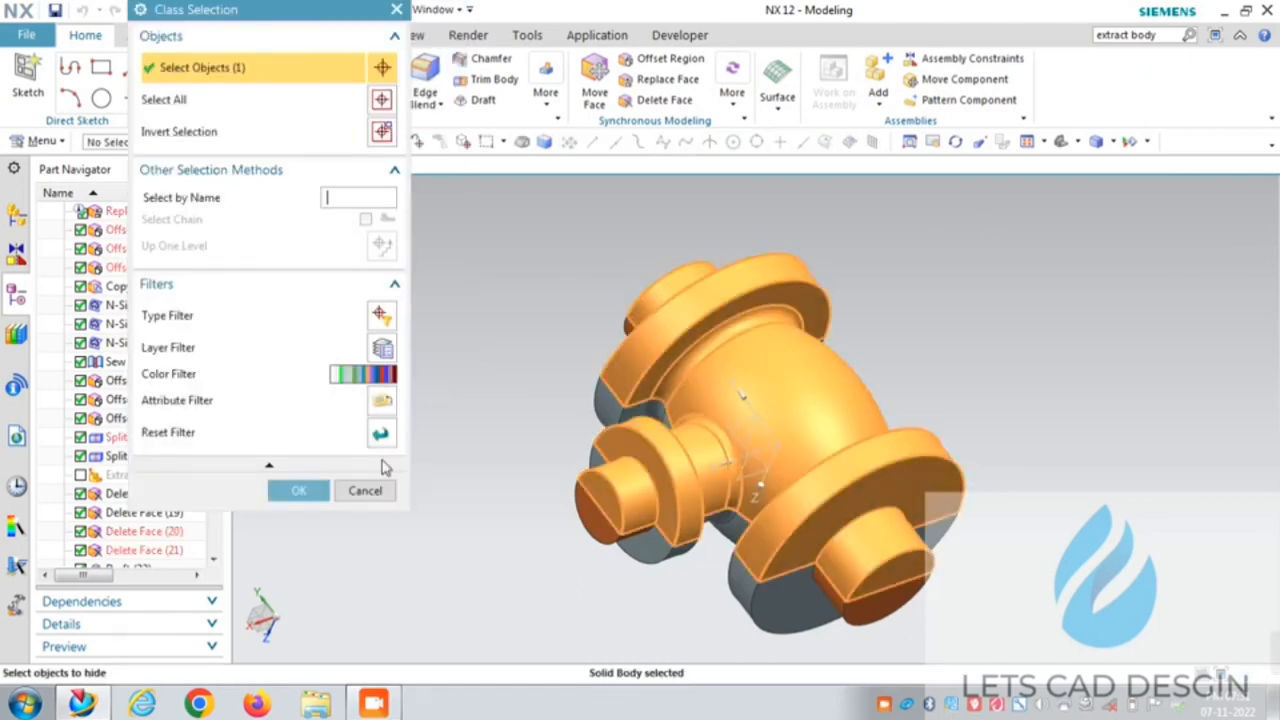
pyautogui.click(313, 491)
# Step: Start a Shell on the upper pattern half with its flat parting face as the face to remove
pyautogui.scroll(-2, 900, 280)
pyautogui.rightClick(977, 236)
pyautogui.click(1002, 290)
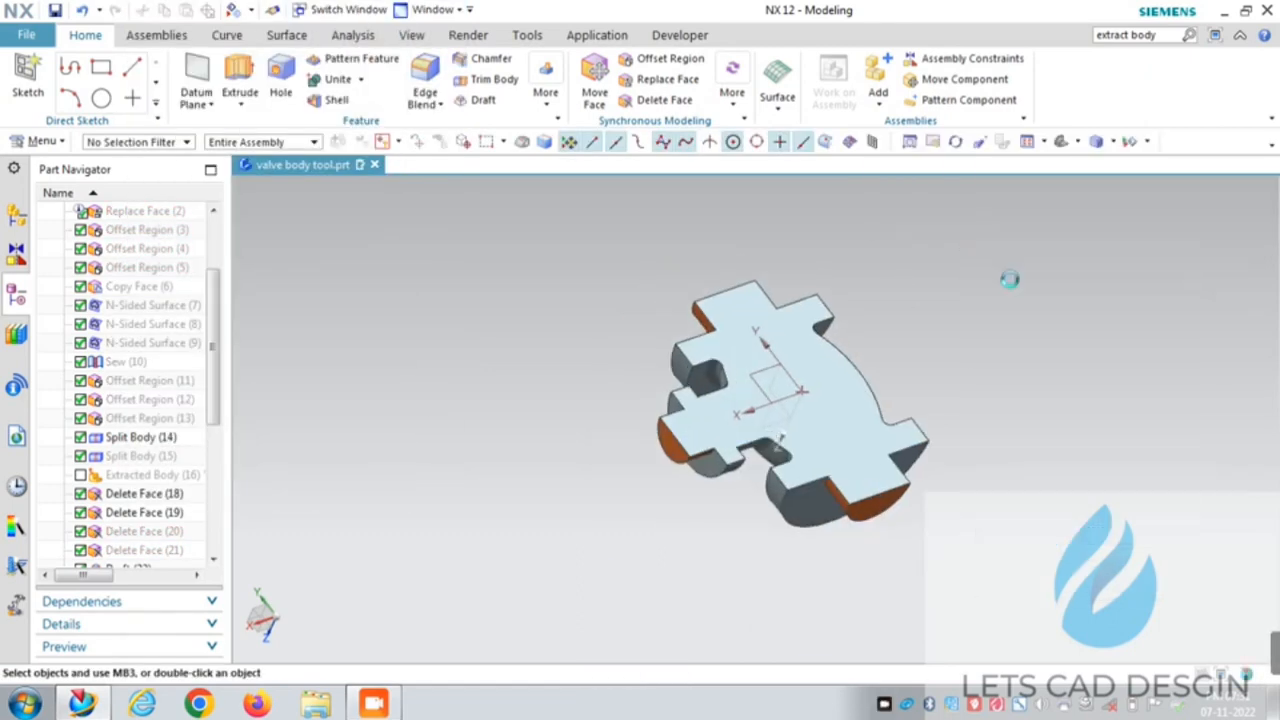
pyautogui.click(330, 99)
pyautogui.click(645, 316)
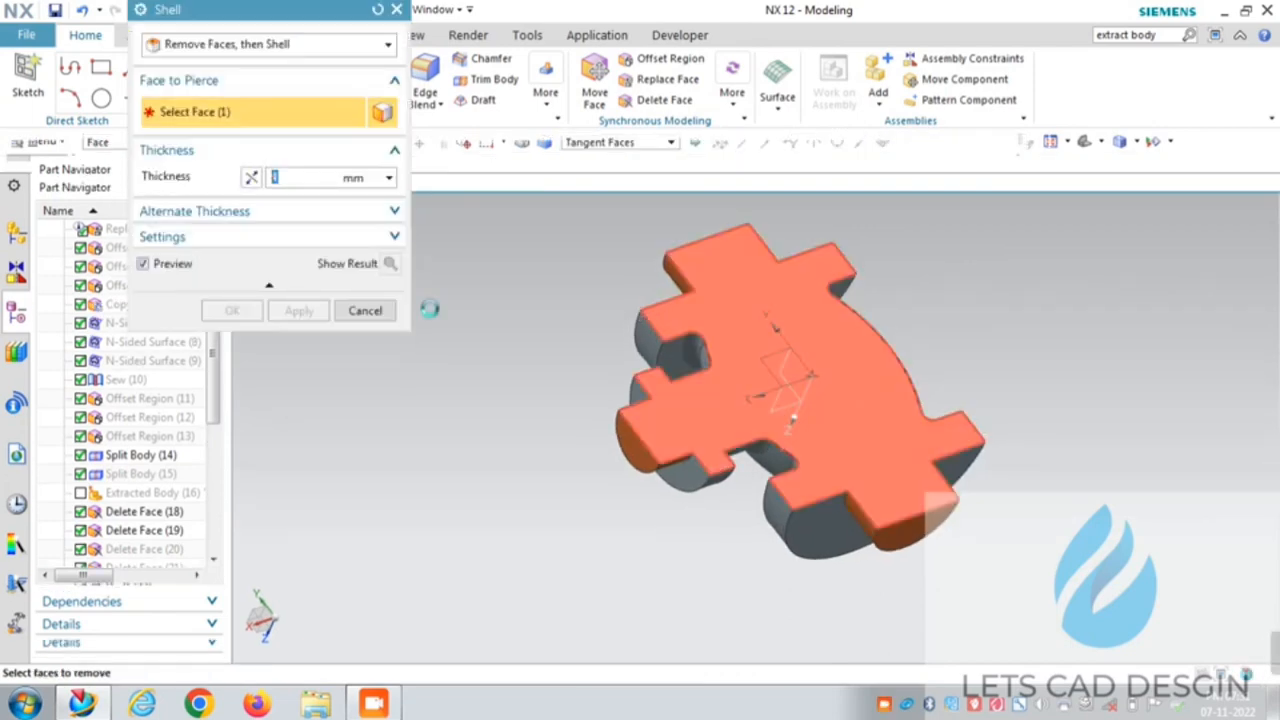